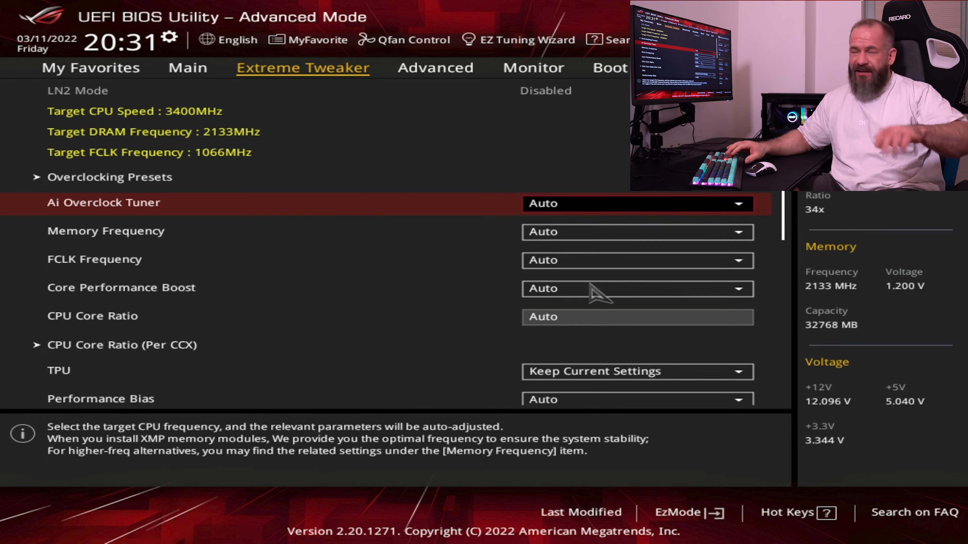
Set the Ai Overclock Tuner to D.O.C.P. Standard
key(Return)
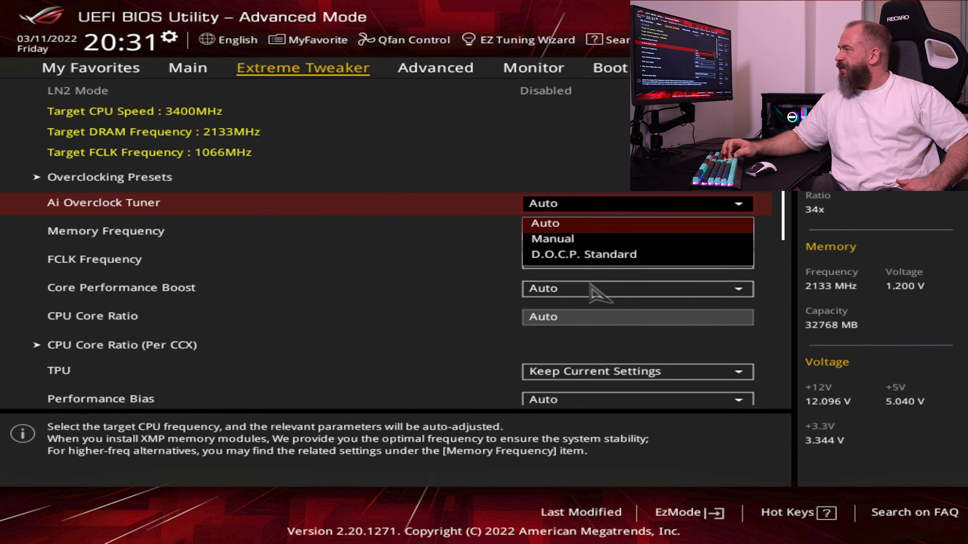
key(Down)
key(Down)
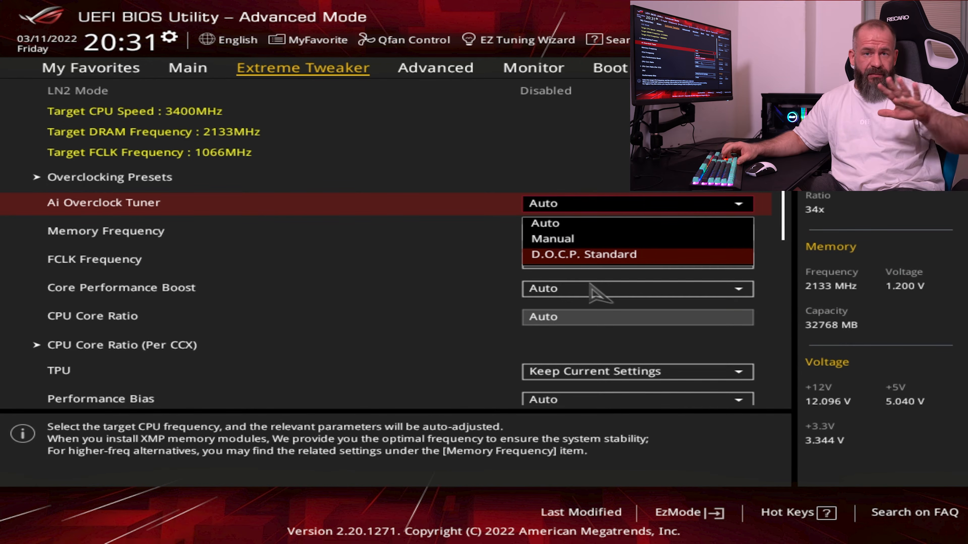
key(Return)
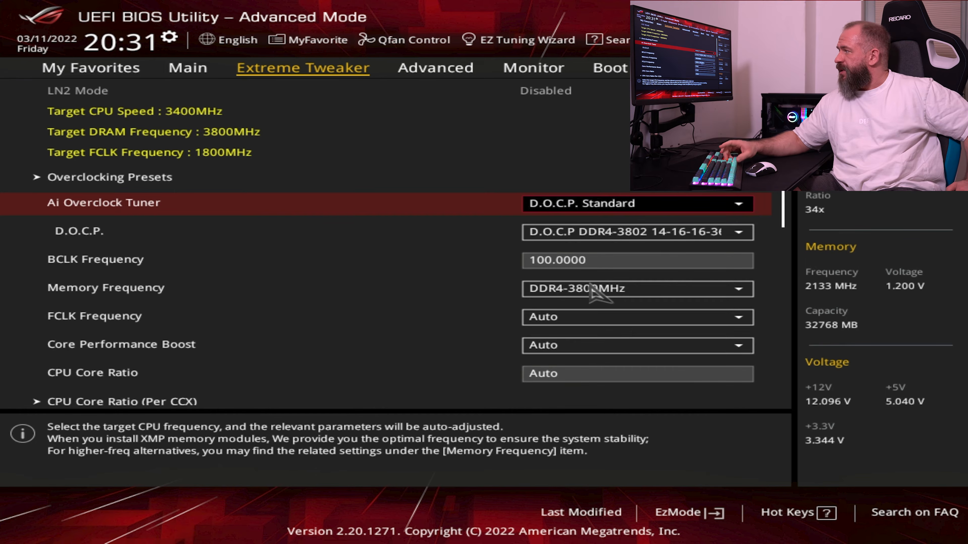
key(Left)
key(Left)
key(Right)
key(Right)
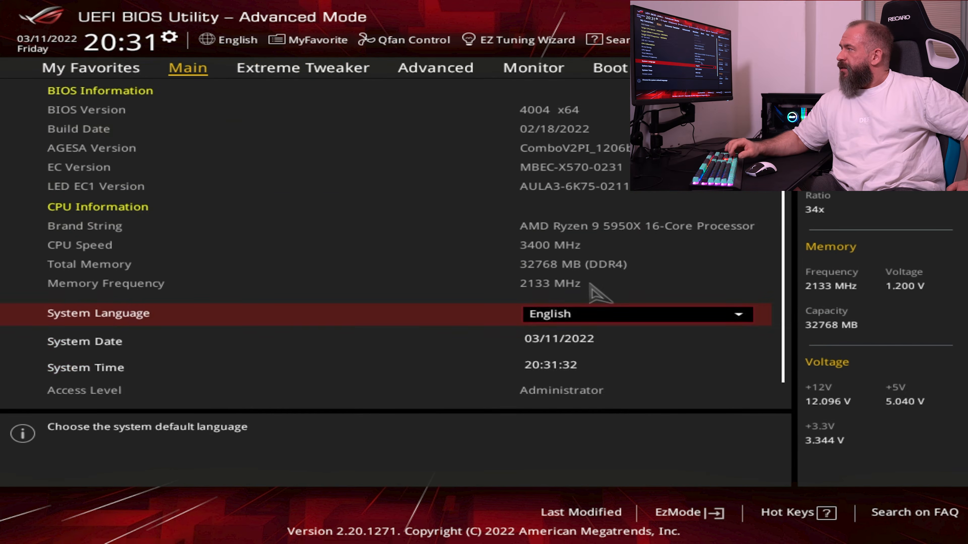
Set the FCLK Frequency in the Extreme Tweaker settings to 1900MHz
key(Down)
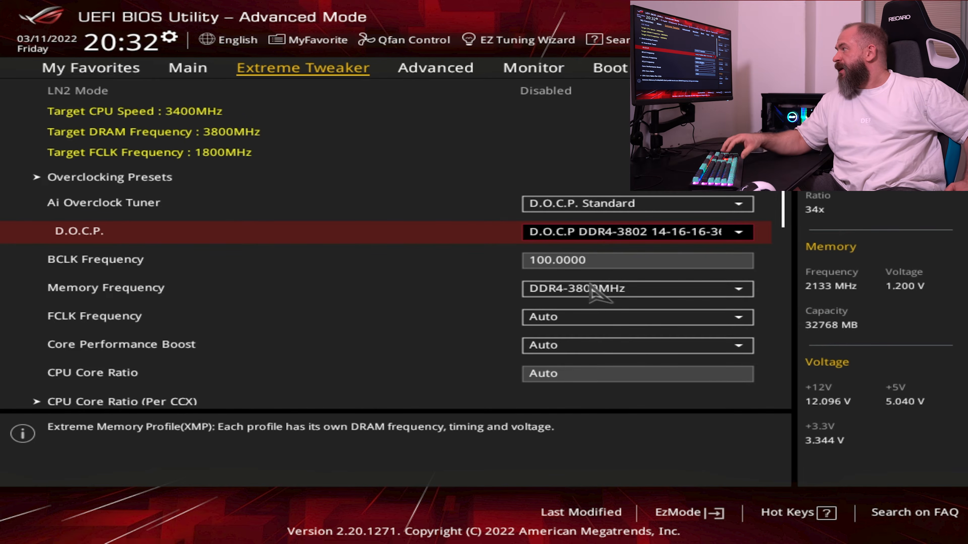
key(Down)
key(Down)
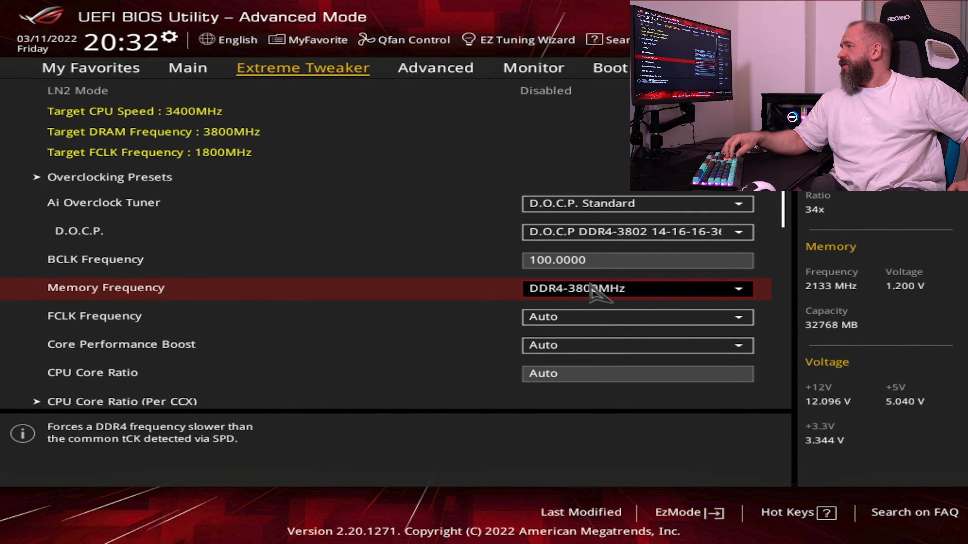
key(Up)
key(Down)
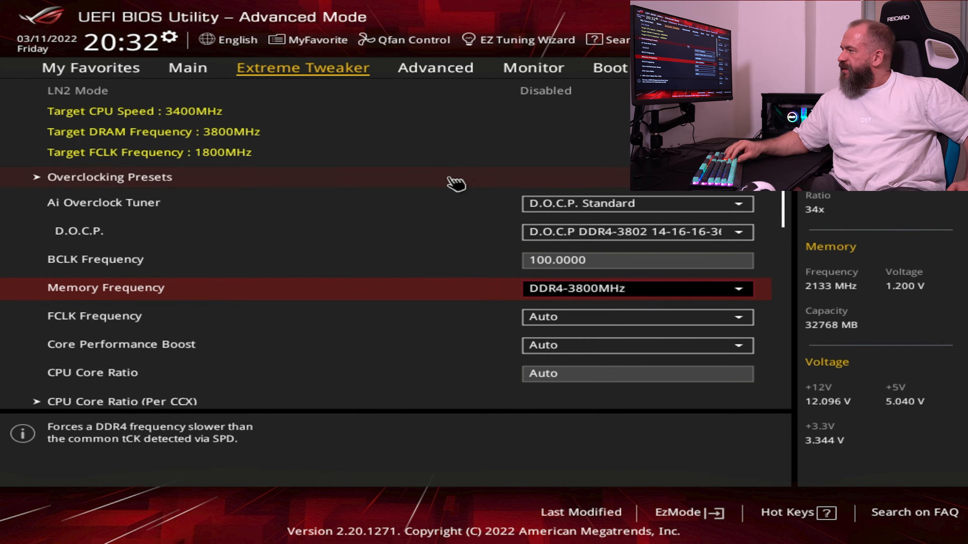
key(Down)
key(Return)
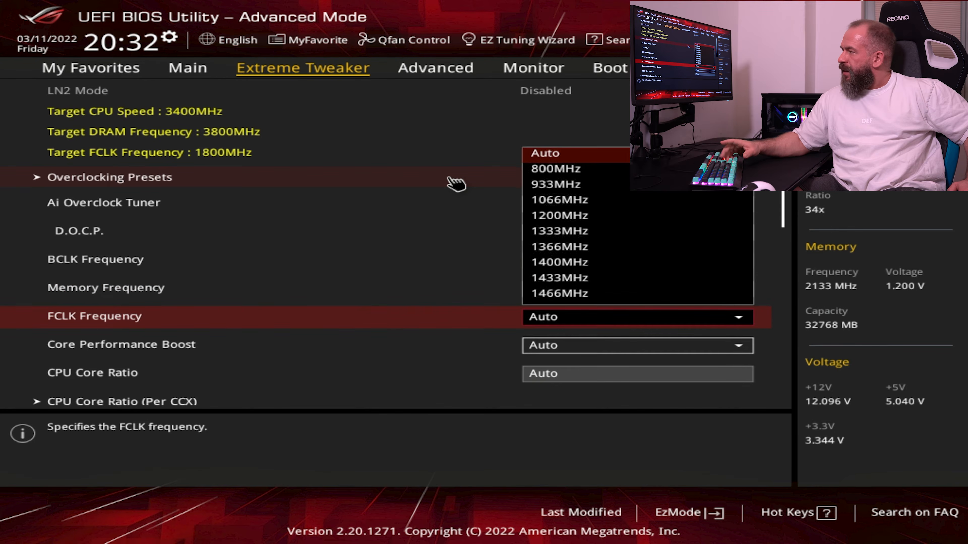
key(Down)
key(Down)
key(Down)
key(Down)
key(Down)
key(Down)
key(Down)
key(Down)
key(Down)
key(Down)
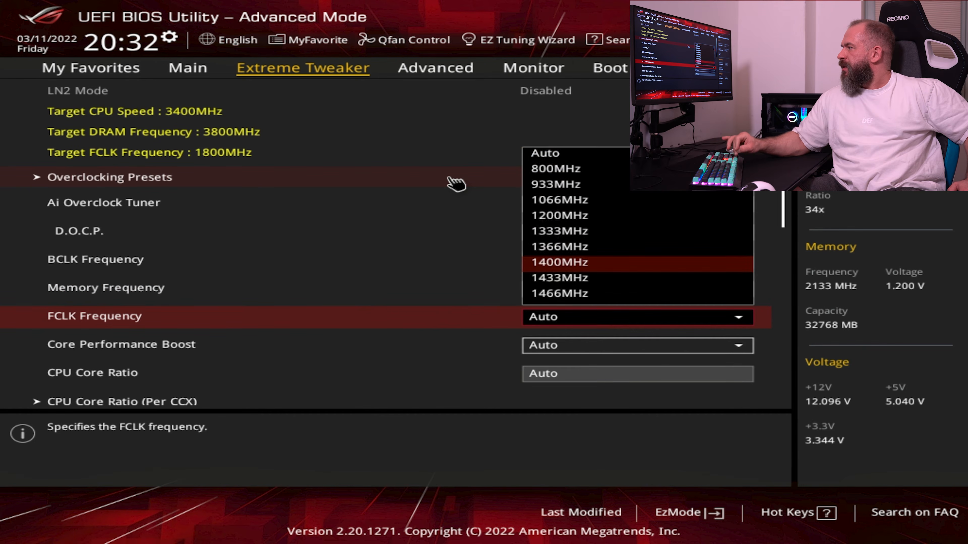
key(Down)
key(Down)
key(Down)
key(Down)
key(Down)
key(Down)
key(Down)
key(Down)
key(Down)
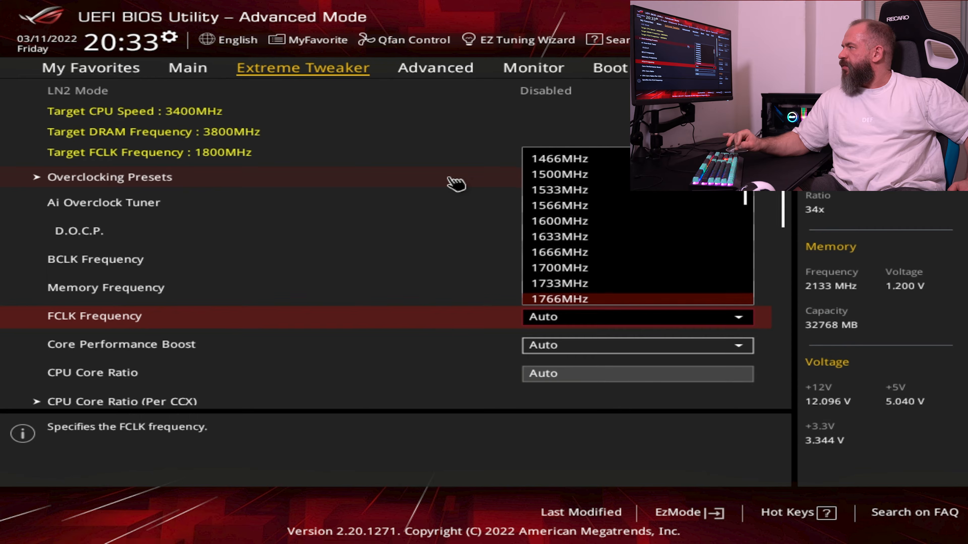
key(Down)
key(Down)
key(Down)
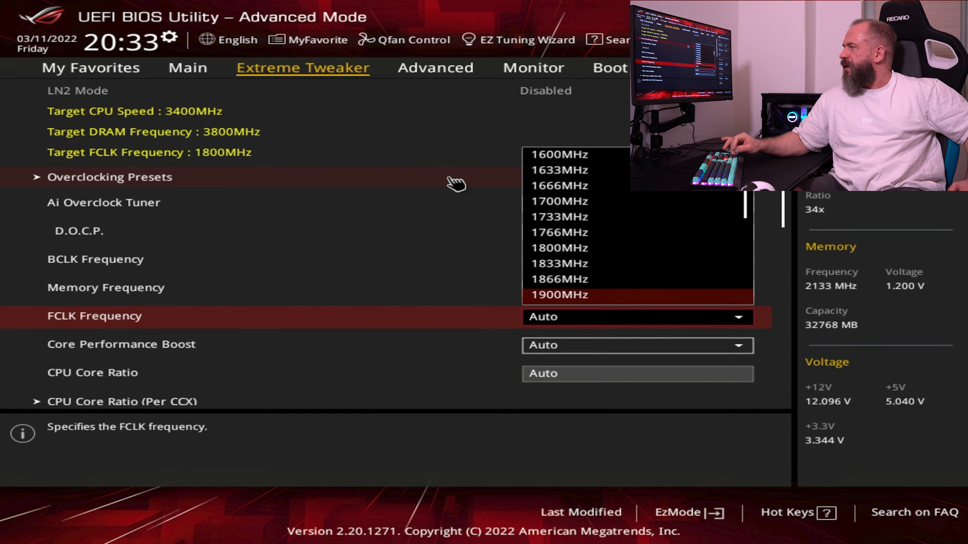
key(Return)
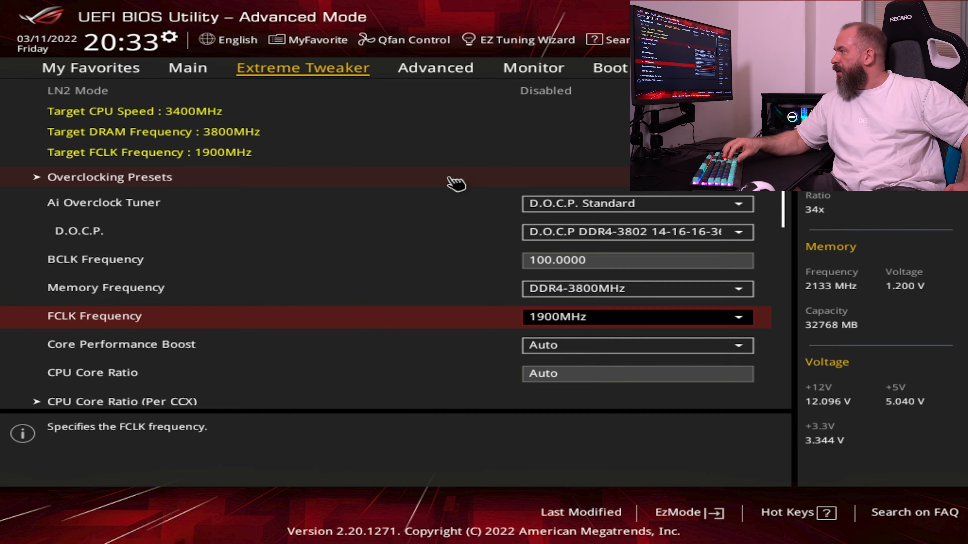
key(Down)
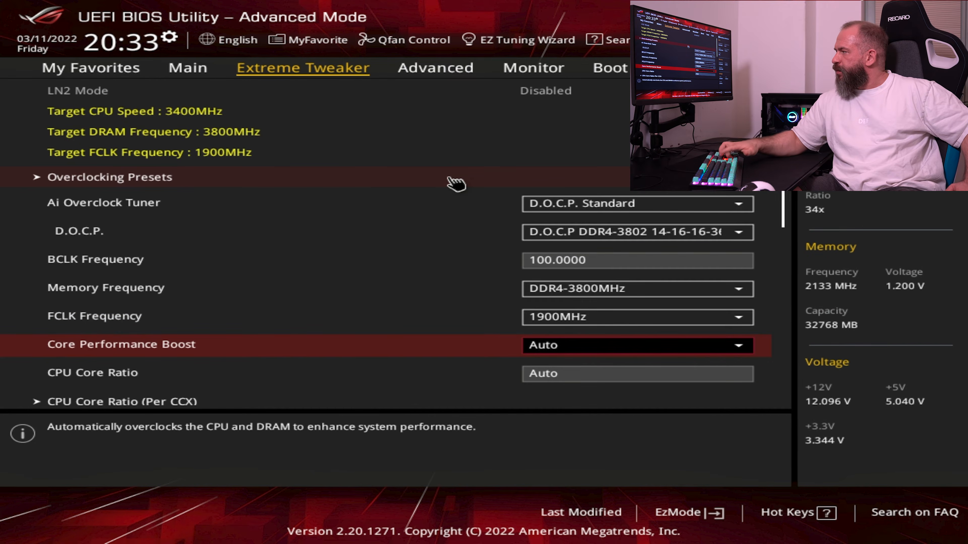
key(Return)
key(Escape)
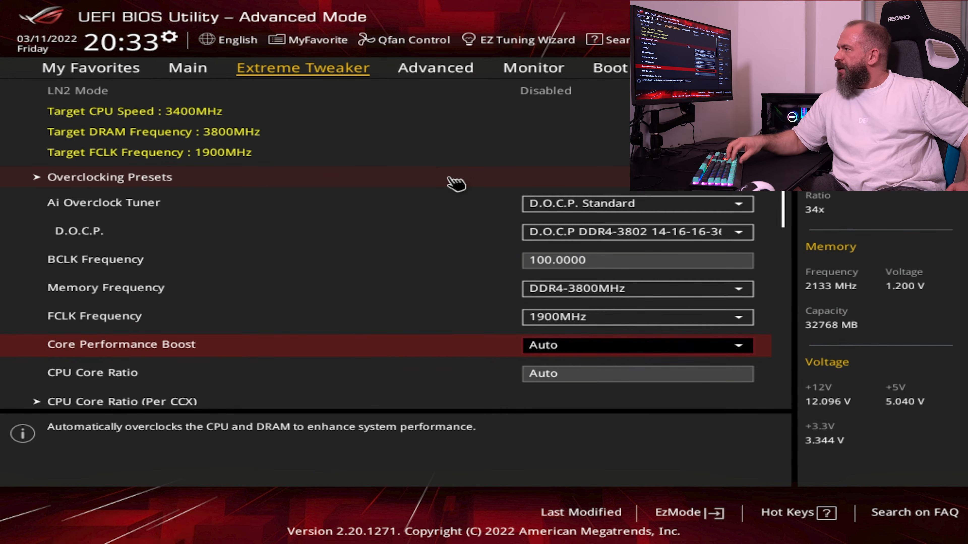
key(Up)
Save the configuration changes and reset the system
key(Left)
key(Left)
key(Left)
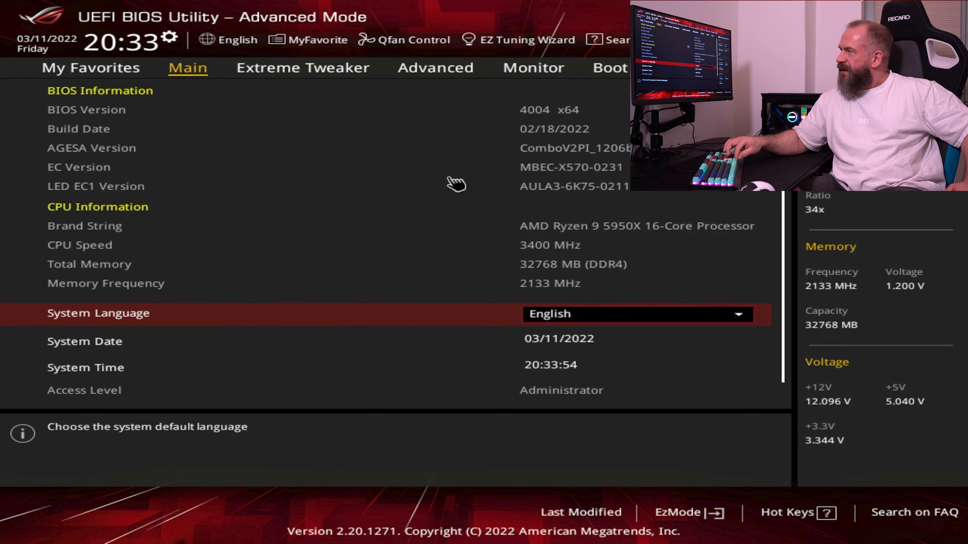
key(Down)
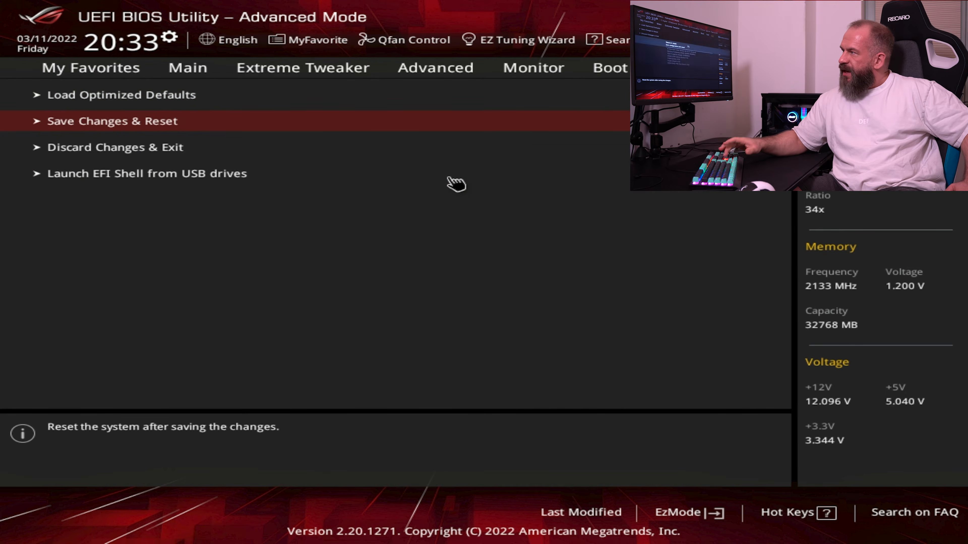
key(Return)
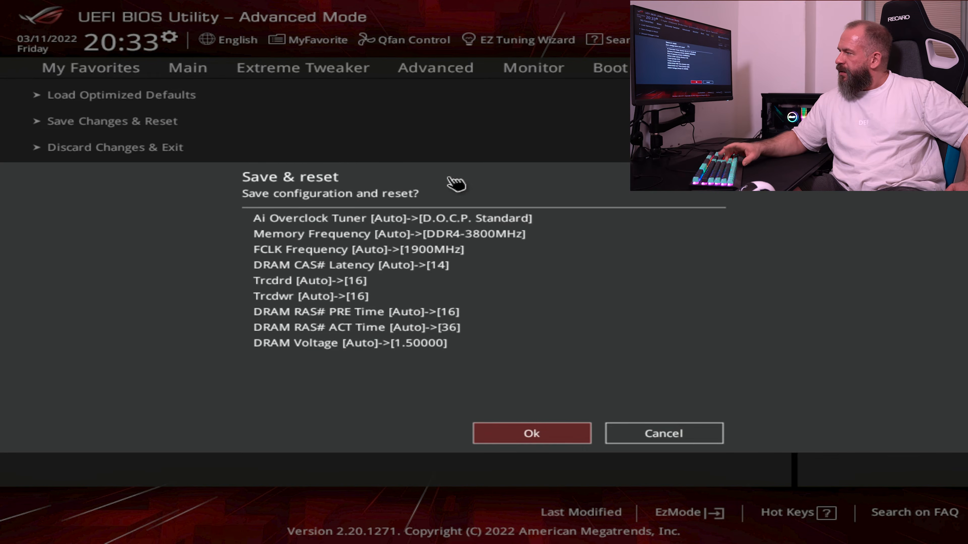
key(Return)
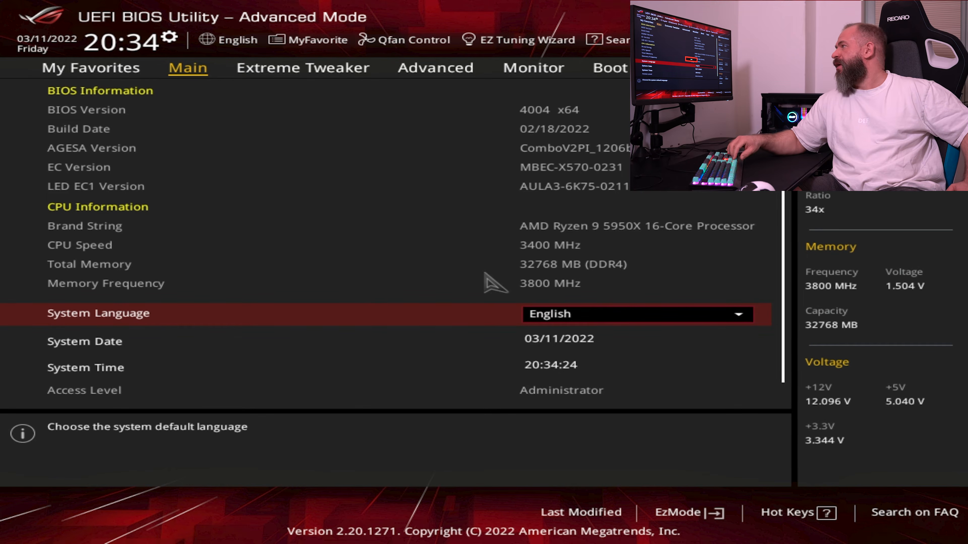
Review the D.O.C.P. profile, Memory Frequency and FCLK Frequency in the Extreme Tweaker settings
key(Right)
key(Down)
key(Down)
key(Down)
key(Down)
key(Down)
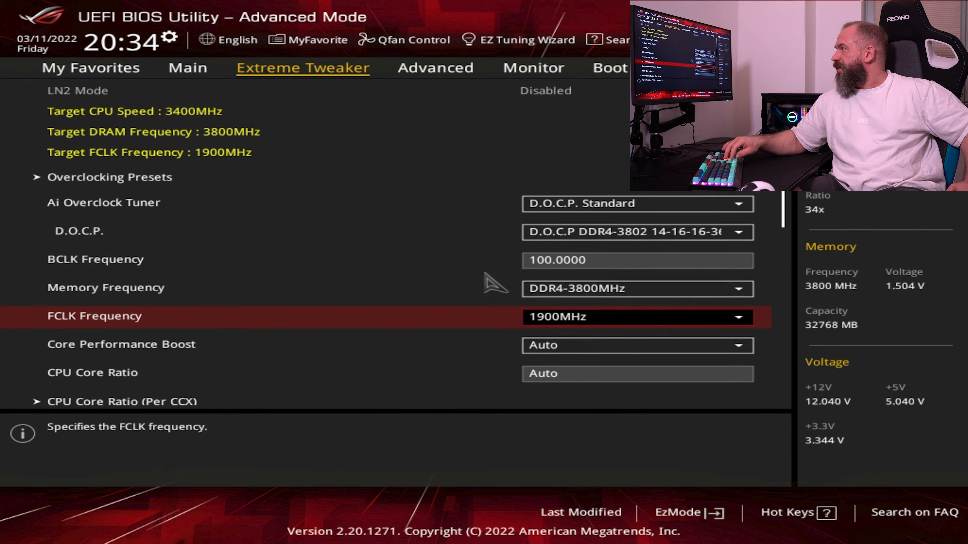
key(Up)
key(Up)
key(Down)
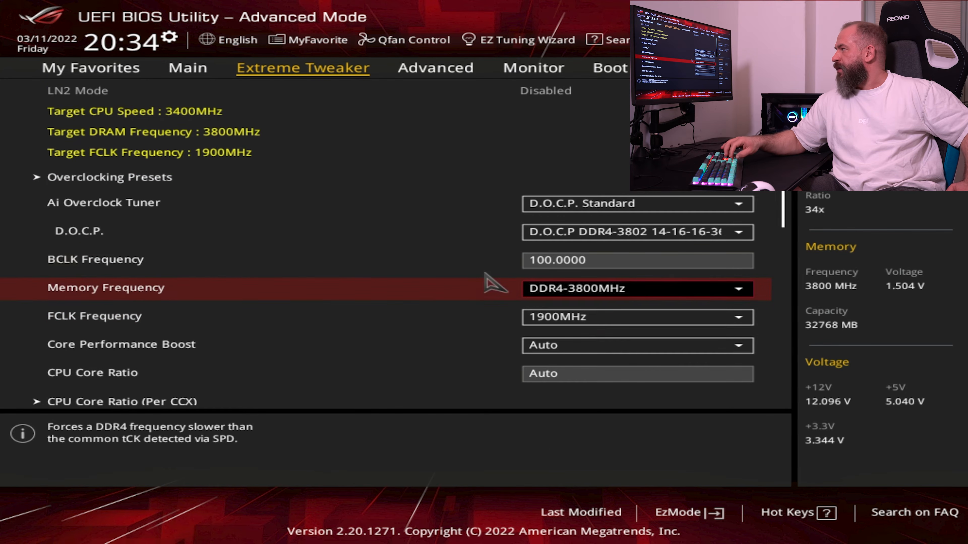
key(Down)
key(Down)
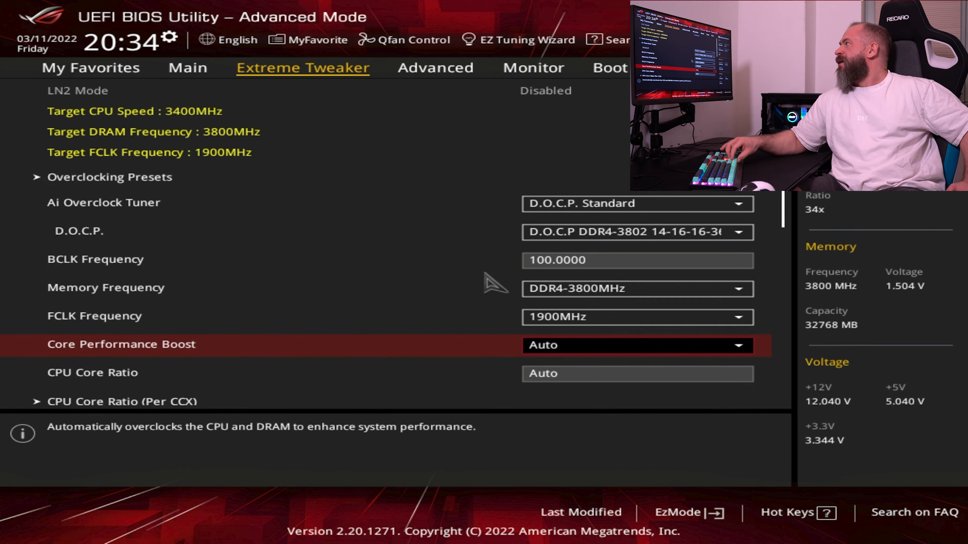
Set Core Performance Boost to Disabled
key(Down)
key(Down)
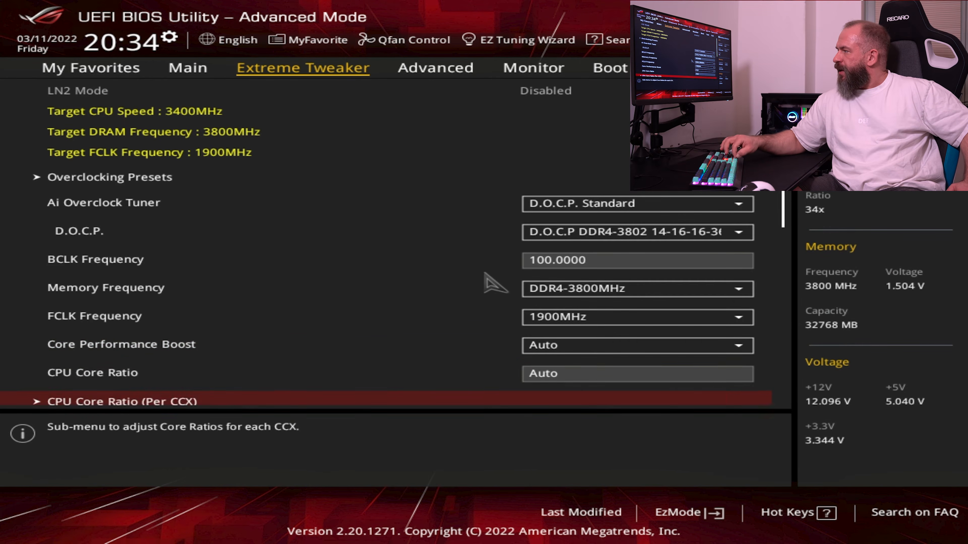
key(Down)
key(Up)
key(Up)
key(Up)
key(Return)
key(Down)
key(Down)
key(Return)
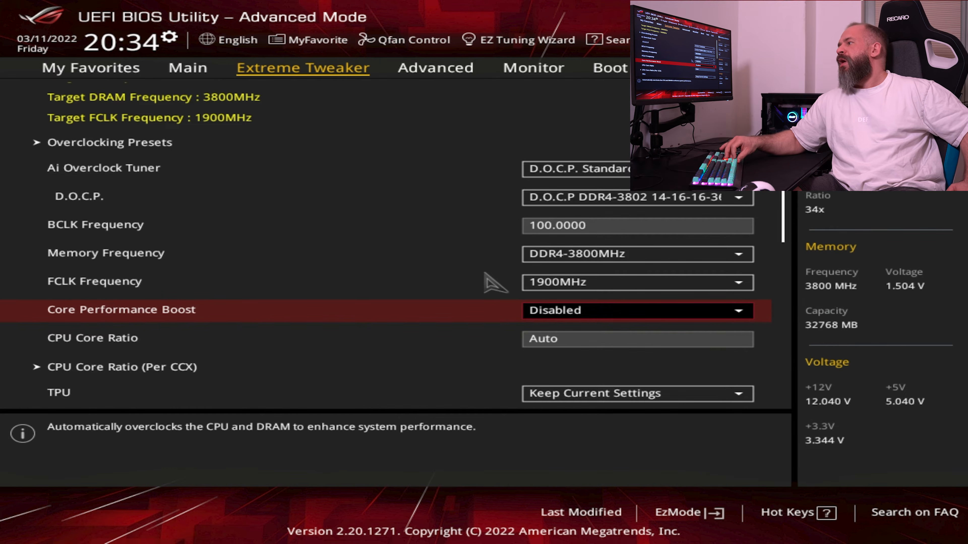
Open the CPU Core Ratio (Per CCX) settings and set the Core VID to 1.3
key(Down)
key(Down)
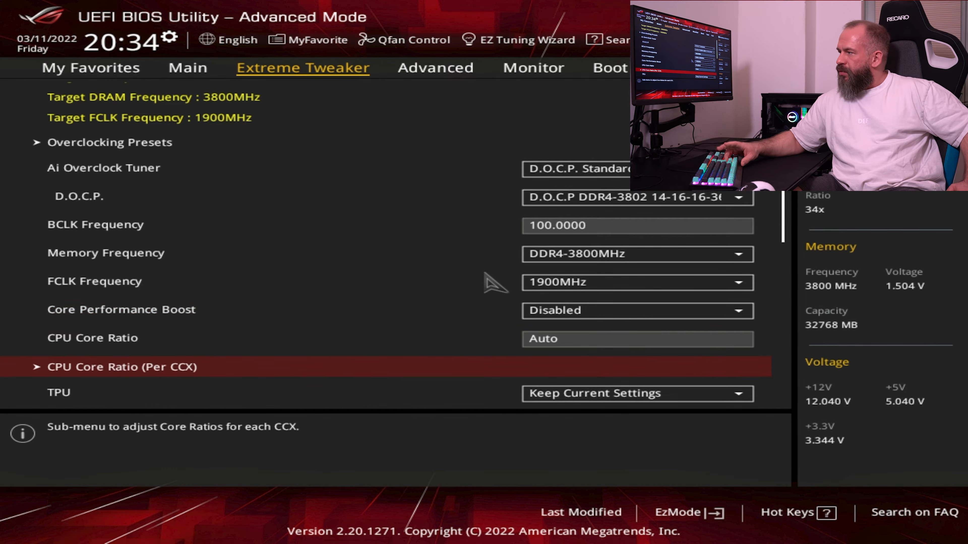
key(Return)
key(Down)
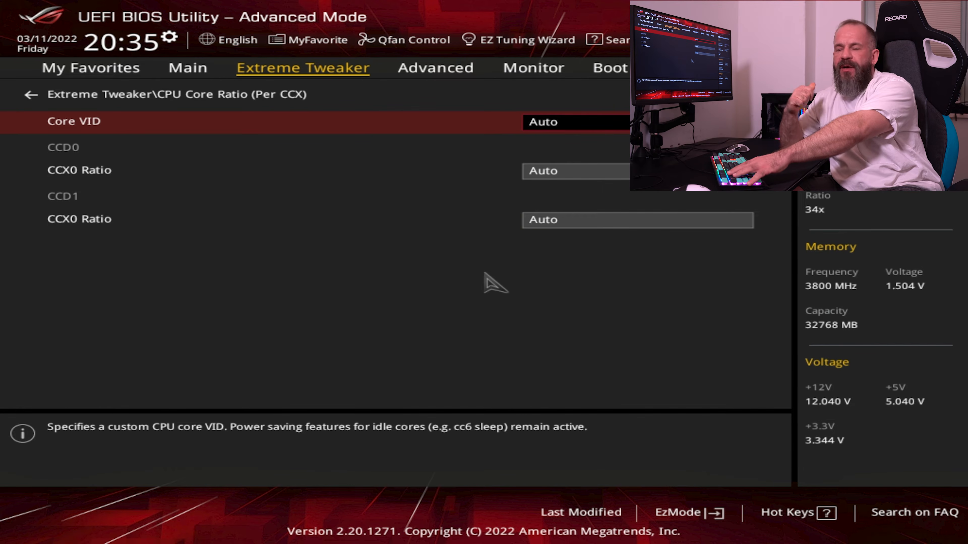
text(1.2)
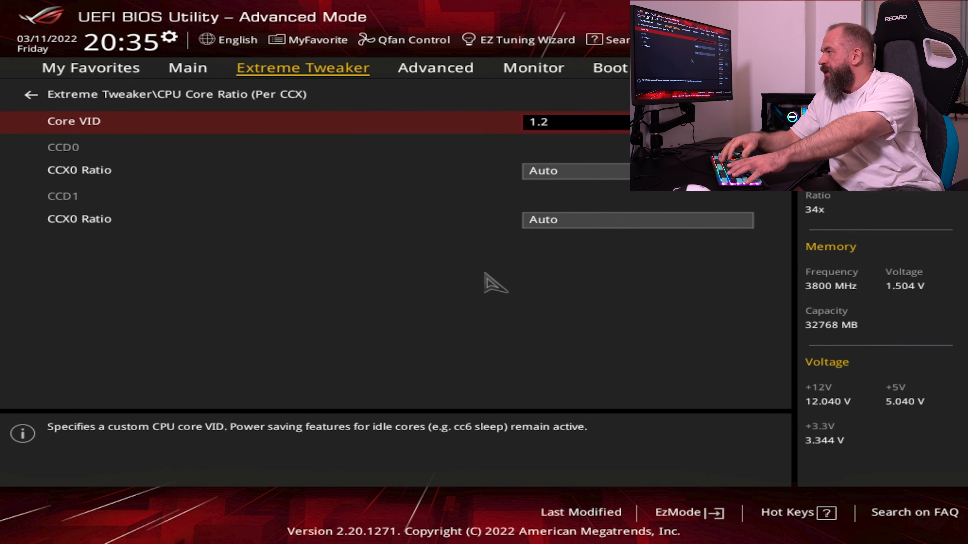
key(BackSpace)
text(3)
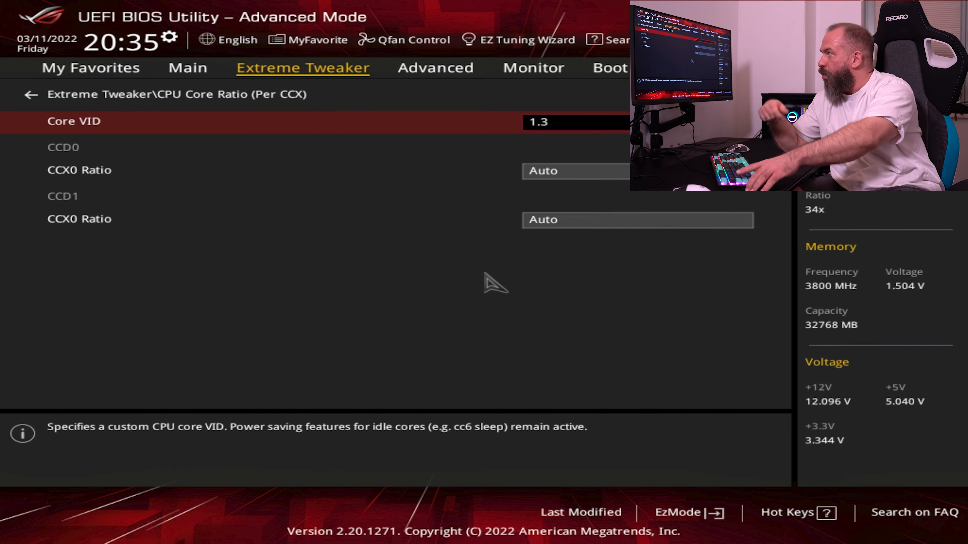
key(Return)
Set the CCX0 Ratio of CCD0 to 46.75
key(Down)
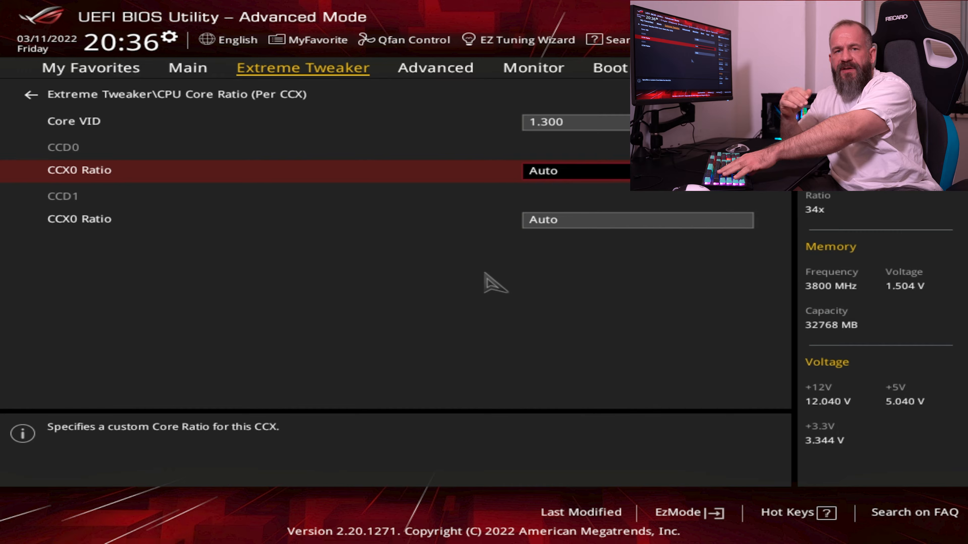
text(4676)
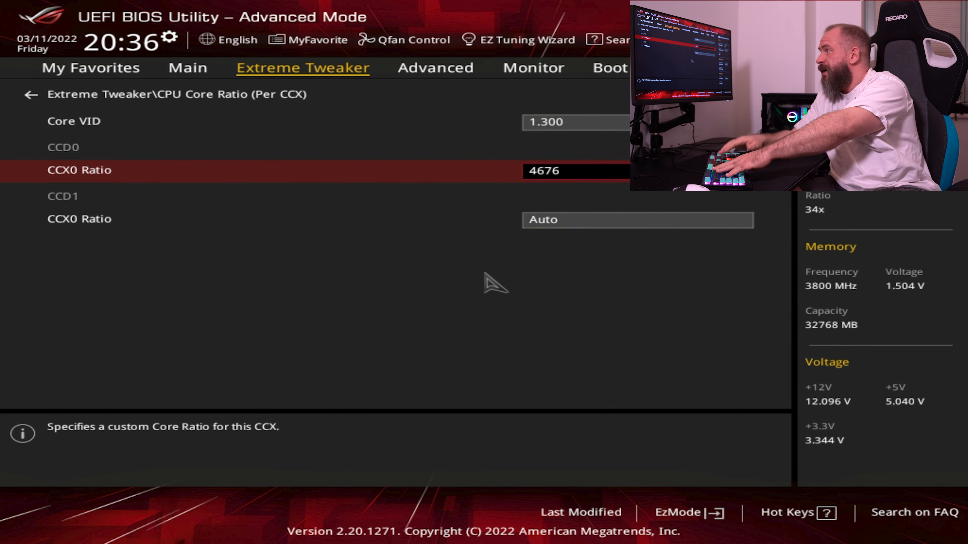
key(BackSpace)
key(BackSpace)
text(.75)
Set the CCX0 Ratio of CCD1 to 45.25 and return to the main Extreme Tweaker settings
key(Down)
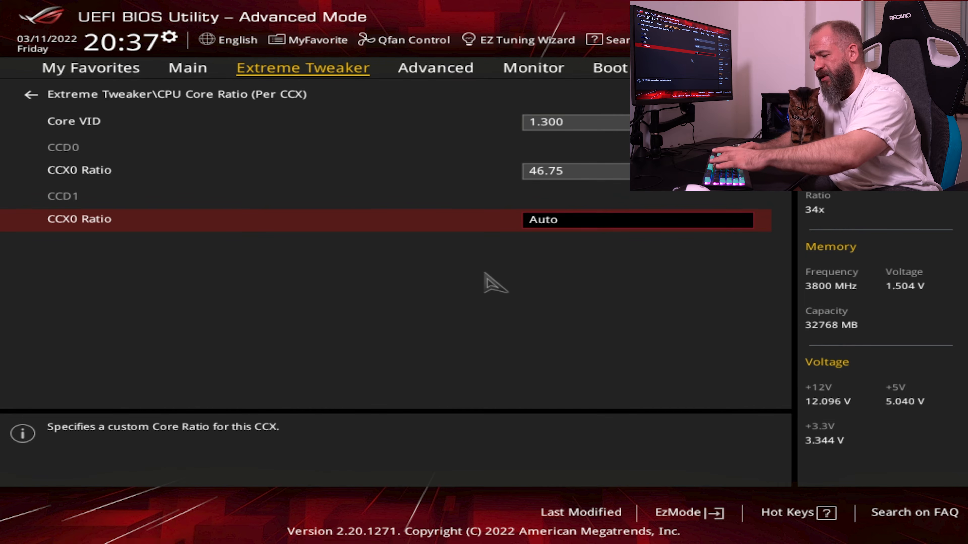
text(4)
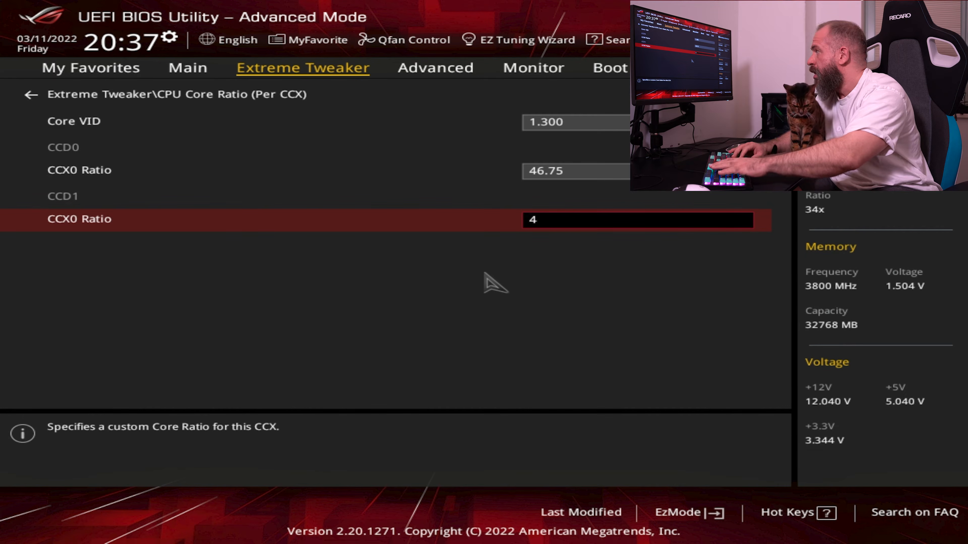
text(5.25)
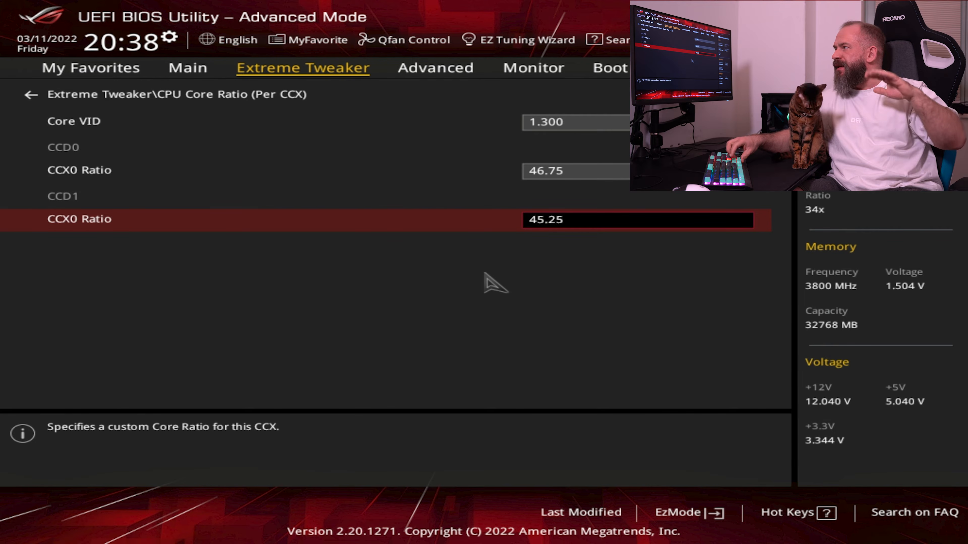
key(Up)
key(Up)
key(Up)
key(Return)
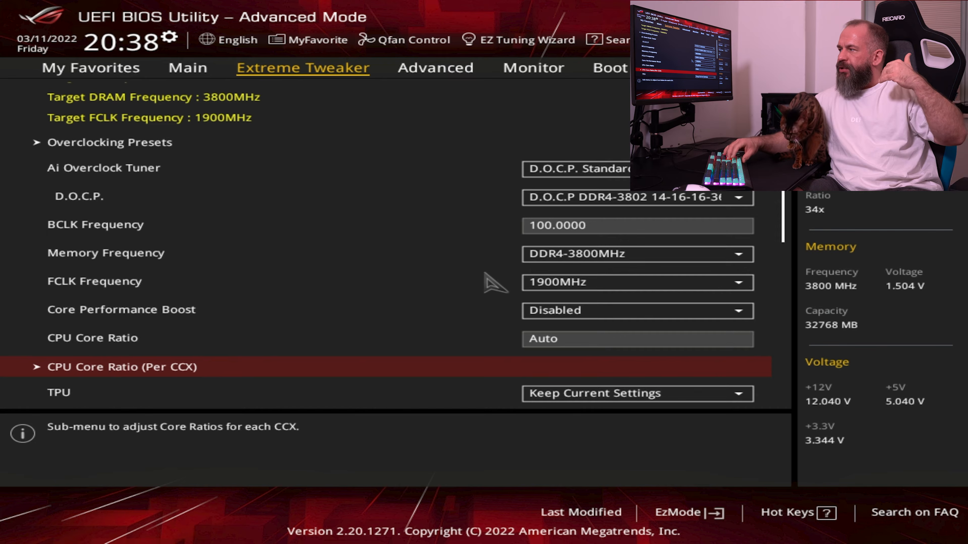
Reopen the CPU Core Ratio (Per CCX) settings and check the Core VID and both CCX0 ratios
key(Return)
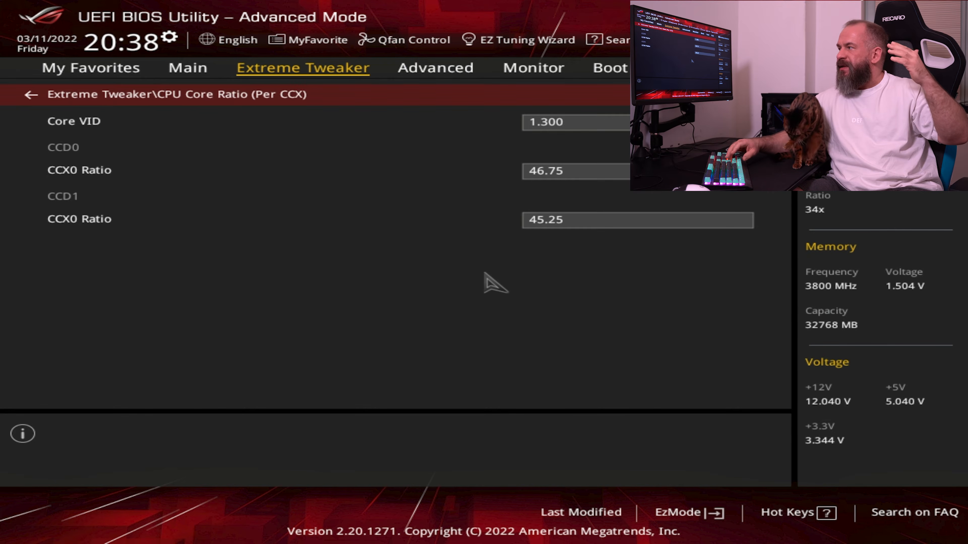
key(Down)
key(Down)
key(Down)
key(Up)
key(Up)
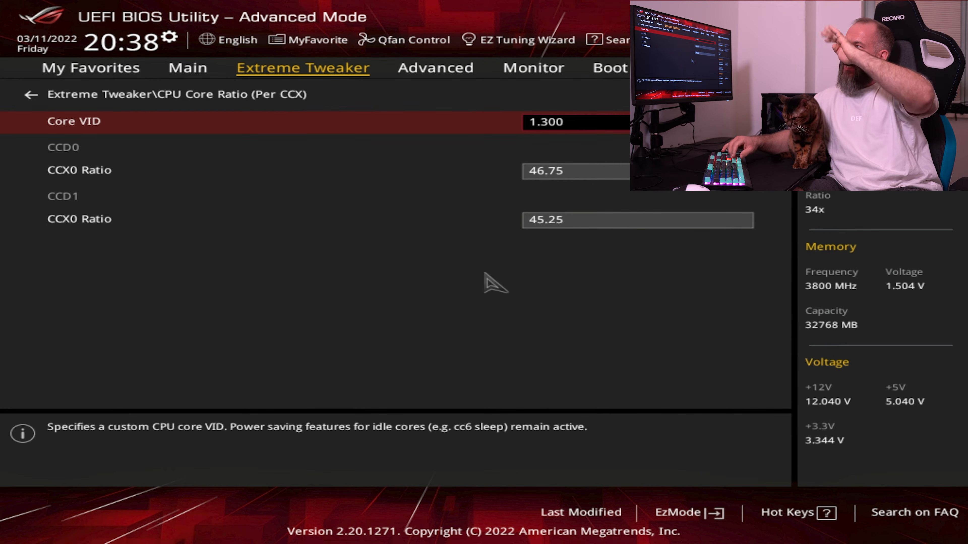
Return to the main Extreme Tweaker settings and look through the entries down to the CPU, SOC and DRAM voltages
key(Up)
key(Return)
key(Down)
key(Down)
key(Down)
key(Down)
key(Down)
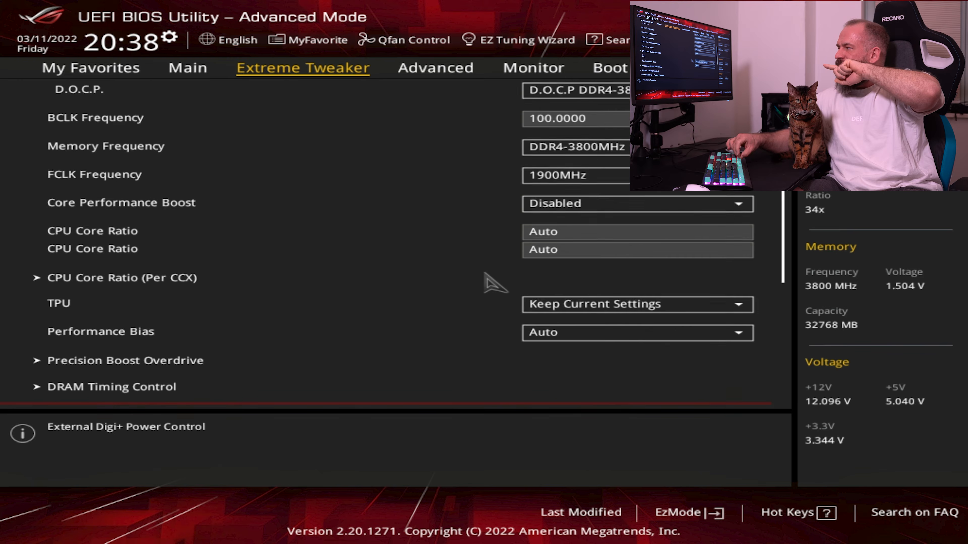
key(Down)
key(Down)
key(Down)
key(Down)
key(Down)
key(Up)
key(Up)
key(Up)
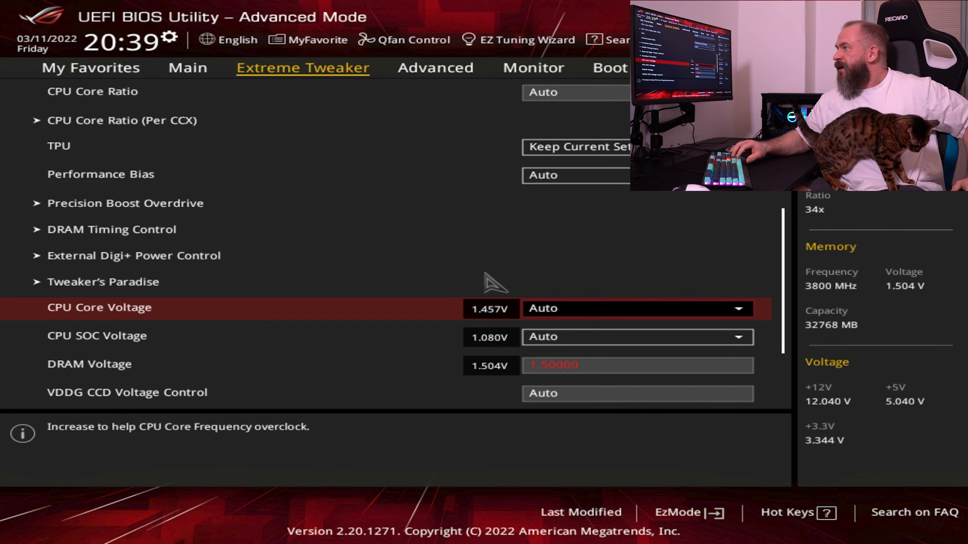
key(Up)
key(Up)
key(Up)
key(Up)
key(Up)
key(Up)
key(Up)
key(Up)
key(Up)
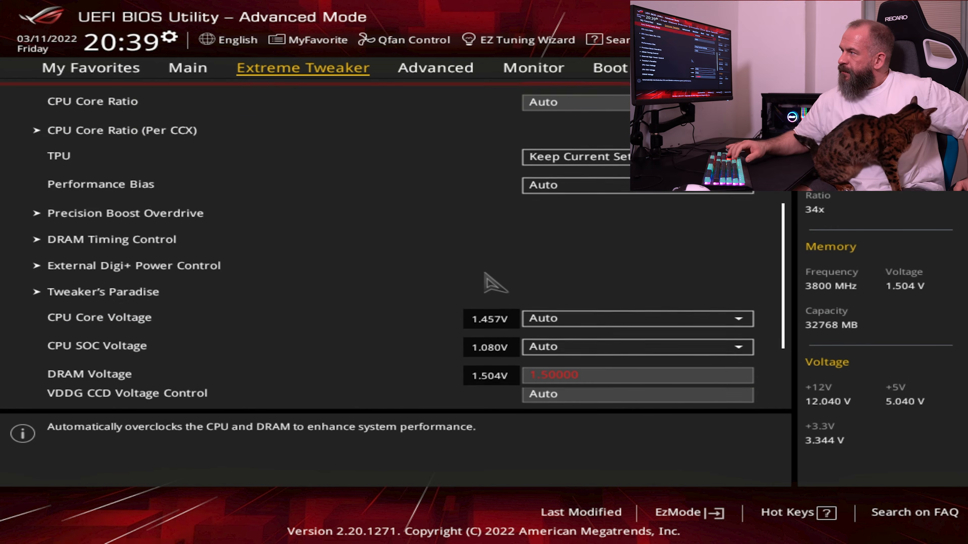
Check the TPU options without changing them and set Performance Bias to None
key(Down)
key(Down)
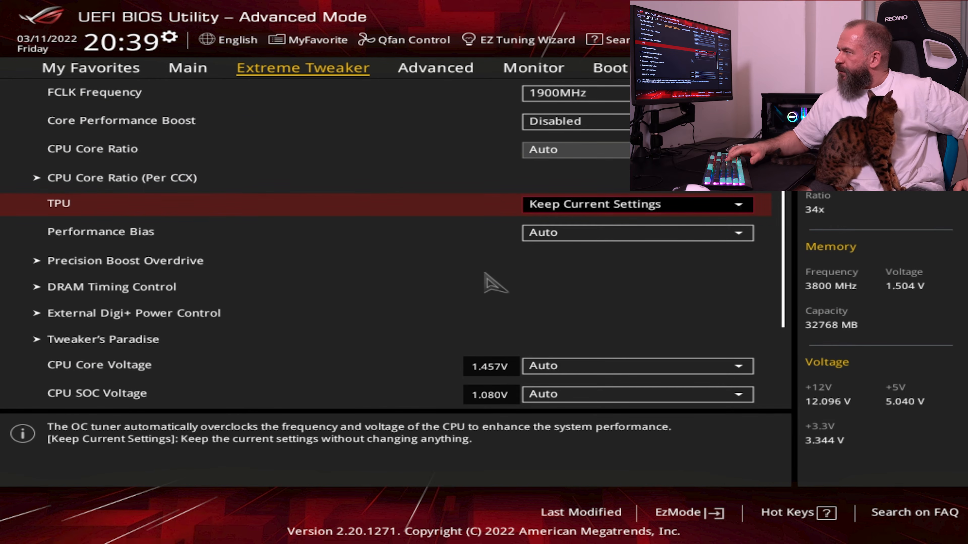
key(Return)
key(Escape)
key(Down)
key(Return)
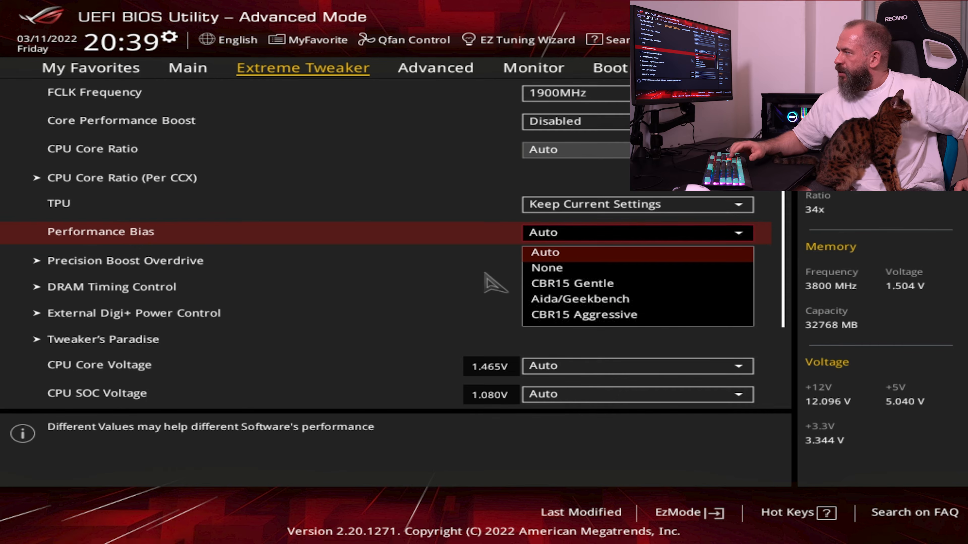
key(Down)
key(Return)
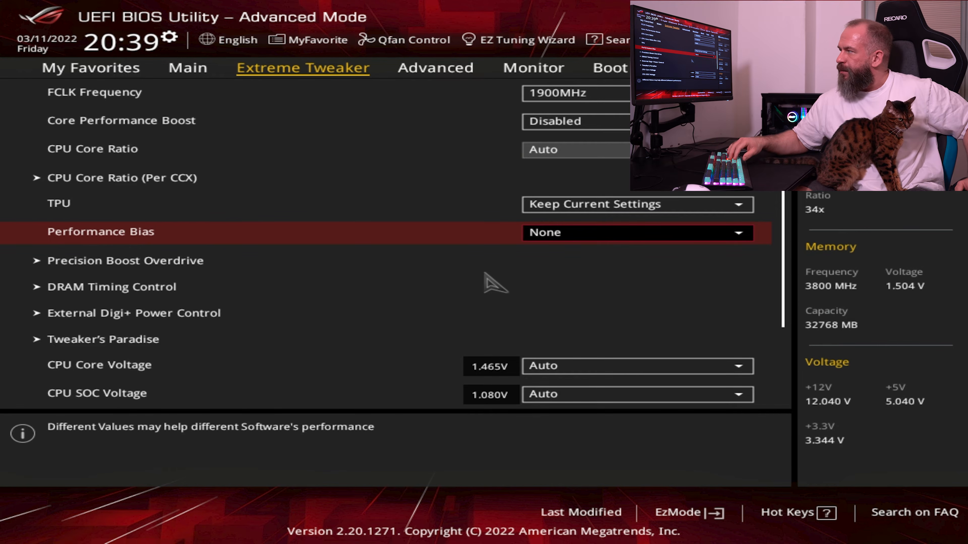
Open the Precision Boost Overdrive settings and set PBO Fmax Enhancer to Disabled
key(Up)
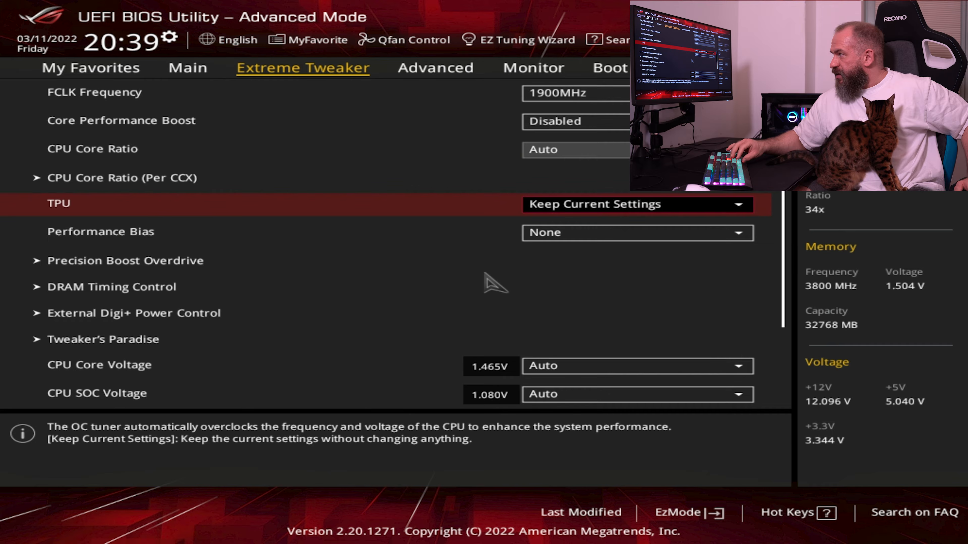
key(Down)
key(Down)
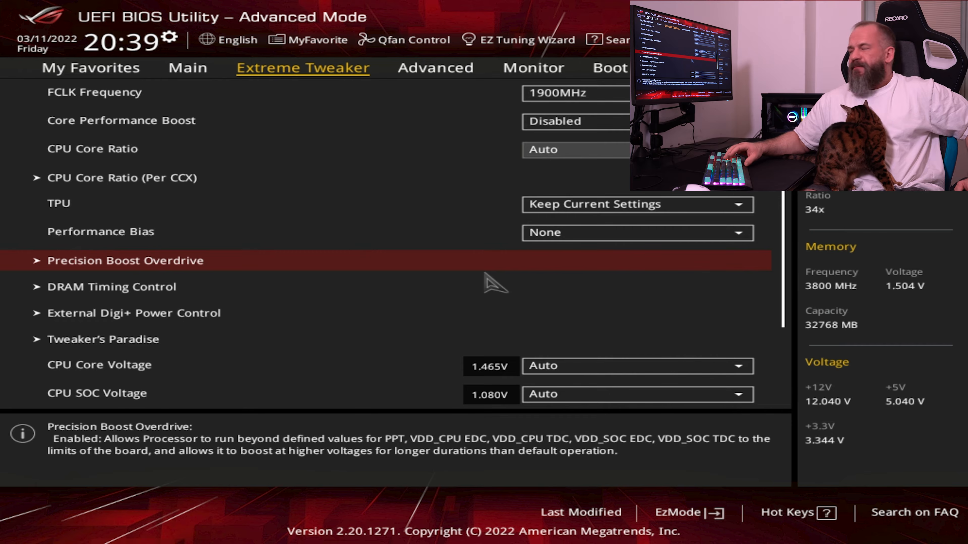
key(Return)
key(Down)
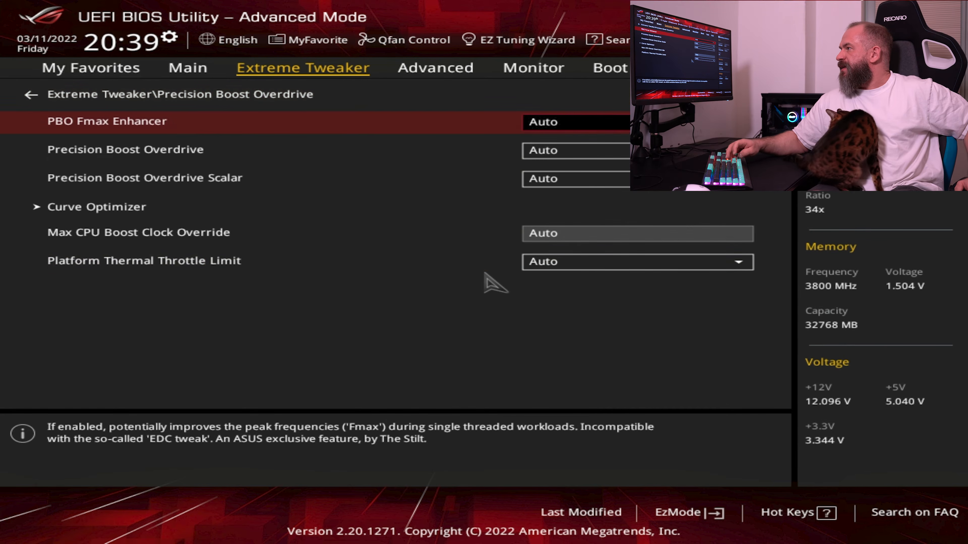
key(Return)
key(Down)
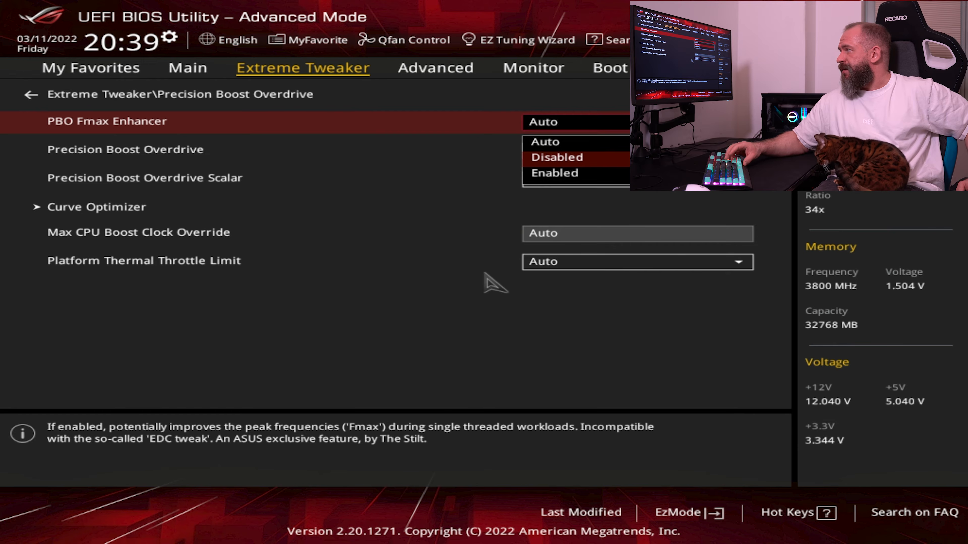
key(Return)
Set Precision Boost Overdrive to Disabled and return to the main Extreme Tweaker settings
key(Down)
key(Return)
key(Down)
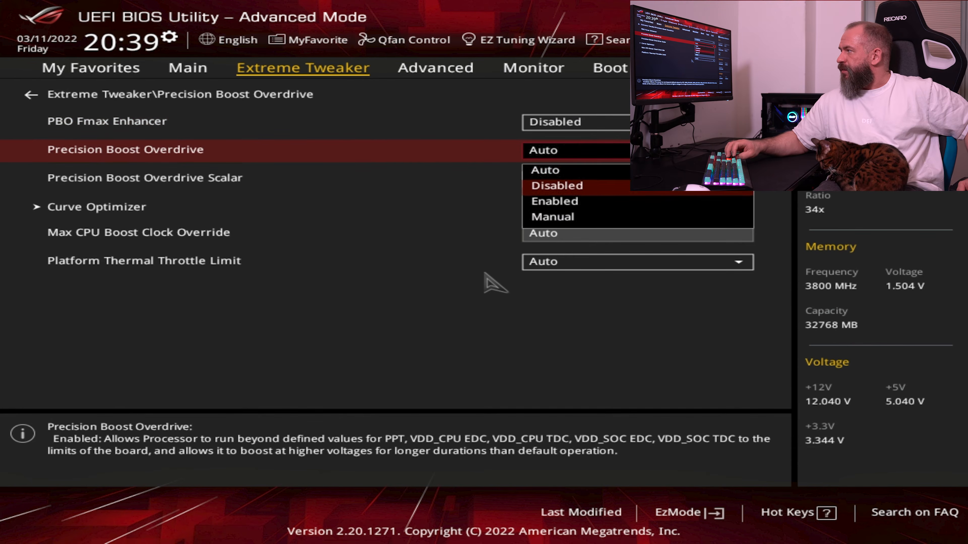
key(Return)
key(Down)
key(Down)
key(Up)
key(Up)
key(Up)
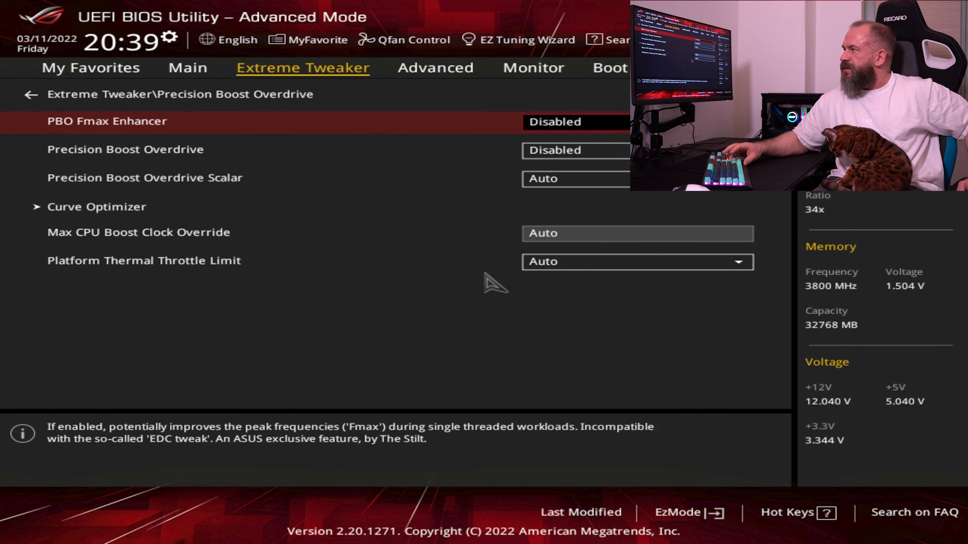
key(Escape)
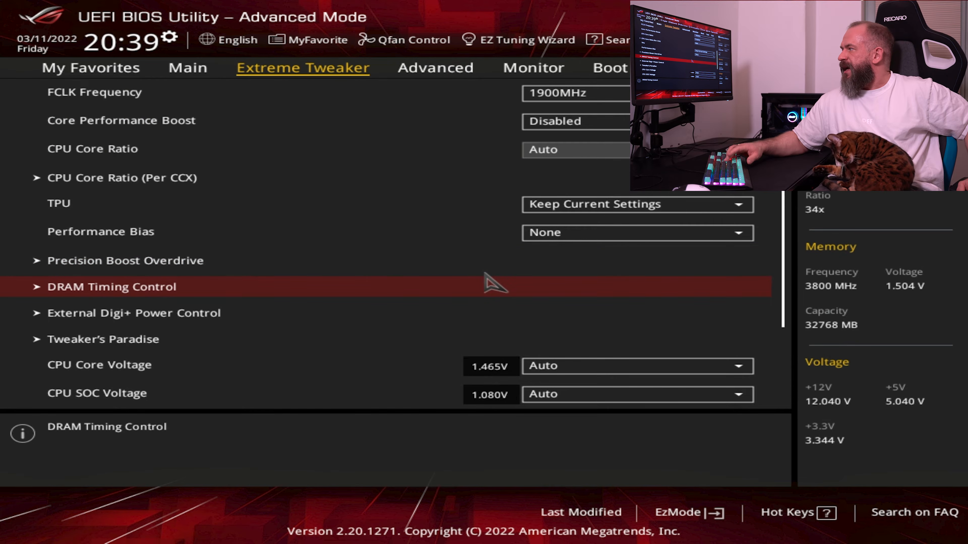
Open DRAM Timing Control and look through the memory timings, termination and drive strength settings
key(Return)
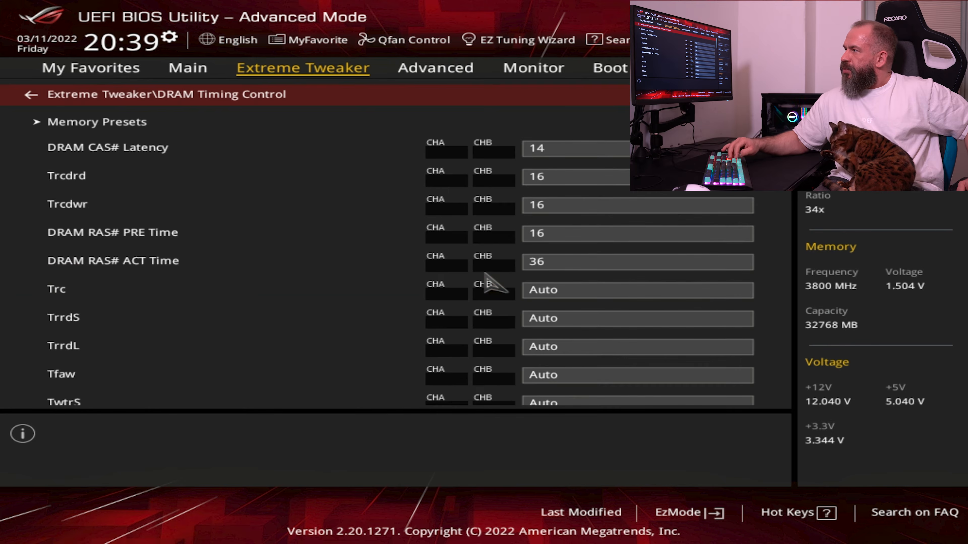
key(Down)
key(Down)
key(Down)
key(Down)
key(Down)
key(Down)
key(Down)
key(Down)
key(Down)
key(Down)
key(Down)
key(Down)
key(Down)
key(Down)
key(Down)
key(Down)
key(Down)
key(Down)
key(Down)
key(Down)
key(Down)
key(Down)
key(Down)
key(Down)
key(Down)
key(Down)
key(Down)
key(Down)
key(Down)
key(Down)
key(Down)
key(Down)
key(Down)
key(Down)
key(Down)
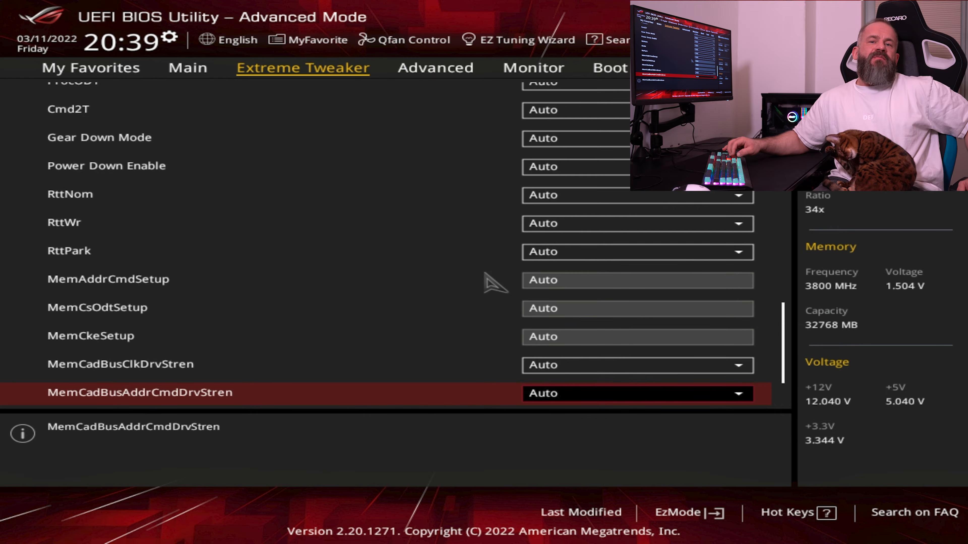
key(Up)
key(Up)
key(Up)
key(Up)
key(Up)
key(Up)
key(Up)
key(Up)
key(Up)
key(Up)
key(Up)
key(Up)
key(Up)
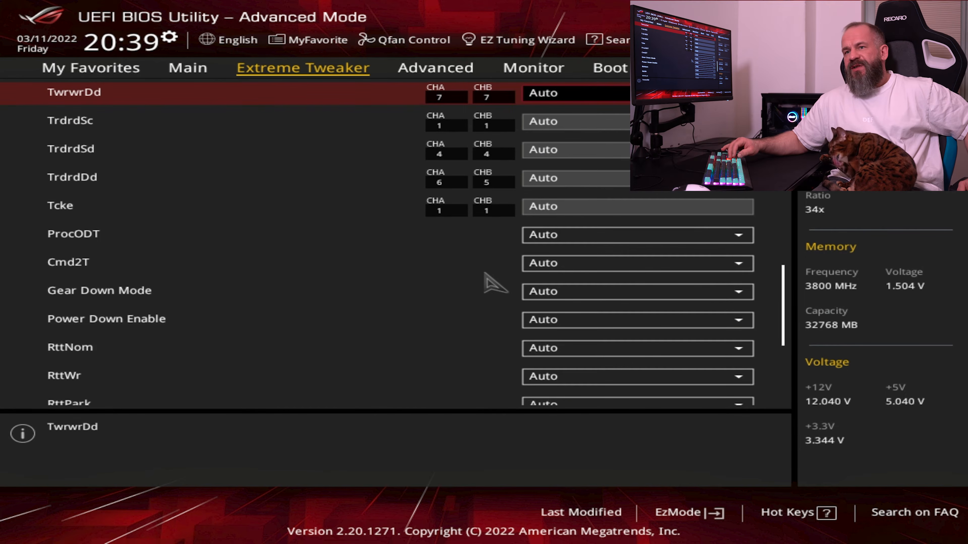
key(Down)
key(Down)
key(Down)
key(Down)
key(Down)
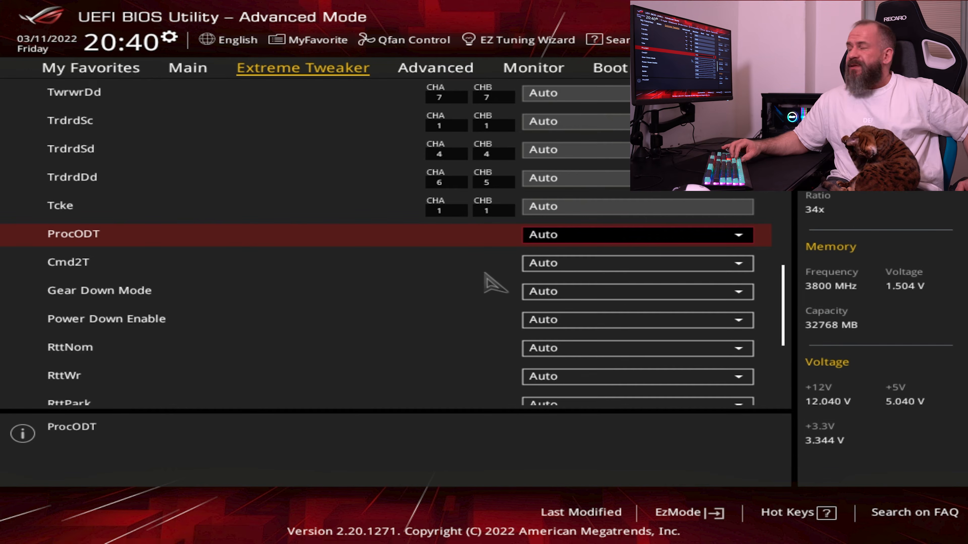
Set Power Down Enable to Disabled in the DRAM timing settings
key(Down)
key(Down)
key(Down)
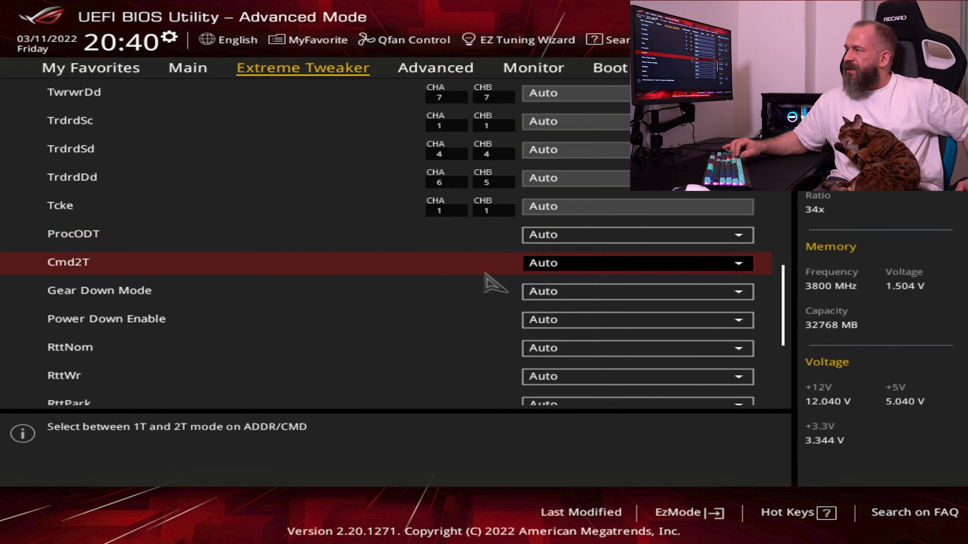
key(Return)
key(Up)
key(Up)
key(Return)
Check the available Cmd2T options and keep the setting at Auto
key(Up)
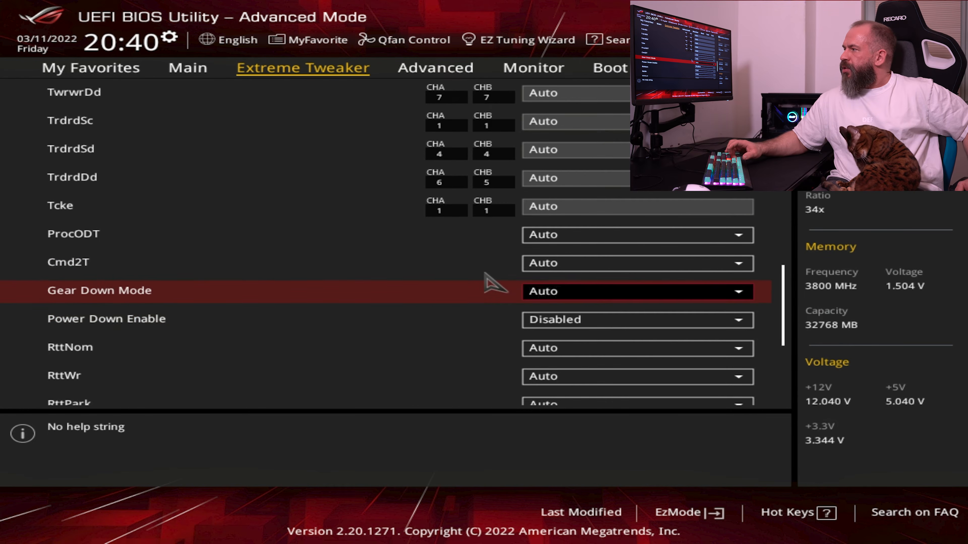
key(Up)
key(Return)
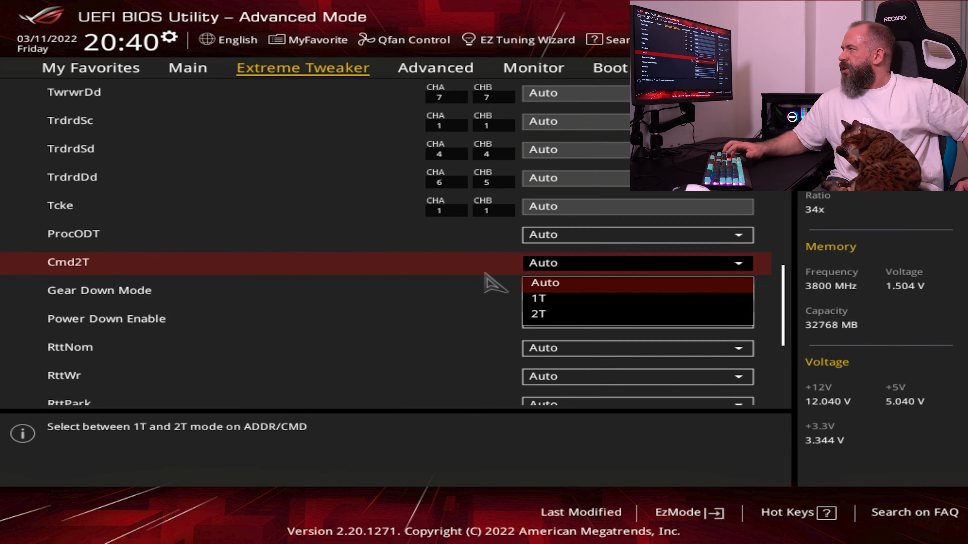
key(Down)
key(Up)
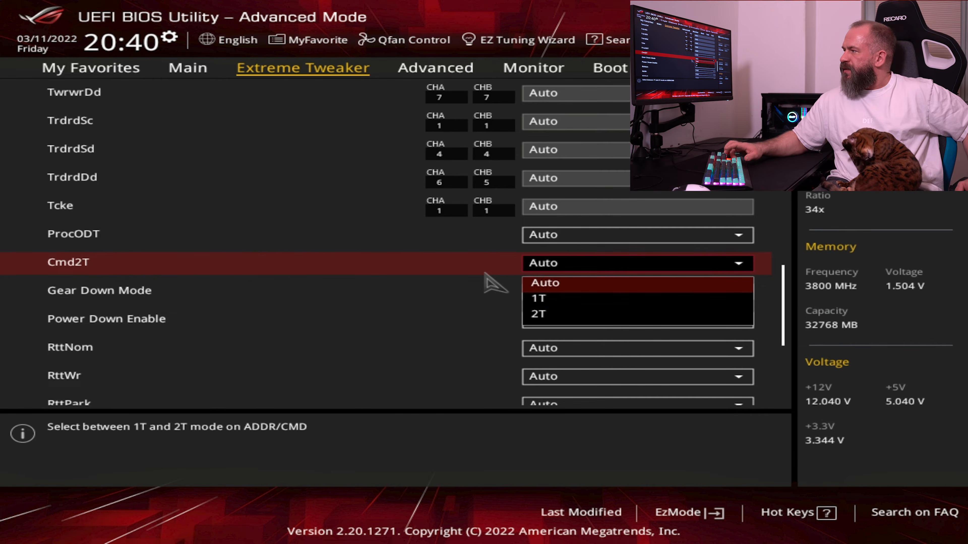
key(Return)
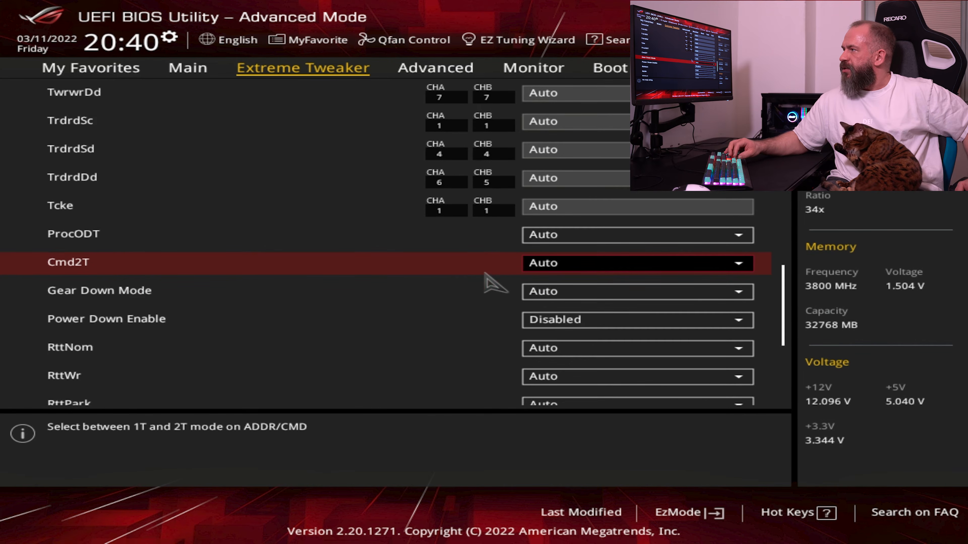
Look back over the DRAM timings up to the start of the list and leave DRAM Timing Control
key(Down)
key(Down)
key(Down)
key(Down)
key(Down)
key(Down)
key(Down)
key(Down)
key(Down)
key(Down)
key(Down)
key(Down)
key(Down)
key(Up)
key(Up)
key(Up)
key(Up)
key(Up)
key(Up)
key(Up)
key(Up)
key(Up)
key(Up)
key(Up)
key(Up)
key(Up)
key(Up)
key(Up)
key(Up)
key(Up)
key(Up)
key(Up)
key(Up)
key(Up)
key(Up)
key(Up)
key(Up)
key(Up)
key(Up)
key(Up)
key(Up)
key(Up)
key(Up)
key(Up)
key(Up)
key(Up)
key(Up)
key(Up)
key(Up)
key(Up)
key(Up)
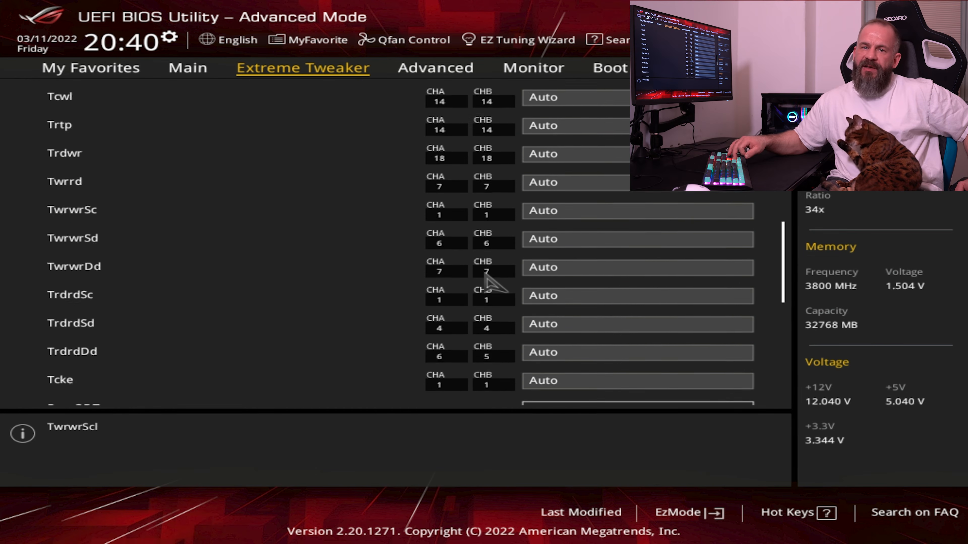
key(Up)
key(Up)
key(Up)
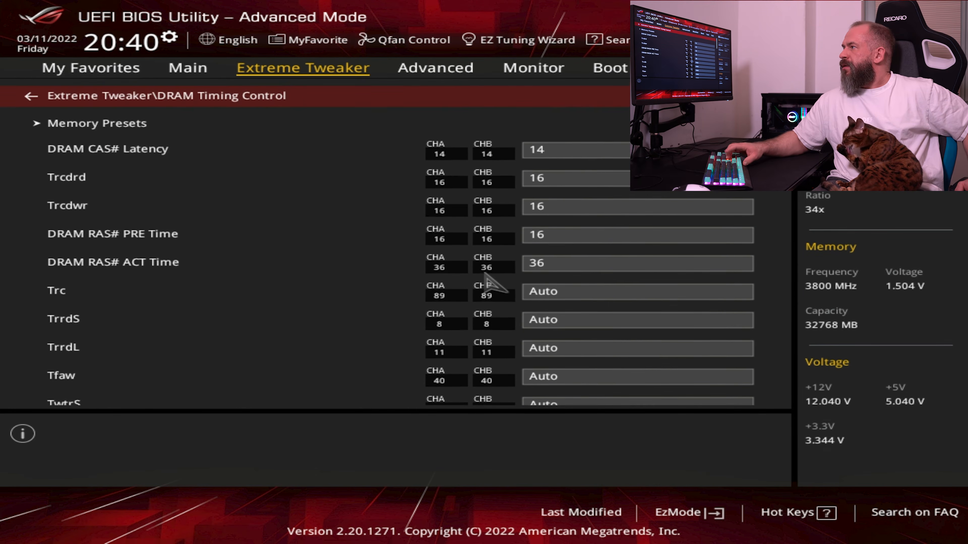
key(Escape)
Open External Digi+ Power Control and keep Voltage Monitor at Die Sense
key(Down)
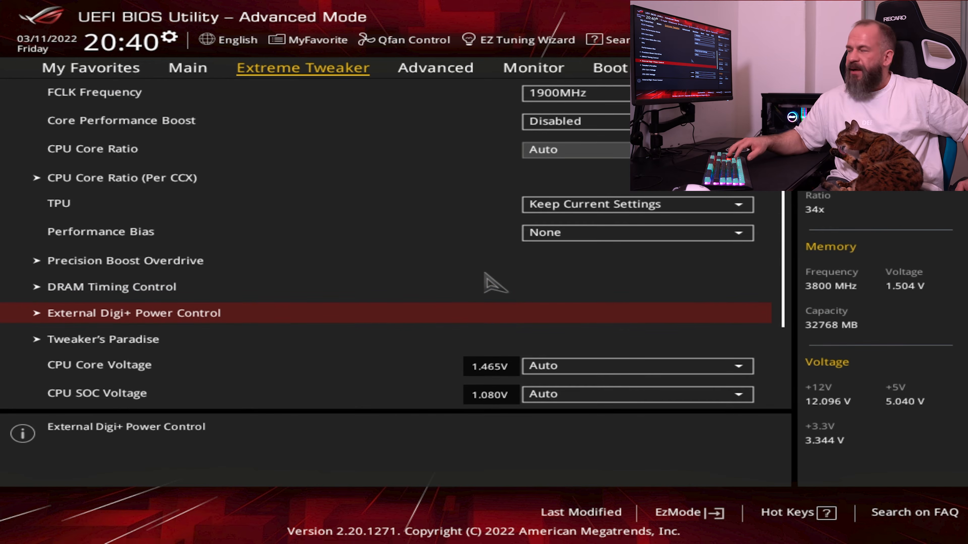
key(Return)
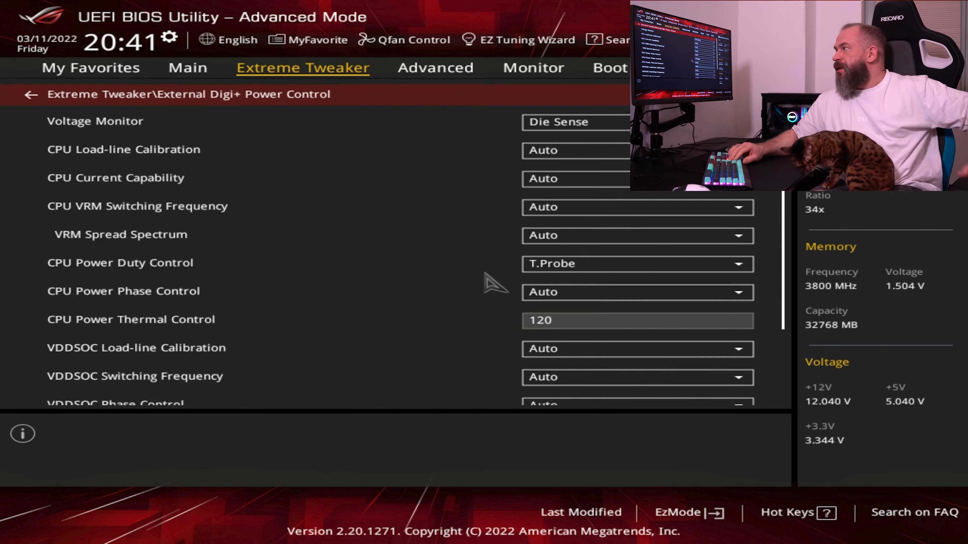
key(Down)
key(Down)
key(Up)
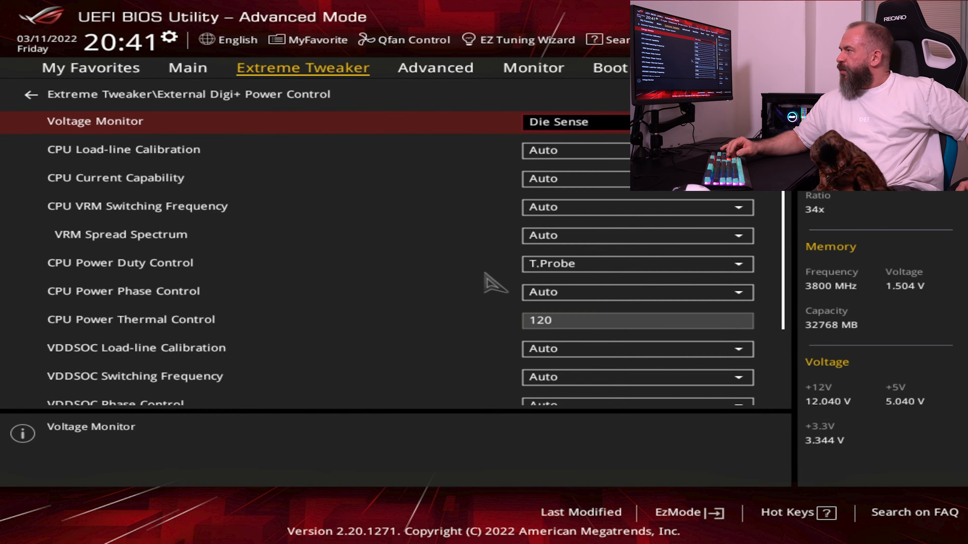
key(Return)
key(Return)
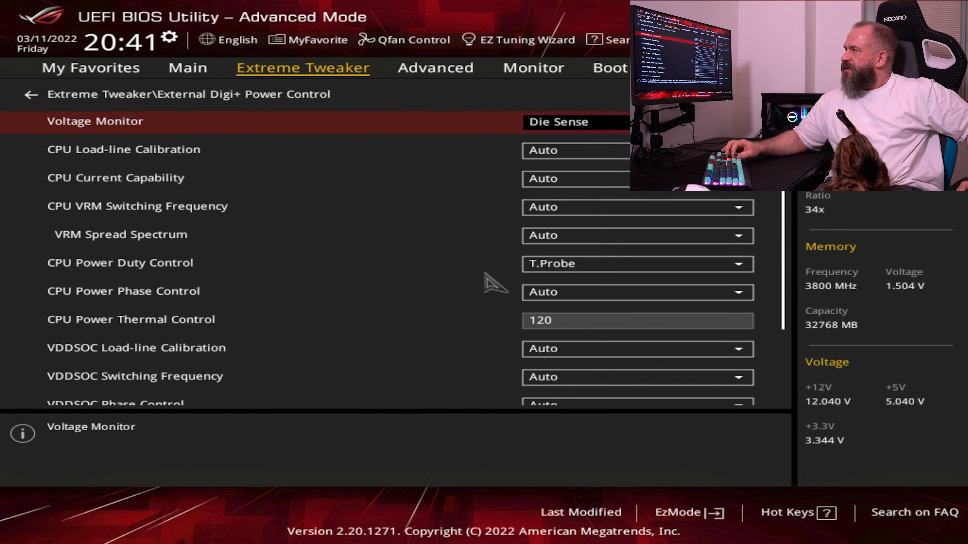
Set CPU Load-line Calibration to Level 4
key(Down)
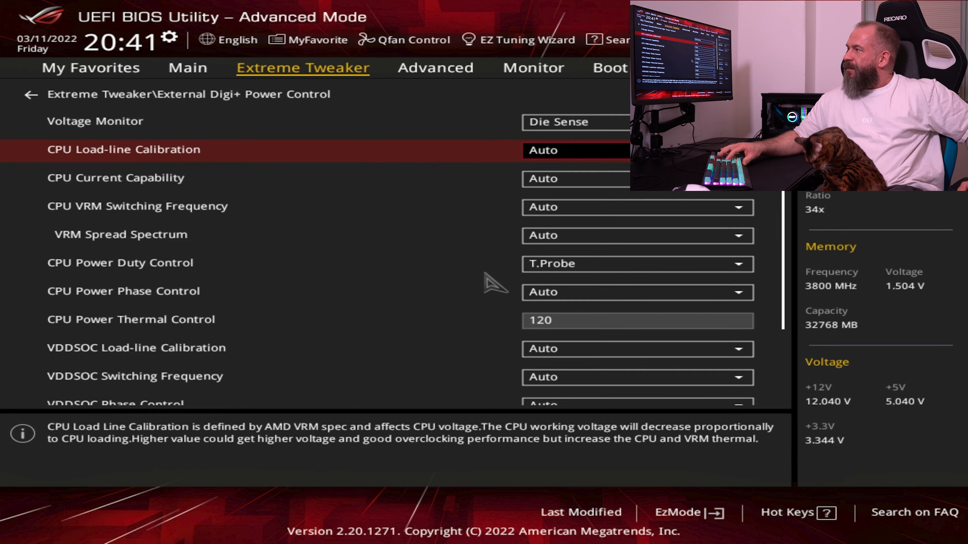
key(Return)
key(Down)
key(Down)
key(Down)
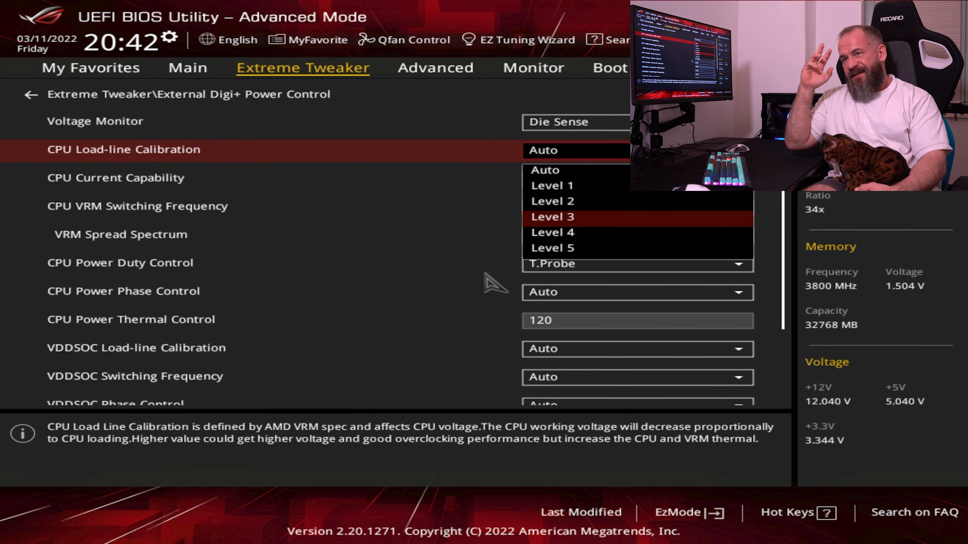
key(Down)
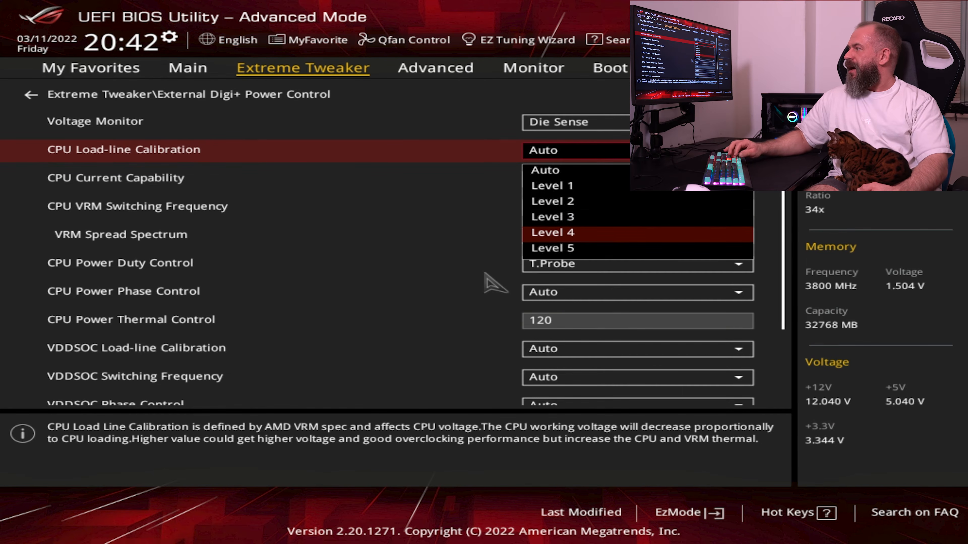
key(Return)
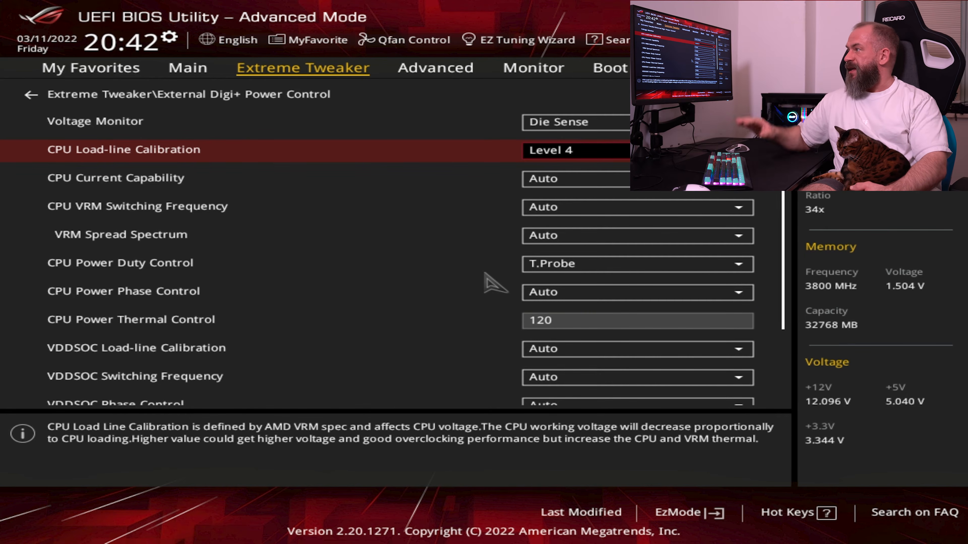
Set CPU Current Capability to 130%
key(Down)
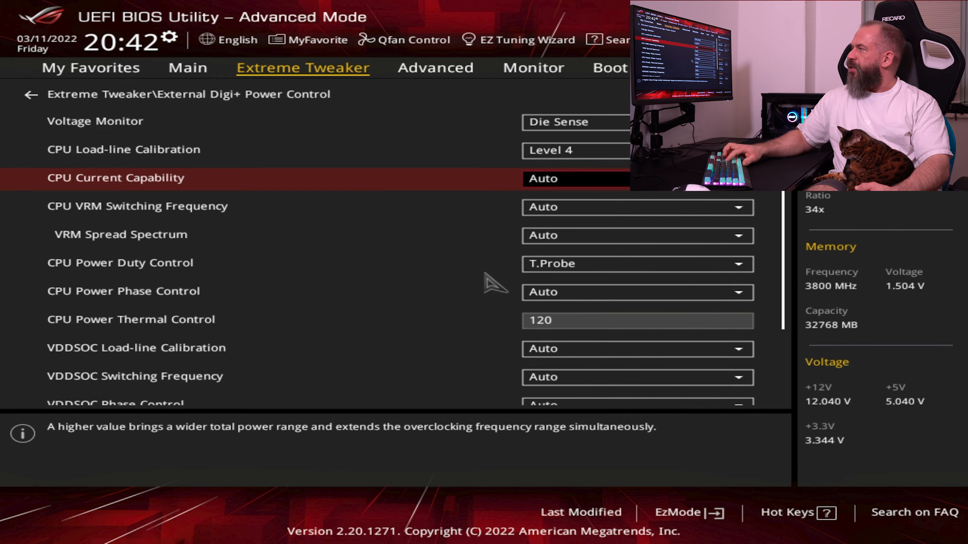
key(Return)
key(Down)
key(Down)
key(Down)
key(Down)
key(Return)
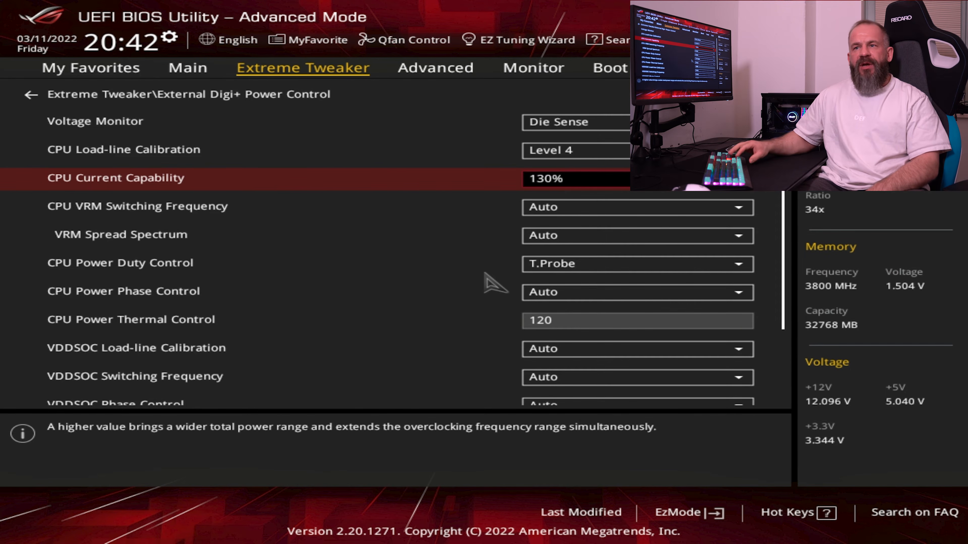
Review the available CPU Load-line Calibration levels again and keep Level 4
key(Up)
key(Return)
key(Up)
key(Down)
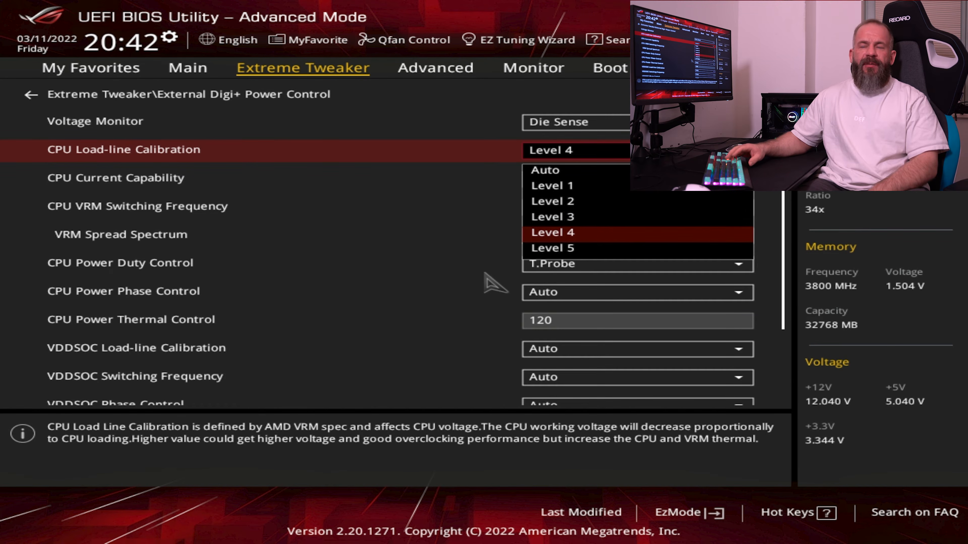
key(Return)
Set CPU VRM Switching Frequency to Manual with a fixed frequency of 450 kHz
key(Down)
key(Down)
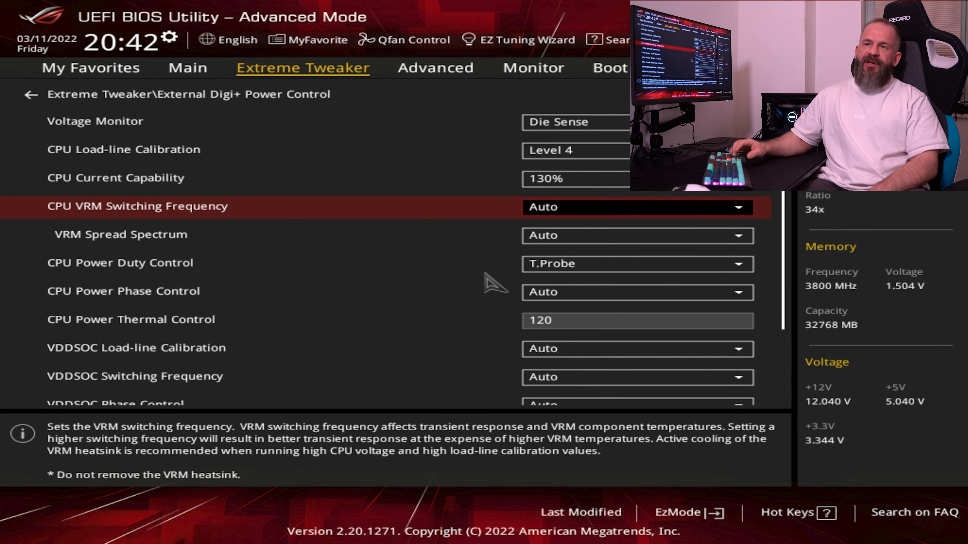
key(Return)
key(Down)
key(Return)
key(Down)
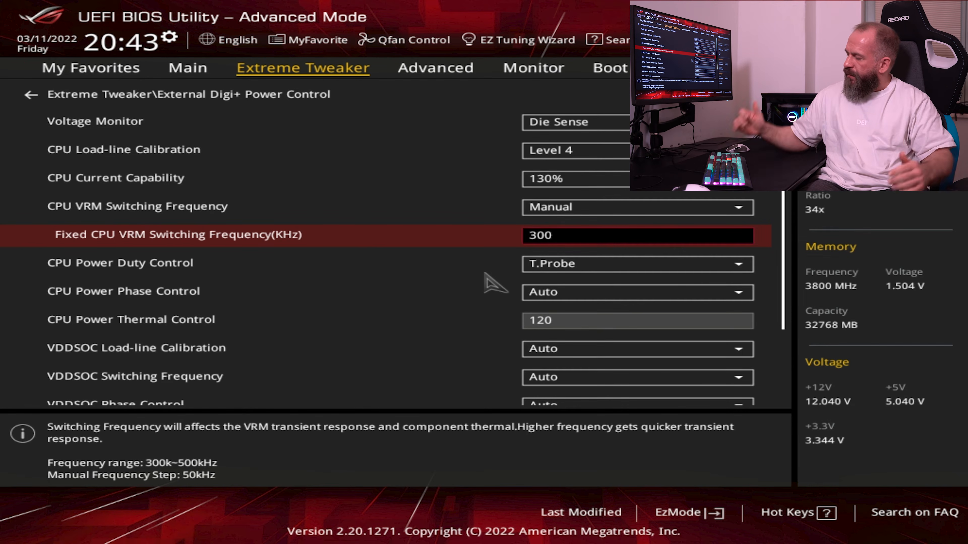
text(450)
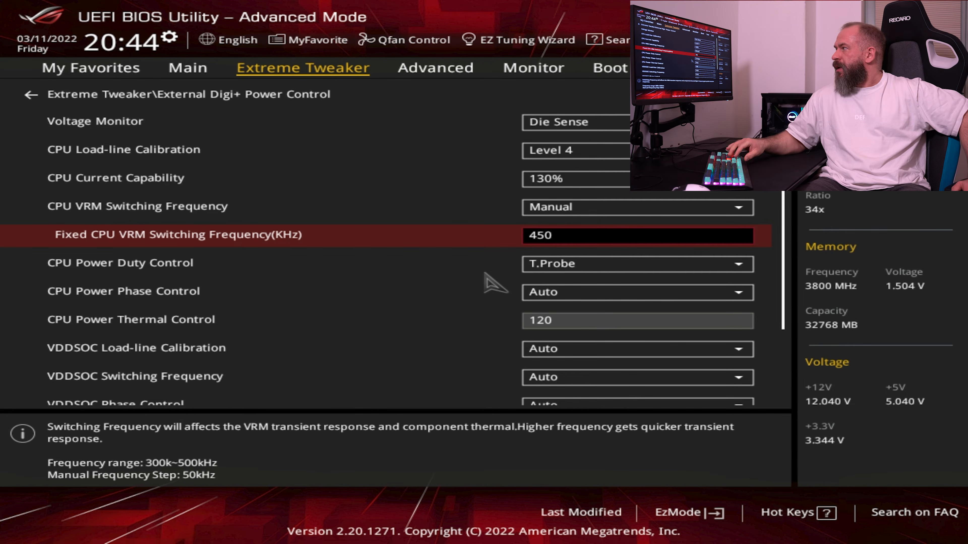
key(Down)
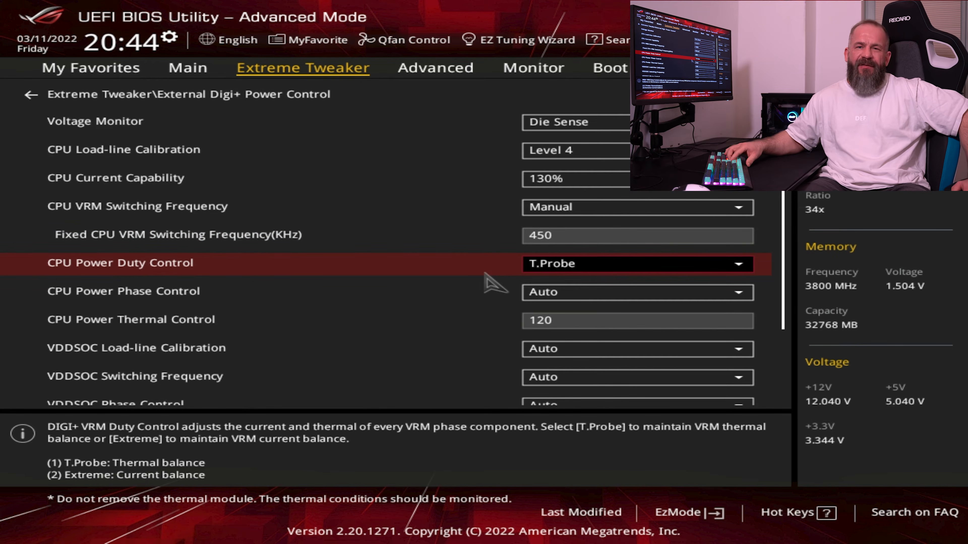
Check the CPU Power Duty Control options and keep T.Probe selected
key(Return)
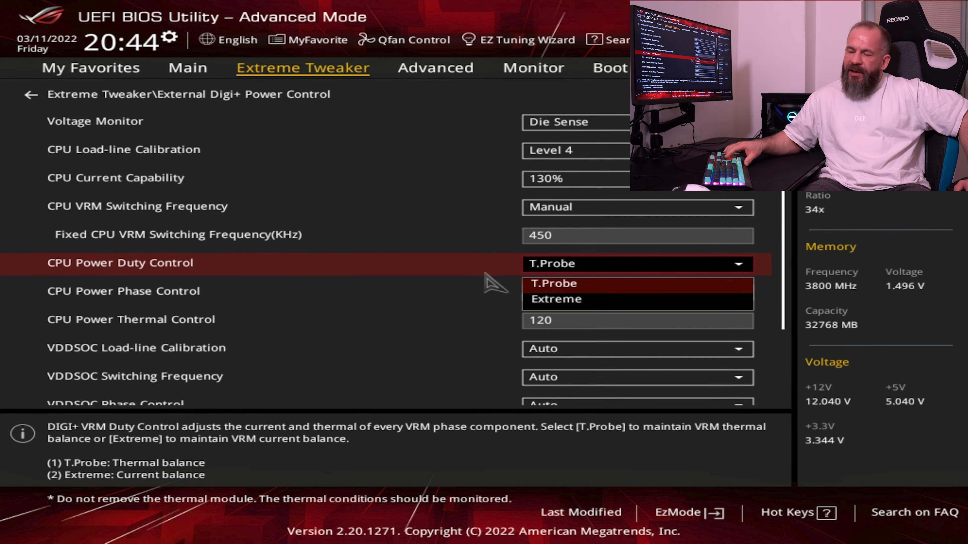
key(Return)
key(Down)
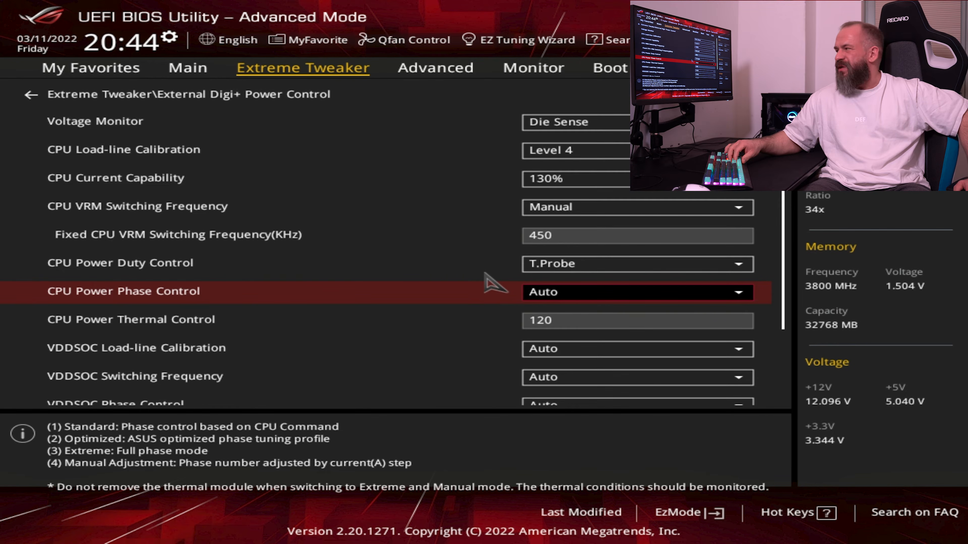
Try CPU Power Phase Control at Power Phase Response with its Manual Adjustment set to Ultra Fast
key(Return)
key(Down)
key(Down)
key(Down)
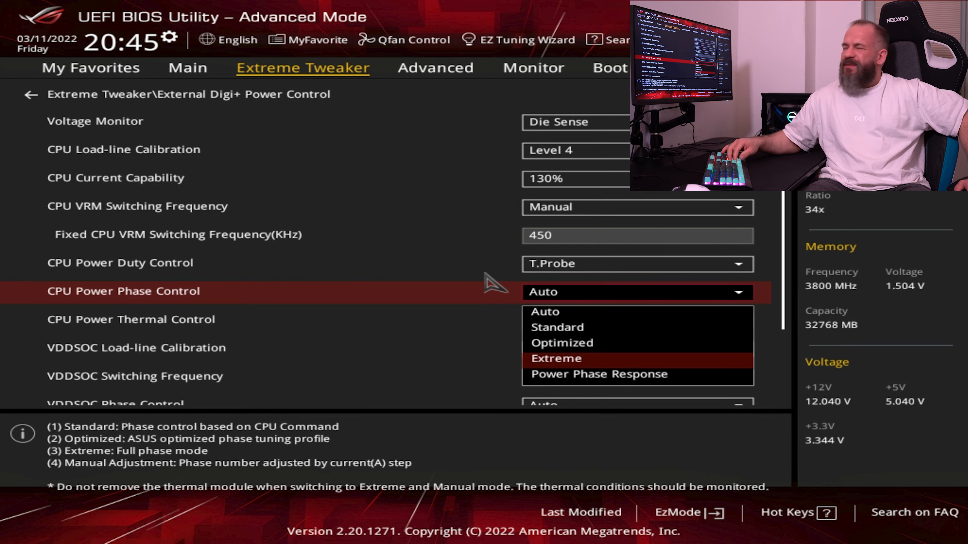
key(Down)
key(Return)
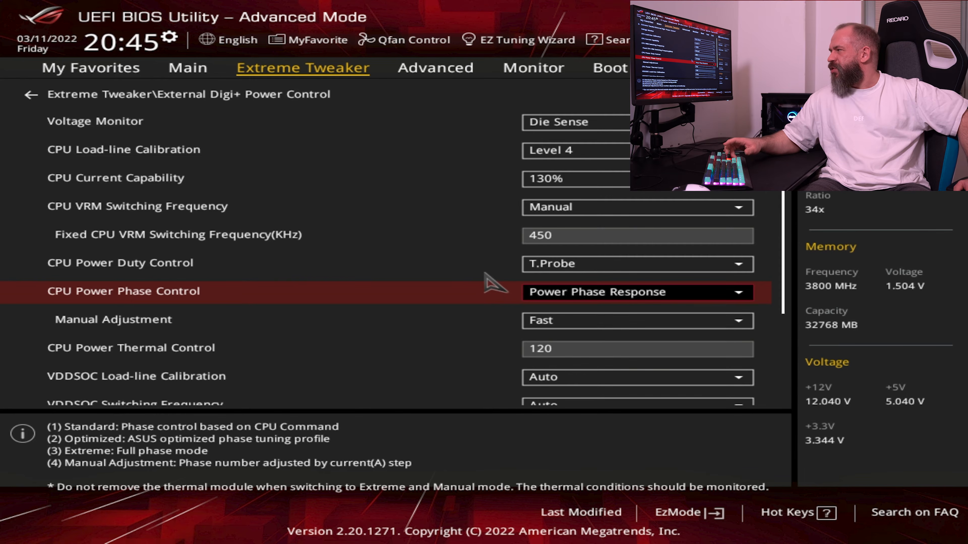
key(Down)
key(Return)
key(Up)
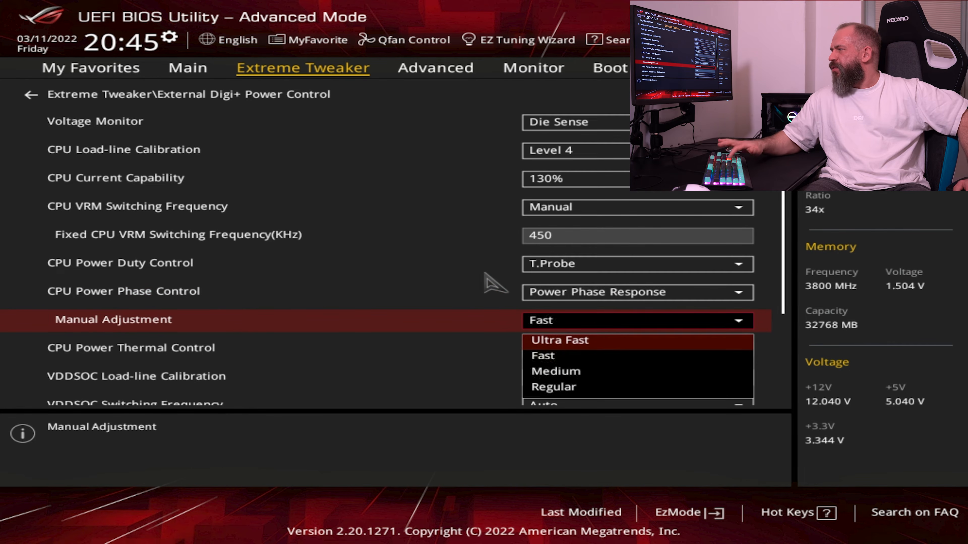
key(Return)
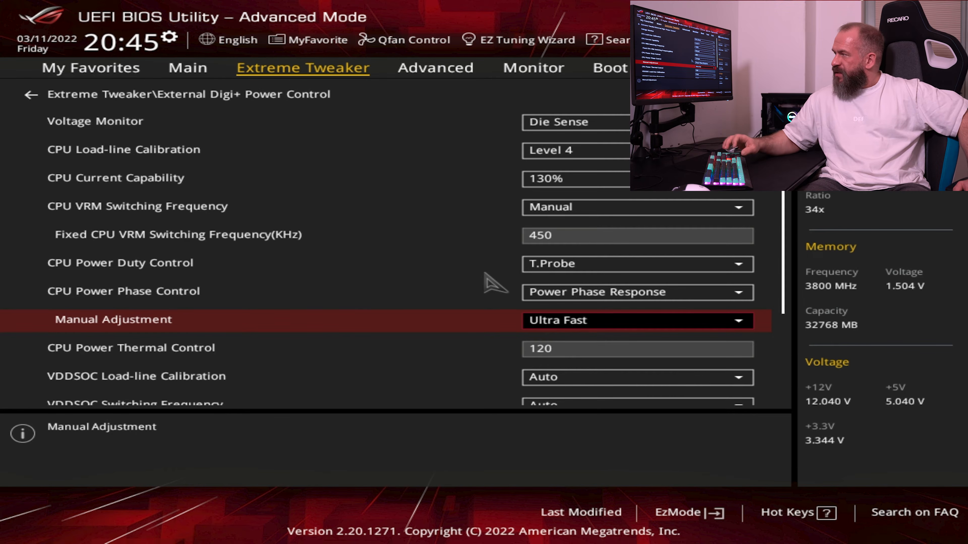
Set CPU Power Phase Control to Extreme and leave CPU Power Thermal Control at 120
key(Up)
key(Return)
key(Up)
key(Return)
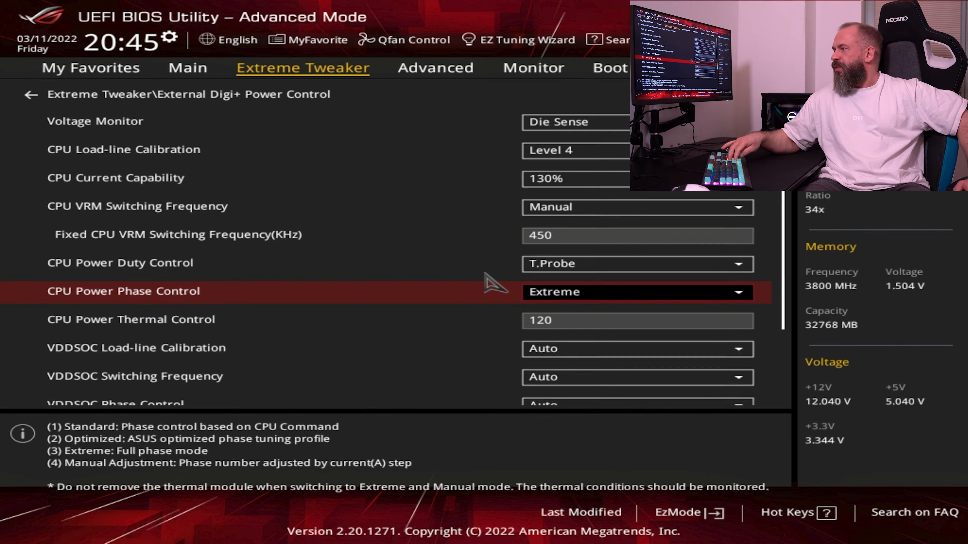
key(Down)
key(Down)
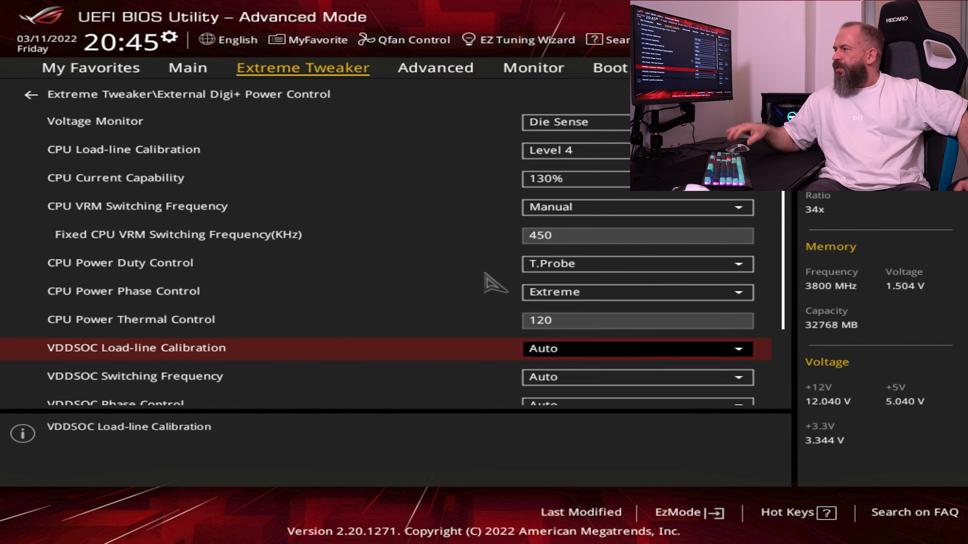
key(Up)
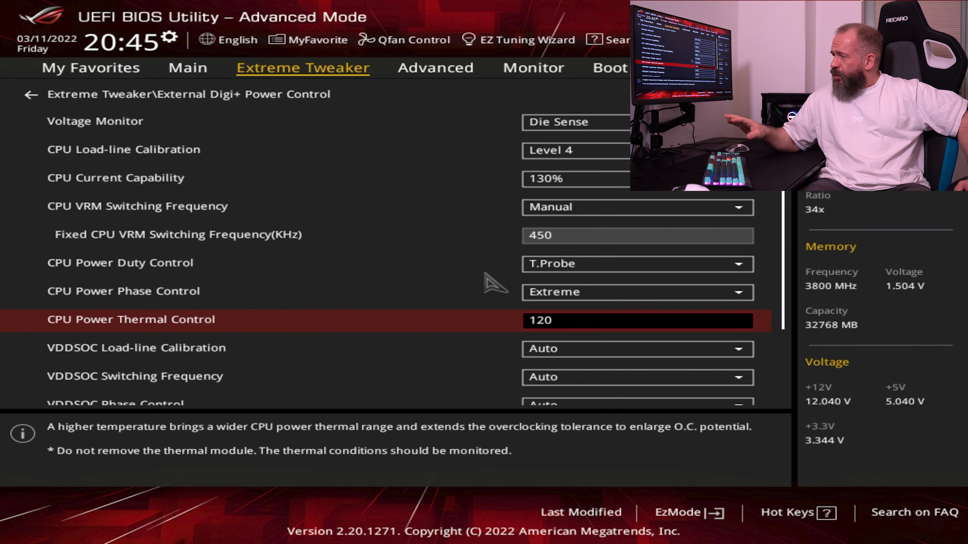
key(Down)
key(Up)
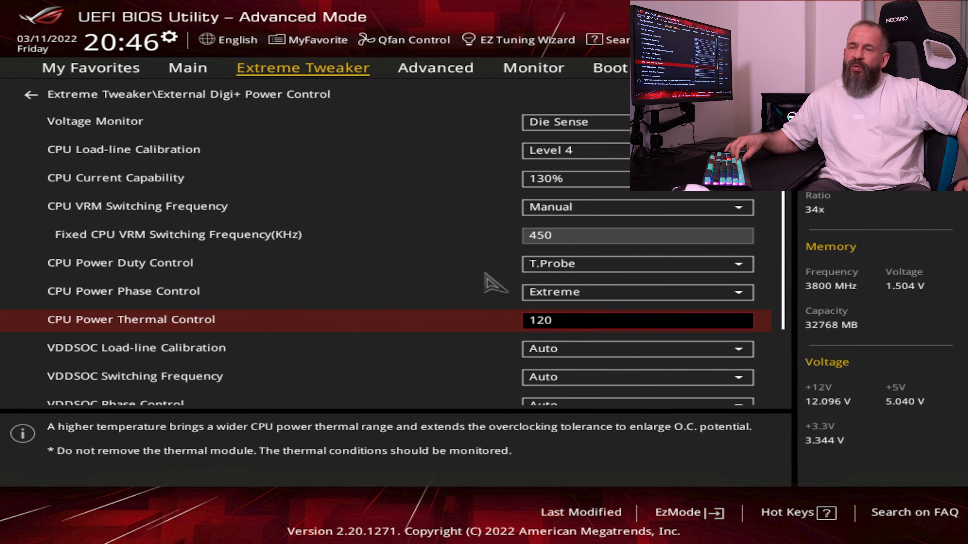
Review the VDDSOC Load-line Calibration levels and set it to Level 3
key(Down)
key(Return)
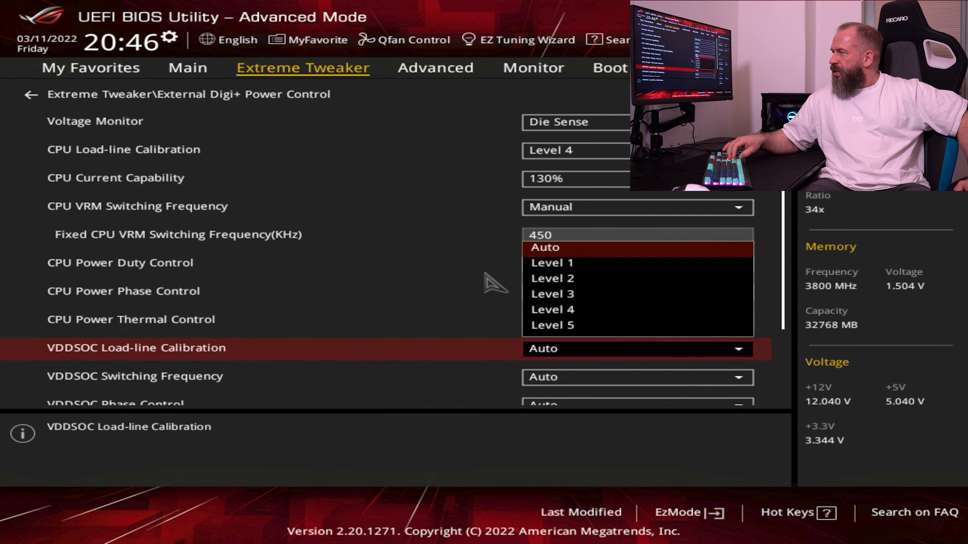
key(Down)
key(Down)
key(Down)
key(Down)
key(Up)
key(Up)
key(Up)
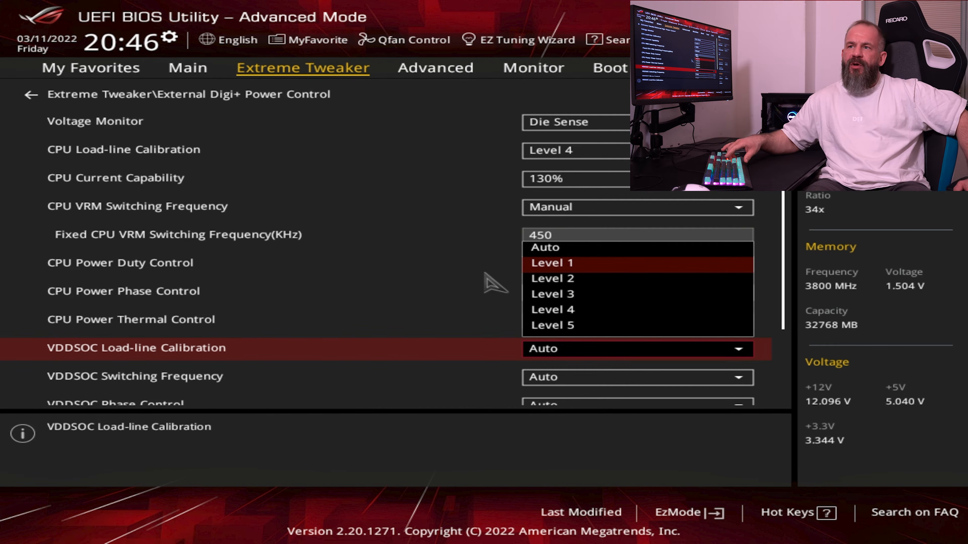
key(Down)
key(Down)
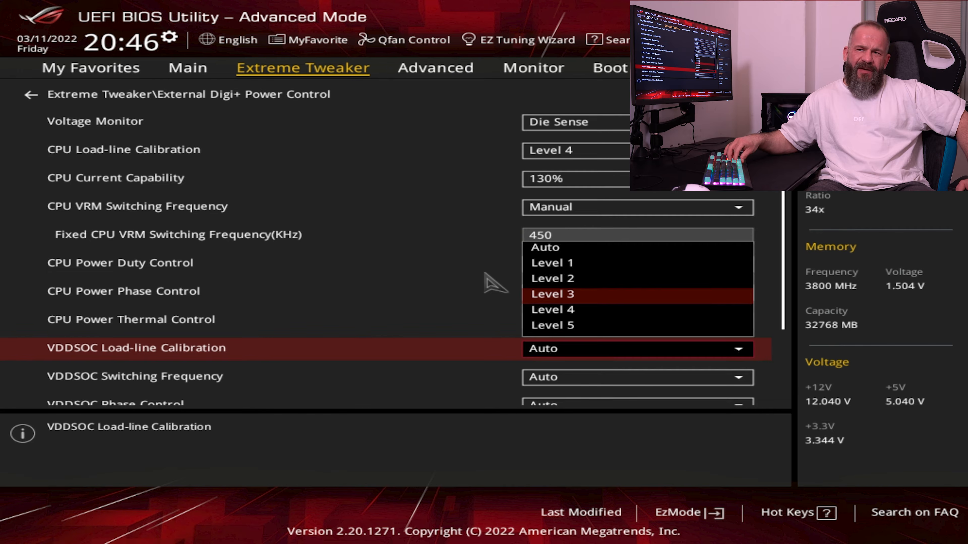
key(Return)
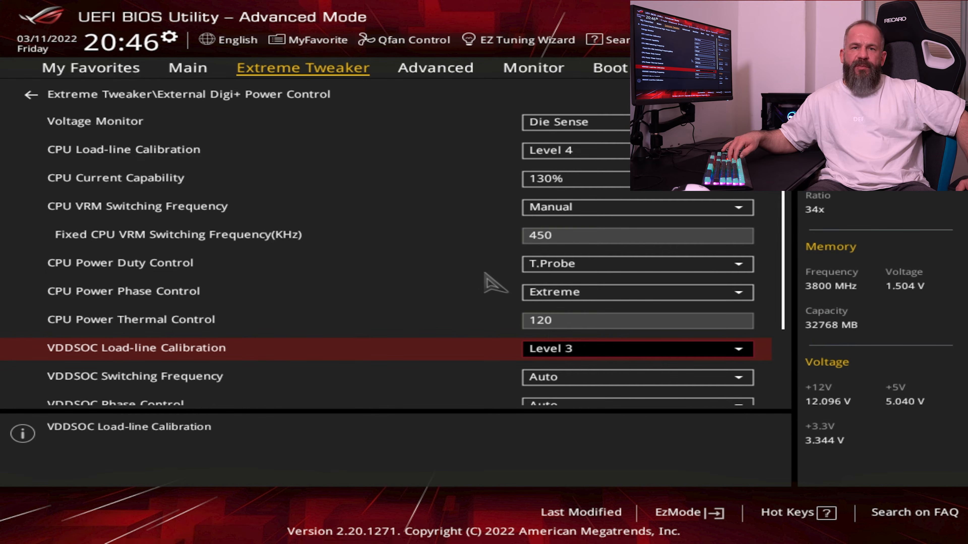
Set VDDSOC Switching Frequency to Manual with a fixed frequency of 550 kHz
key(Down)
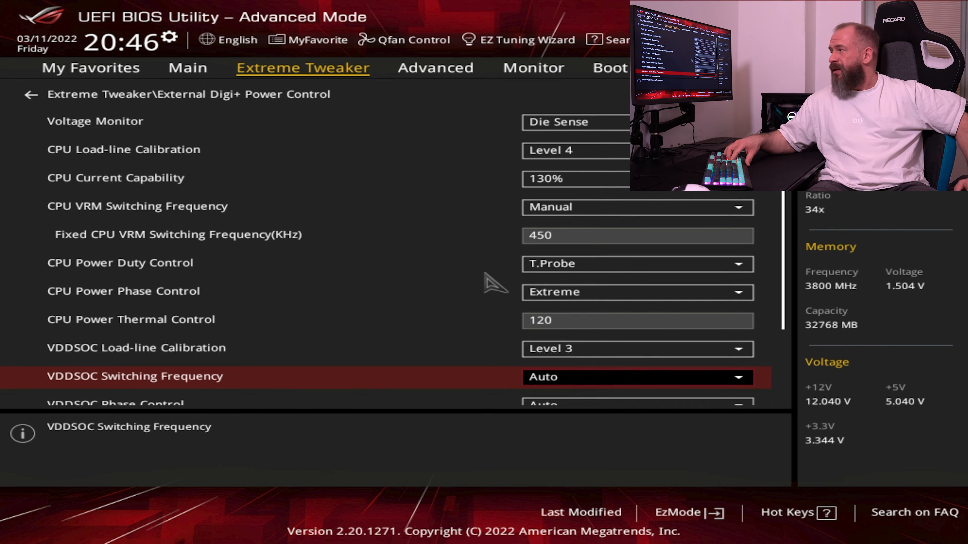
key(Return)
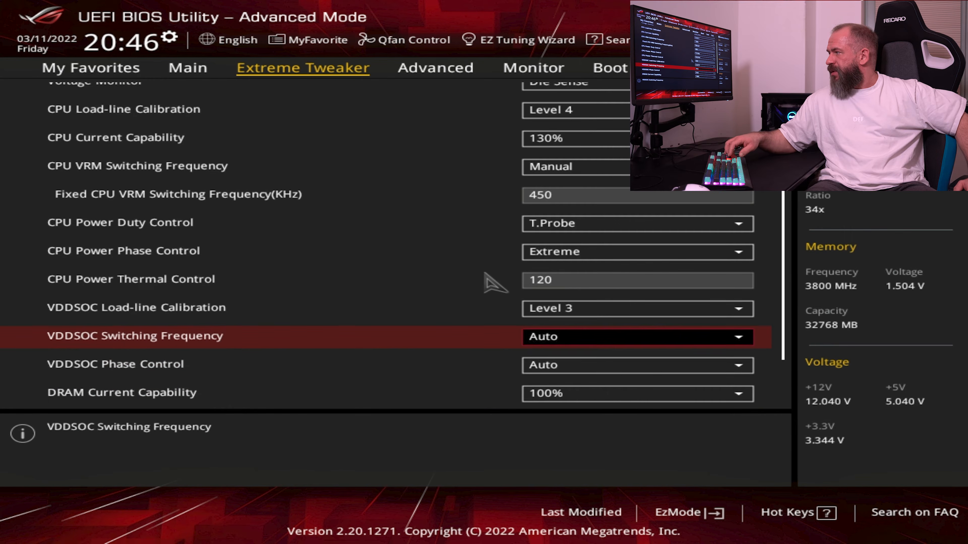
key(Down)
key(Return)
key(Down)
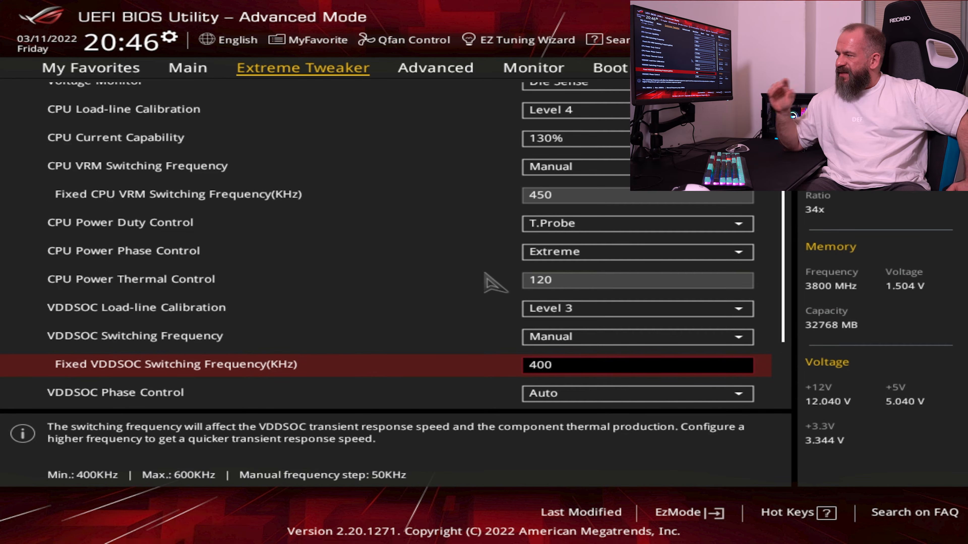
text(550)
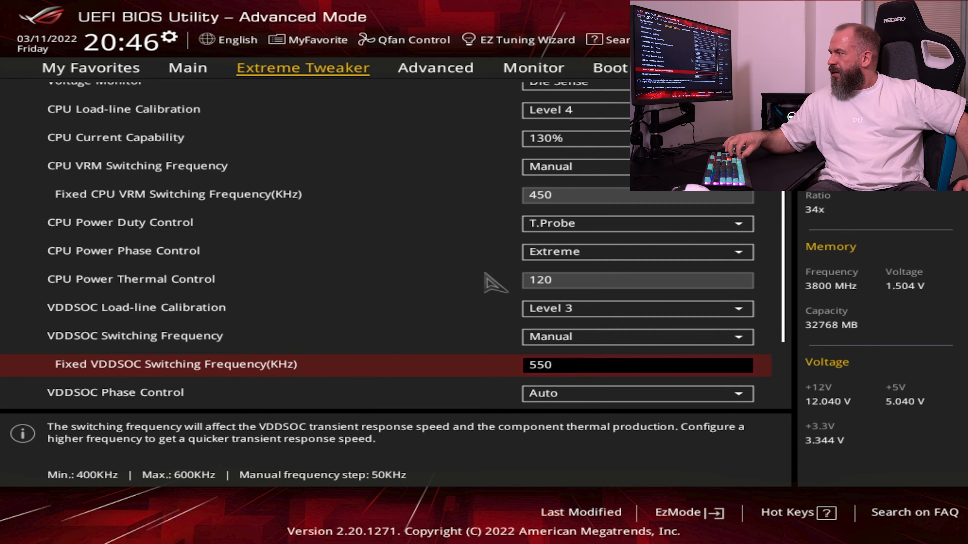
key(Down)
Set VDDSOC Phase Control to Extreme
key(Return)
key(Down)
key(Down)
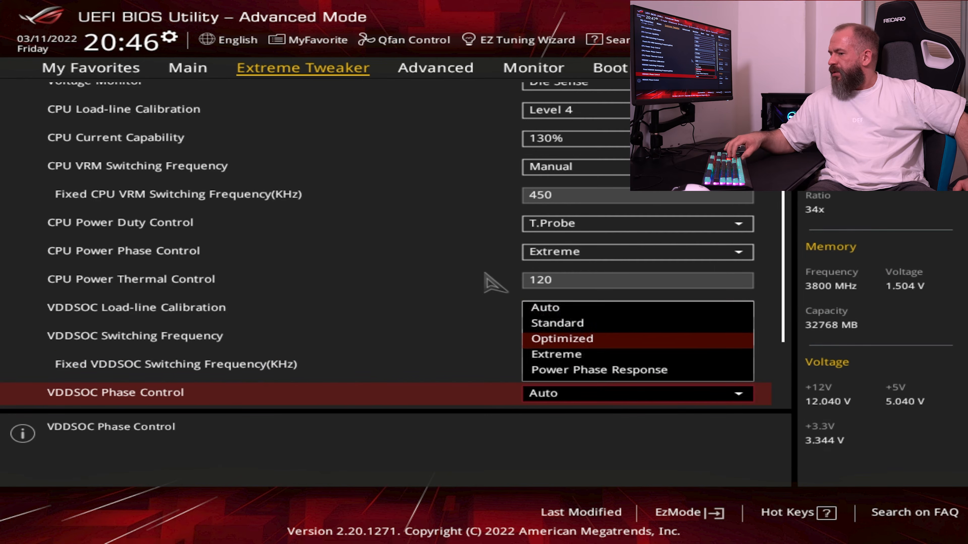
key(Down)
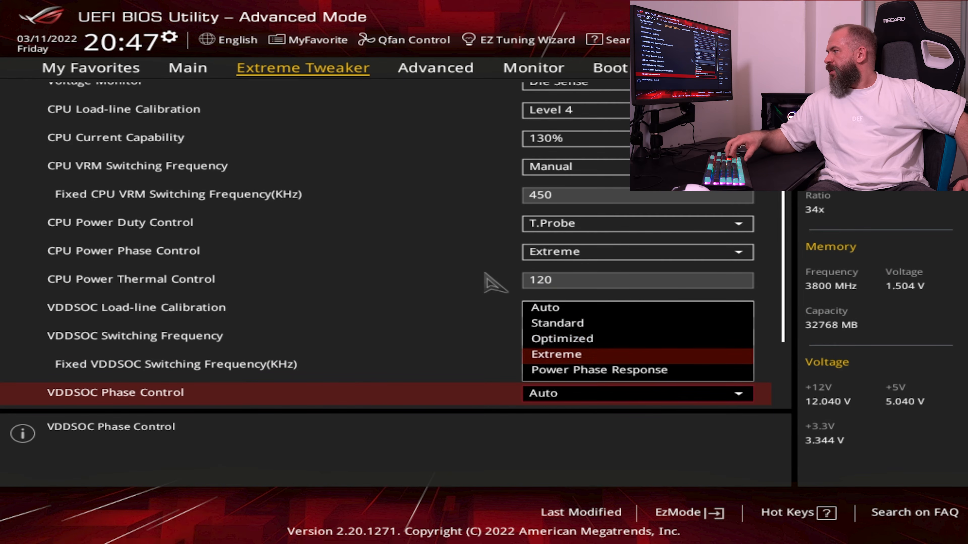
key(Return)
key(Down)
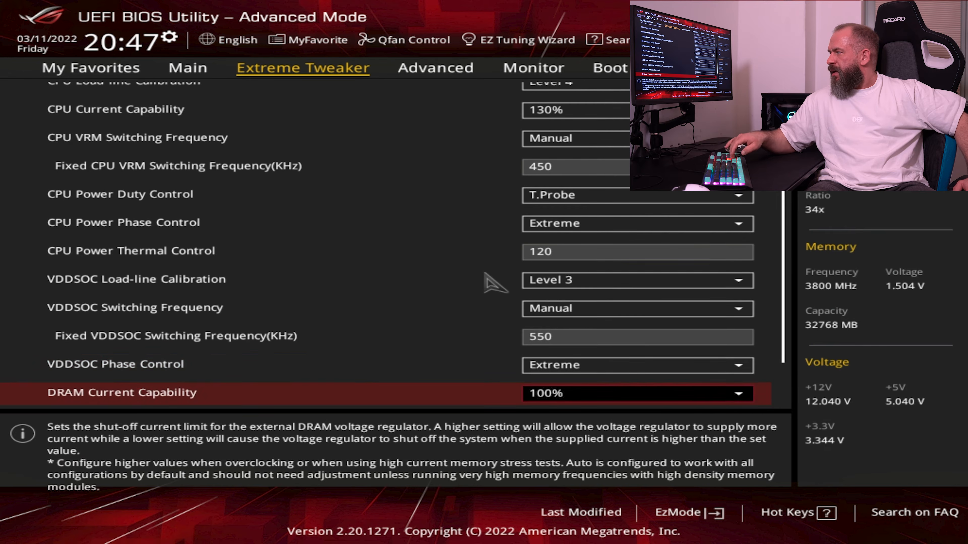
Try VDDSOC Phase Control at Power Phase Response with Ultra Fast Manual Adjustment, and return it to Extreme
key(Up)
key(Return)
key(Down)
key(Return)
key(Up)
key(Down)
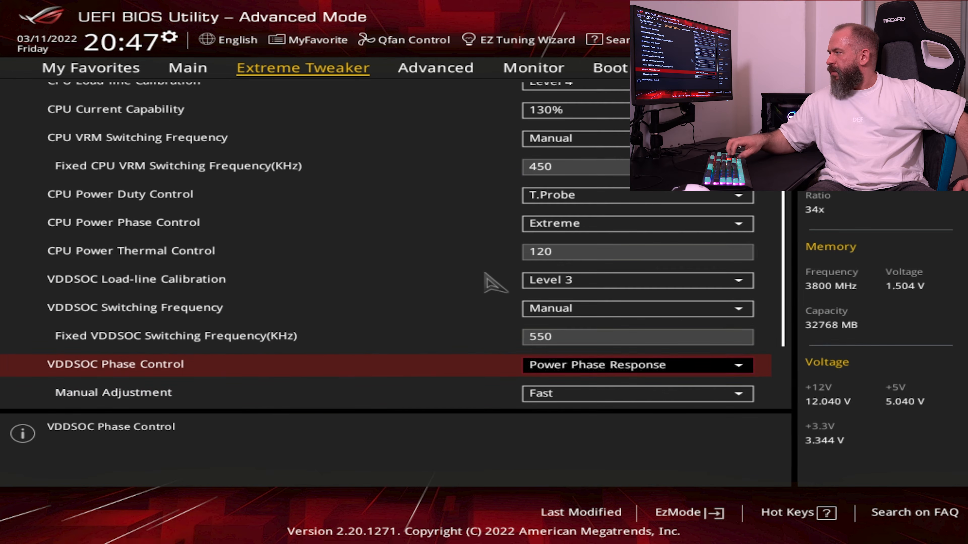
key(Down)
key(Return)
key(Up)
key(Return)
key(Up)
key(Return)
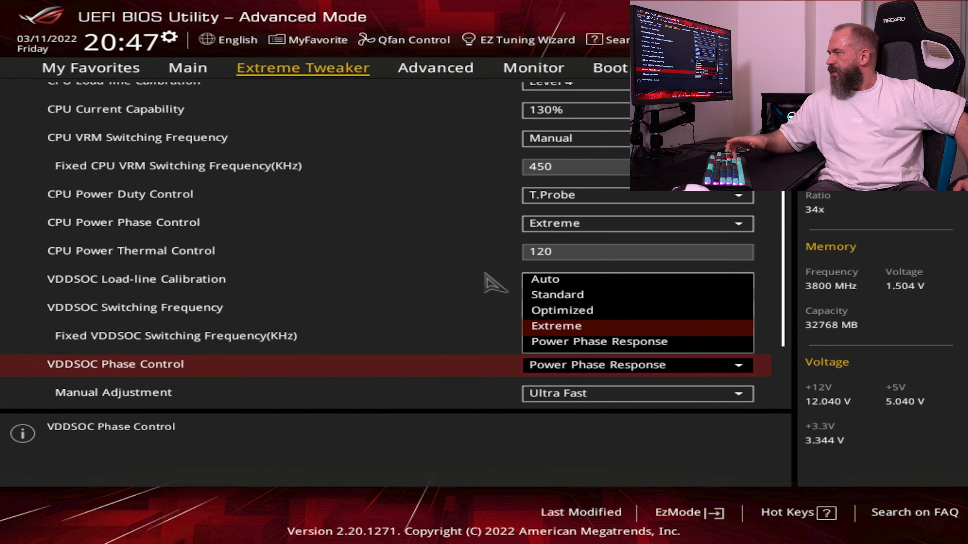
key(Up)
key(Return)
Set DRAM Current Capability to 130%
key(Down)
key(Down)
key(Down)
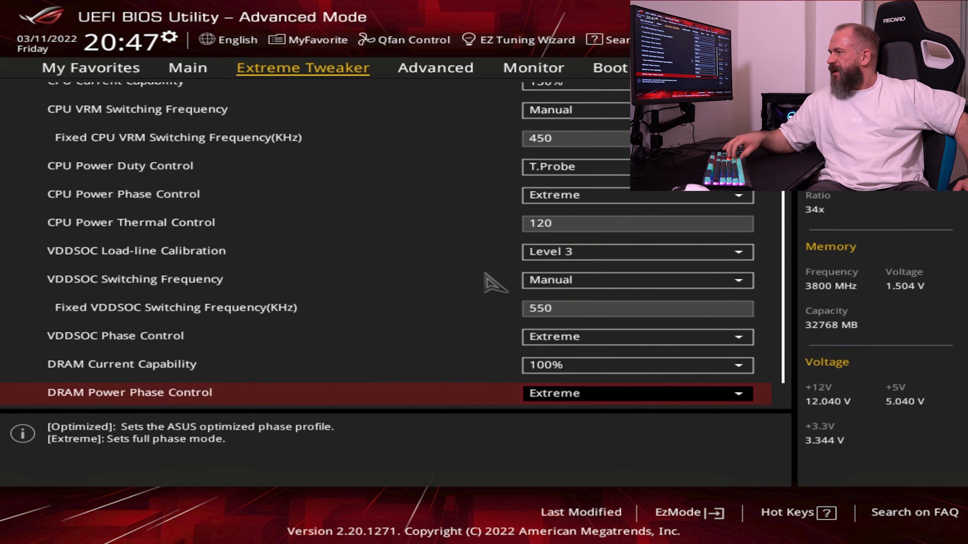
key(Up)
key(Up)
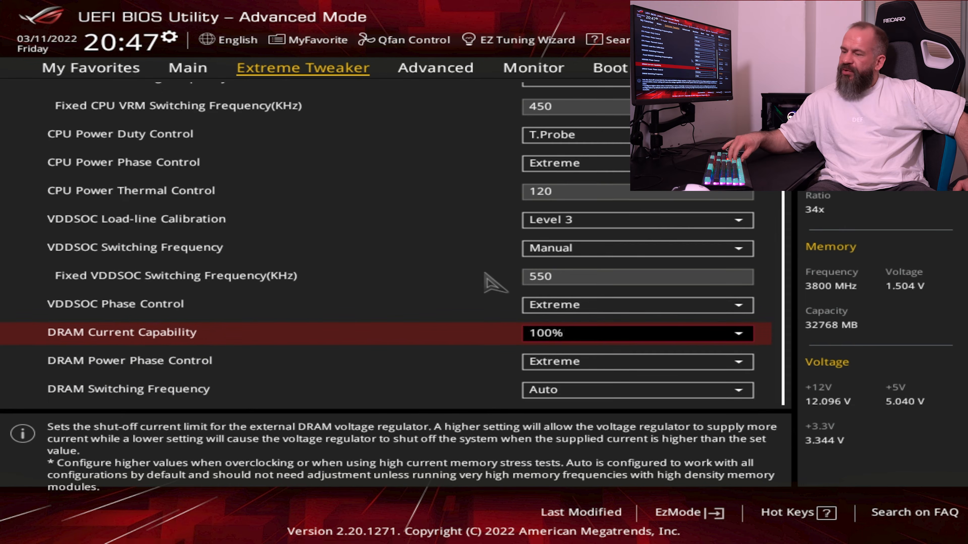
key(Return)
key(Down)
key(Down)
key(Down)
key(Return)
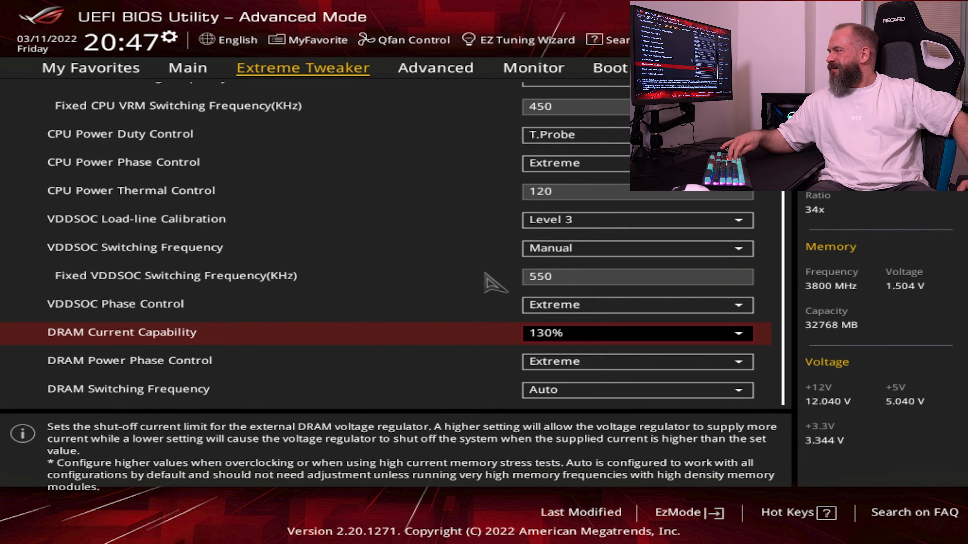
Leave DRAM Power Phase Control at Extreme and set DRAM Switching Frequency to Manual with a fixed 450 kHz
key(Down)
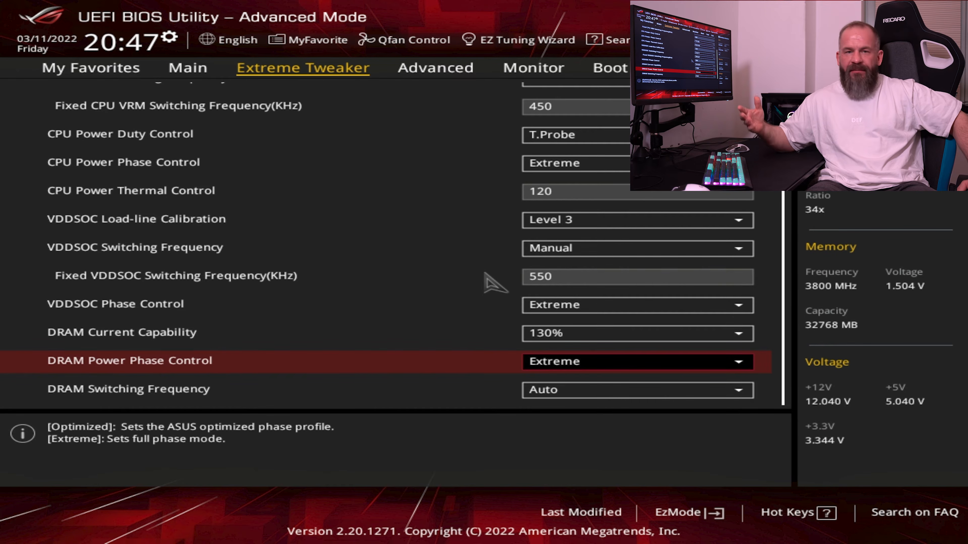
key(Down)
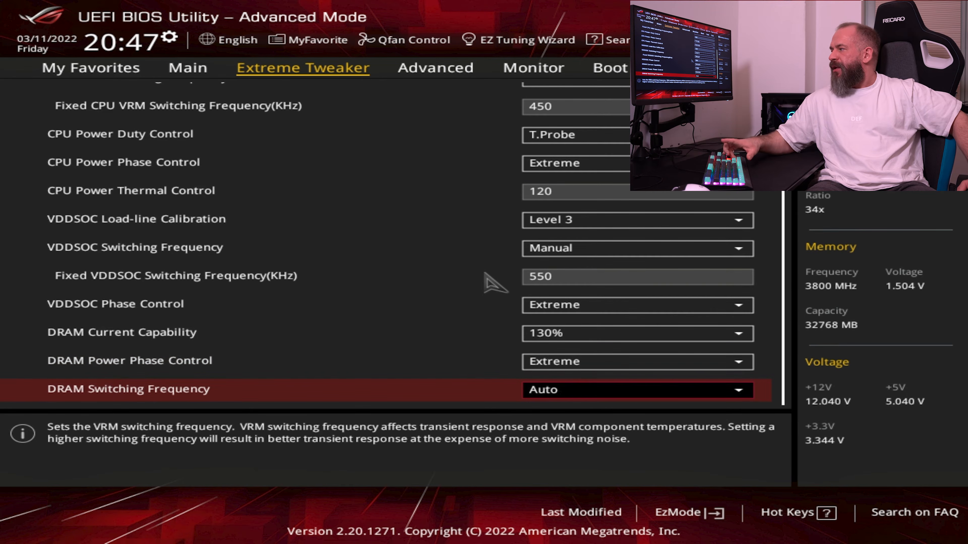
key(Return)
key(Down)
key(Return)
key(Down)
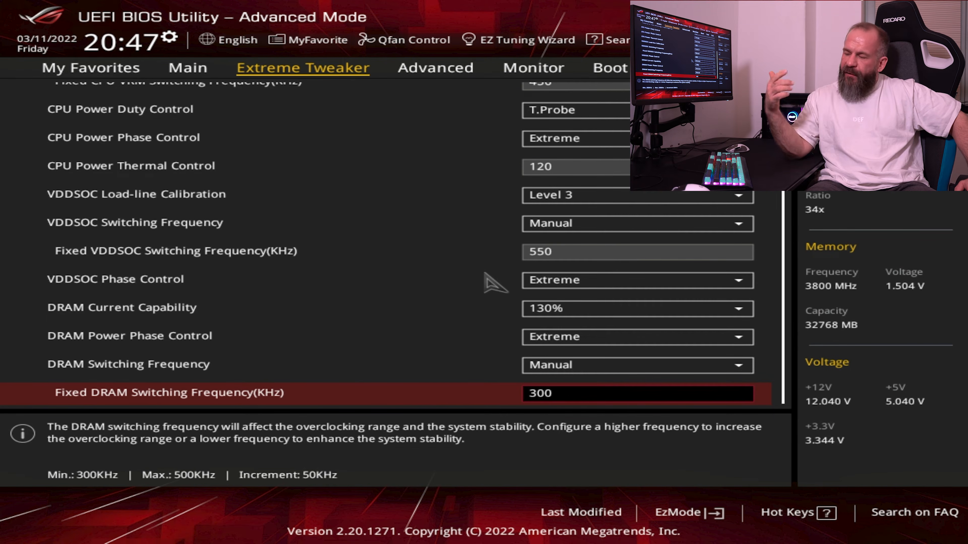
text(450)
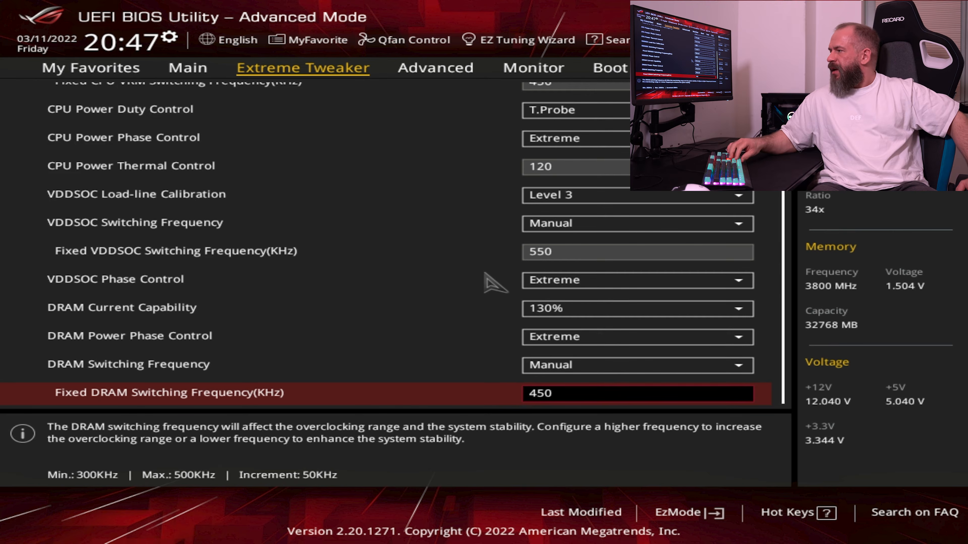
key(Up)
key(Return)
key(Escape)
key(Down)
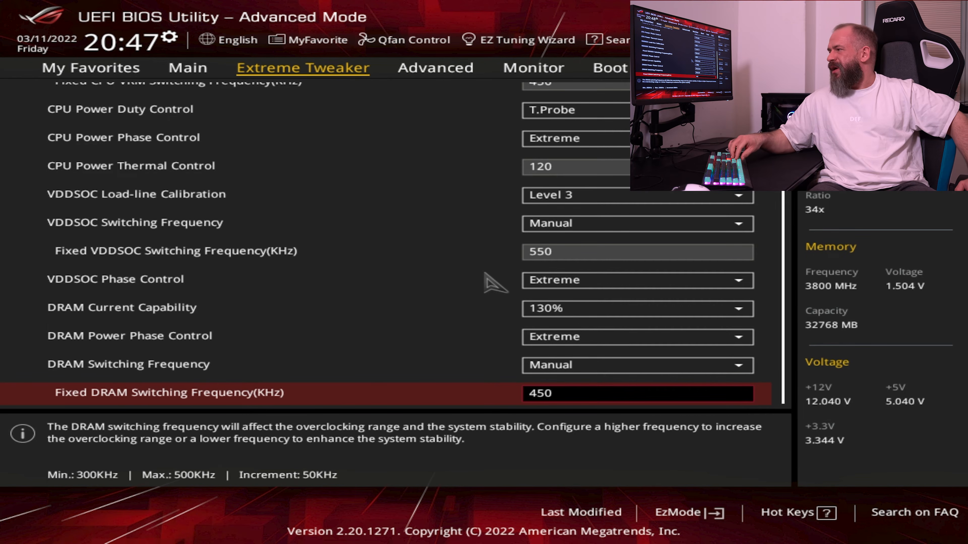
Leave the External Digi+ Power Control settings and return to the main Extreme Tweaker list
key(Up)
key(Up)
key(Up)
key(Up)
key(Up)
key(Up)
key(Up)
key(Up)
key(Up)
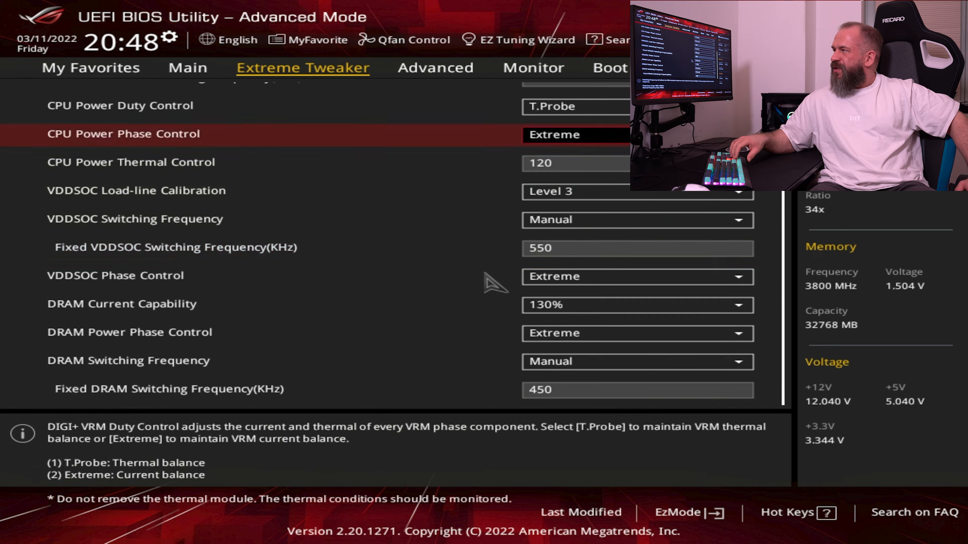
key(Up)
key(Up)
key(Up)
key(Up)
key(Up)
key(Up)
key(Up)
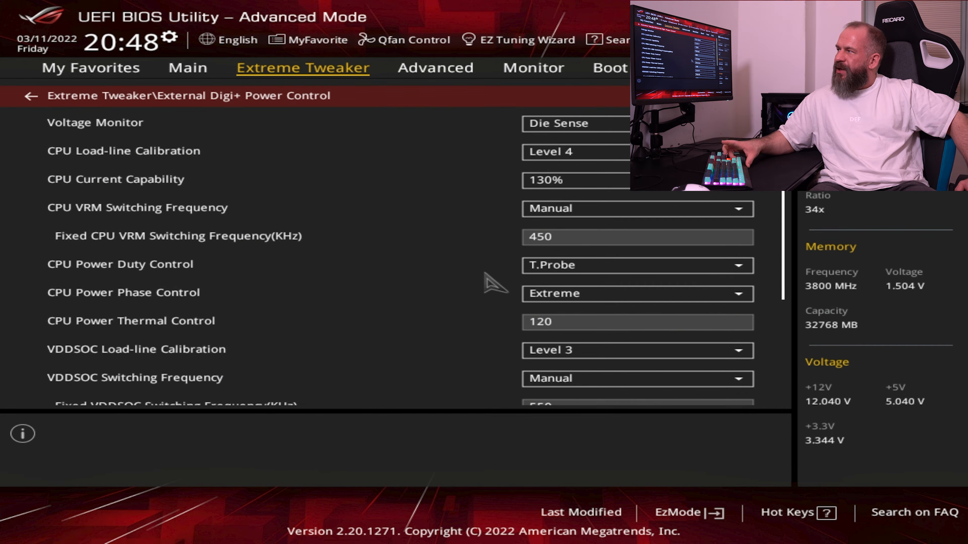
key(Return)
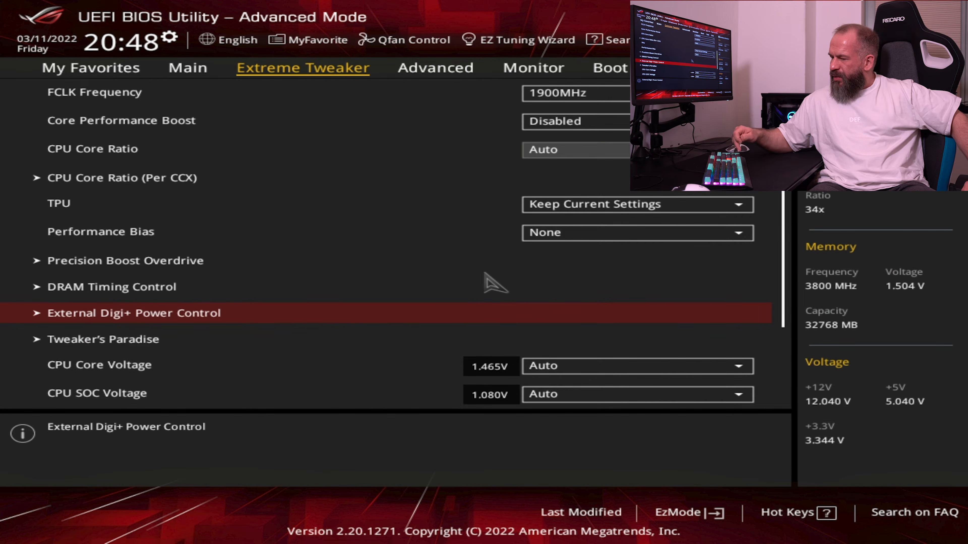
Open Tweaker's Paradise and set SB Clock Spread Spectrum to Disabled
key(Down)
key(Return)
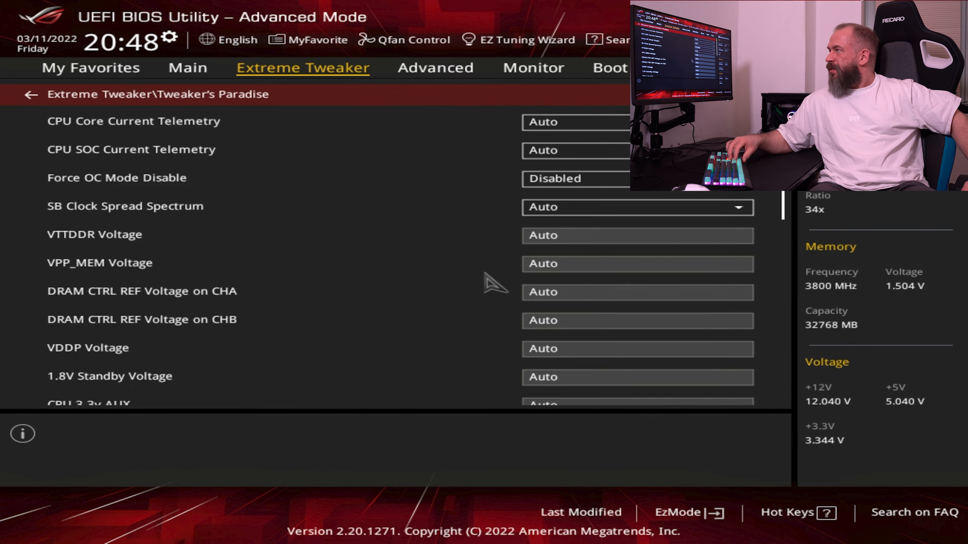
key(Down)
key(Down)
key(Down)
key(Down)
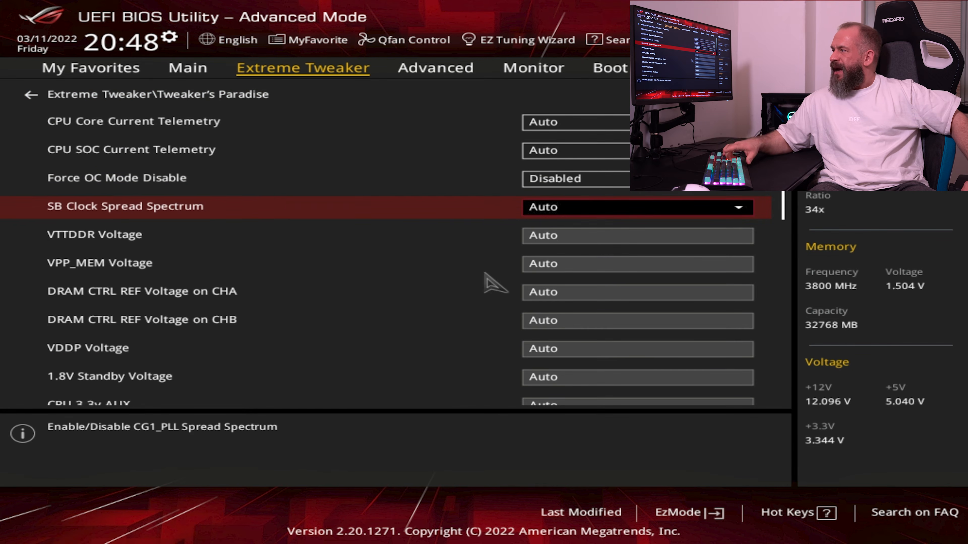
key(Return)
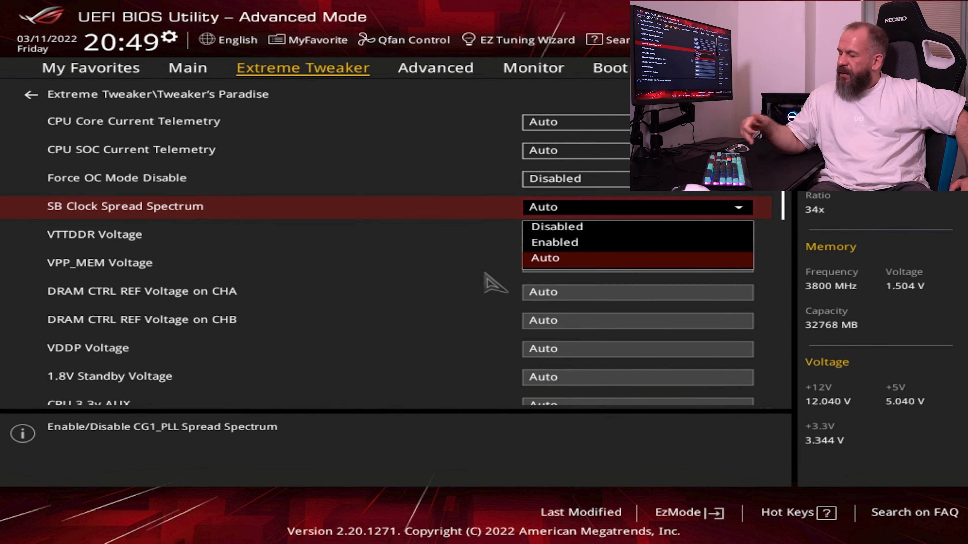
key(Up)
key(Up)
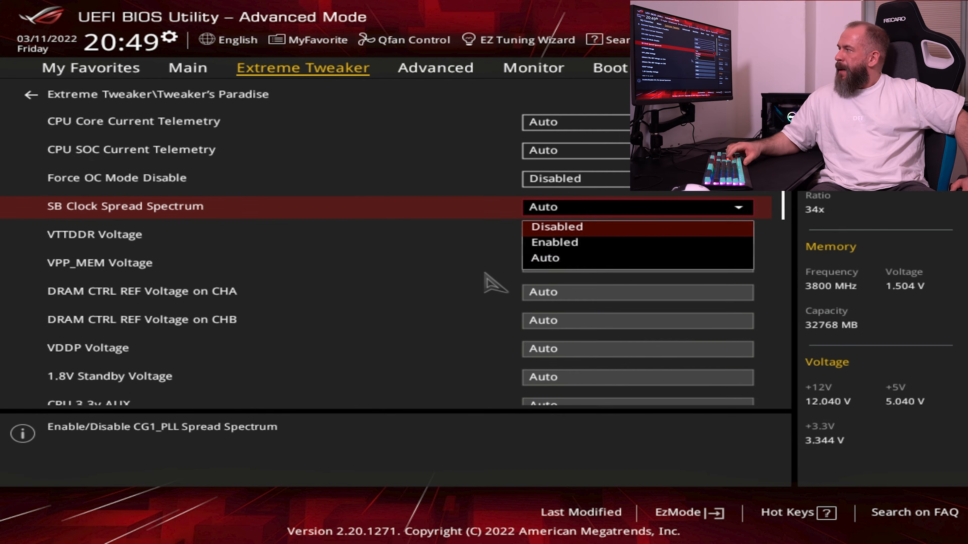
key(Return)
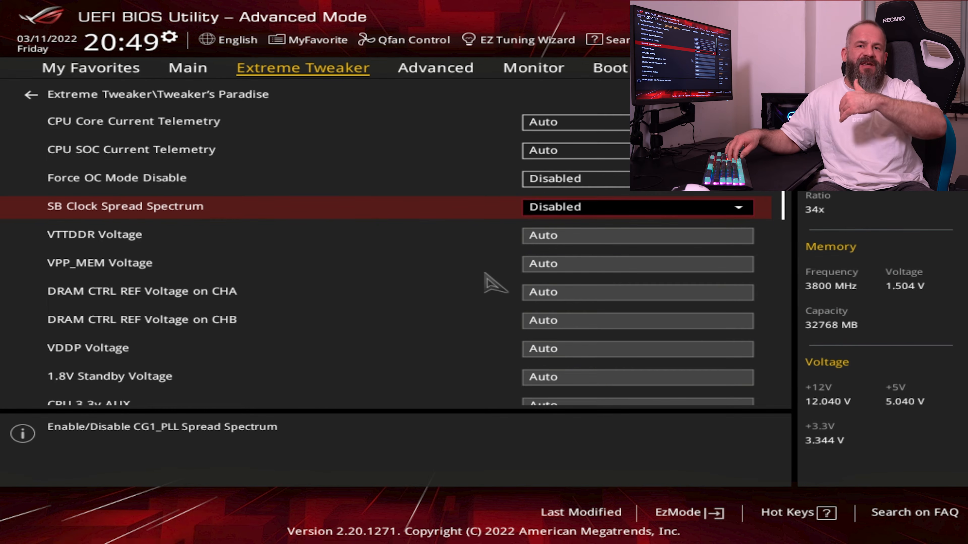
Set Promontory presence to Disabled near the end of the Tweaker's Paradise settings
key(Down)
key(Down)
key(Down)
key(Down)
key(Down)
key(Down)
key(Down)
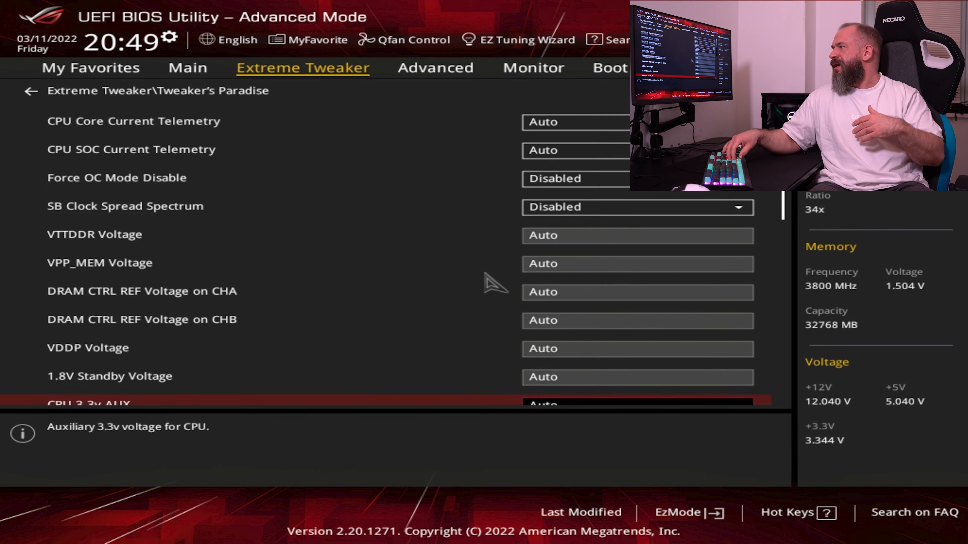
key(Down)
key(Down)
key(Down)
key(Down)
key(Down)
key(Down)
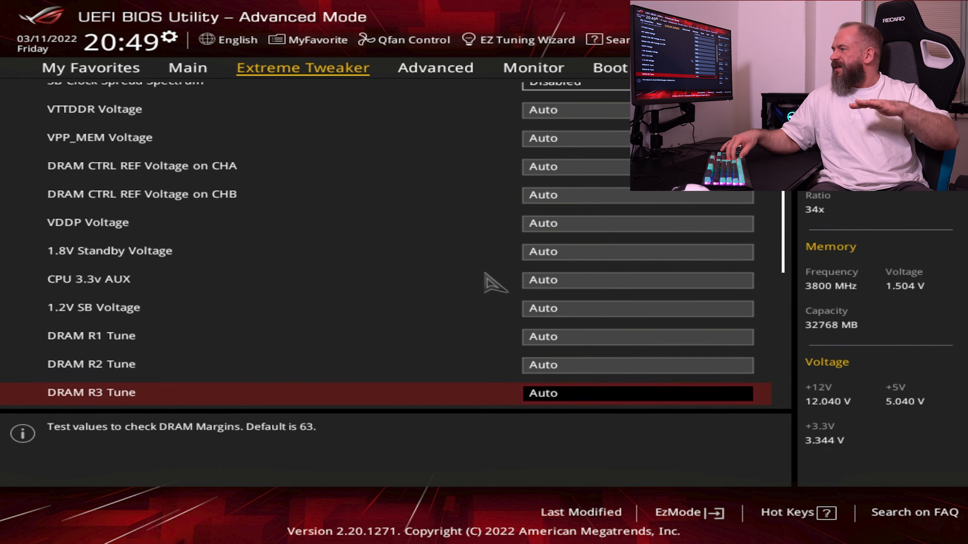
key(Down)
key(Down)
key(Down)
key(Down)
key(Down)
key(Down)
key(Down)
key(Down)
key(Down)
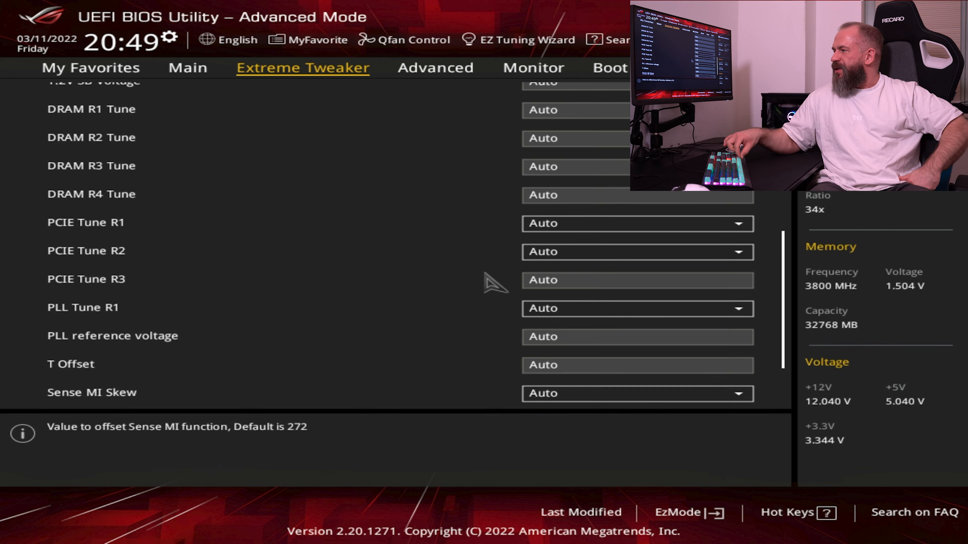
key(Up)
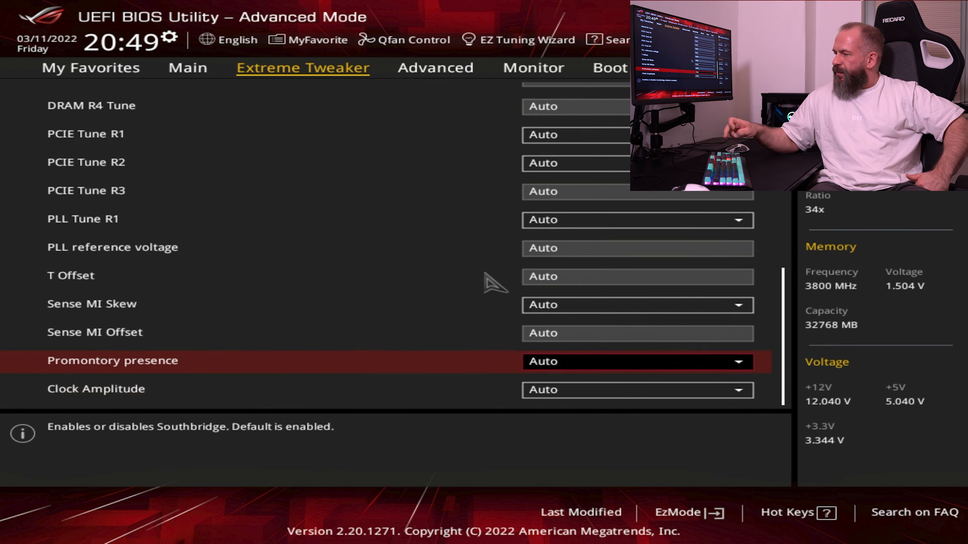
key(Return)
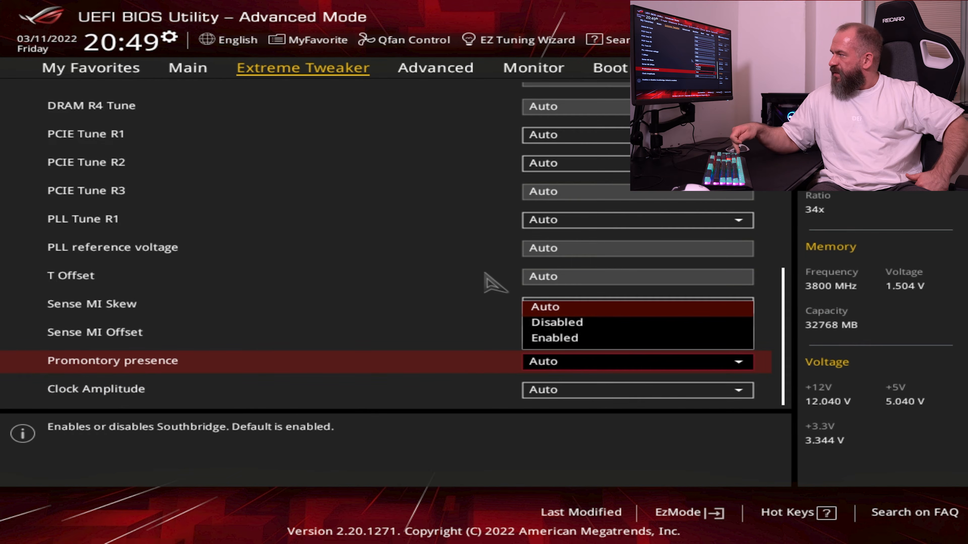
key(Down)
key(Return)
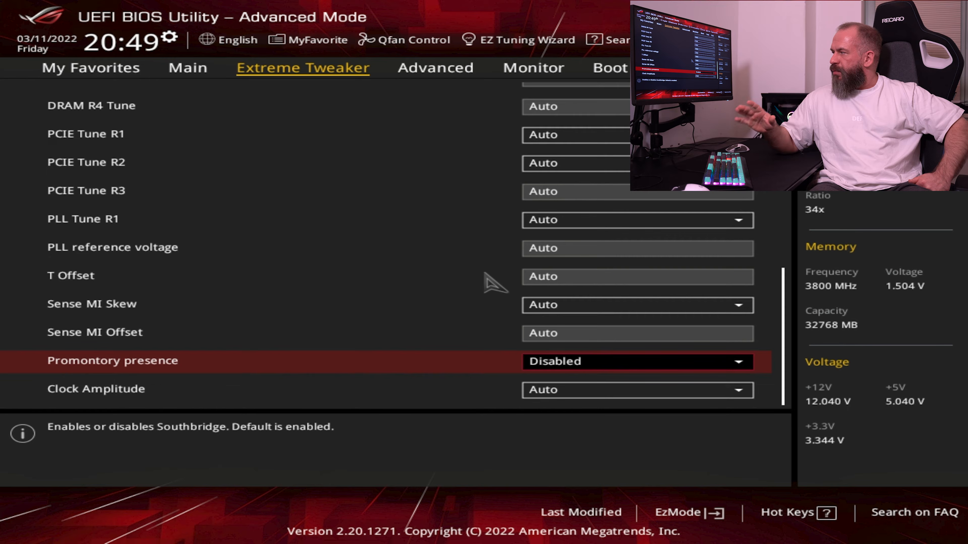
Set Clock Amplitude to High in Tweaker's Paradise
key(Down)
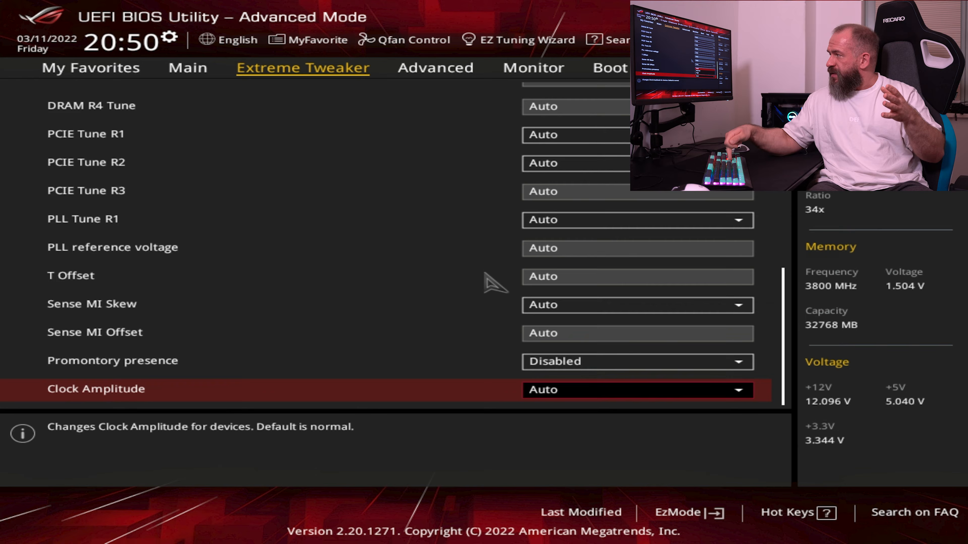
key(Return)
key(Down)
key(Down)
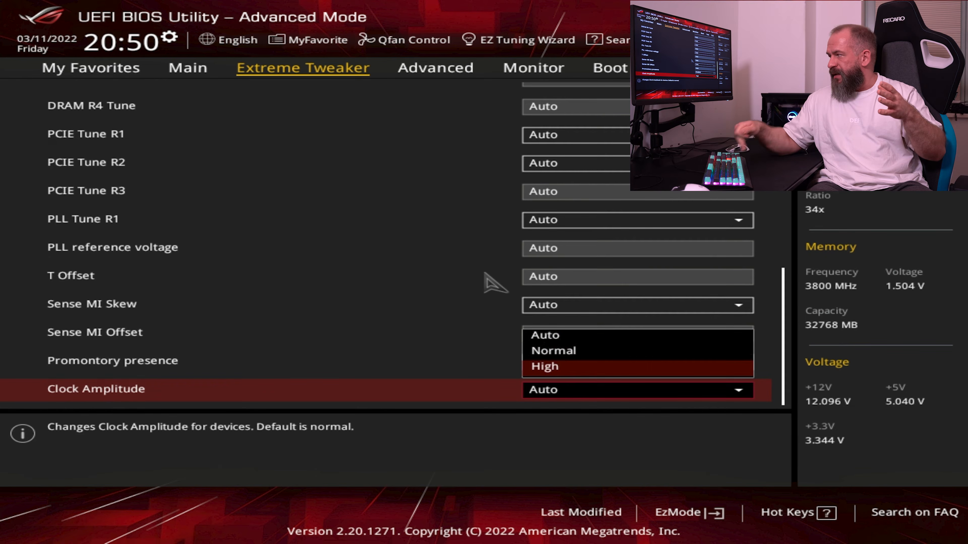
key(Return)
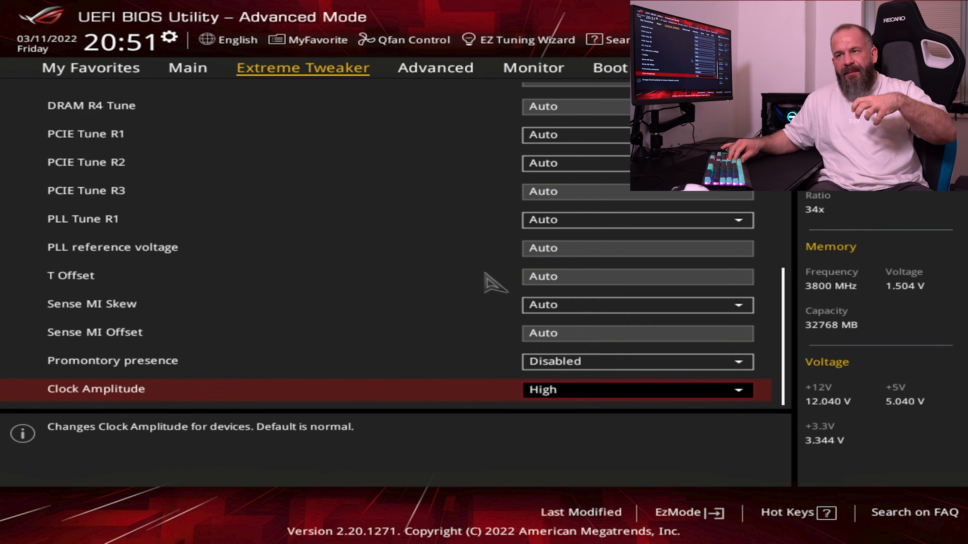
Leave the Tweaker's Paradise settings and return to the main Extreme Tweaker list
key(Up)
key(Up)
key(Up)
key(Up)
key(Up)
key(Up)
key(Up)
key(Up)
key(Up)
key(Up)
key(Up)
key(Up)
key(Up)
key(Up)
key(Up)
key(Up)
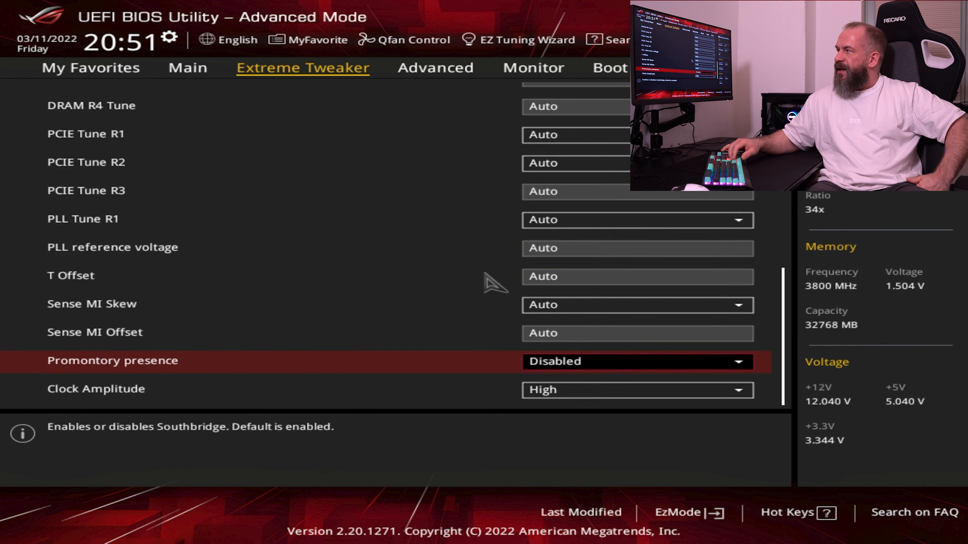
key(Up)
key(Up)
key(Up)
key(Up)
key(Up)
key(Up)
key(Up)
key(Up)
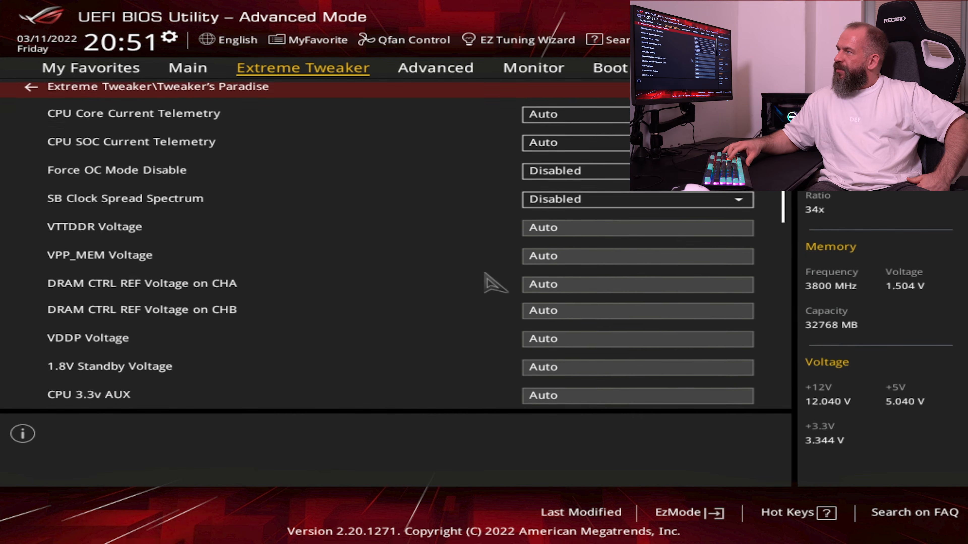
key(Escape)
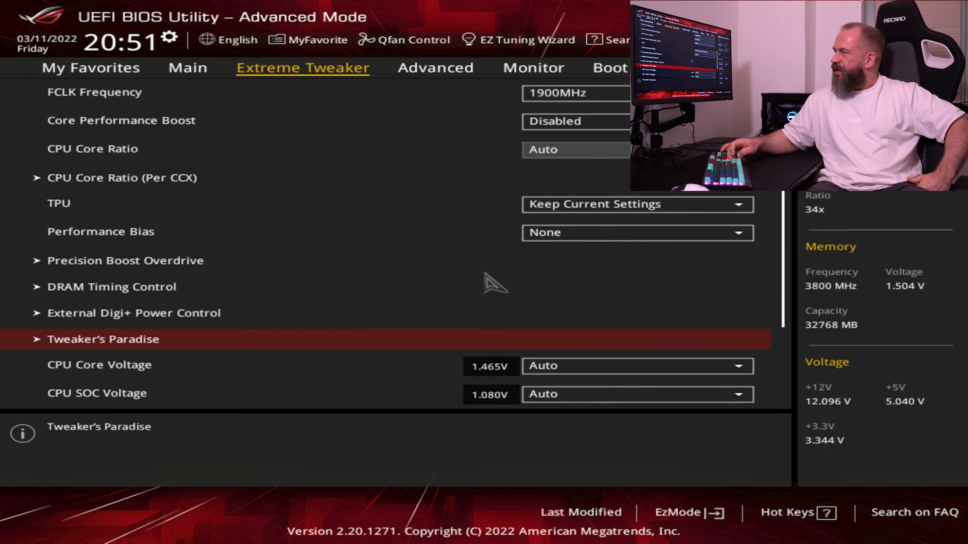
Set the DRAM Voltage to 1.51 V, leaving CPU Core and SOC Voltage at Auto
key(Down)
key(Down)
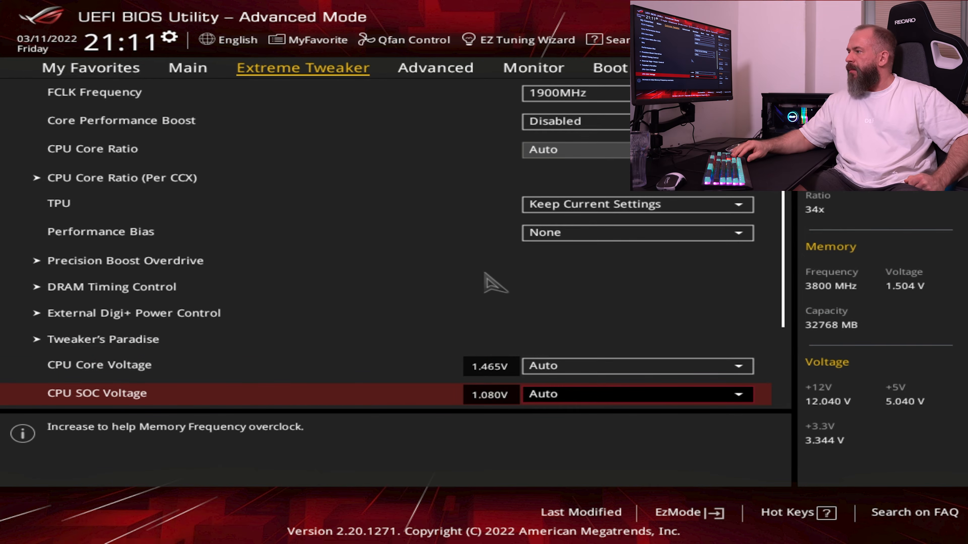
key(Down)
key(Down)
key(Up)
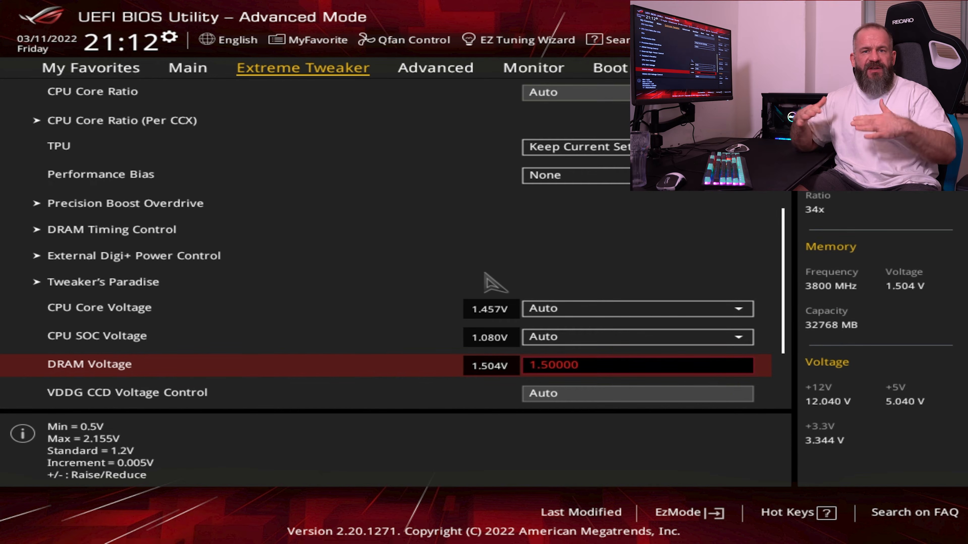
text(1.)
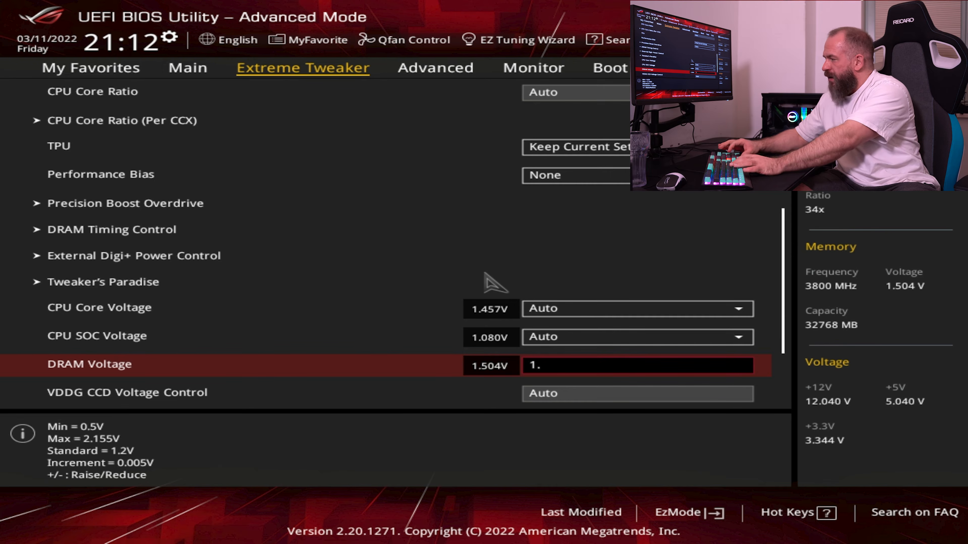
text(52)
key(BackSpace)
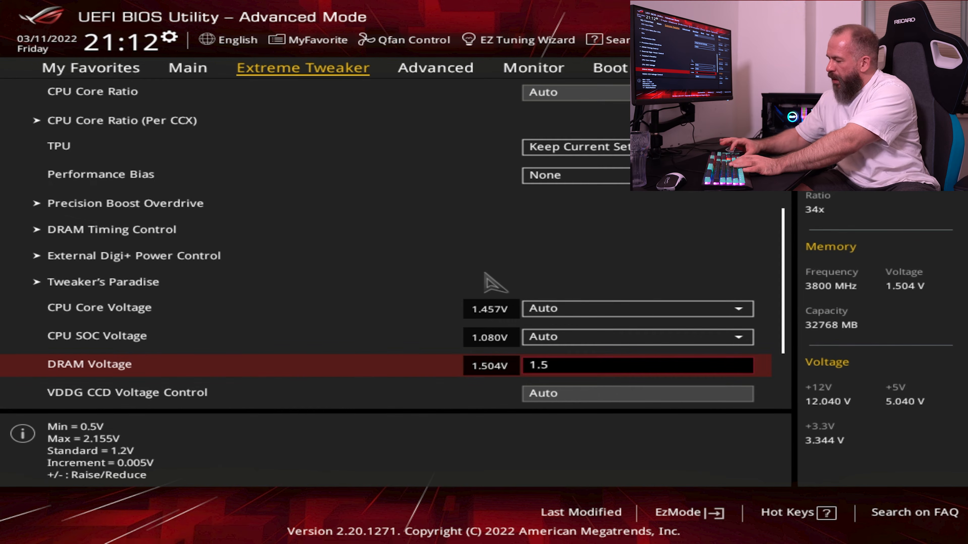
text(1)
key(Return)
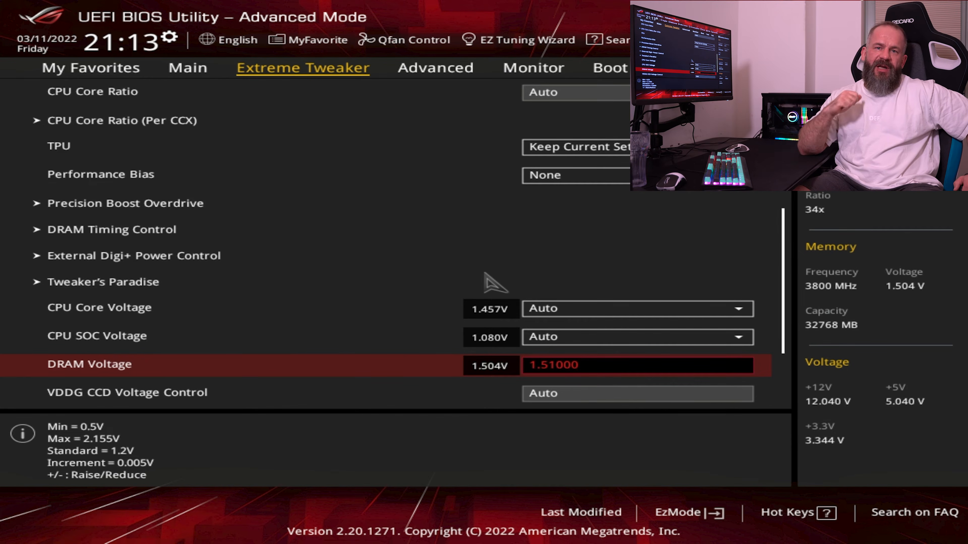
key(Return)
key(Right)
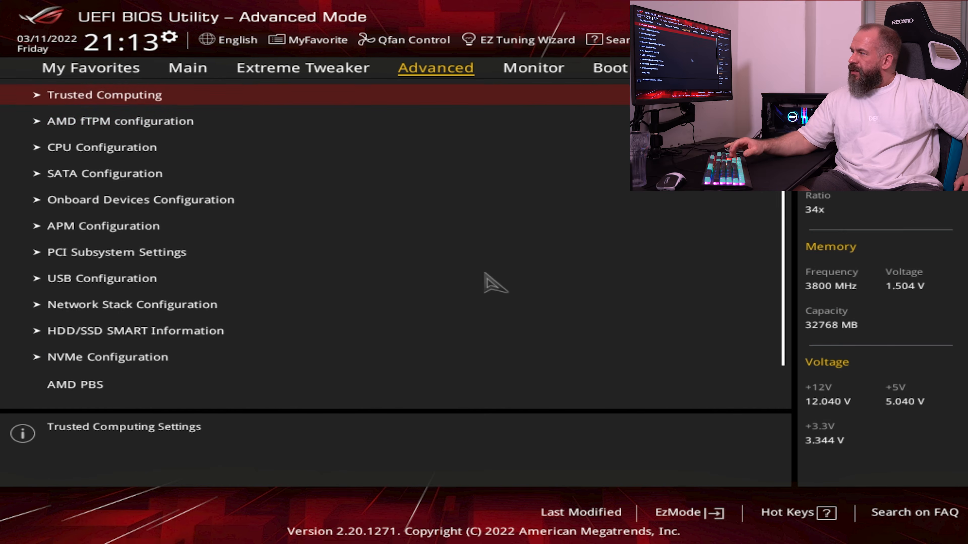
key(Down)
key(Left)
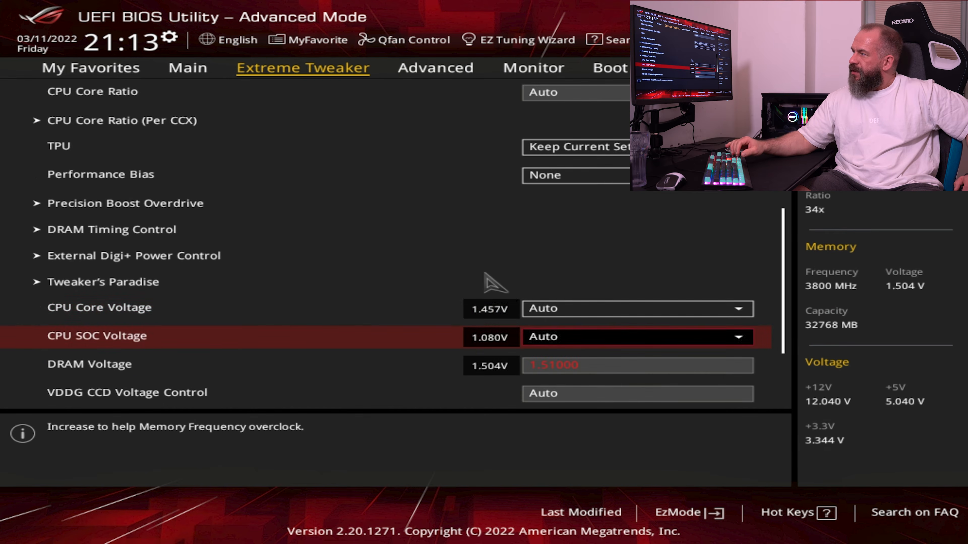
Review the Core VID and the CCX0 ratios of CCD0 and CCD1 in CPU Core Ratio (Per CCX)
key(Up)
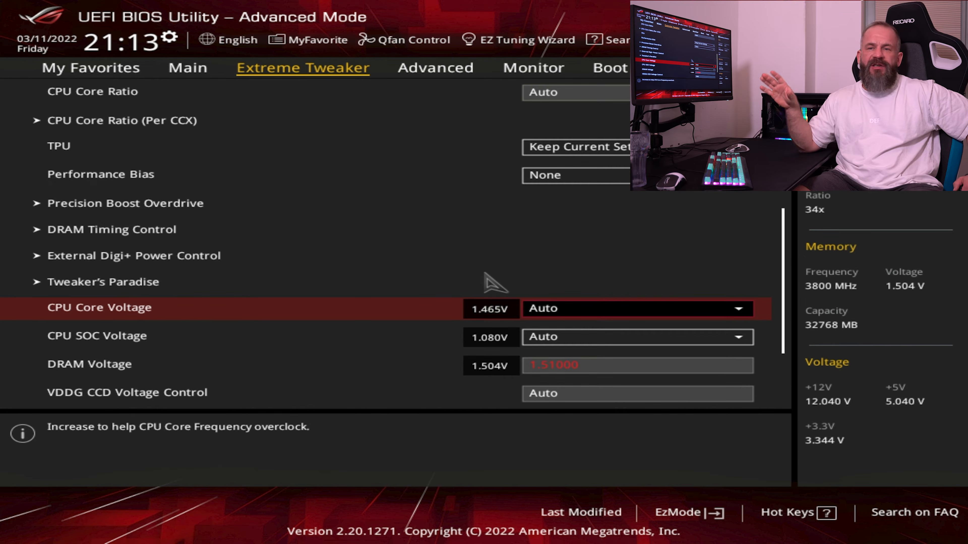
key(Up)
key(Up)
key(Up)
key(Up)
key(Up)
key(Up)
key(Up)
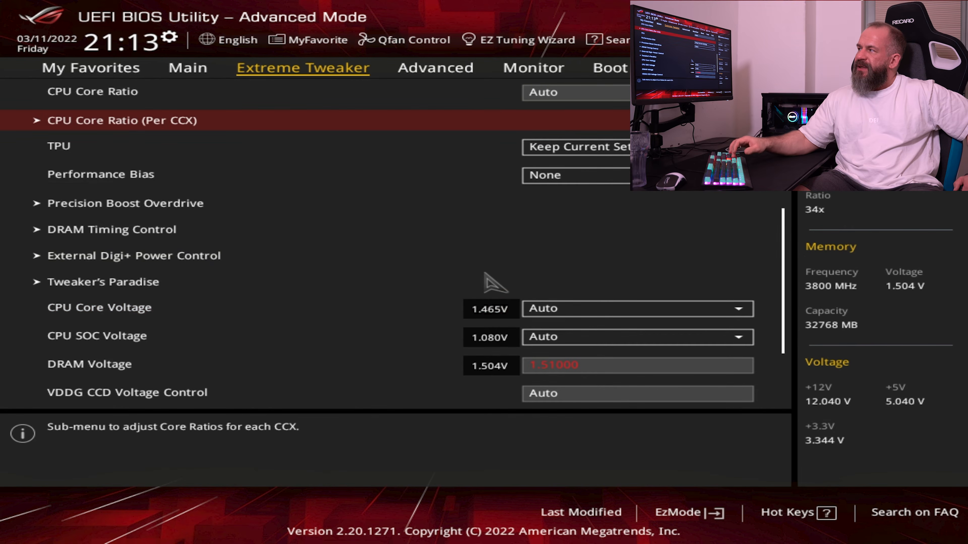
key(Return)
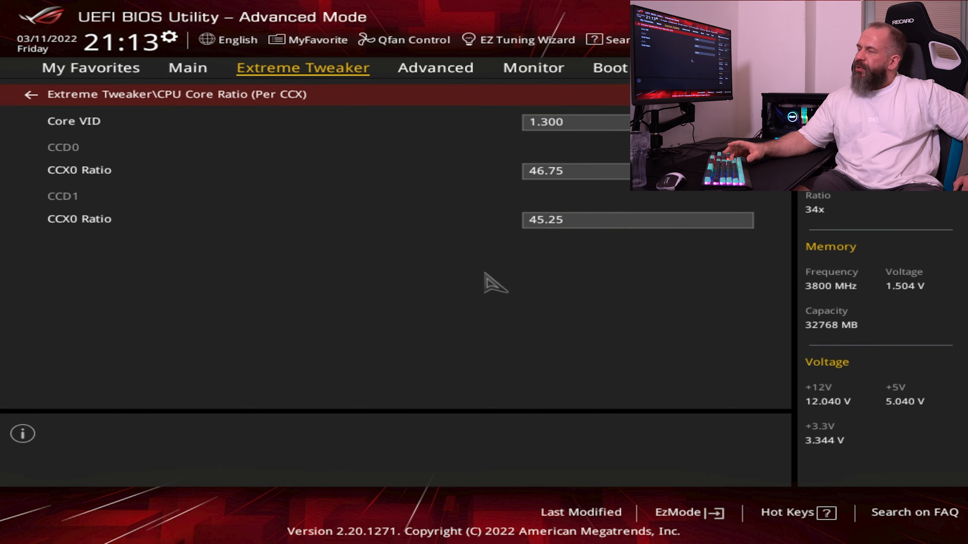
key(Down)
key(Up)
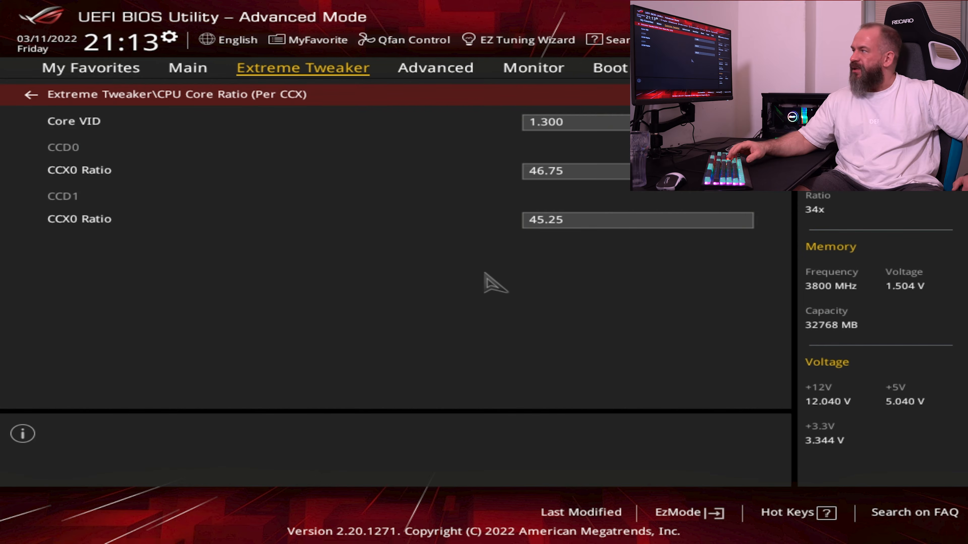
key(Escape)
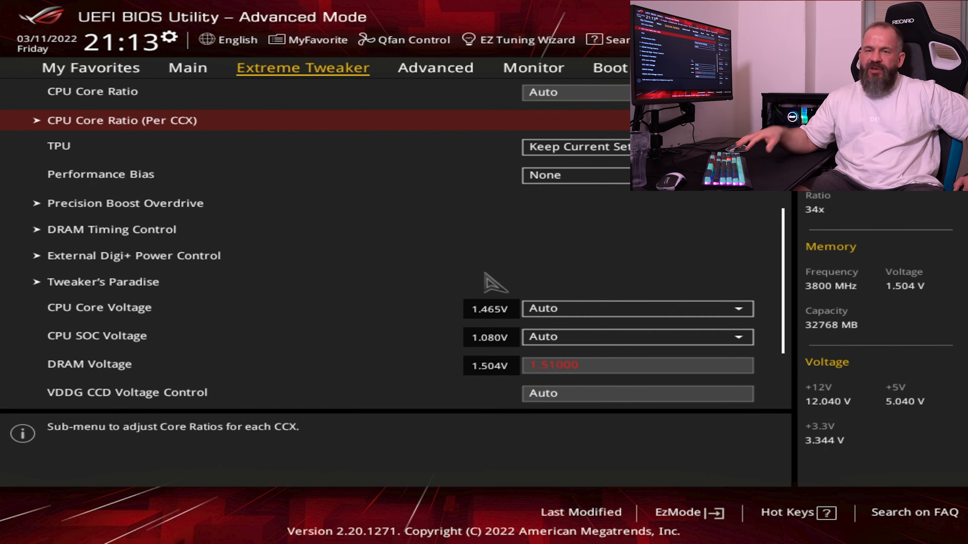
Disable Security Device Support in the Advanced Trusted Computing settings and return to the Advanced list
key(Right)
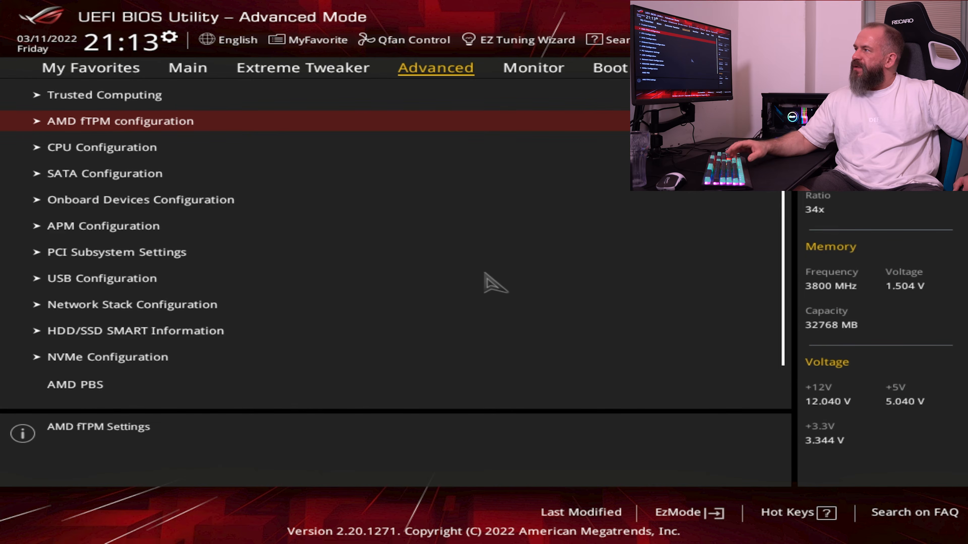
key(Up)
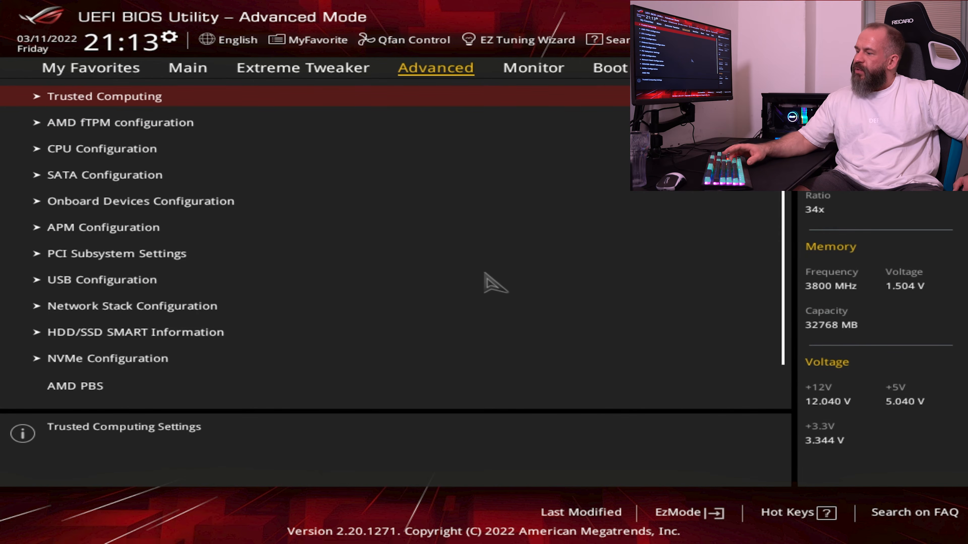
key(Return)
key(Down)
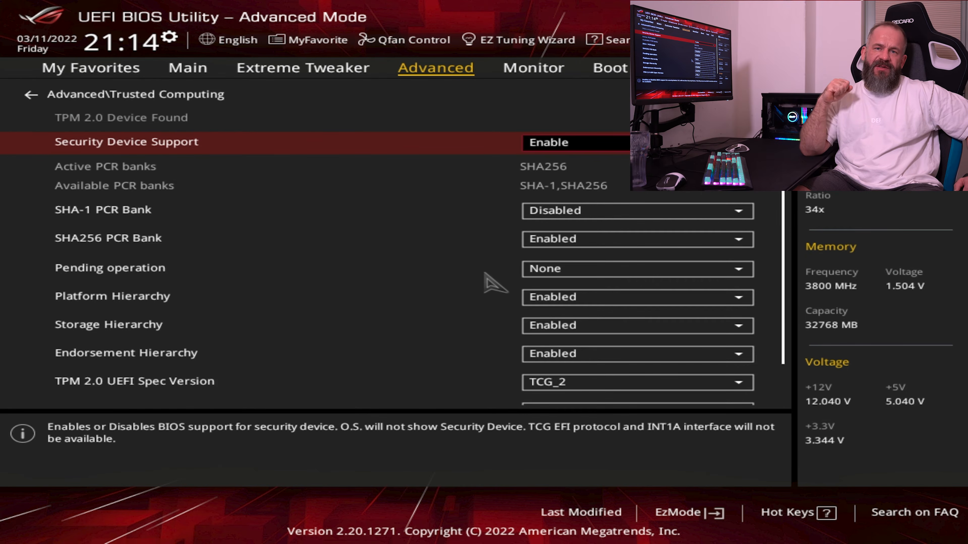
key(Return)
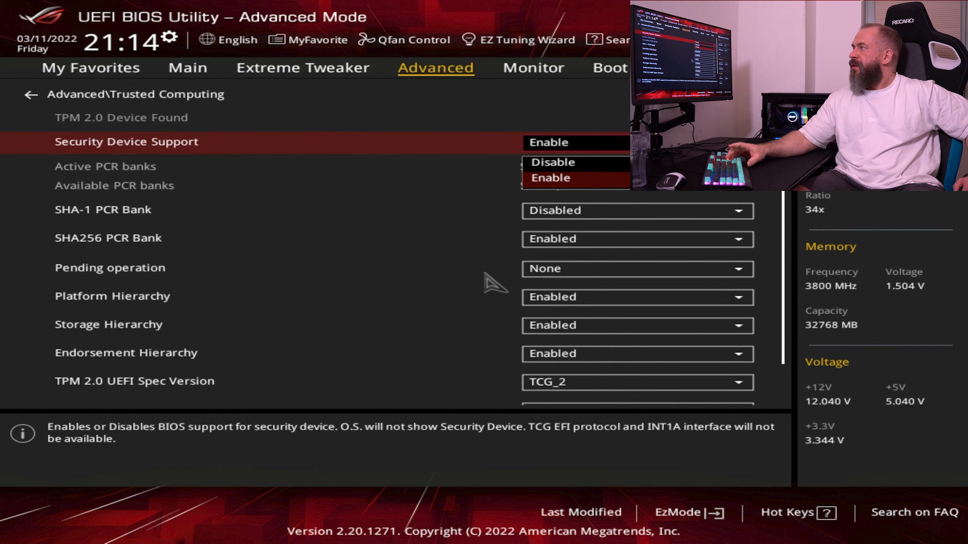
key(Return)
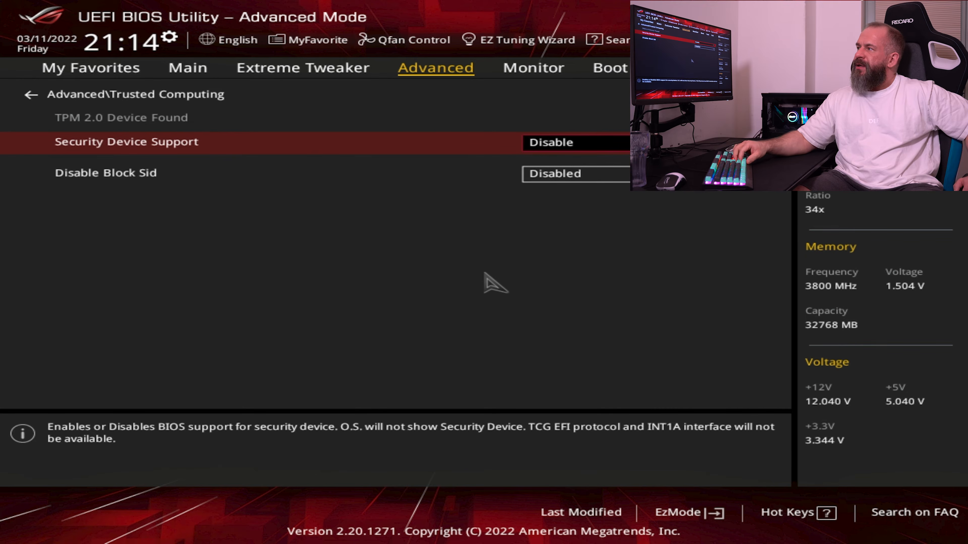
key(Escape)
key(Down)
key(Up)
key(Return)
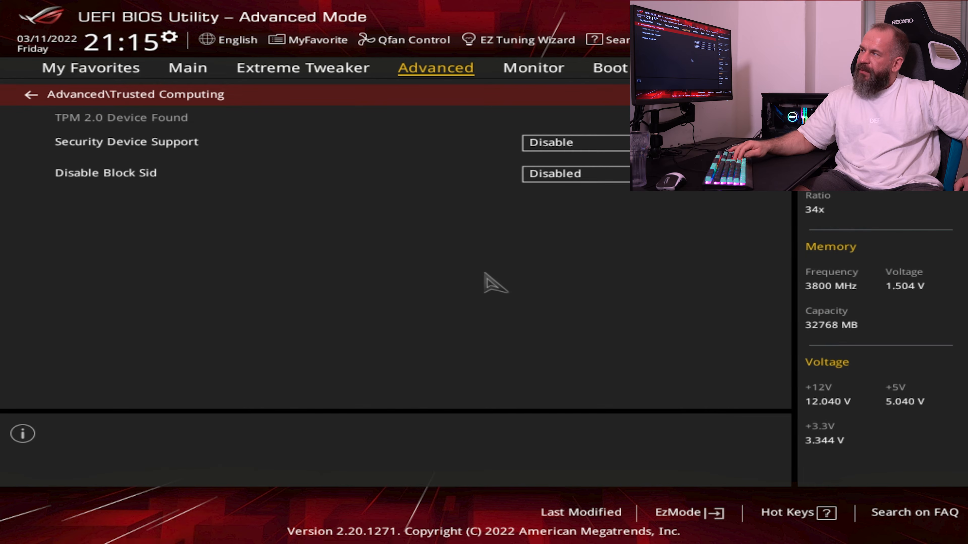
key(Escape)
Set the TPM device selection in AMD fTPM configuration to Enable Discrete TPM
key(Down)
key(Return)
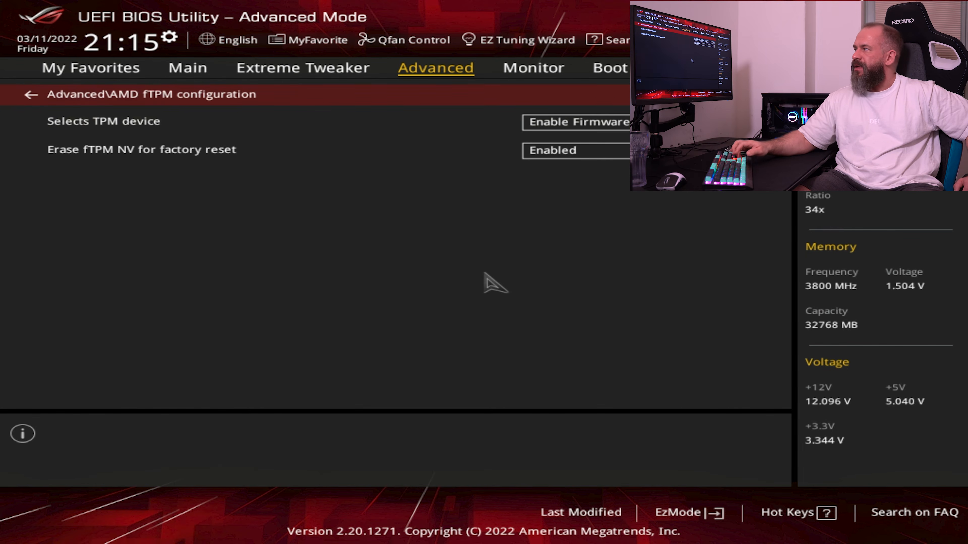
key(Return)
key(Down)
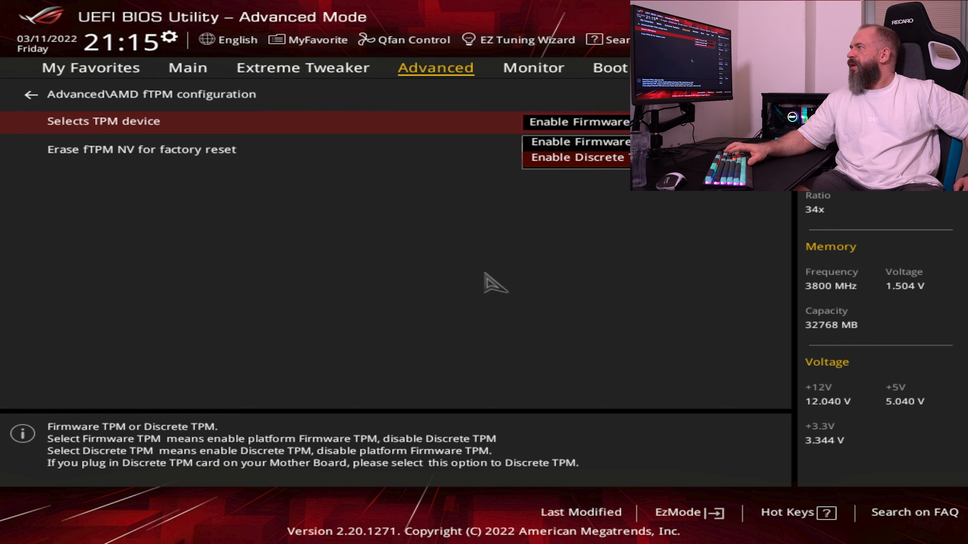
key(Return)
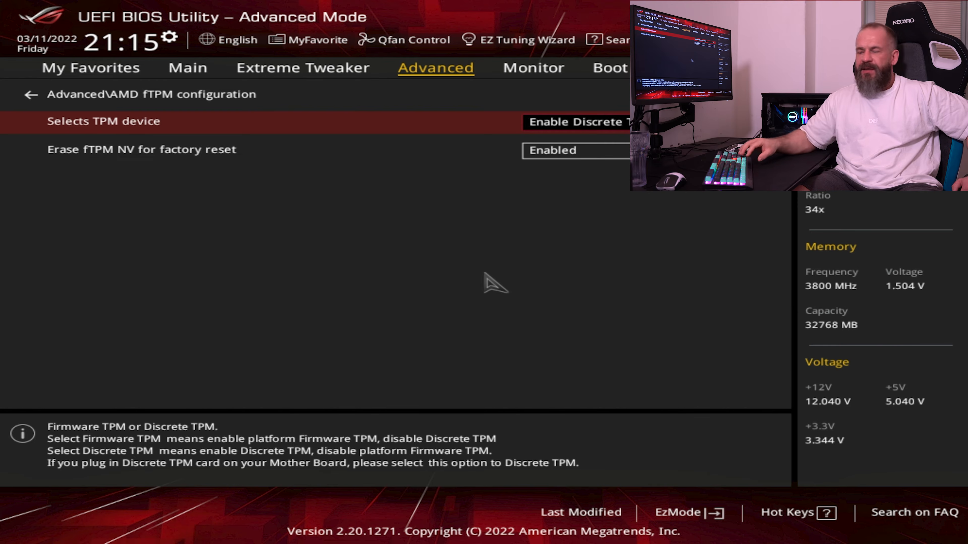
key(Escape)
Review the CPU Configuration options, from PSS Support to Core Leveling Mode and CCD Control
key(Down)
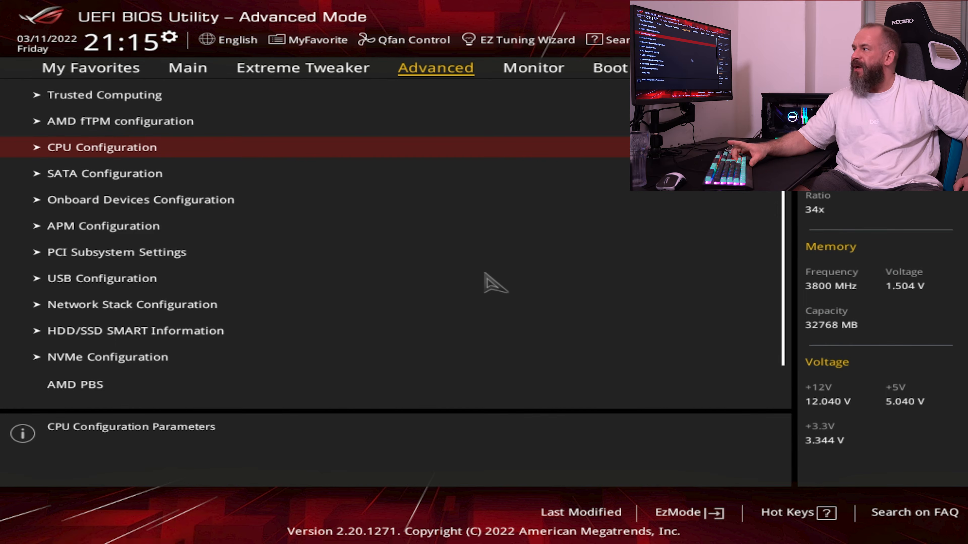
key(Return)
key(Down)
key(Down)
key(Down)
key(Down)
key(Down)
key(Down)
key(Down)
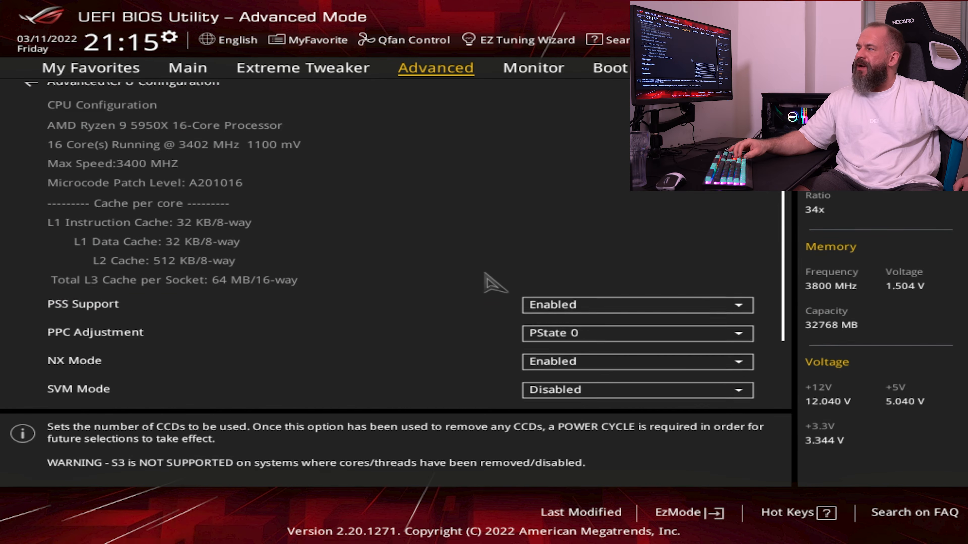
key(Up)
key(Up)
key(Down)
key(Up)
key(Up)
key(Down)
key(Down)
key(Down)
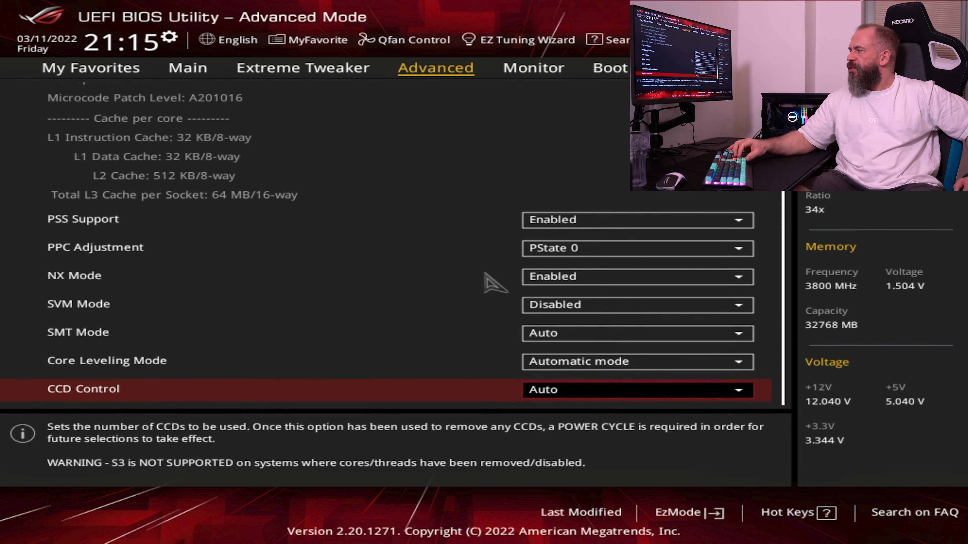
key(Up)
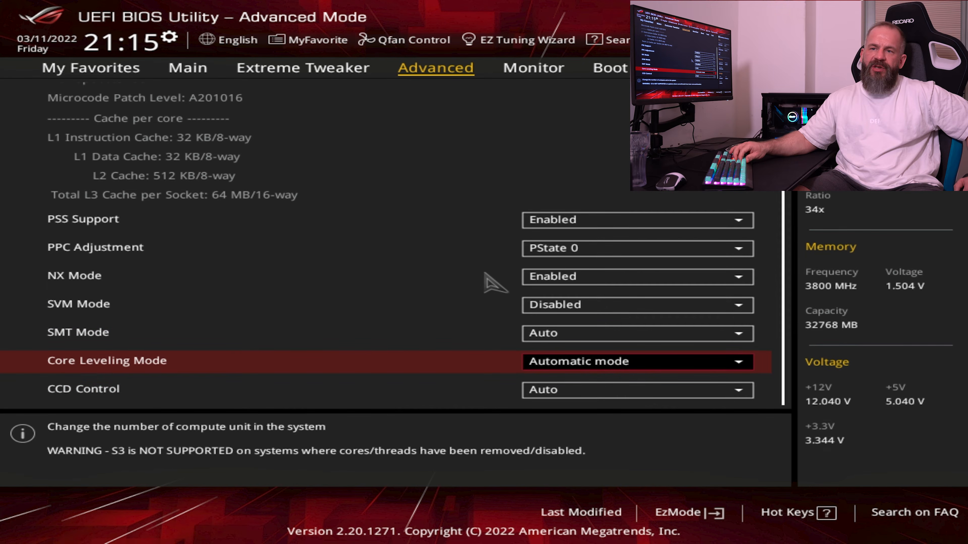
Set SMT Mode to Disabled in CPU Configuration and return to the Advanced list
key(Up)
key(Down)
key(Up)
key(Return)
key(Up)
key(Return)
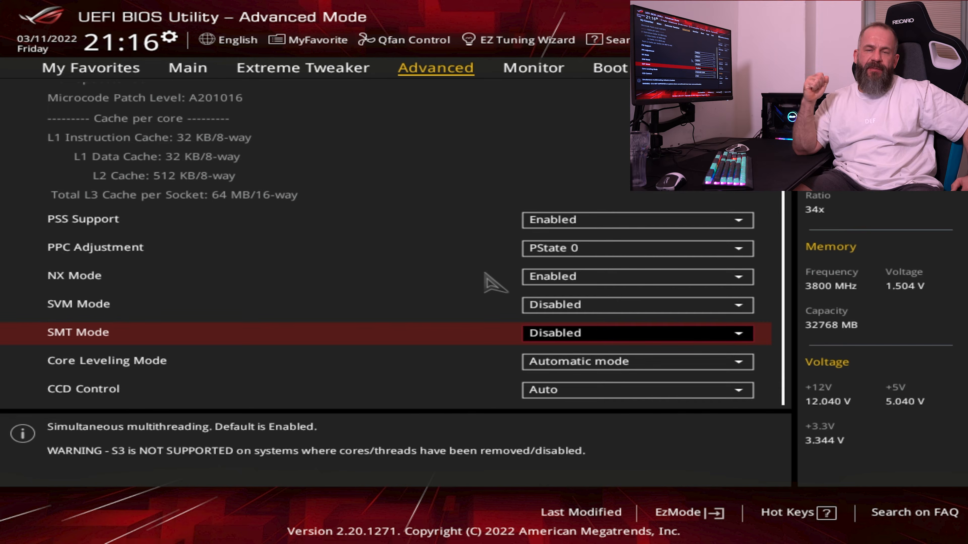
key(Up)
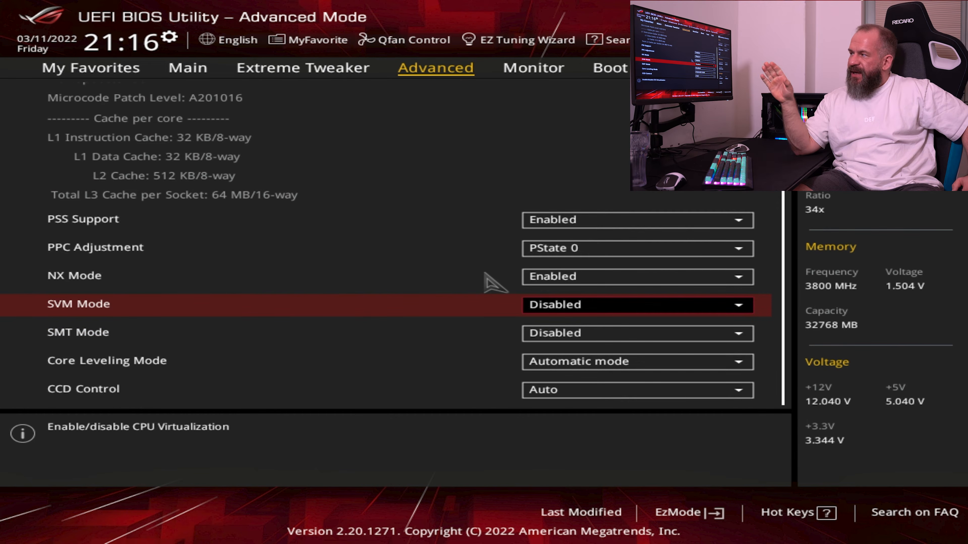
key(Up)
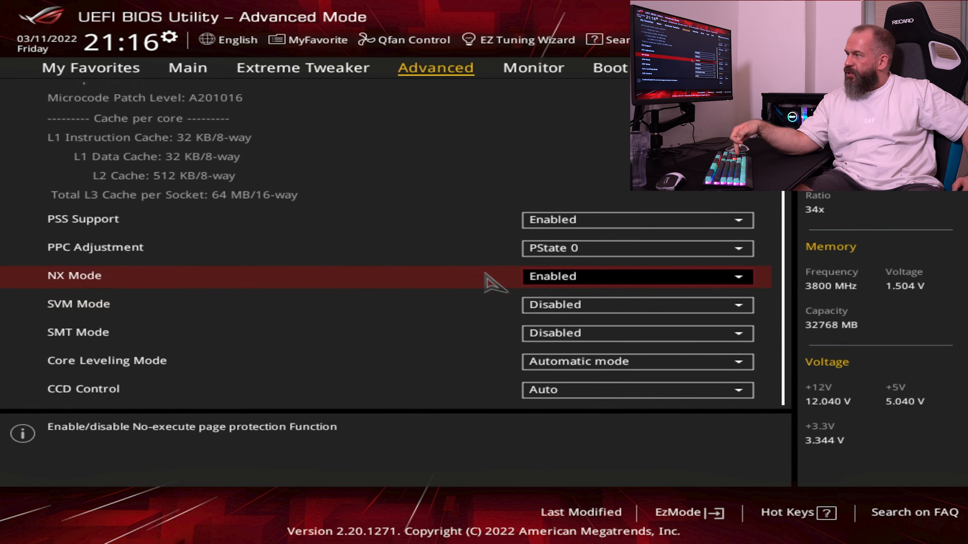
key(Up)
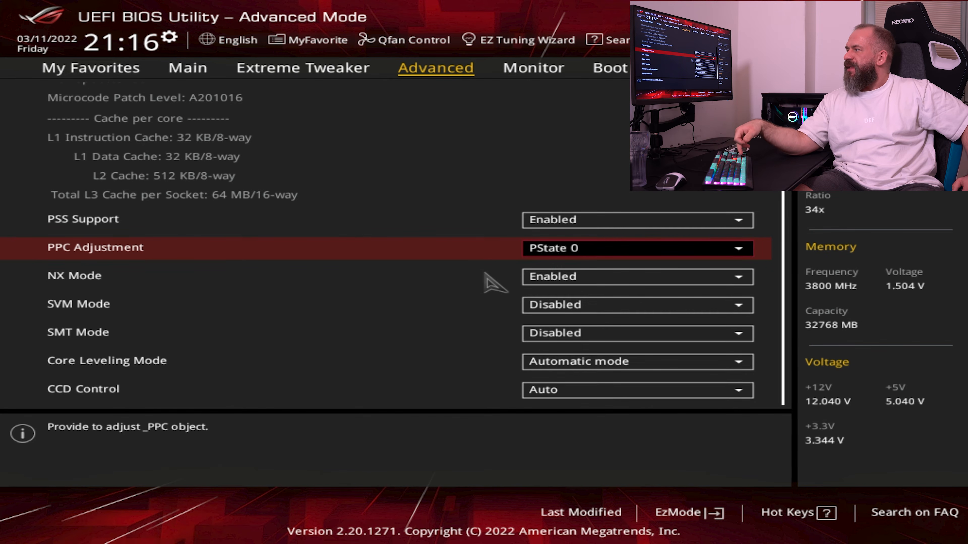
key(Up)
key(Up)
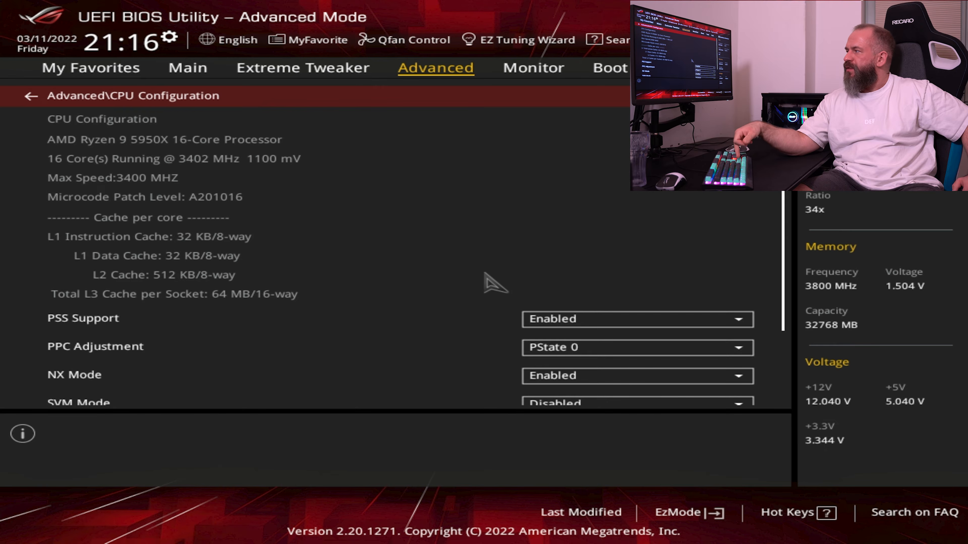
key(Return)
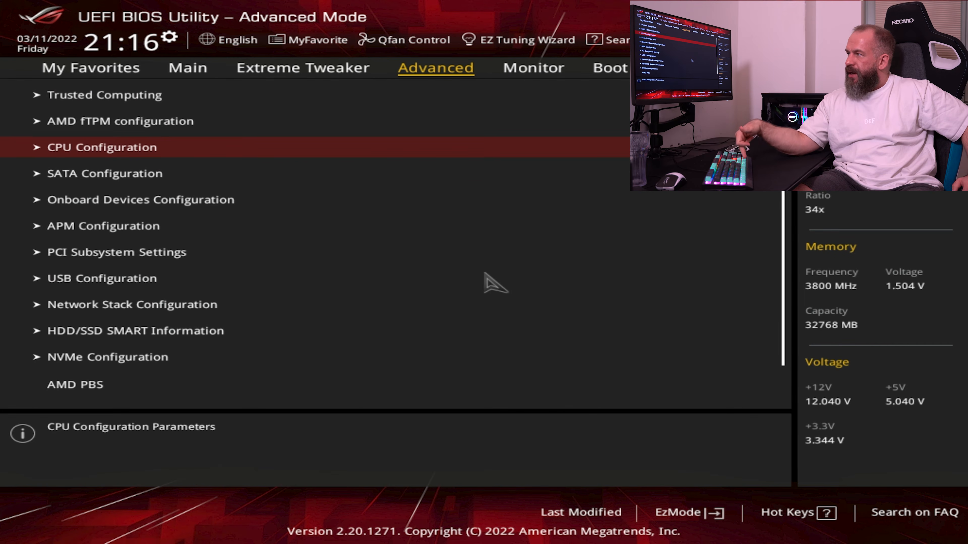
Set SATA Port Enable to Disabled in SATA Configuration
key(Down)
key(Return)
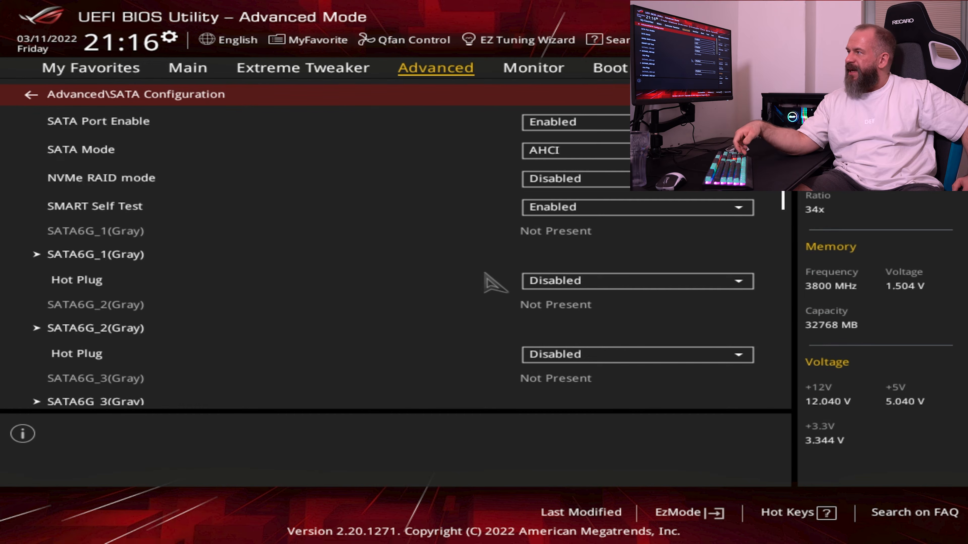
key(Down)
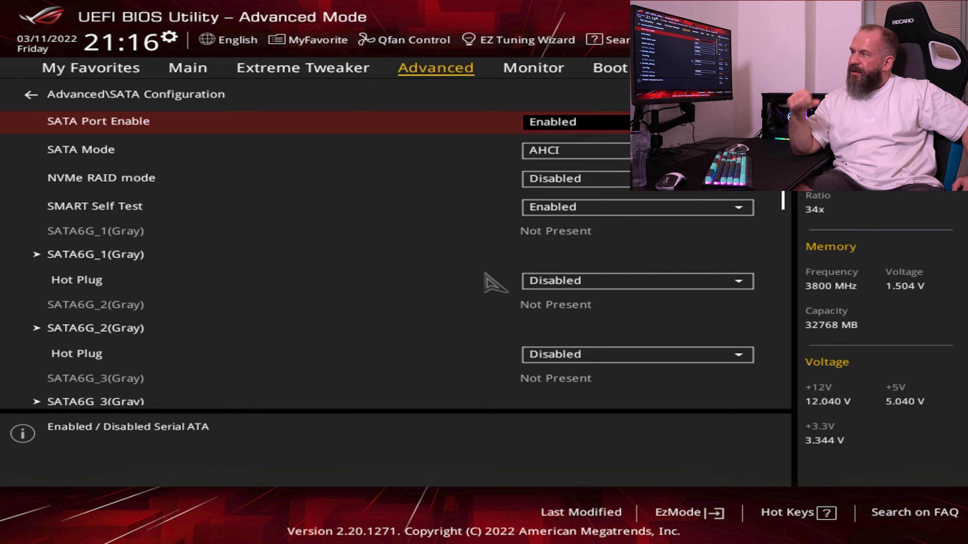
key(Return)
key(Up)
key(Return)
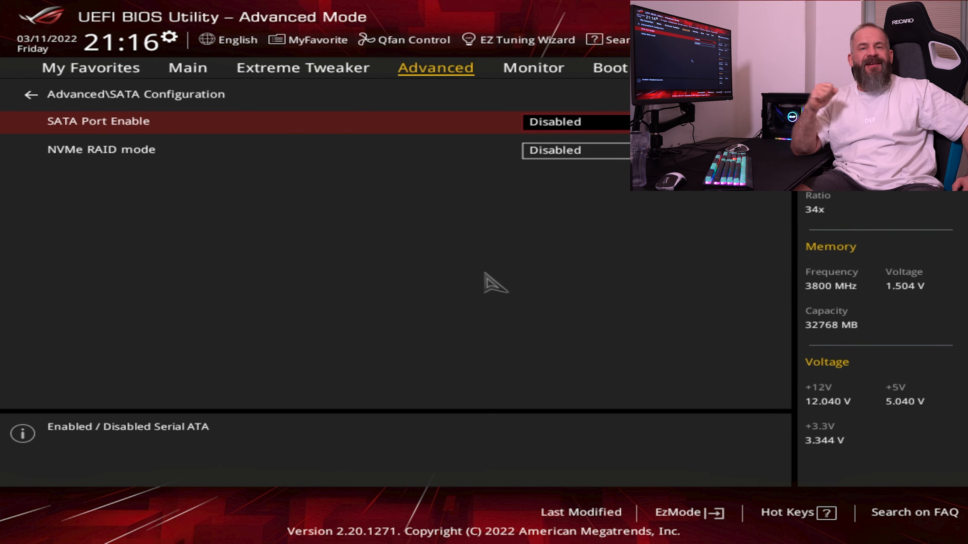
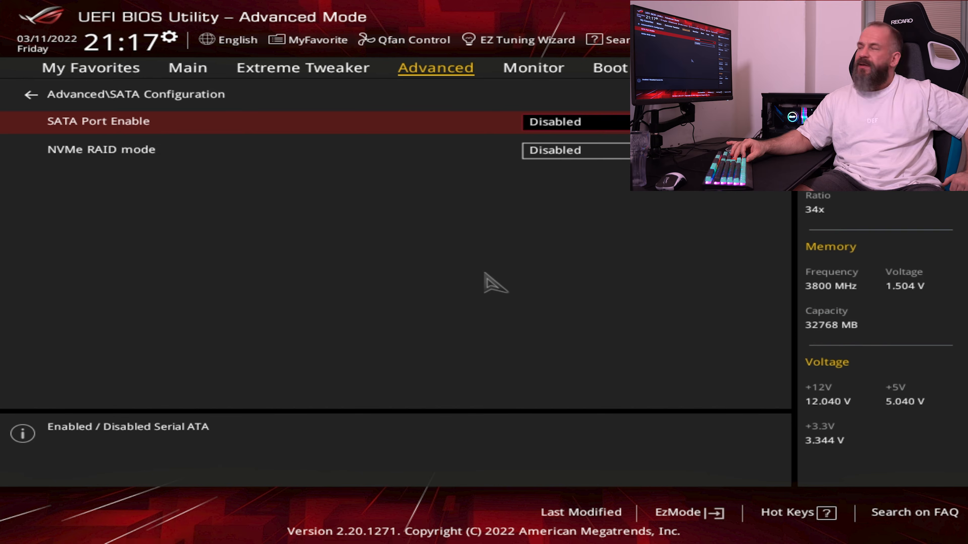
Leave SATA Configuration and set HD Audio Controller to Disabled in Onboard Devices Configuration
key(Up)
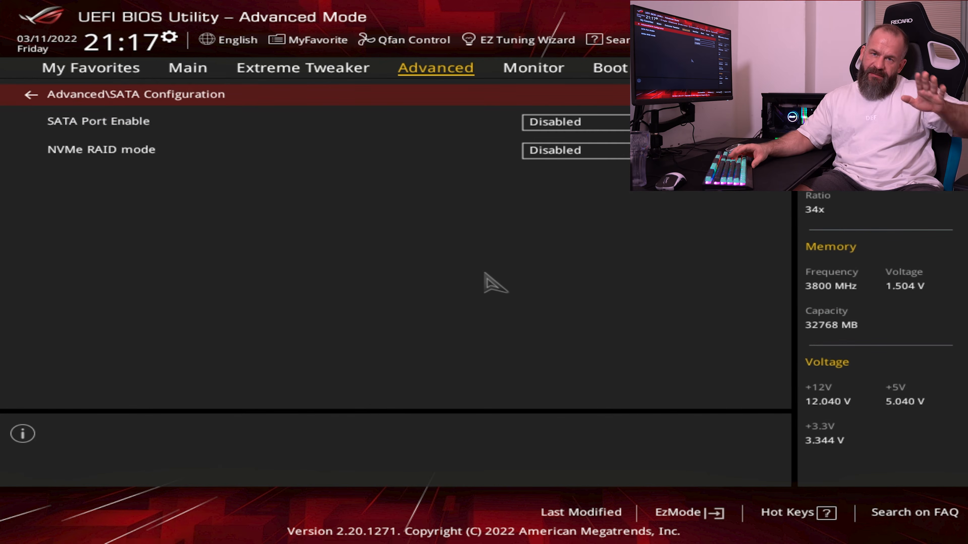
key(Return)
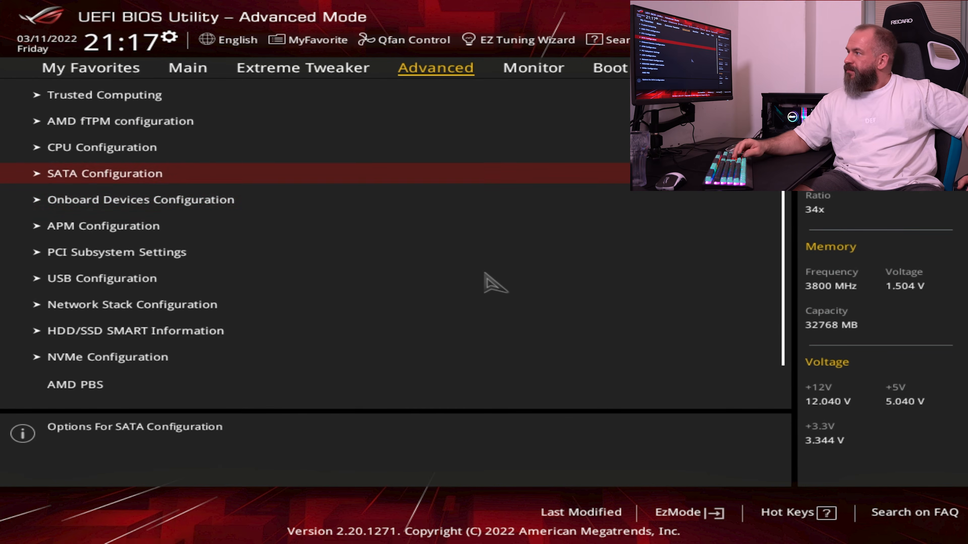
key(Down)
key(Return)
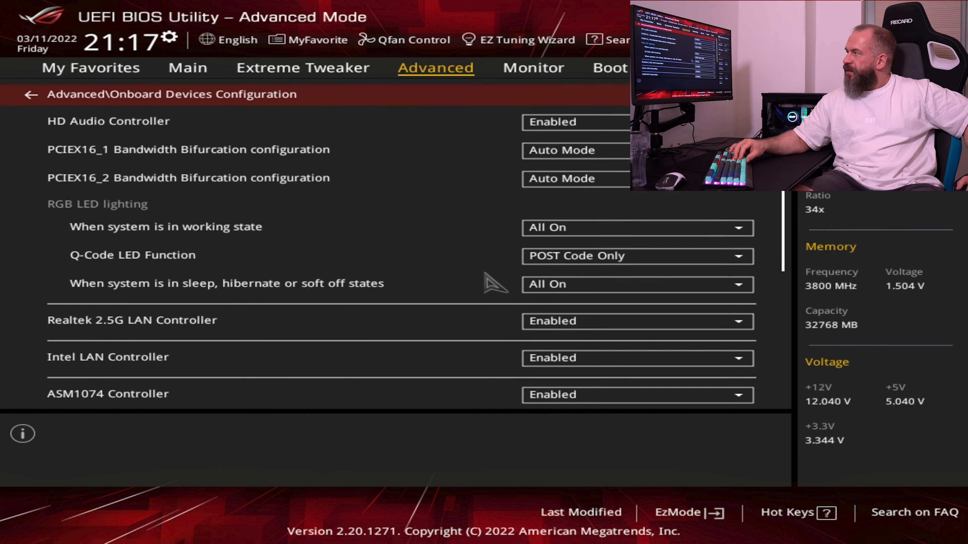
key(Down)
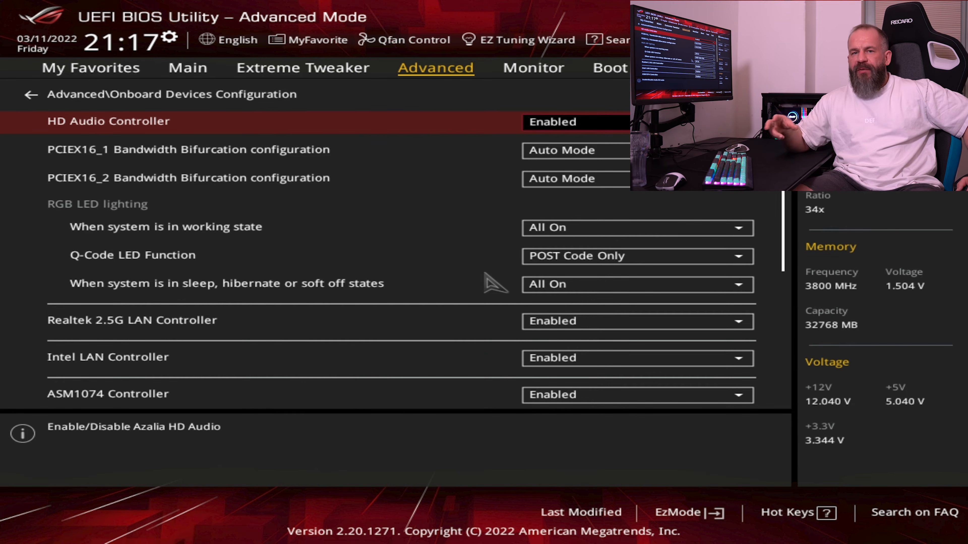
key(Return)
key(Up)
key(Return)
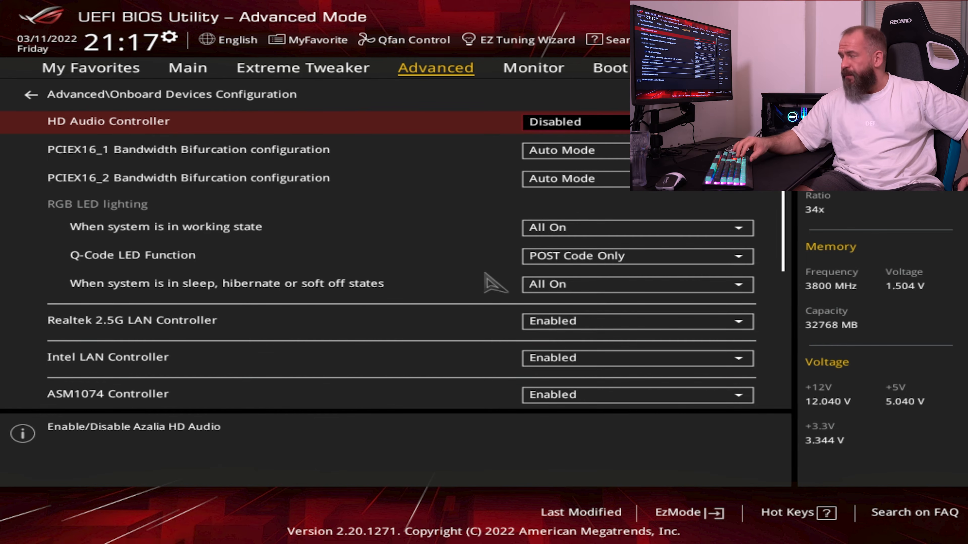
Check the bandwidth bifurcation settings for PCIEX16_1 and PCIEX16_2, including the modes offered for PCIEX16_1
key(Down)
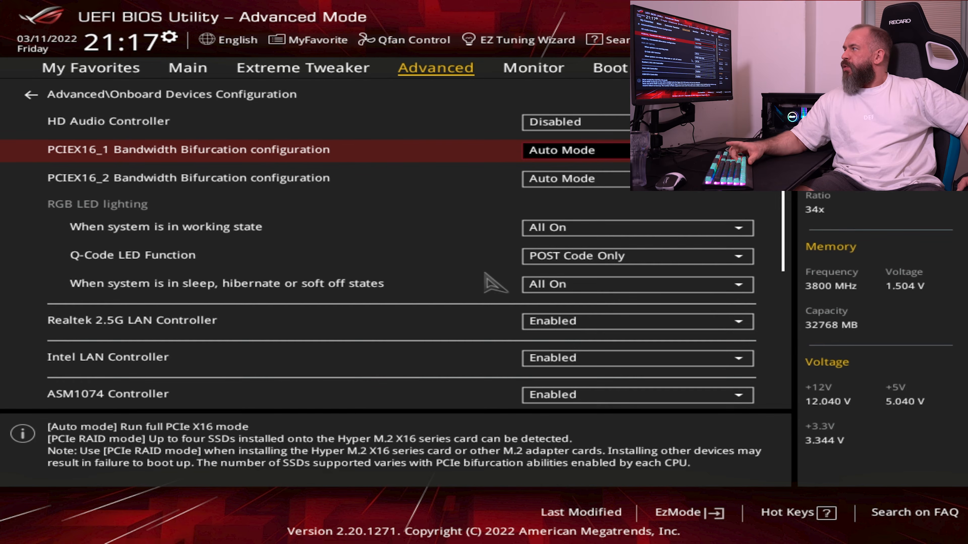
key(Return)
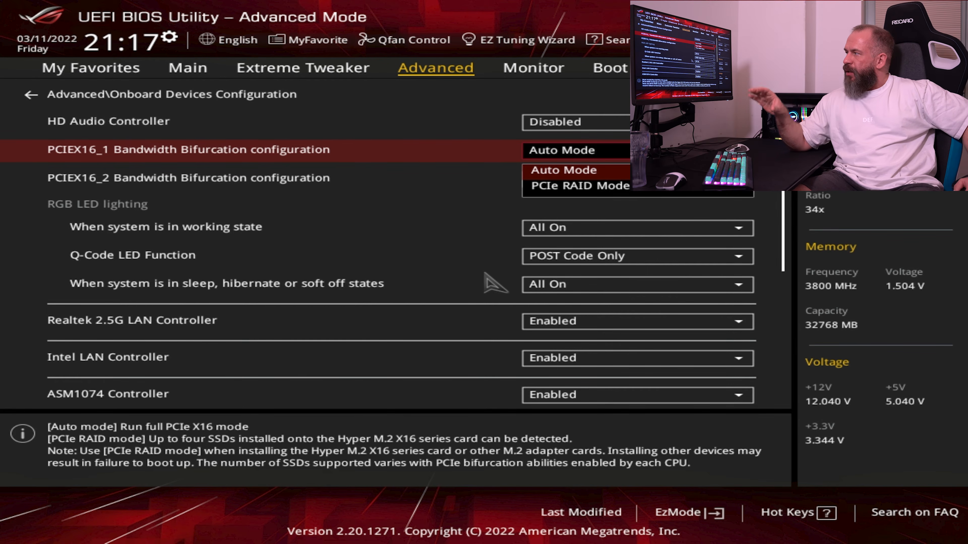
key(Escape)
key(Down)
key(Up)
key(Down)
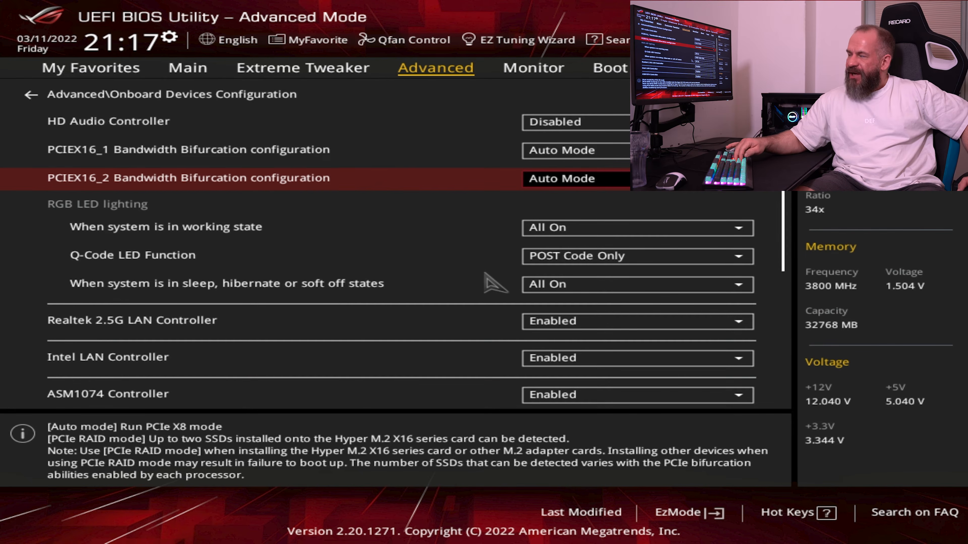
Set the RGB LED lighting for the system's working state to Aura Only
key(Down)
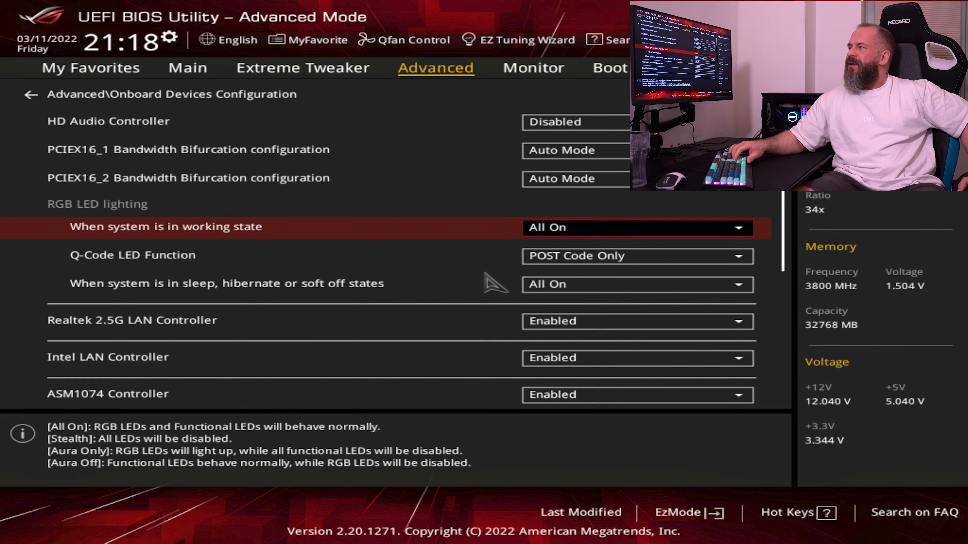
key(Return)
key(Down)
key(Down)
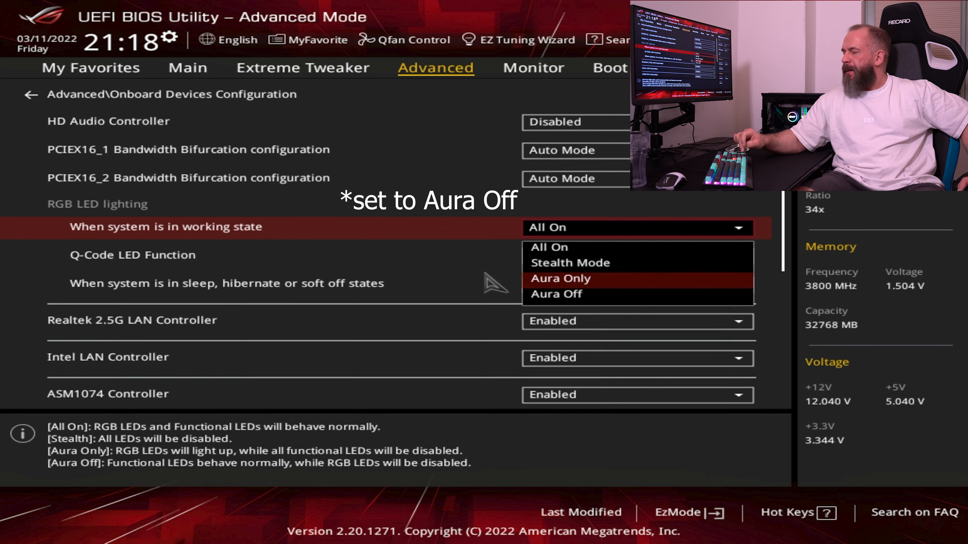
key(Return)
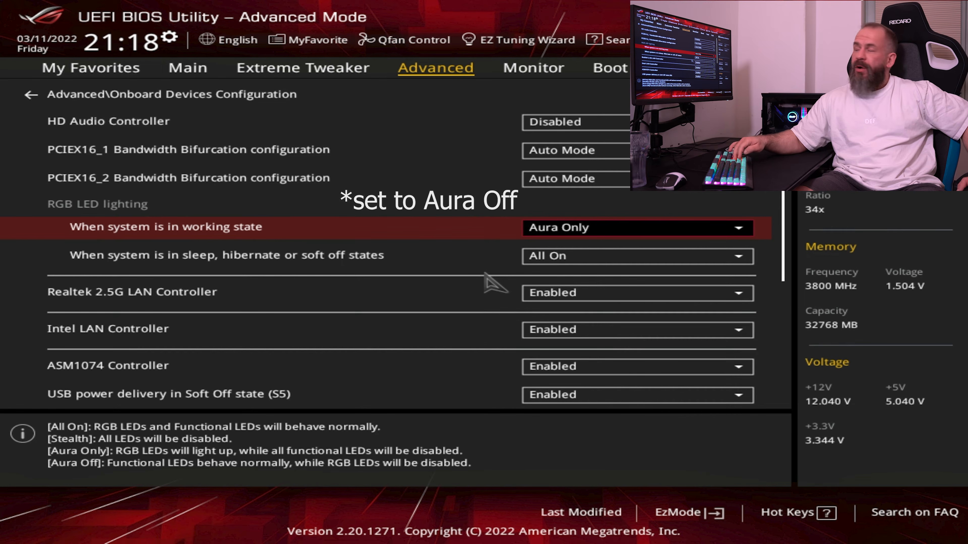
Set the RGB LED lighting for sleep, hibernate or soft off states to Aura Off
key(Down)
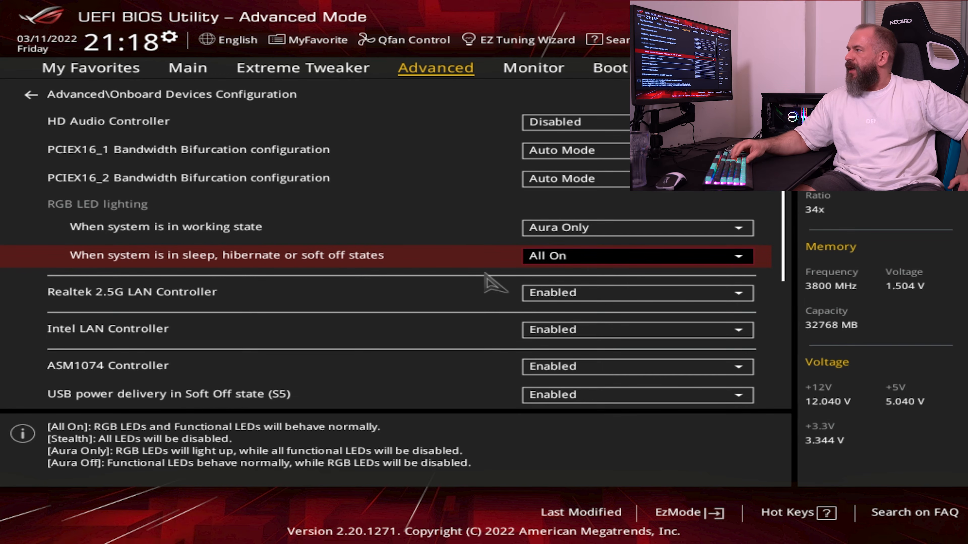
key(Return)
key(Down)
key(Down)
key(Escape)
key(Down)
key(Up)
key(Return)
key(Down)
key(Down)
key(Down)
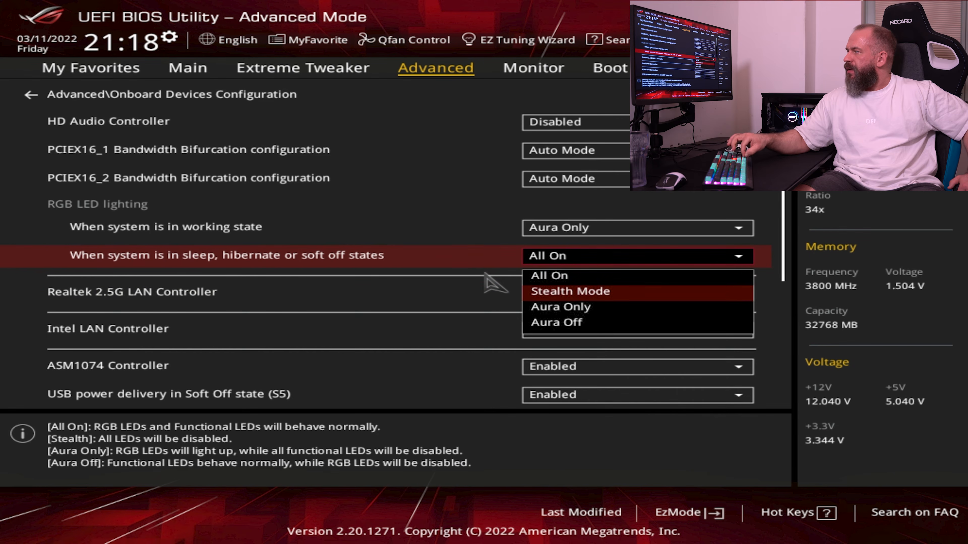
key(Return)
key(Up)
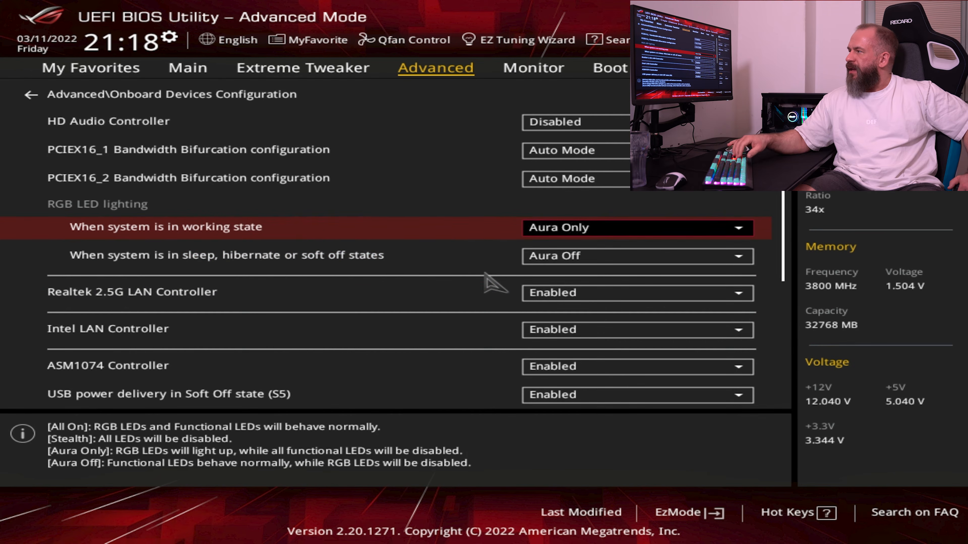
Set the Realtek 2.5G LAN Controller to Disabled
key(Down)
key(Down)
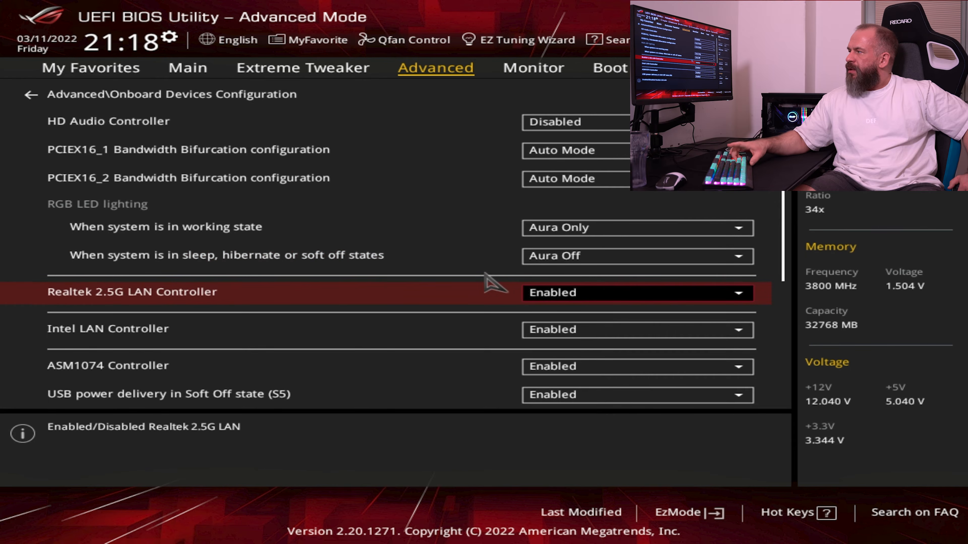
key(Return)
key(Up)
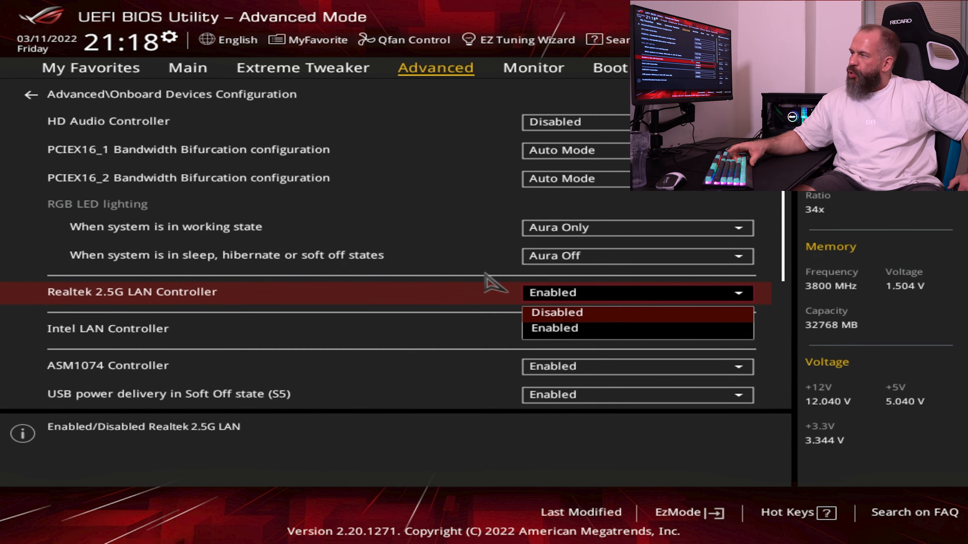
key(Return)
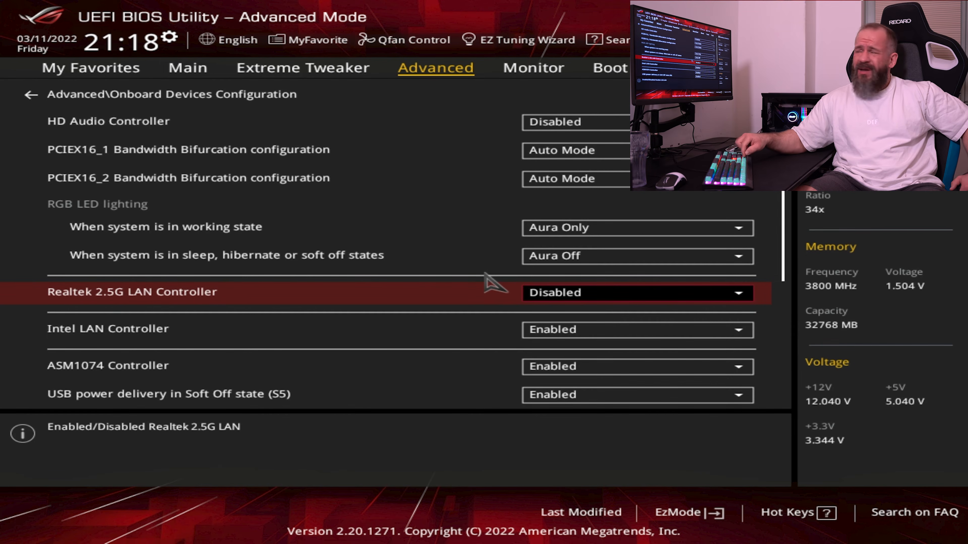
Set the ASM1074 Controller to Disabled, leaving the Intel LAN Controller as it is
key(Down)
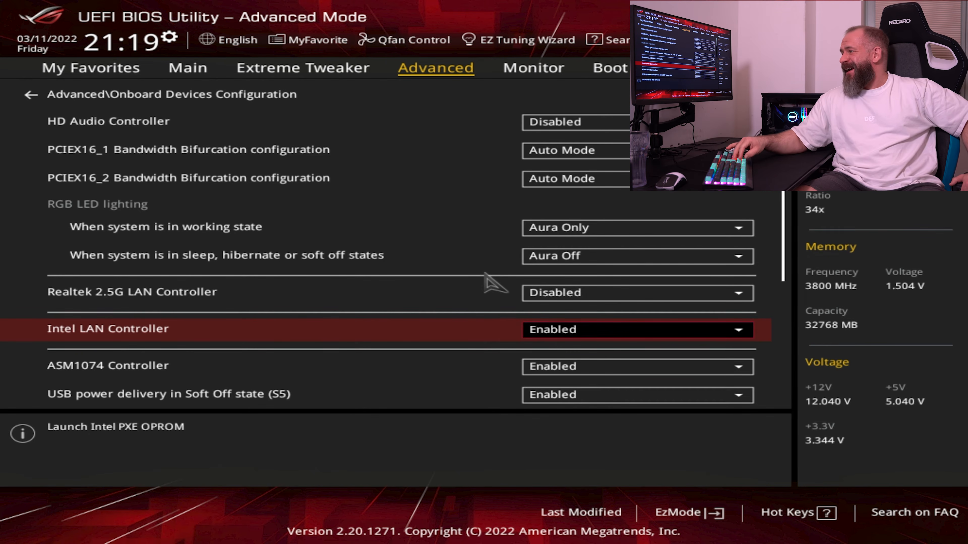
key(Down)
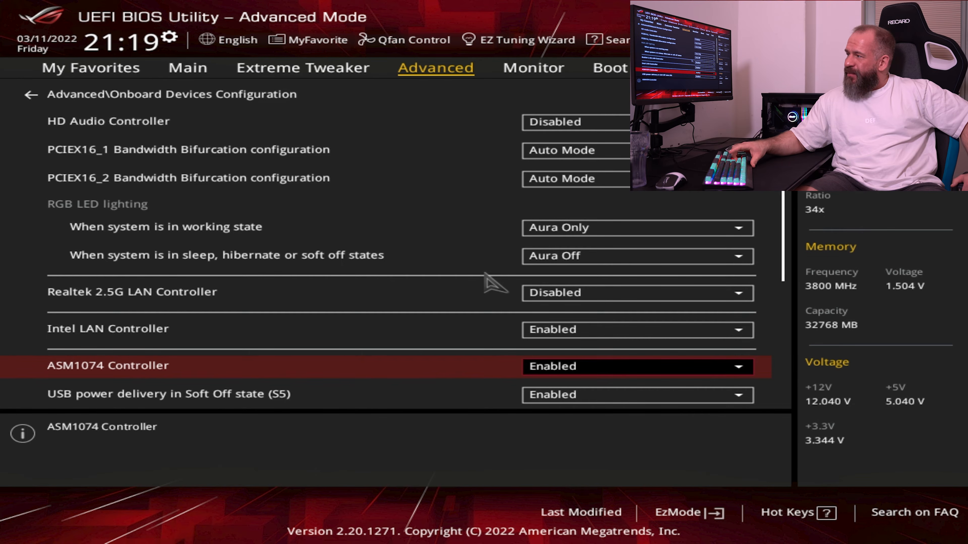
key(Return)
key(Up)
key(Return)
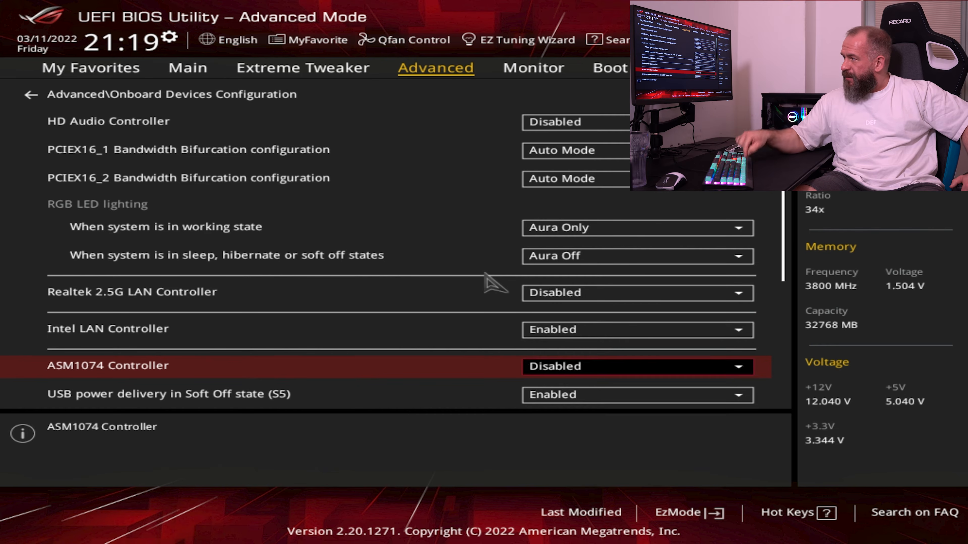
Set the link speed in PCIEX16_1 Mode to GEN 4
key(Down)
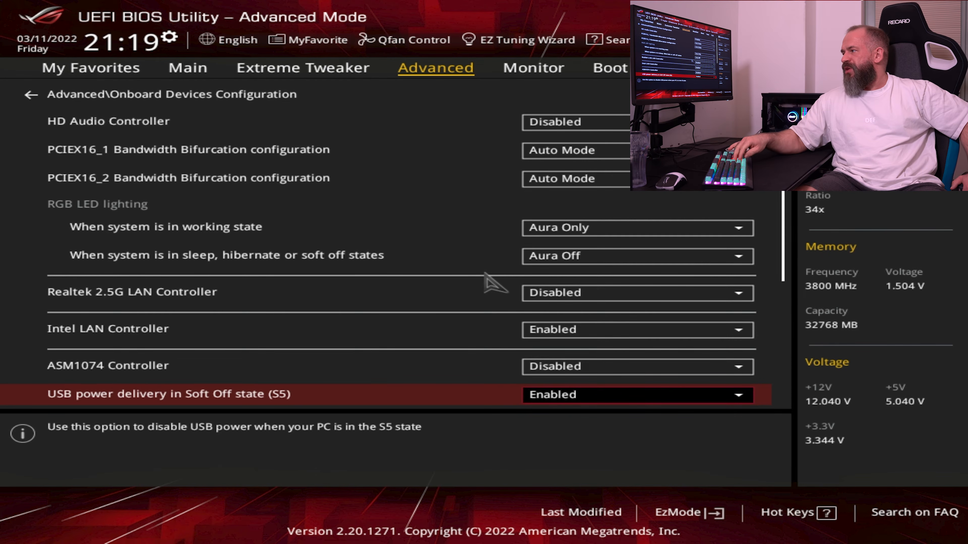
key(Down)
key(Up)
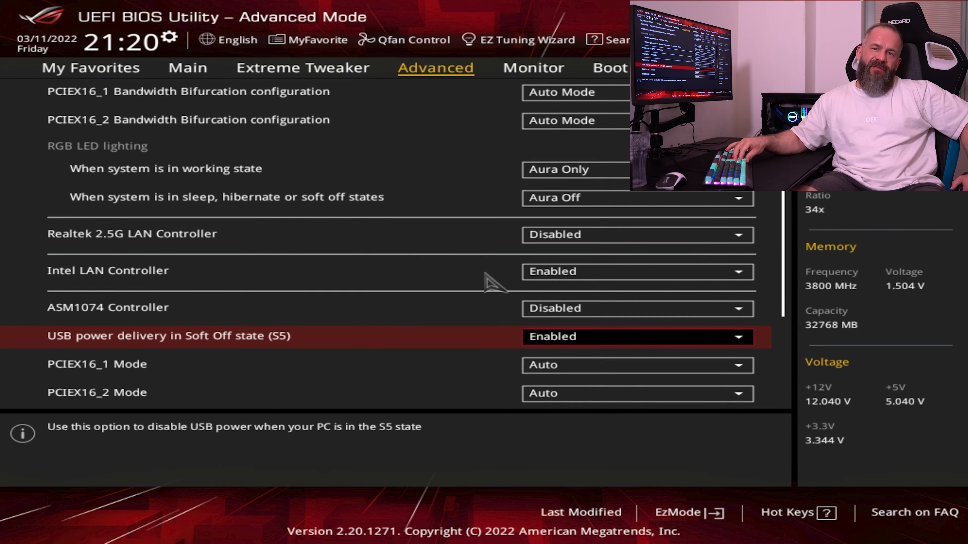
key(Down)
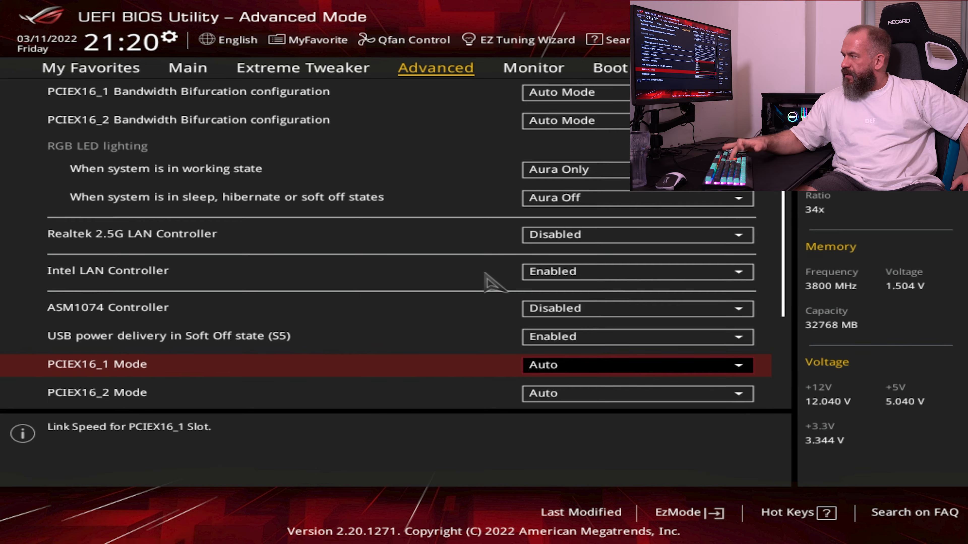
key(Return)
key(Down)
key(Down)
key(Down)
key(Down)
key(Return)
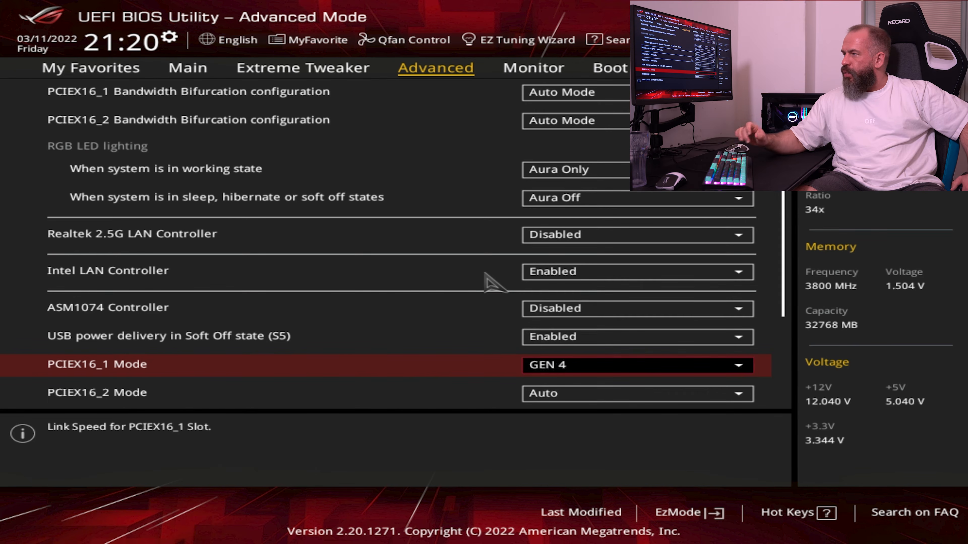
Review the link speed settings of the PCIEX16_2, PCIEX1 and PCIEX16_3 slots
key(Down)
key(Down)
key(Down)
key(Up)
key(Up)
key(Up)
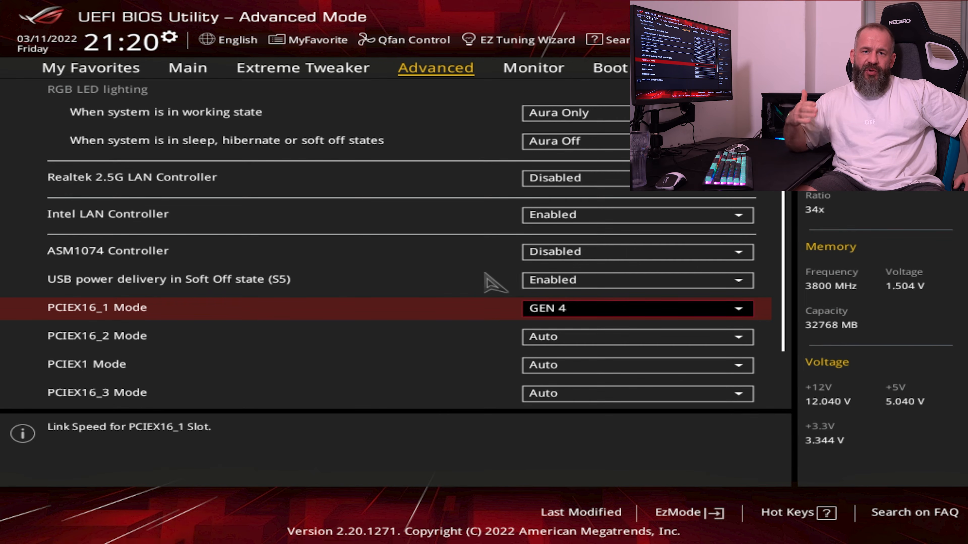
key(Right)
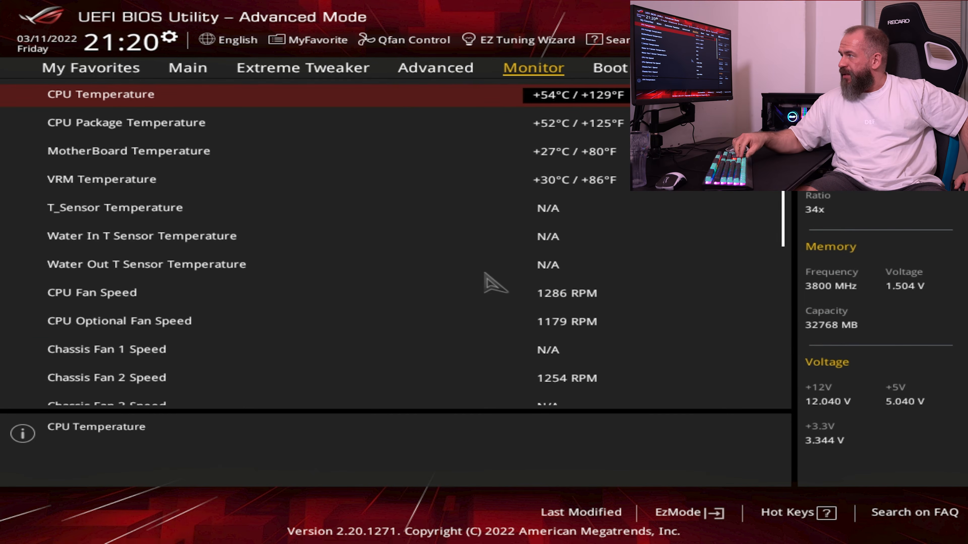
key(Left)
key(Down)
key(Up)
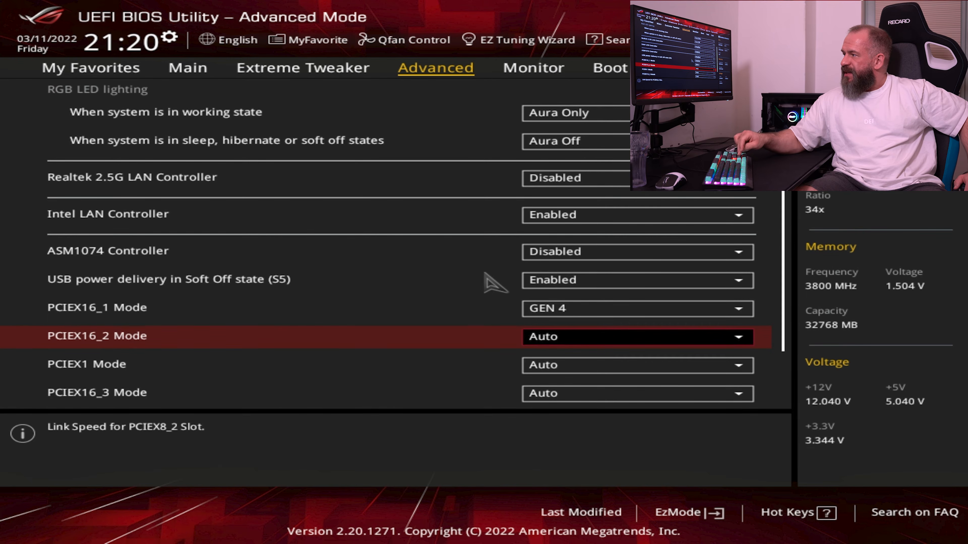
key(Down)
key(Down)
key(Up)
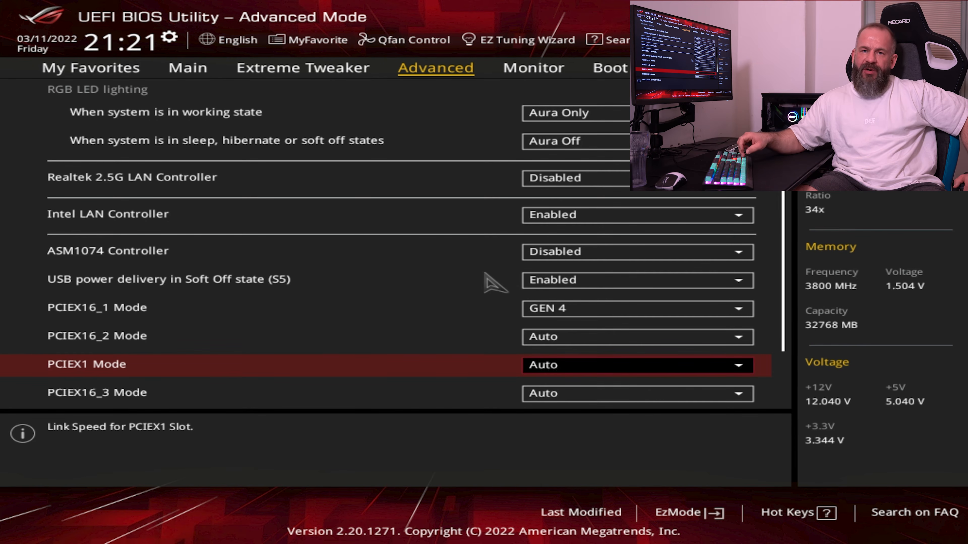
Examine the M.2_1, M.2_2 and SB Link Mode settings at the end of Onboard Devices Configuration
key(Down)
key(Down)
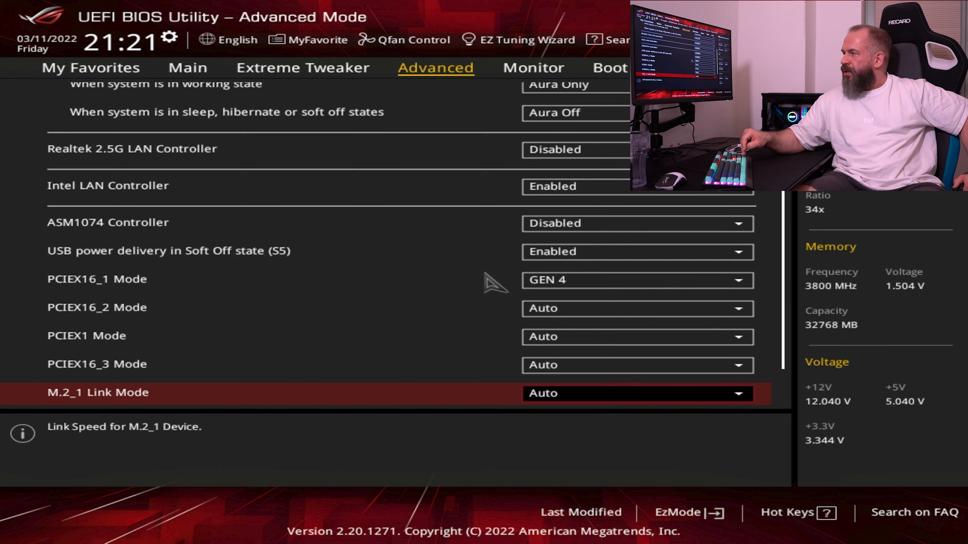
key(Down)
key(Up)
key(Down)
key(Up)
key(Down)
key(Up)
key(Down)
key(Up)
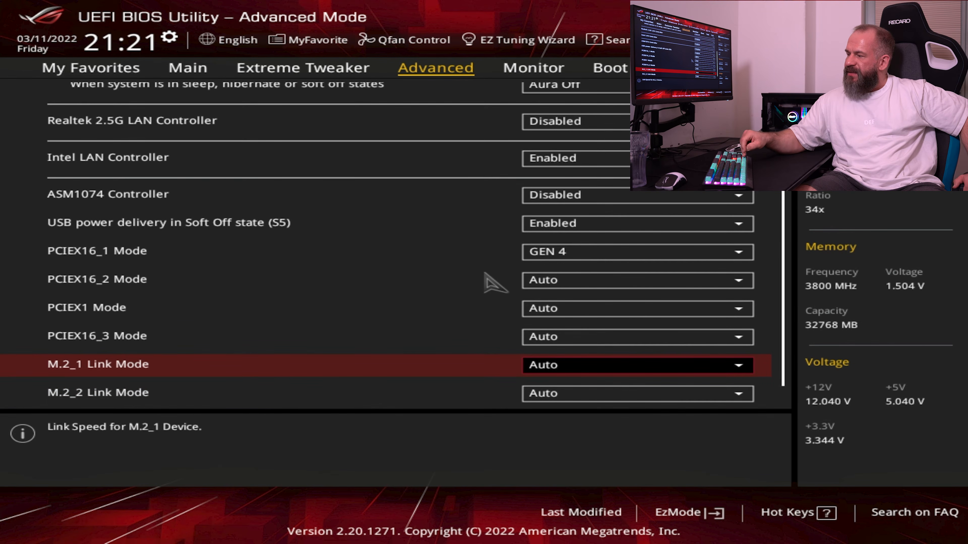
key(Down)
key(Down)
key(Up)
key(Up)
key(Up)
key(Down)
key(Down)
key(Down)
key(Up)
key(Up)
key(Down)
key(Down)
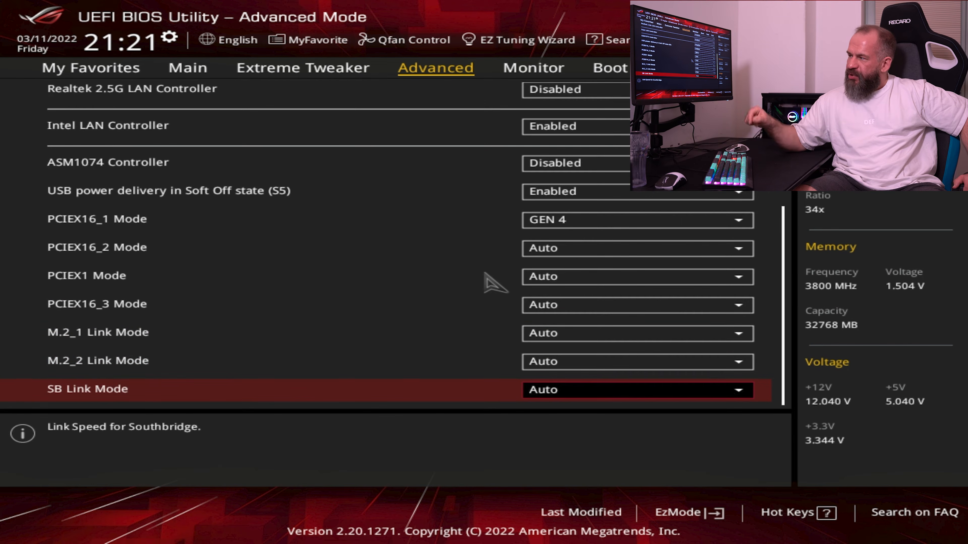
Set M.2_1 Link Mode to GEN 4 and go back up to the Onboard Devices Configuration heading
key(Up)
key(Up)
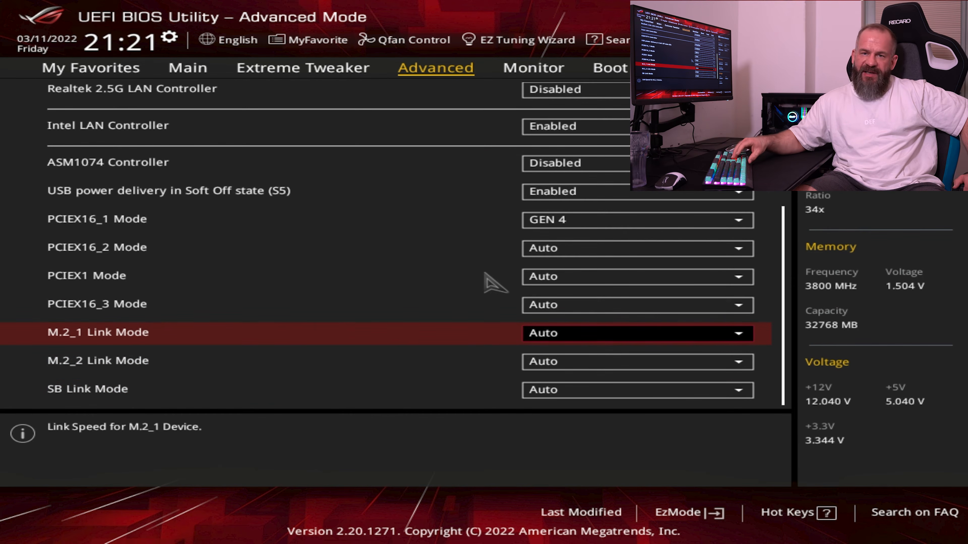
key(Return)
key(Down)
key(Down)
key(Down)
key(Down)
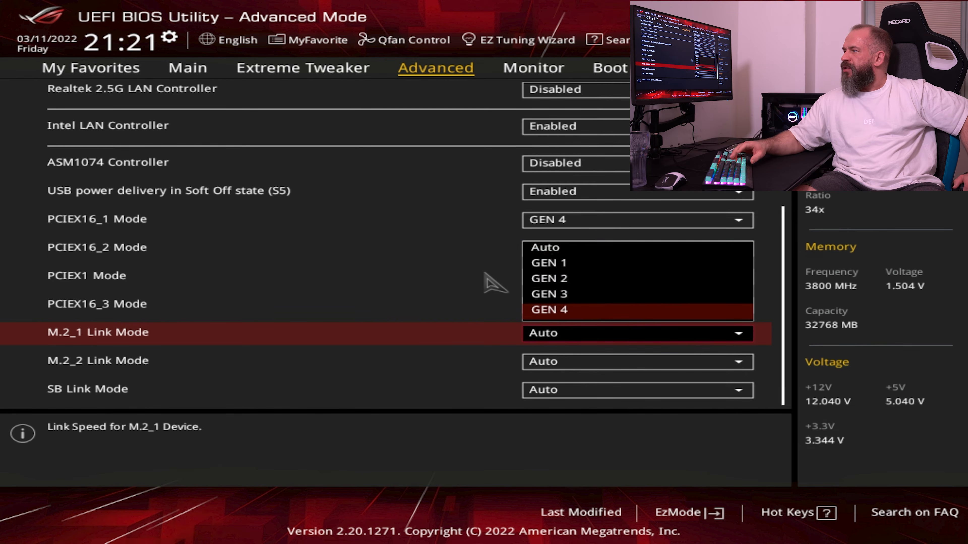
key(Return)
key(Up)
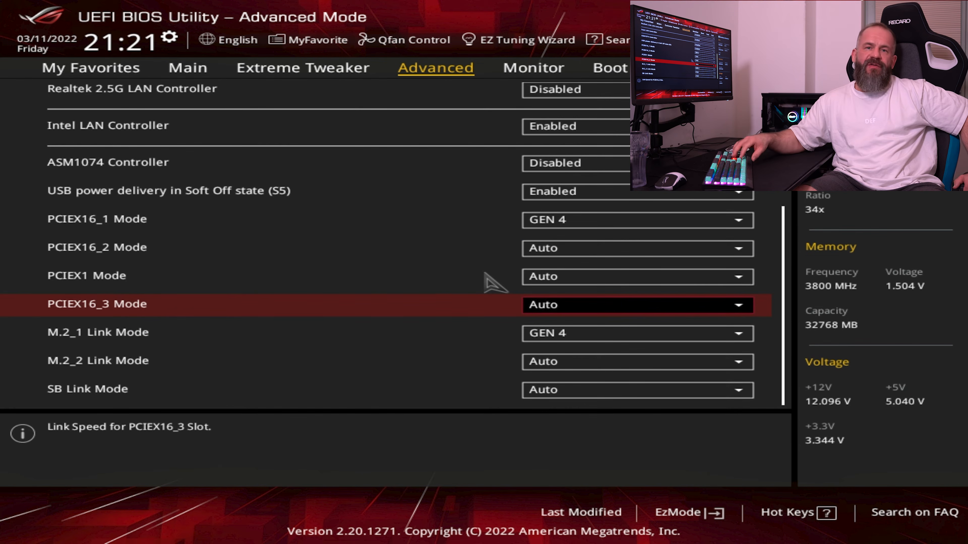
key(Up)
key(Up)
key(Up)
key(Up)
key(Up)
key(Up)
key(Up)
key(Up)
key(Up)
key(Up)
key(Up)
key(Up)
key(Up)
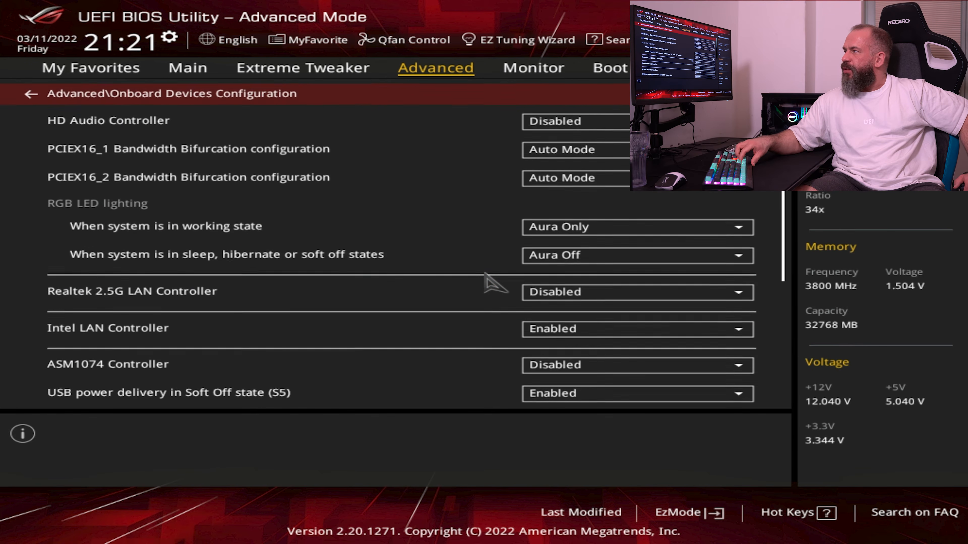
Leave Onboard Devices Configuration and review the power-on options in APM Configuration
key(Return)
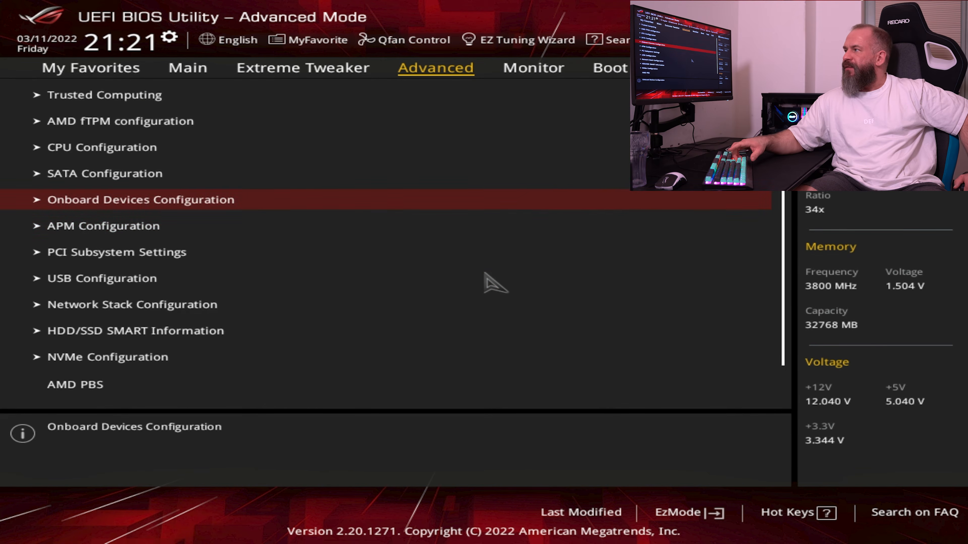
key(Down)
key(Return)
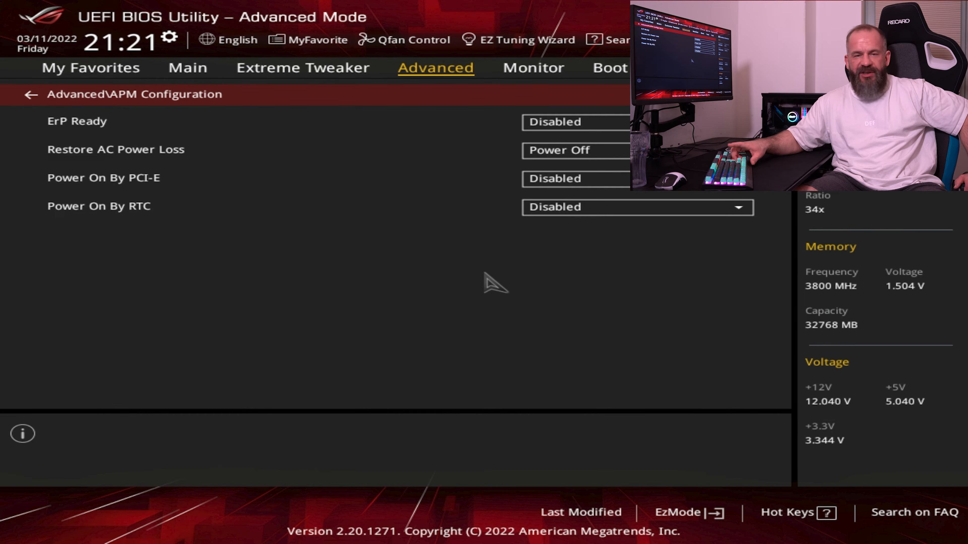
Enable Above 4G Decoding in PCI Subsystem Settings
key(Escape)
key(Down)
key(Return)
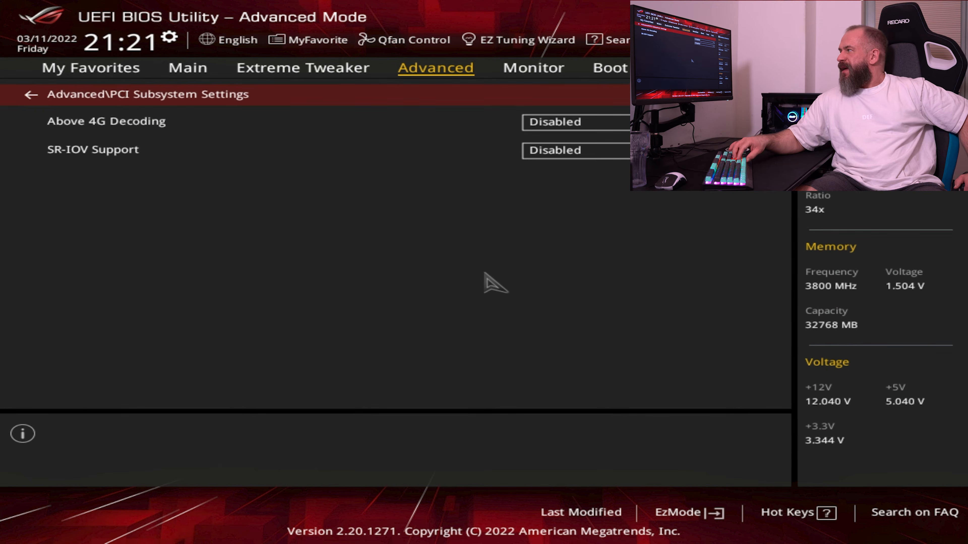
key(Down)
key(Return)
key(Down)
key(Return)
Set Resize BAR Support to Auto and leave PCI Subsystem Settings
key(Down)
key(Return)
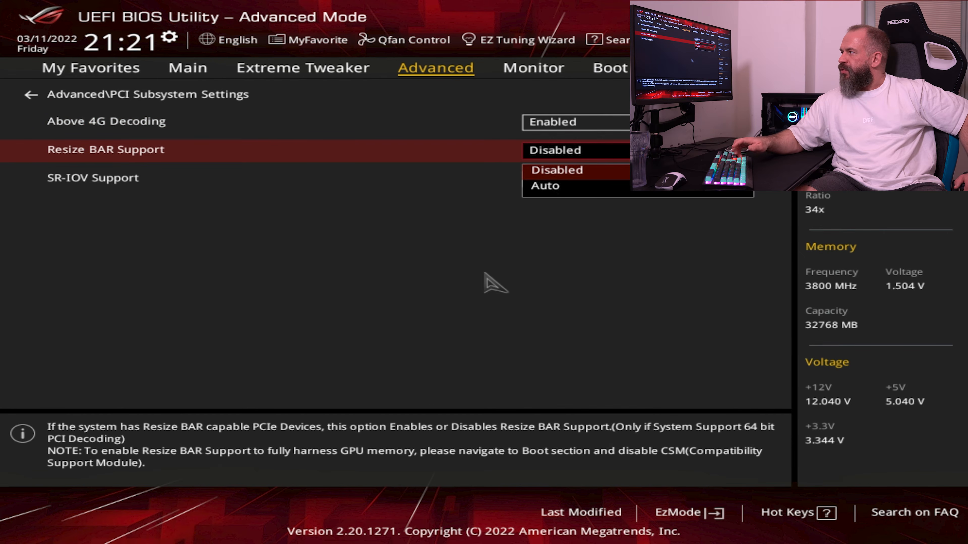
key(Down)
key(Return)
key(Up)
key(Up)
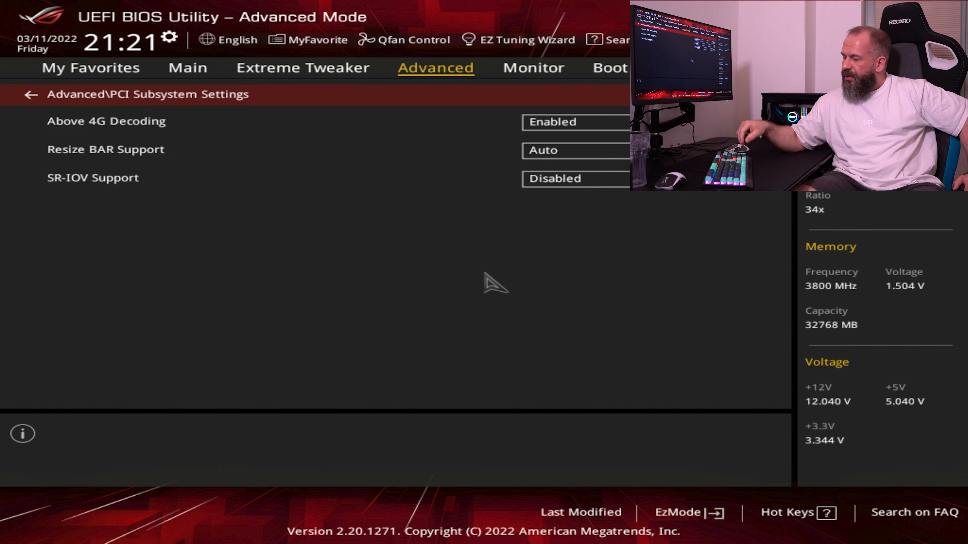
key(Escape)
Disable Legacy USB Support in USB Configuration
key(Down)
key(Return)
key(Down)
key(Down)
key(Up)
key(Return)
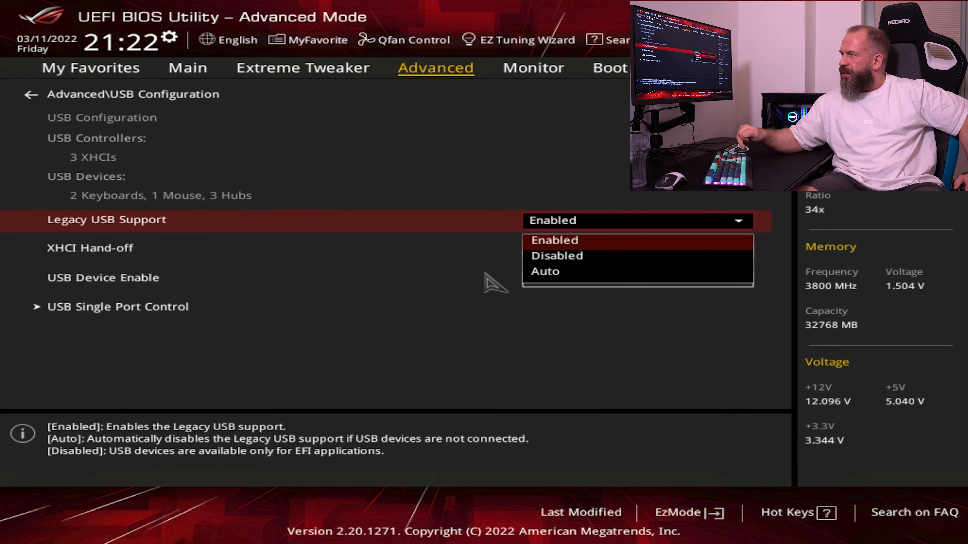
key(Down)
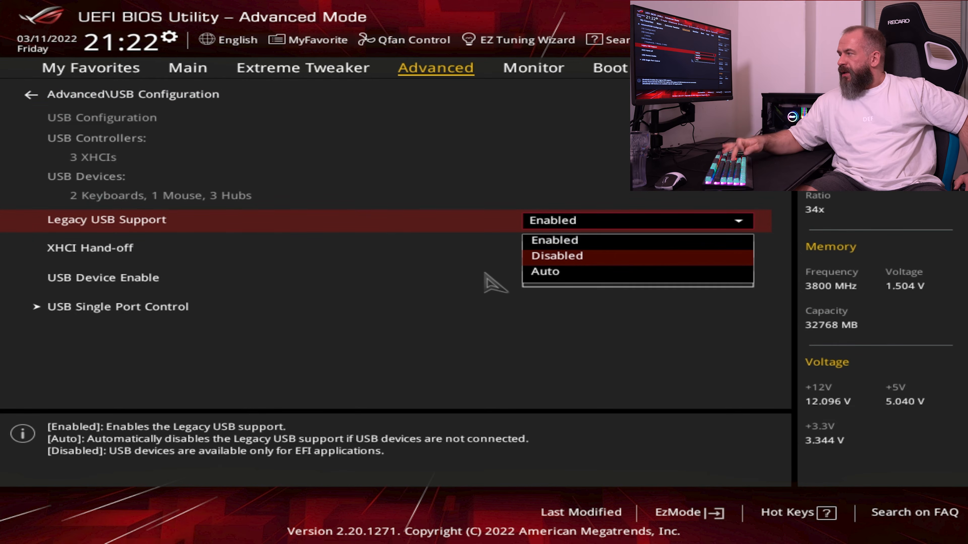
key(Return)
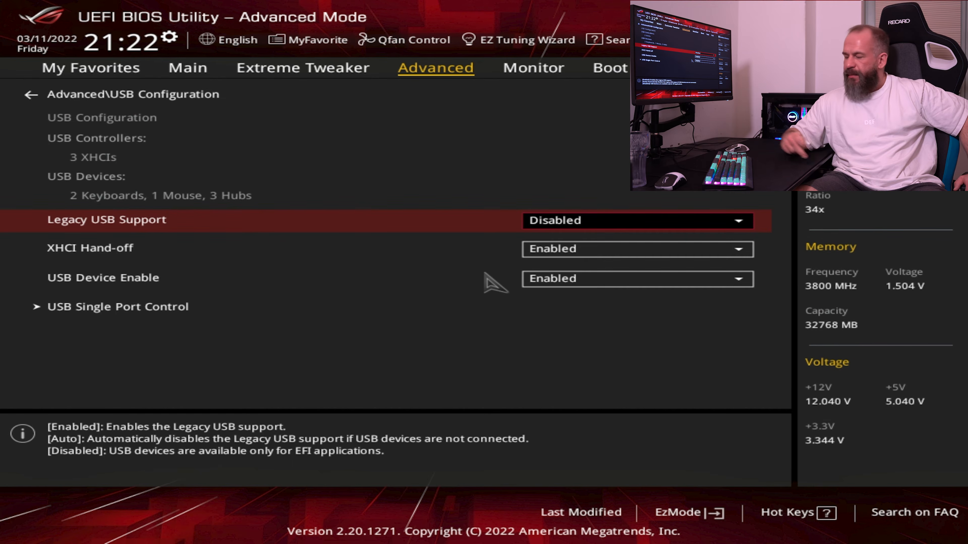
Check the choices for XHCI Hand-off and Legacy USB Support, keeping Legacy USB Support on Disabled
key(Right)
key(Left)
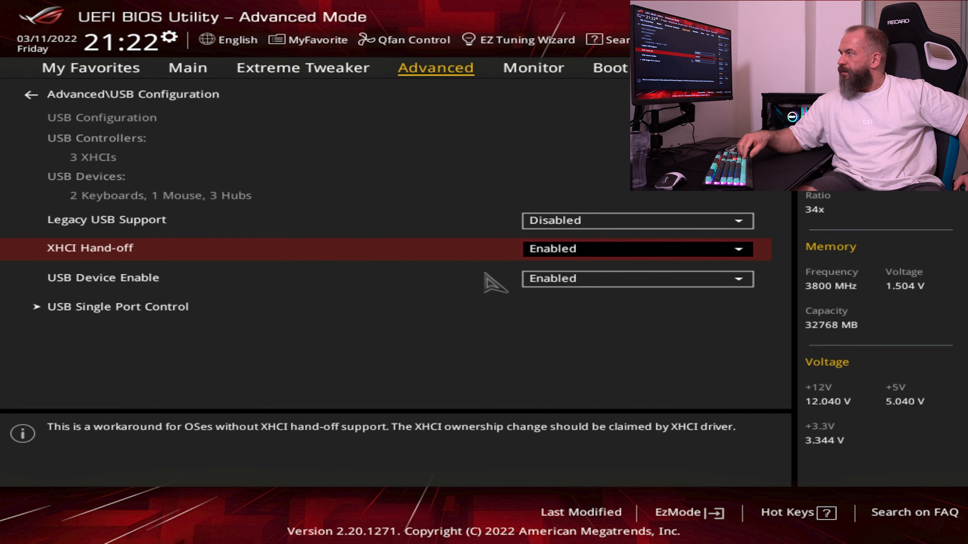
key(Return)
key(Escape)
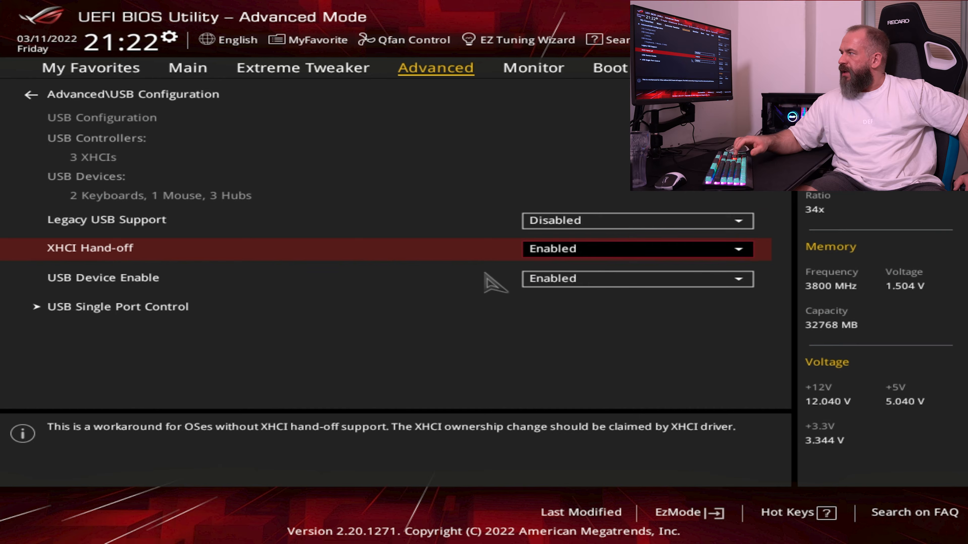
key(Up)
key(Return)
key(Down)
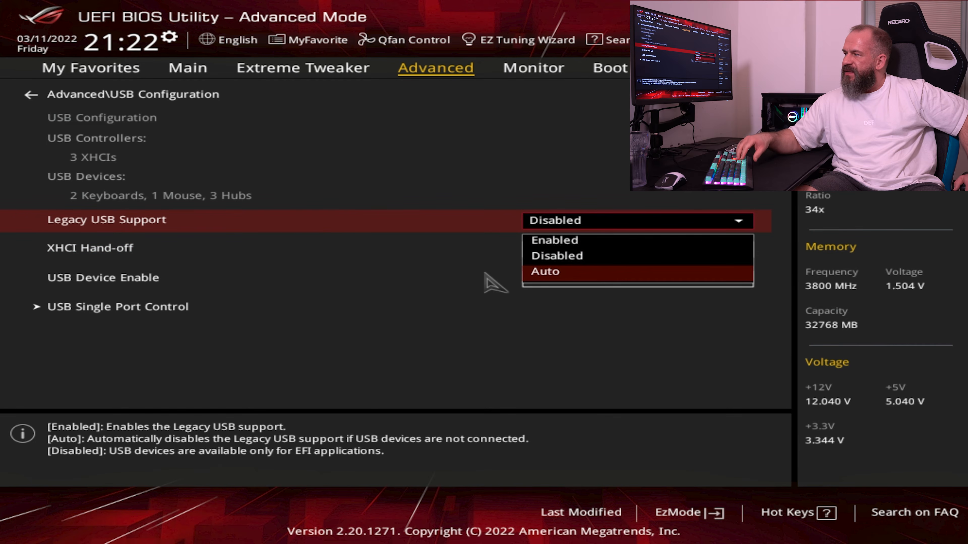
key(Up)
key(Return)
Set XHCI Hand-off to Disabled
key(Down)
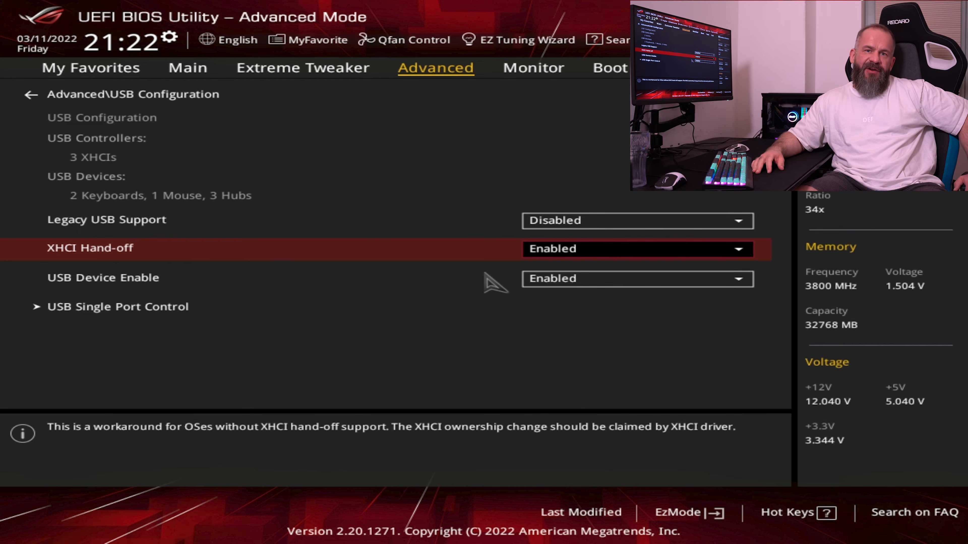
key(Return)
key(Down)
key(Return)
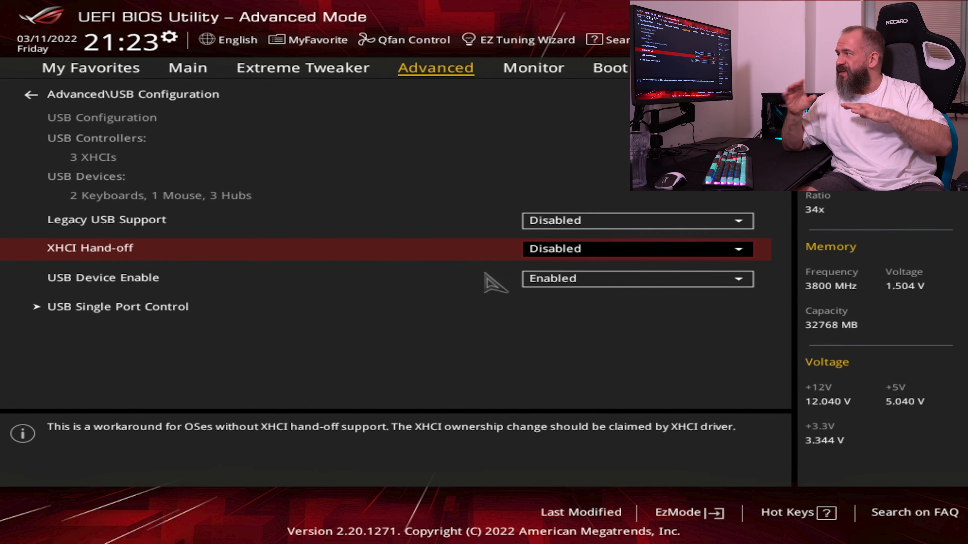
Disable the U32G2_C9 and U32G2_7 ports in USB Single Port Control
key(Down)
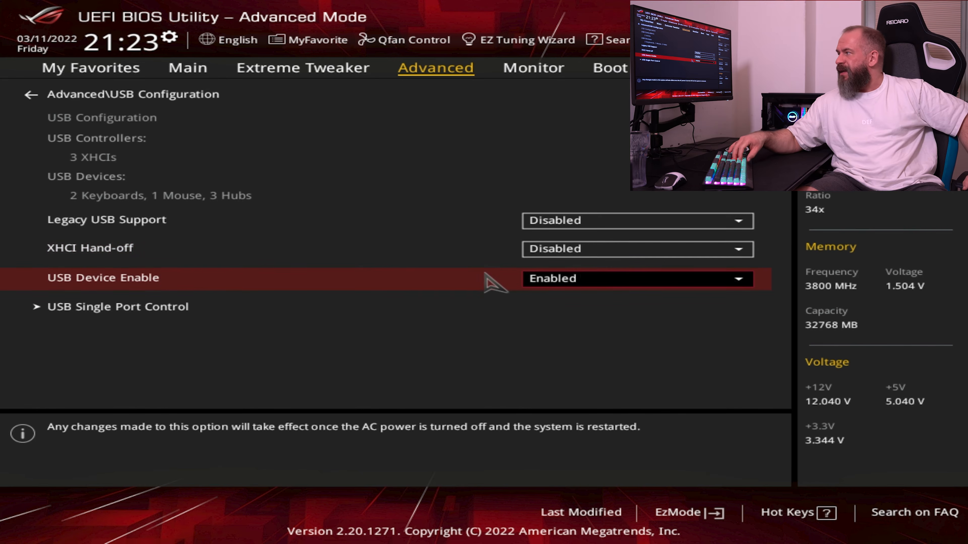
key(Down)
key(Return)
key(Down)
key(Down)
key(Down)
key(Down)
key(Down)
key(Down)
key(Down)
key(Down)
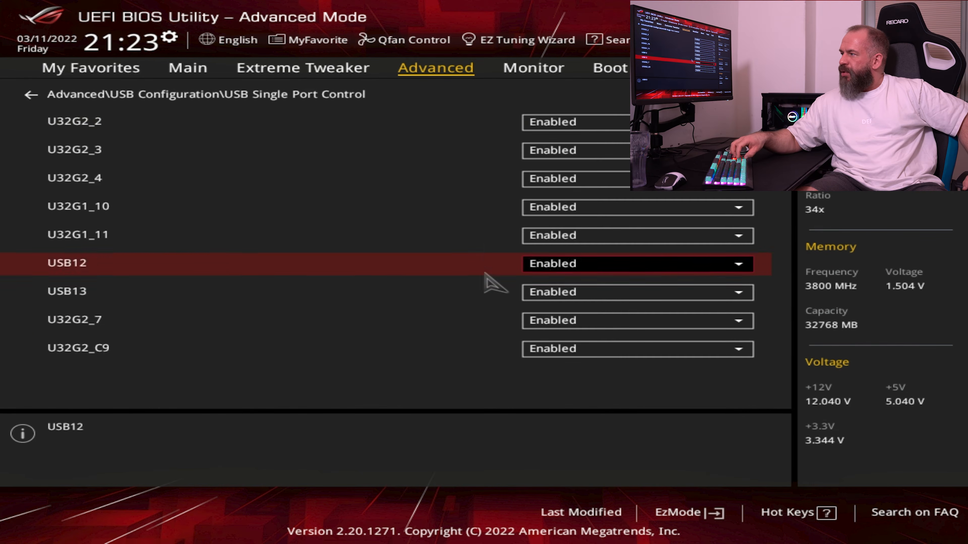
key(Return)
key(Up)
key(Return)
key(Up)
key(Return)
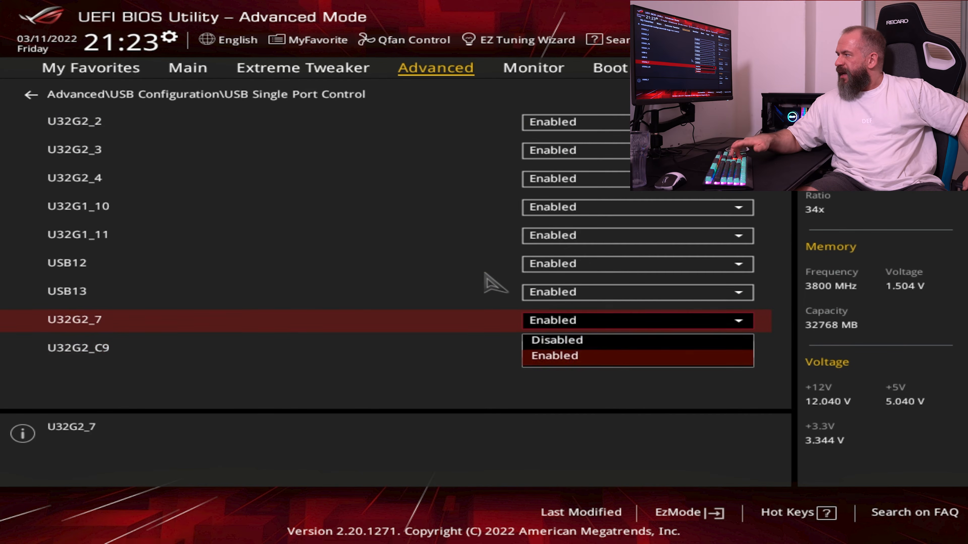
key(Up)
key(Return)
Disable the USB13 and USB12 ports
key(Up)
key(Return)
key(Up)
key(Return)
key(Up)
key(Return)
Disable the U32G1_11 and U32G1_10 ports and return to USB Configuration
key(Up)
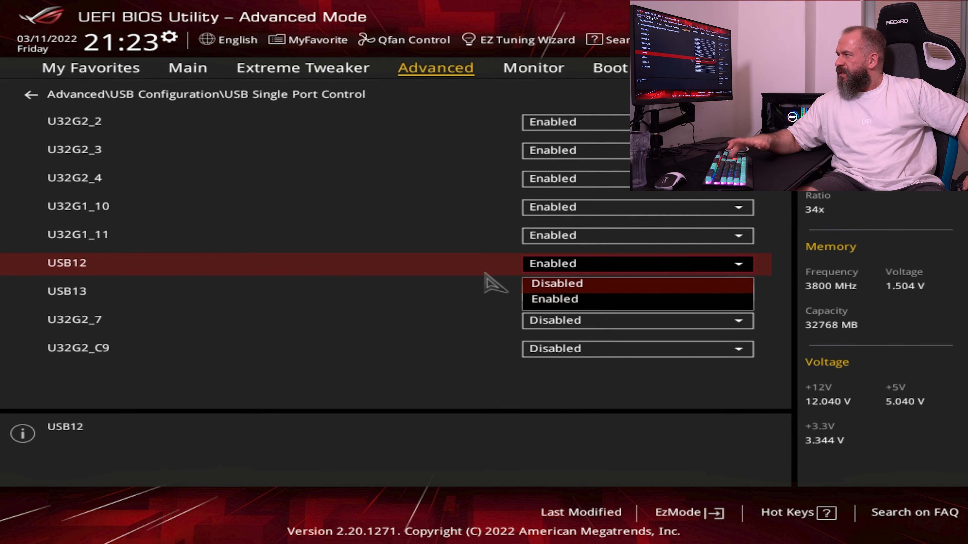
key(Return)
key(Up)
key(Return)
key(Up)
key(Return)
key(Up)
key(Return)
key(Up)
key(Return)
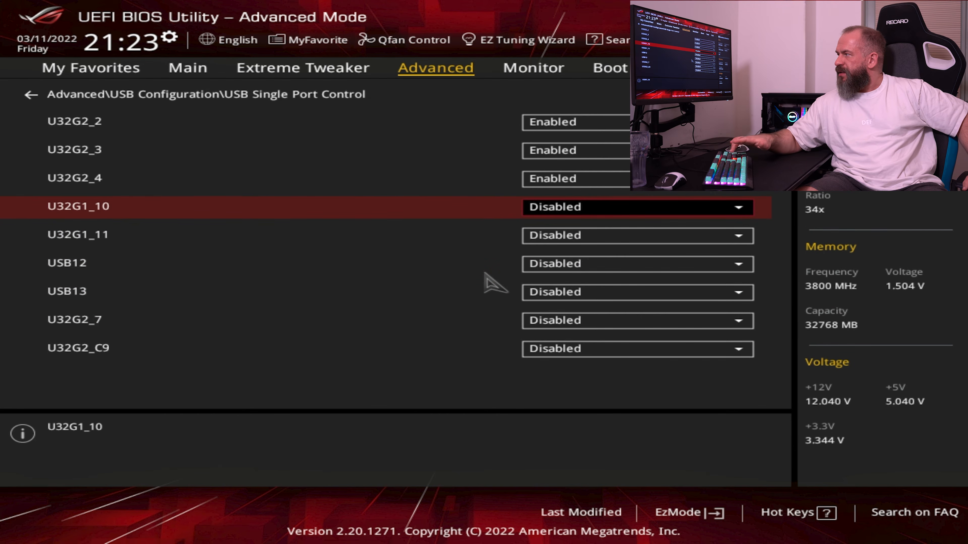
key(Up)
key(Up)
Leave USB Configuration and check the Network Stack Configuration and HDD/SSD SMART Information pages
key(Up)
key(Escape)
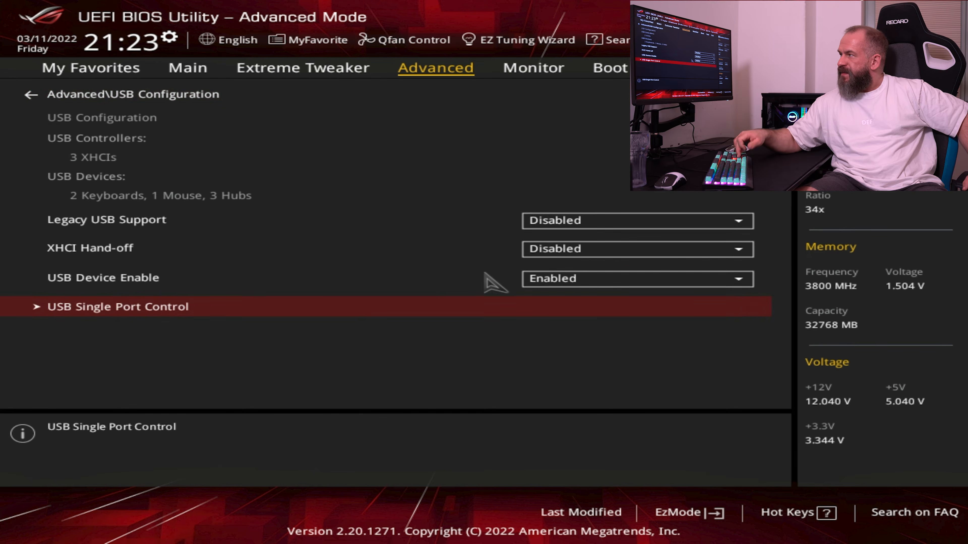
key(Up)
key(Up)
key(Up)
key(Up)
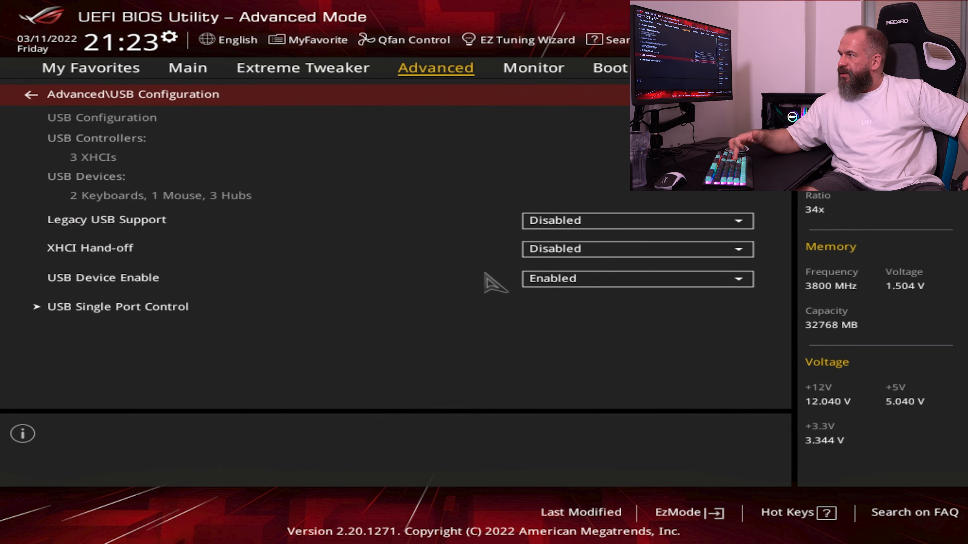
key(Escape)
key(Down)
key(Return)
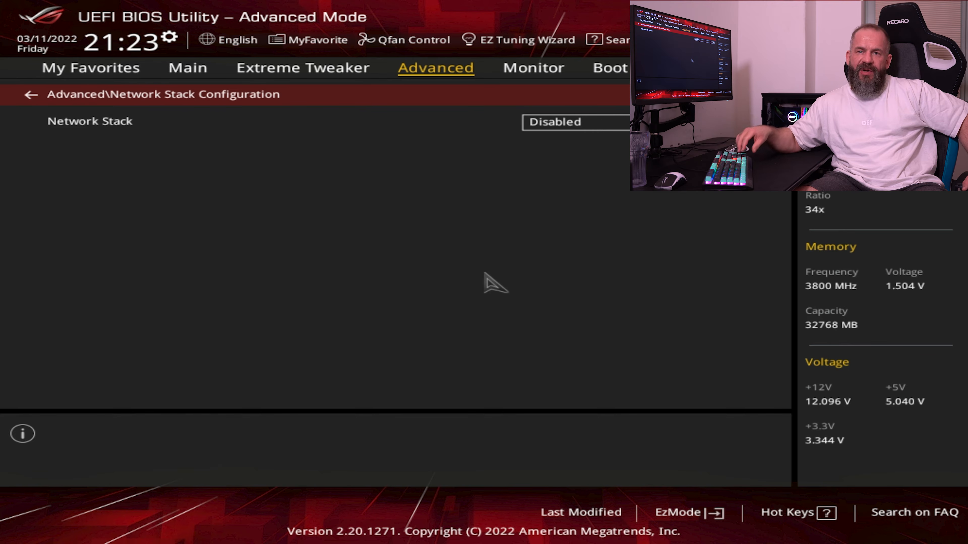
key(Escape)
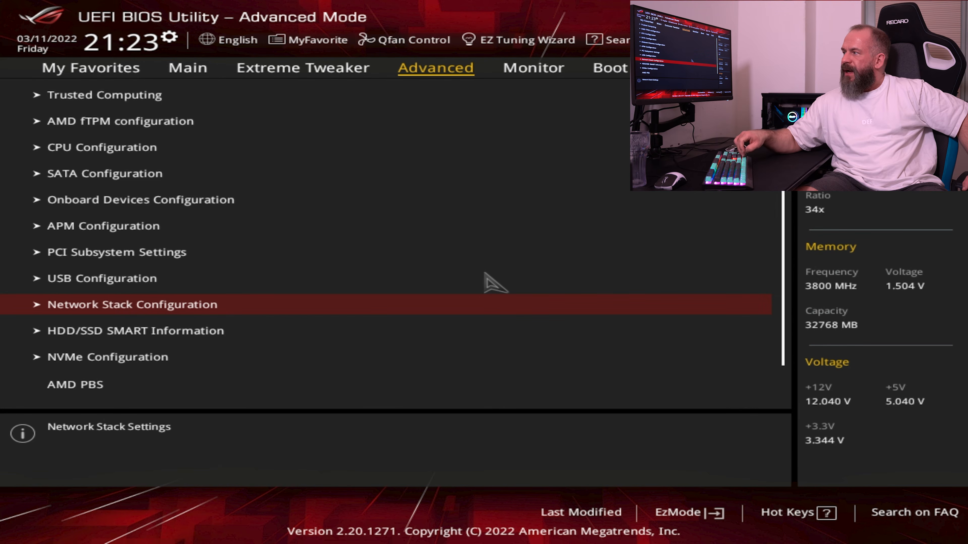
key(Down)
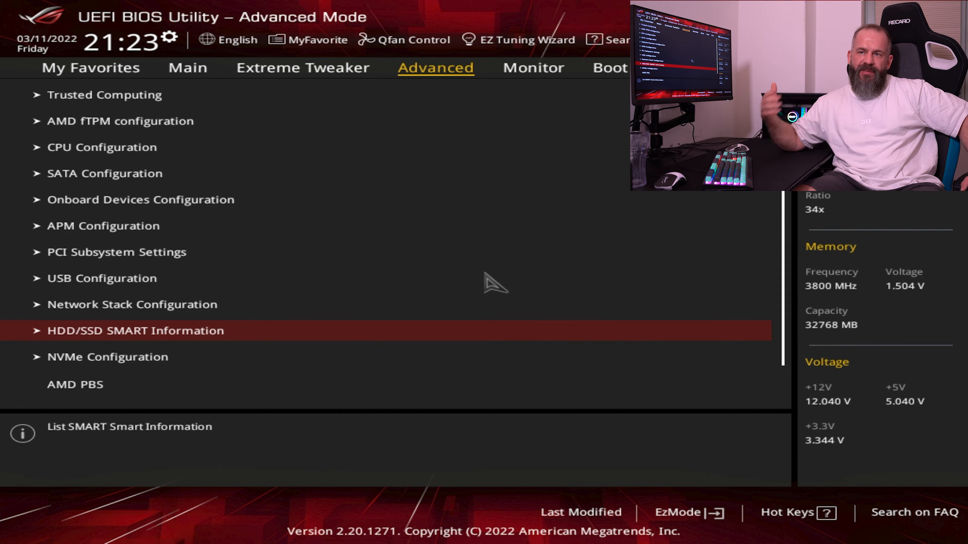
key(Return)
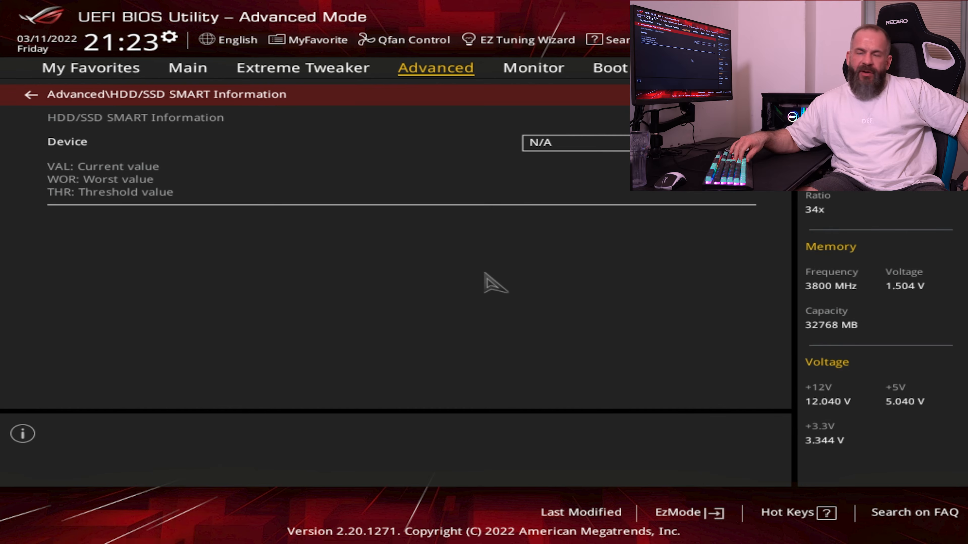
View the NVMe controller and drive information of the Samsung SSD 980 PRO 2TB
key(Escape)
key(Down)
key(Return)
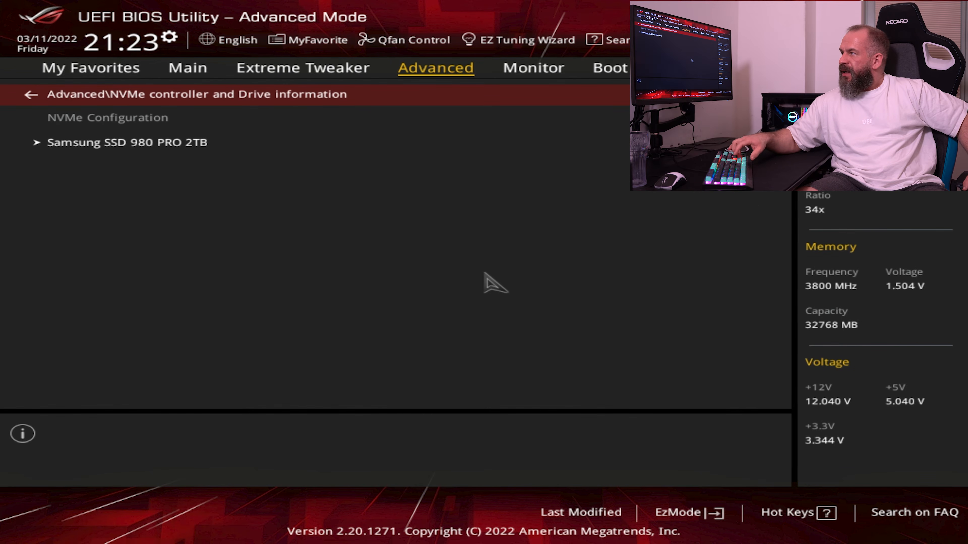
key(Down)
key(Return)
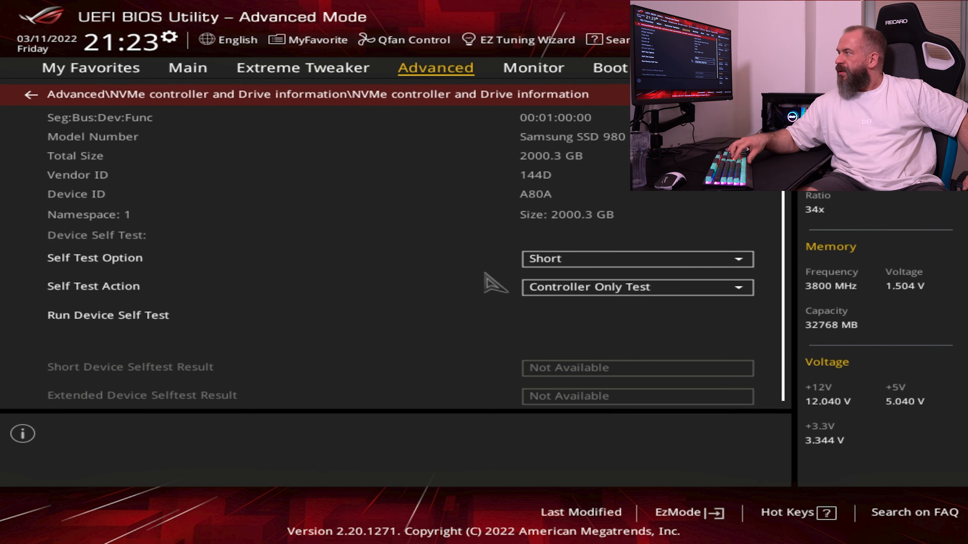
key(Escape)
key(Escape)
key(Down)
key(Return)
key(Return)
key(Down)
key(Return)
key(Right)
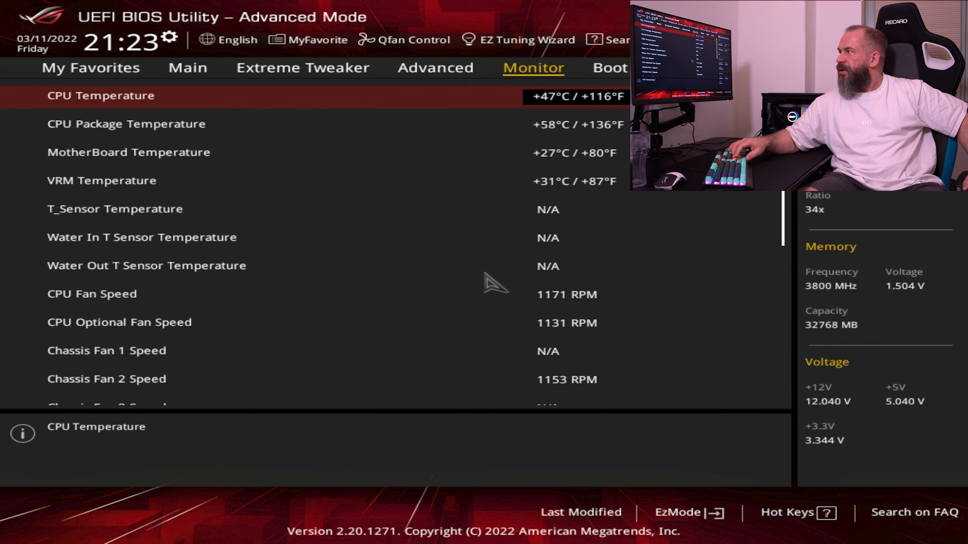
key(Left)
key(Escape)
Open the inner AMD Overclocking page with the CPU, memory, boost and voltage submenus
key(Down)
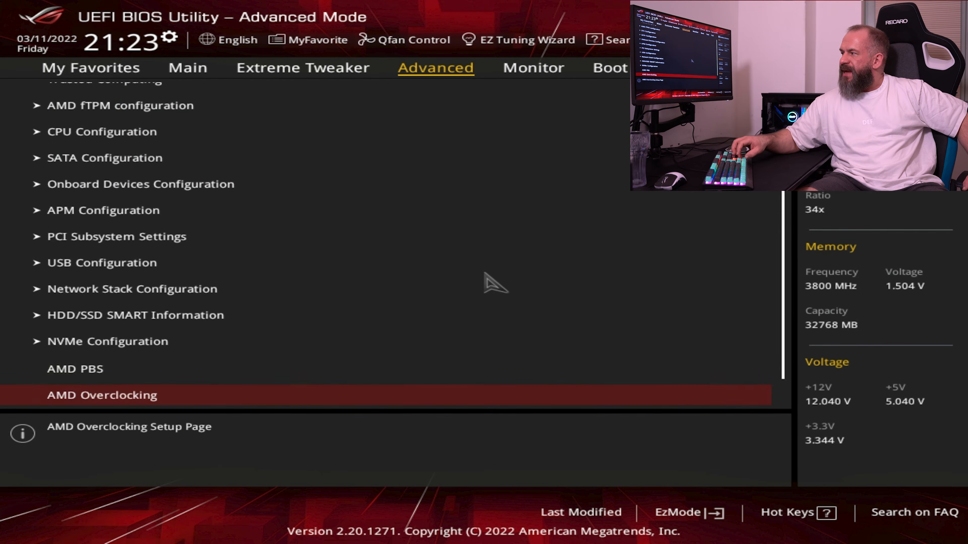
key(Return)
key(Down)
key(Return)
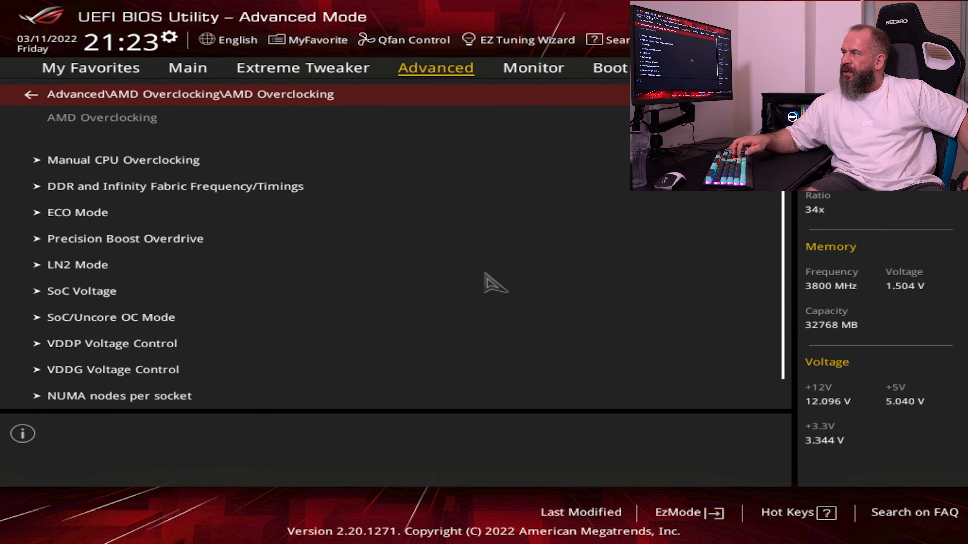
Check the ECO Mode setting and return to the AMD Overclocking list
key(Down)
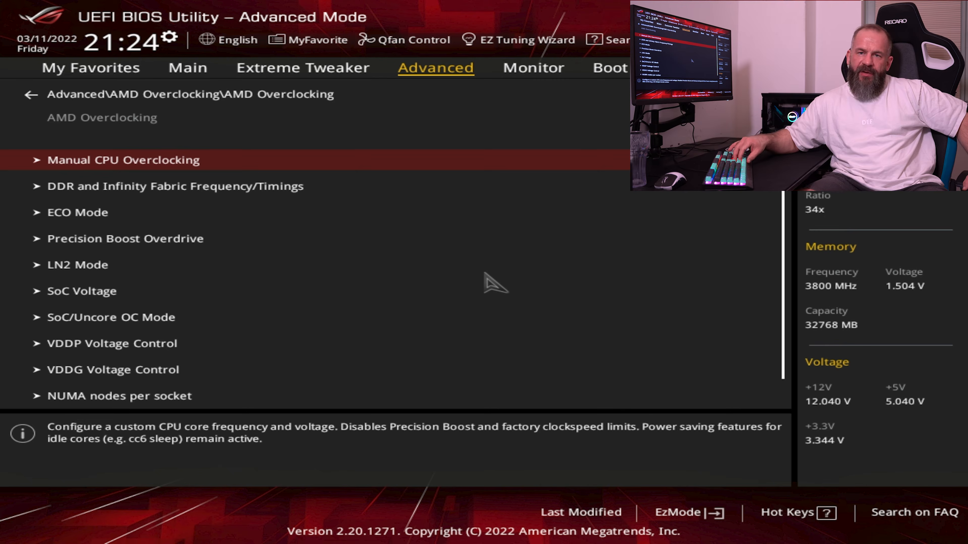
key(Down)
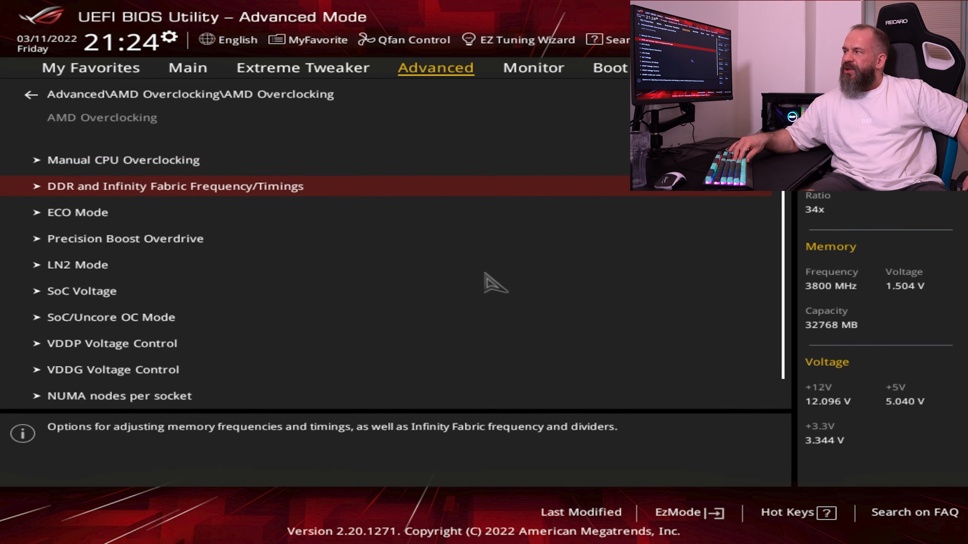
key(Down)
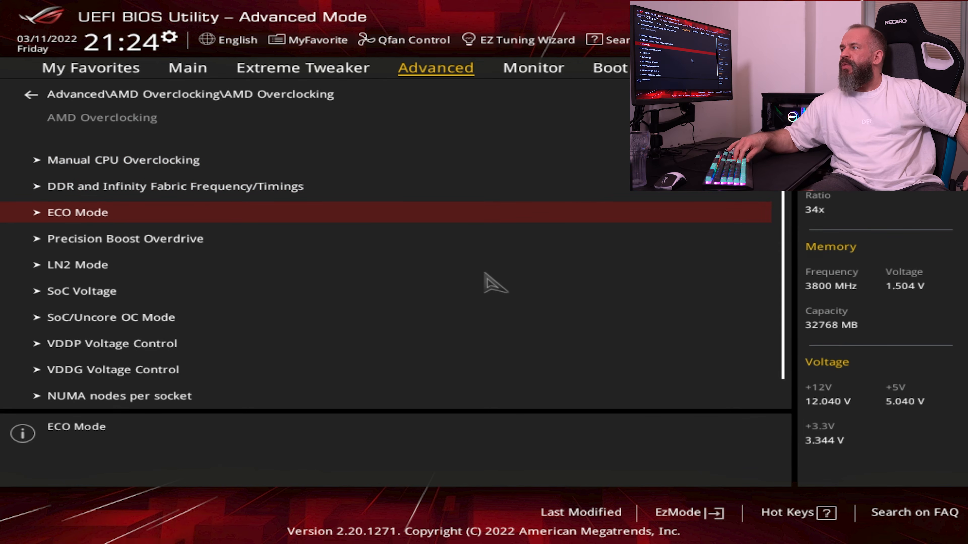
key(Return)
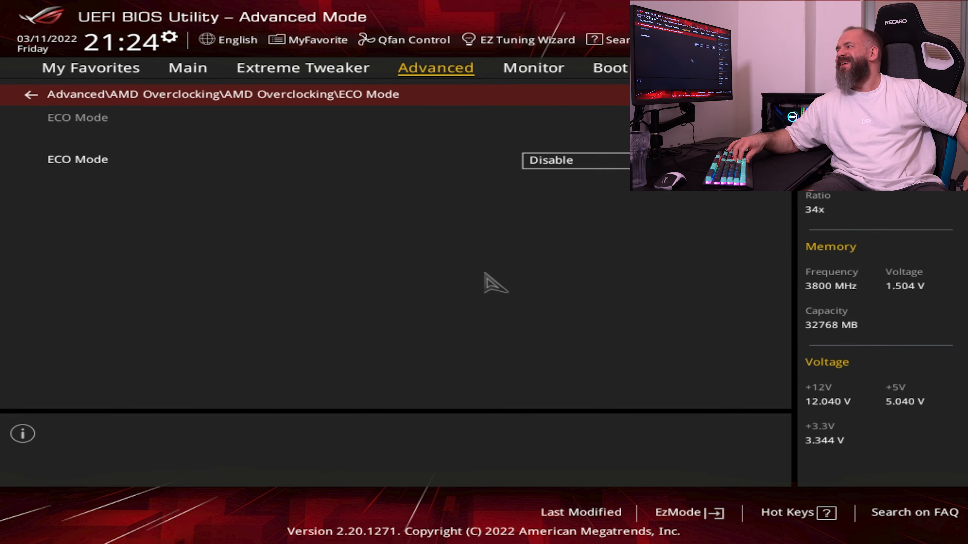
key(Escape)
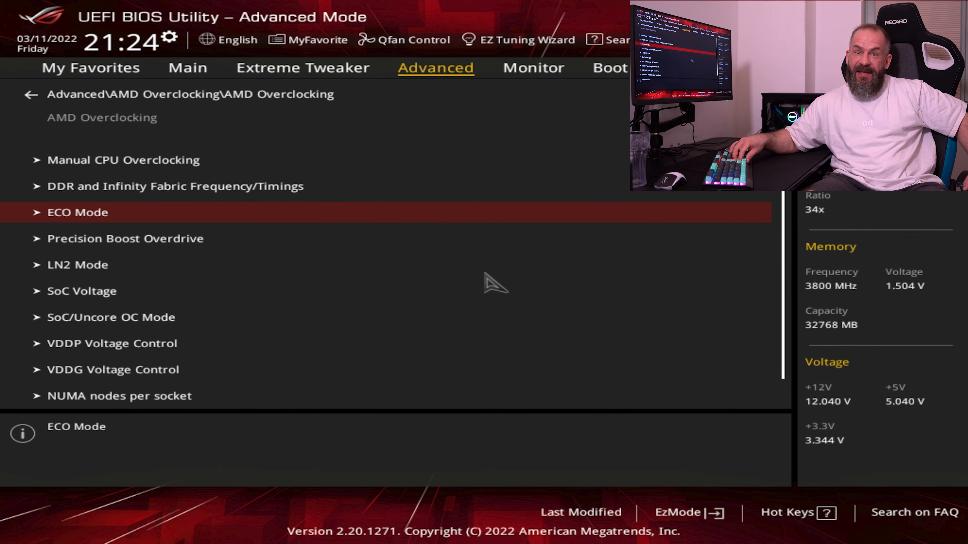
Set Precision Boost Overdrive to Disable in its AMD Overclocking submenu and return to the list
key(Down)
key(Return)
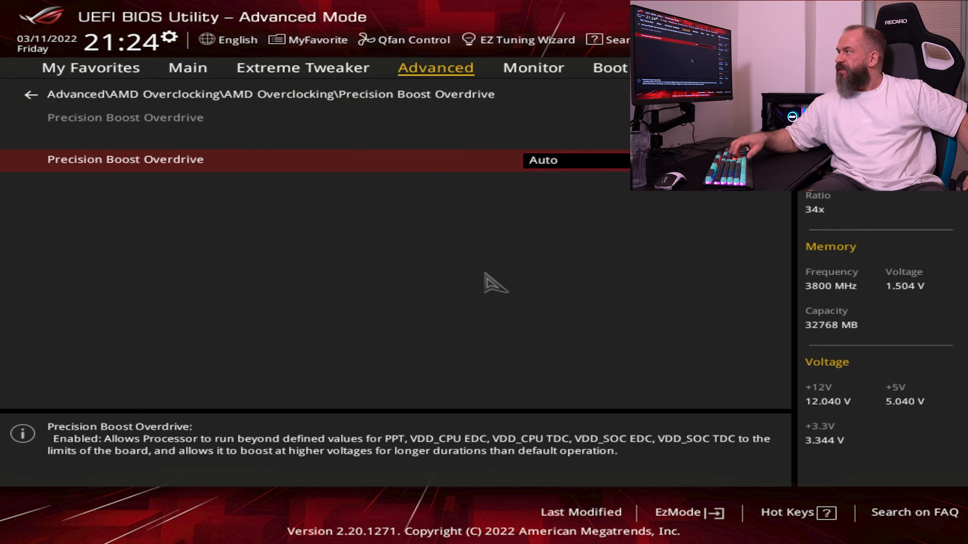
key(Return)
key(Down)
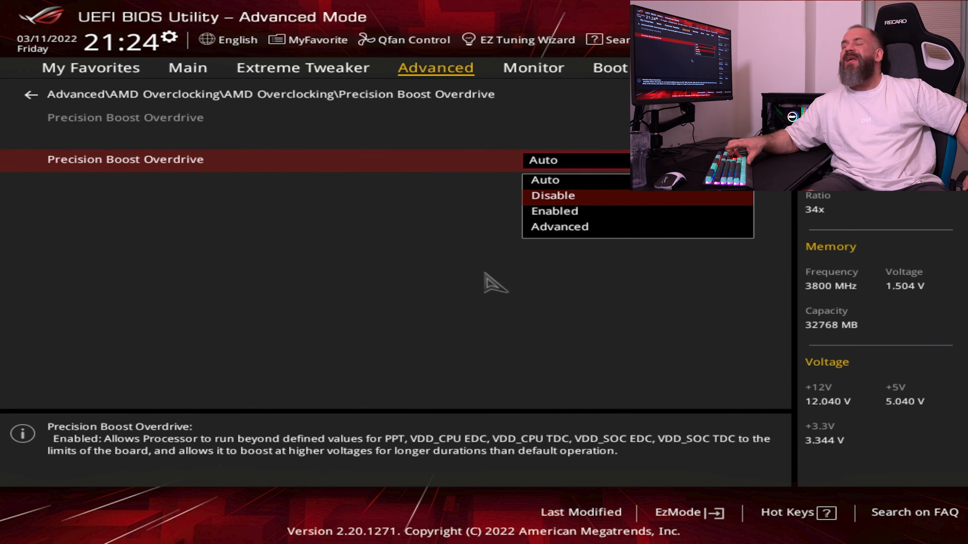
key(Return)
key(Up)
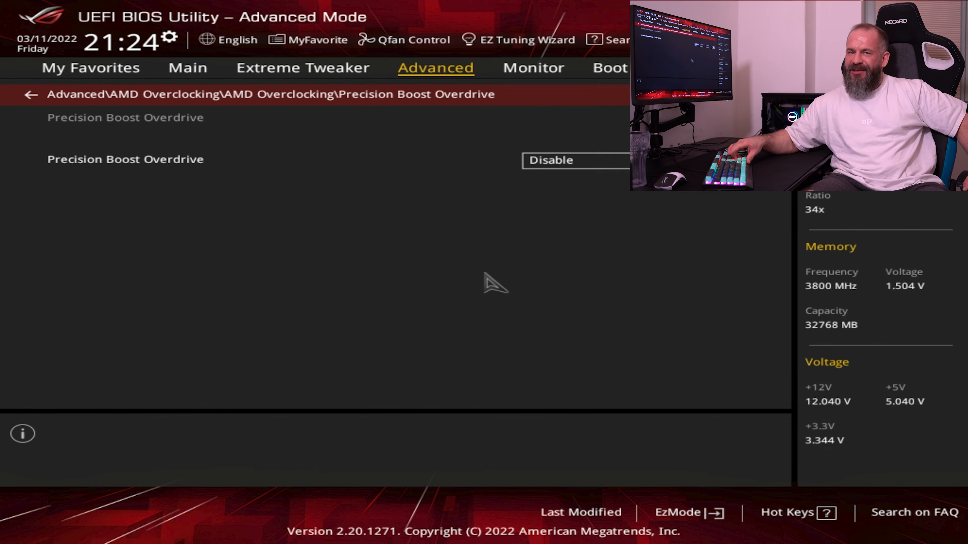
key(Return)
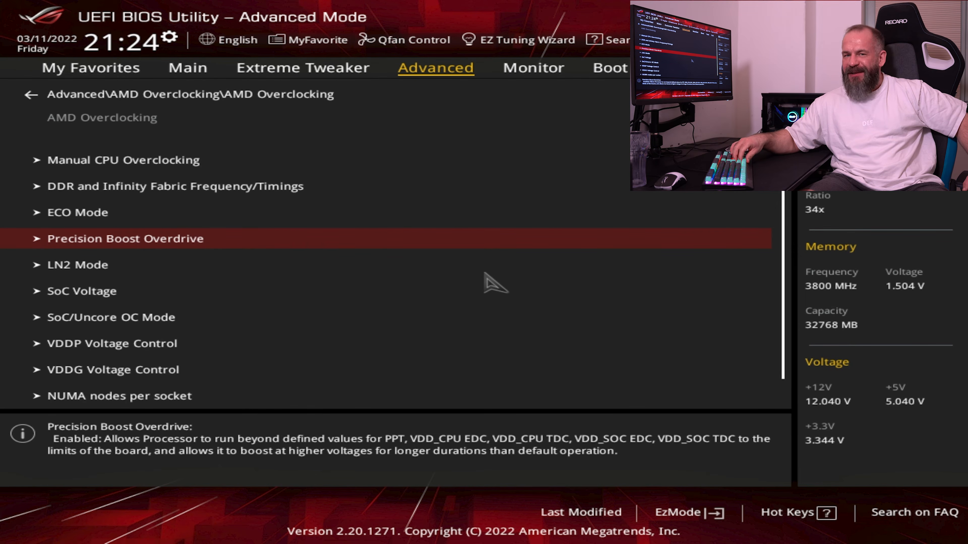
Check the LN2 Mode and SoC Voltage submenus of AMD Overclocking
key(Down)
key(Return)
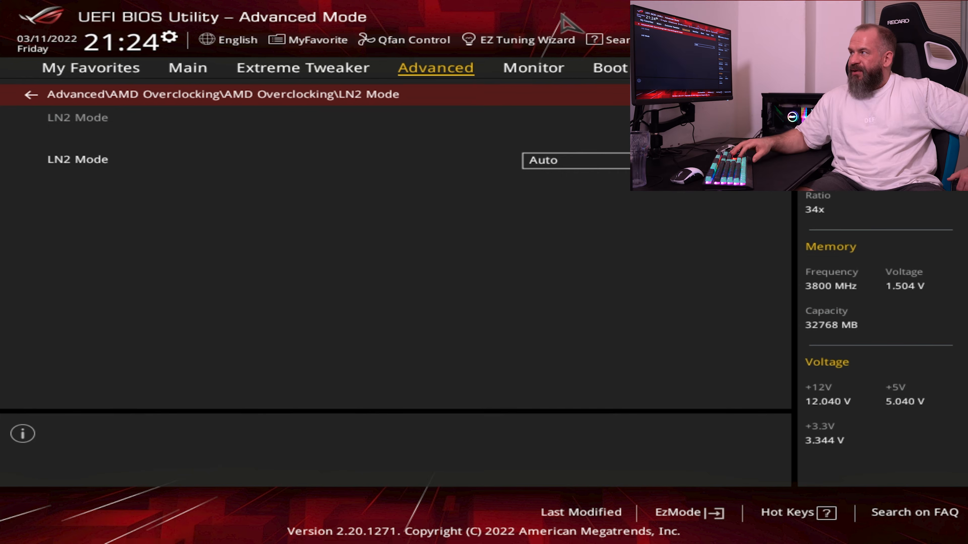
key(Escape)
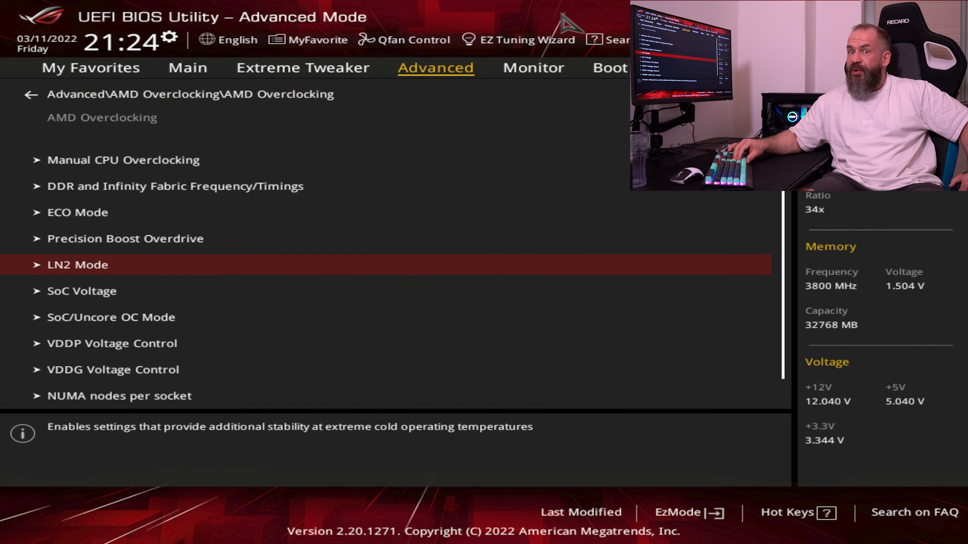
key(Down)
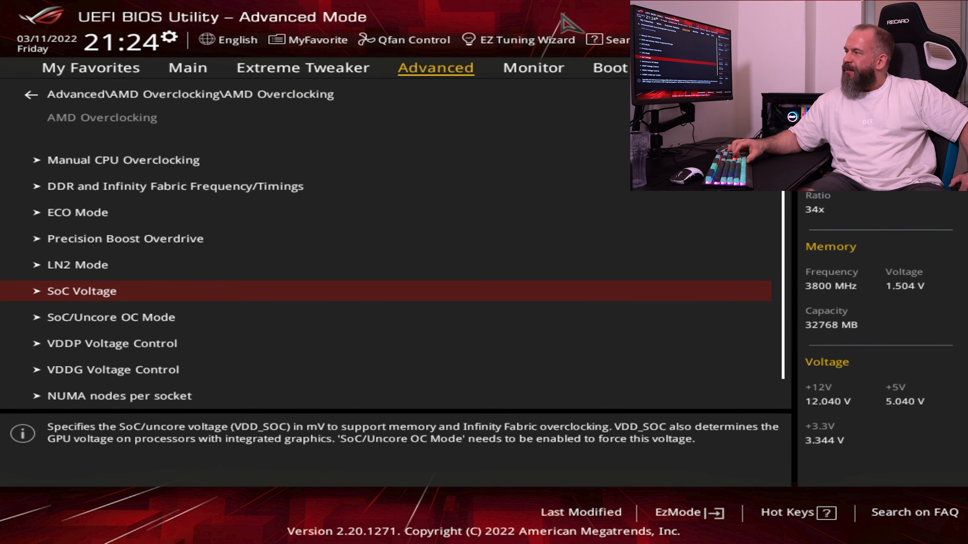
key(Return)
key(Escape)
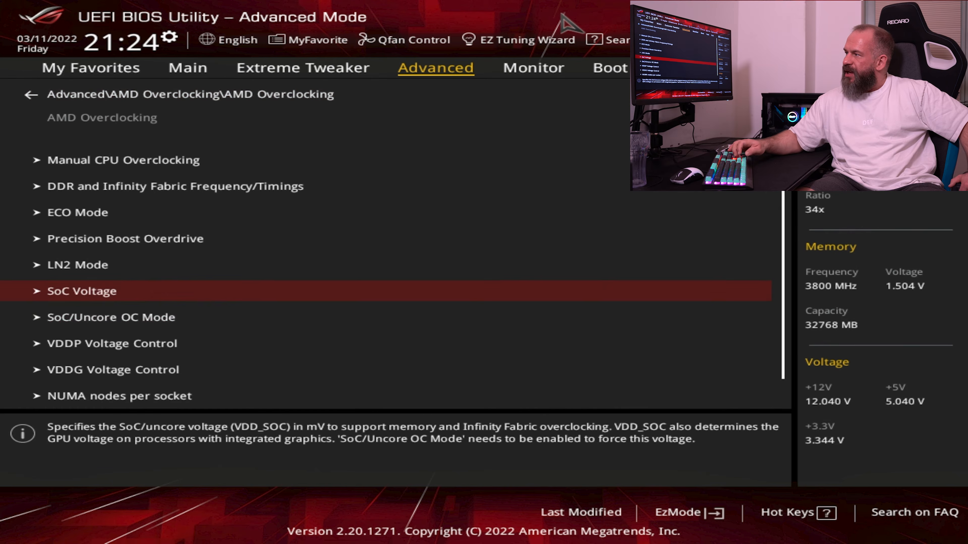
Set SoC/Uncore OC Mode to Enabled and return to the AMD Overclocking list
key(Down)
key(Return)
key(Return)
key(Up)
key(Return)
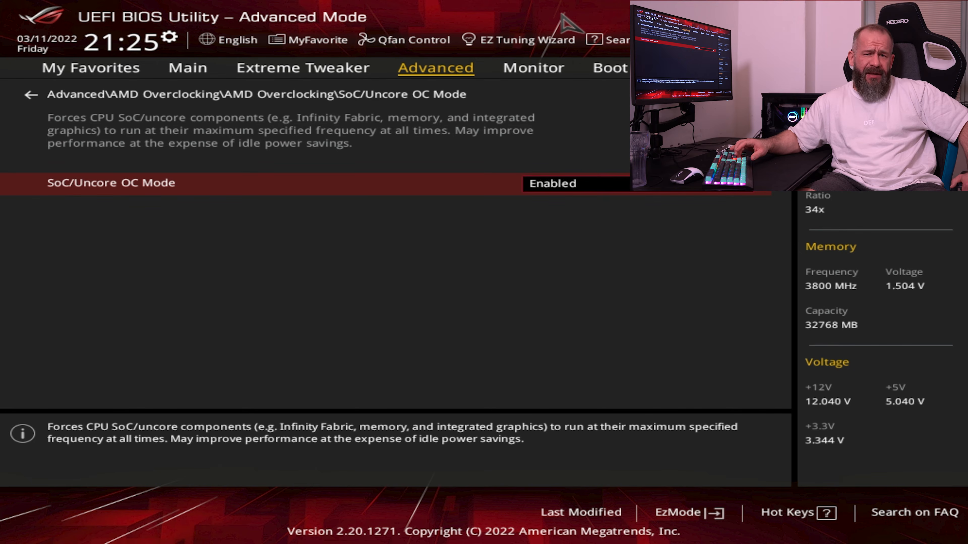
key(Up)
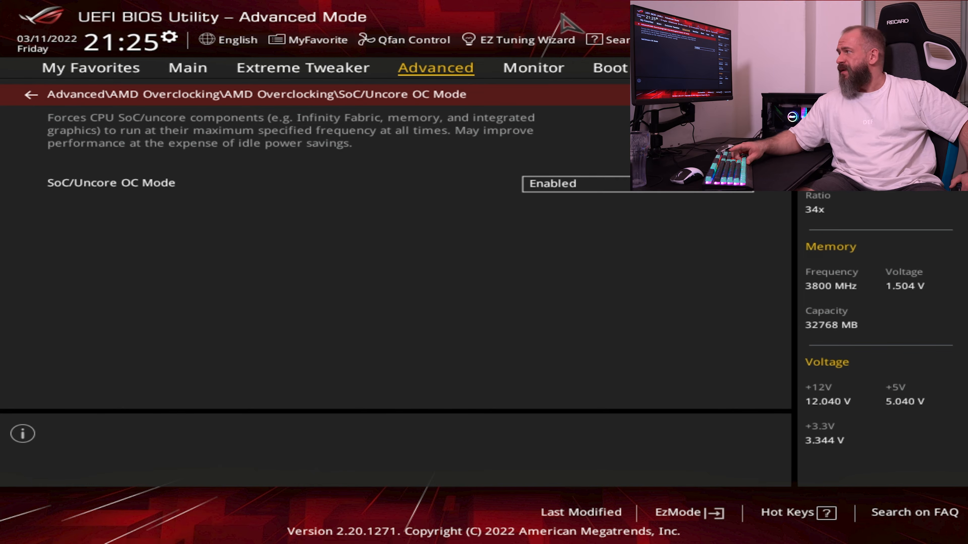
key(Escape)
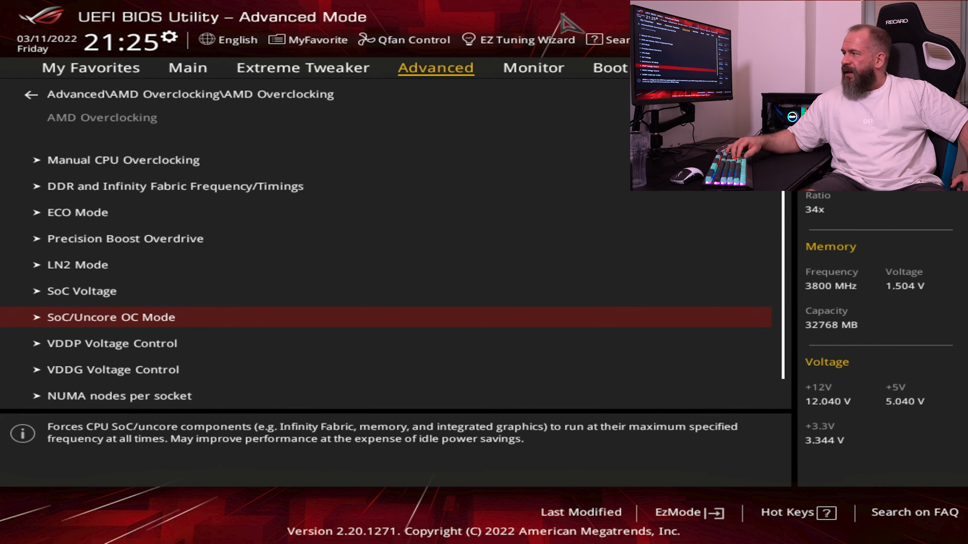
Check the VDDP Voltage Control and VDDG Voltage Control submenus
key(Down)
key(Return)
key(Escape)
key(Down)
key(Return)
key(Escape)
Set NUMA nodes per socket to NPS2 and return to the AMD Overclocking list
key(Down)
key(Return)
key(Down)
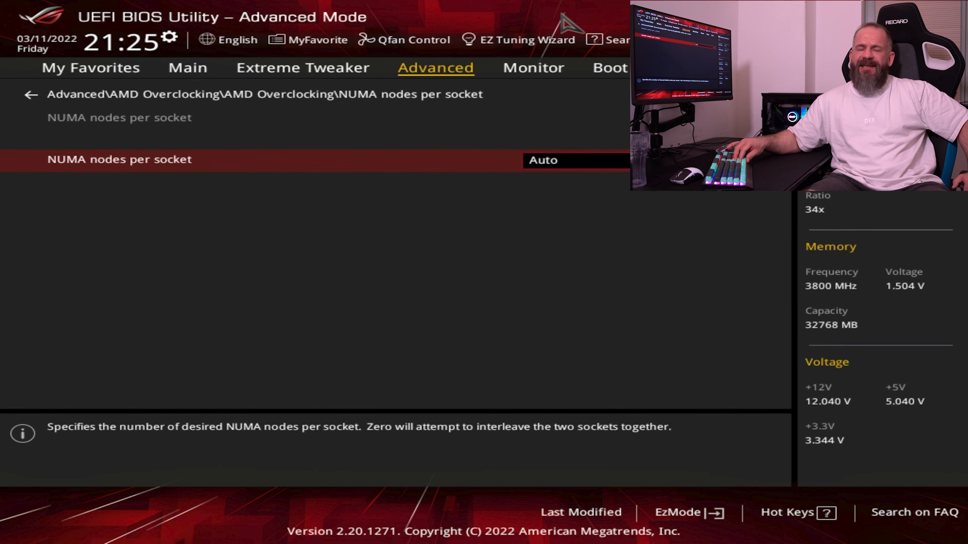
key(Return)
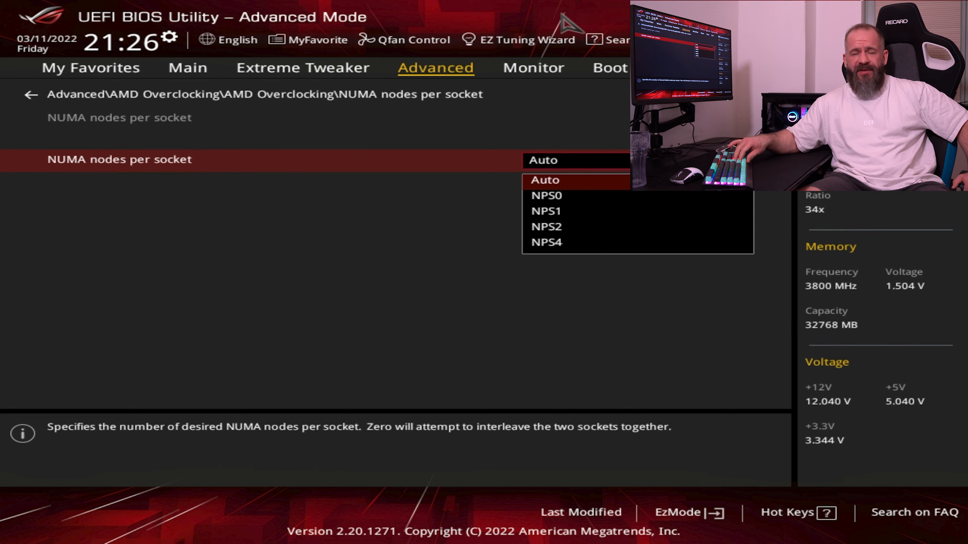
key(Down)
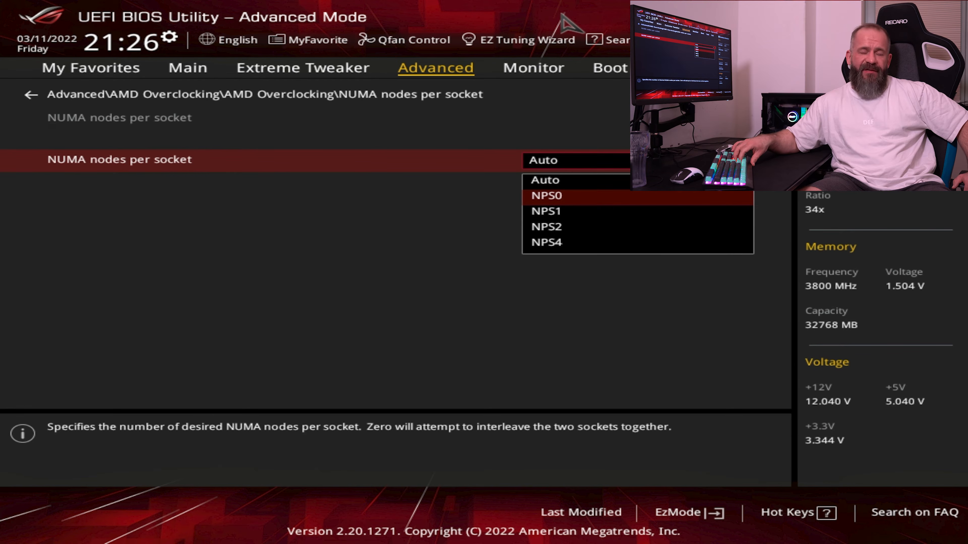
key(Down)
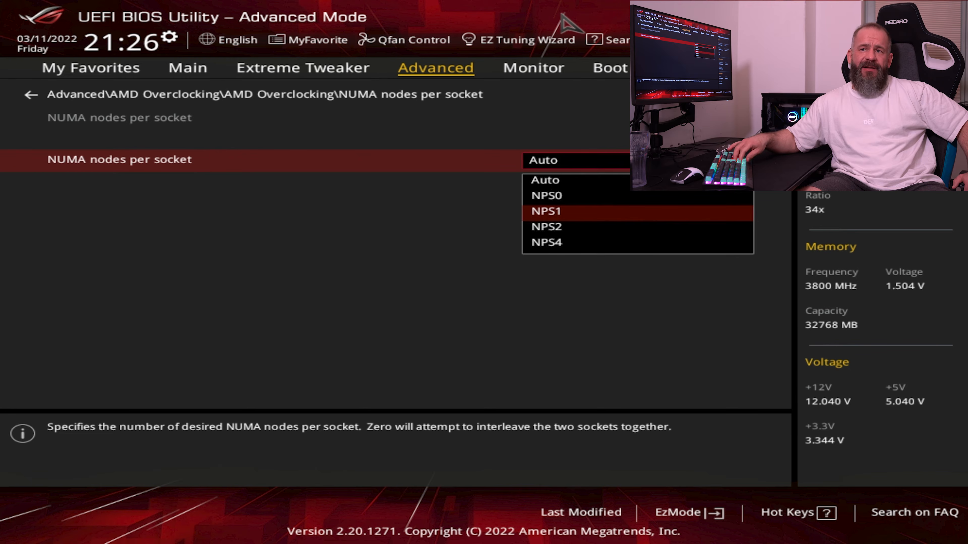
key(Down)
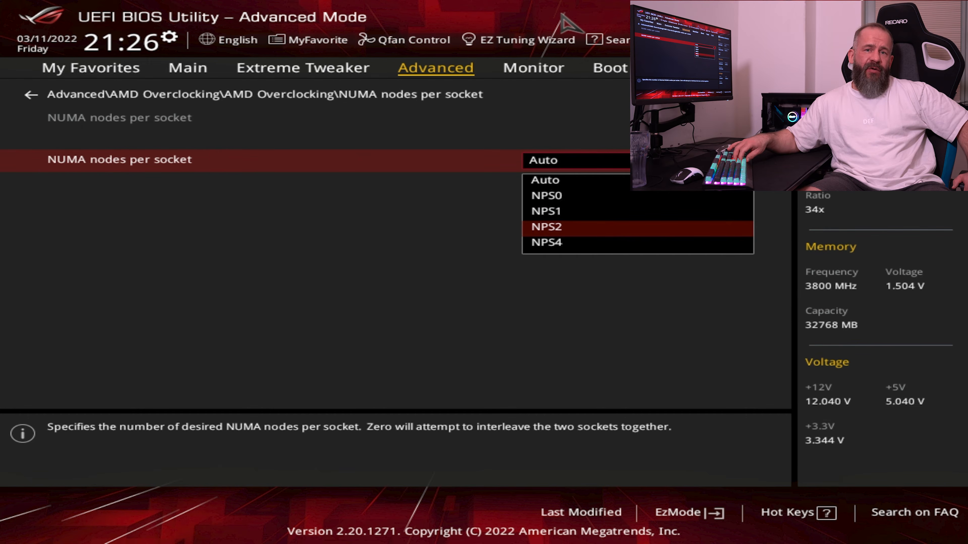
key(Down)
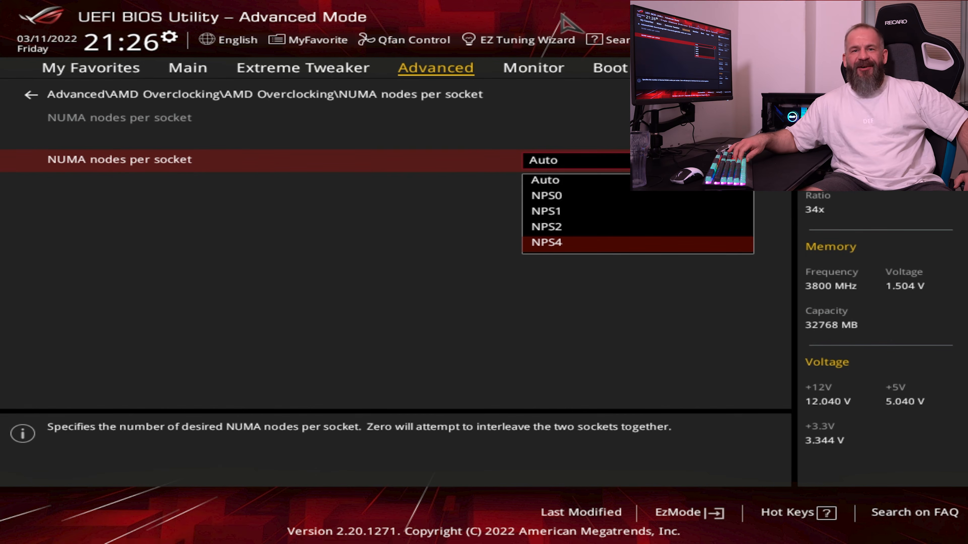
key(Up)
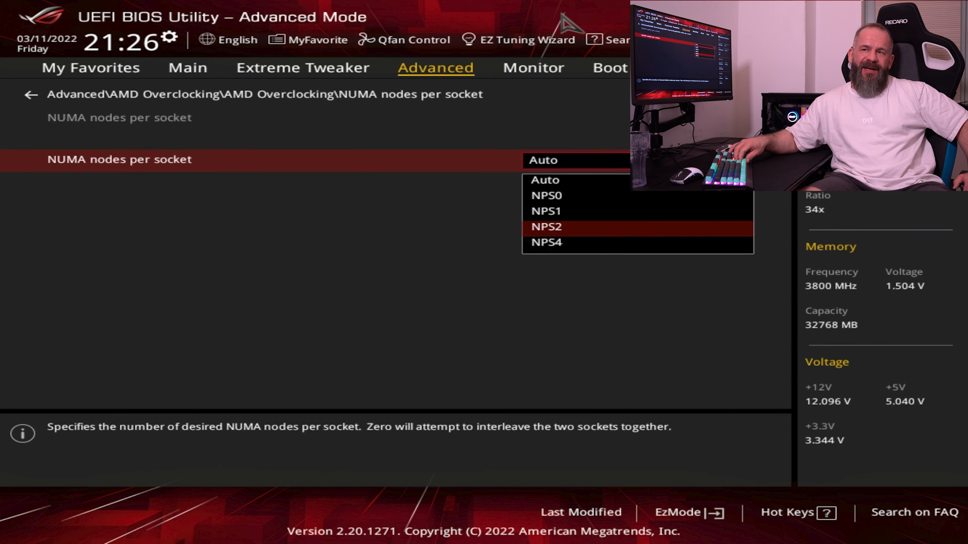
key(Up)
key(Down)
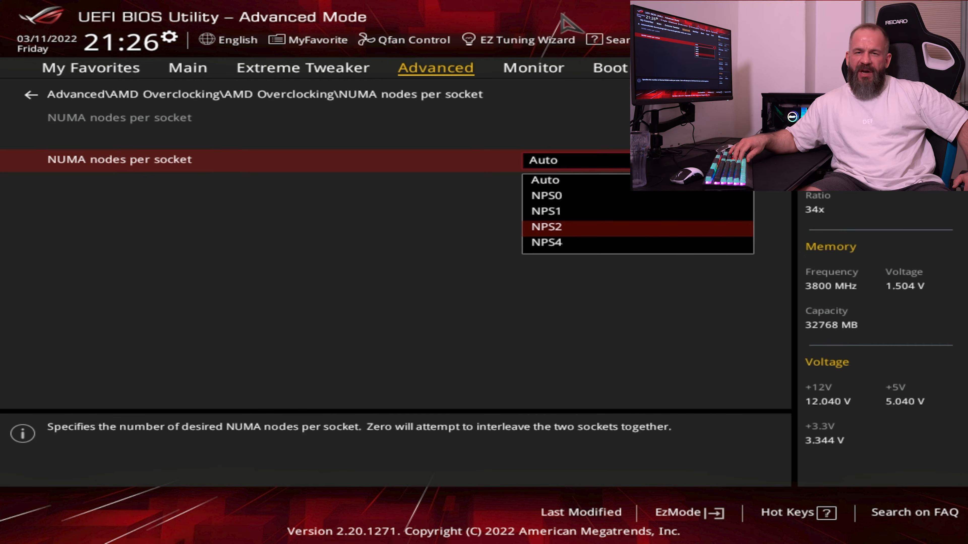
key(Return)
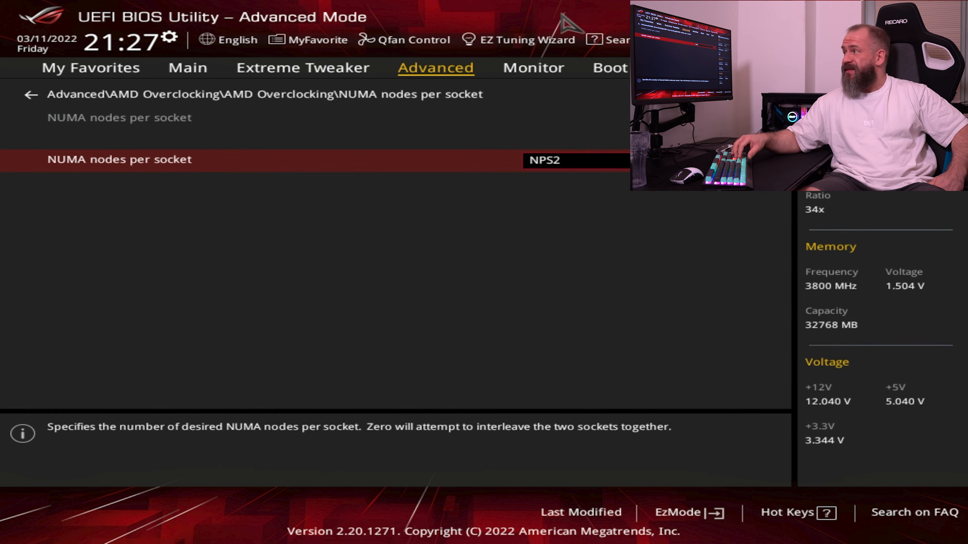
key(Up)
key(Return)
Set LCLK DPM to Disabled under LCLK Frequency Control and return to the AMD Overclocking list
key(Down)
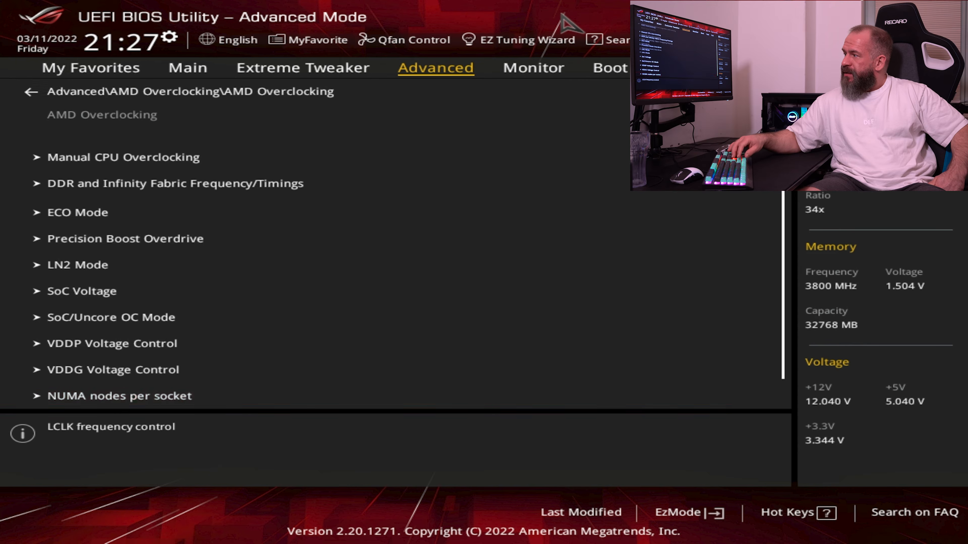
key(Return)
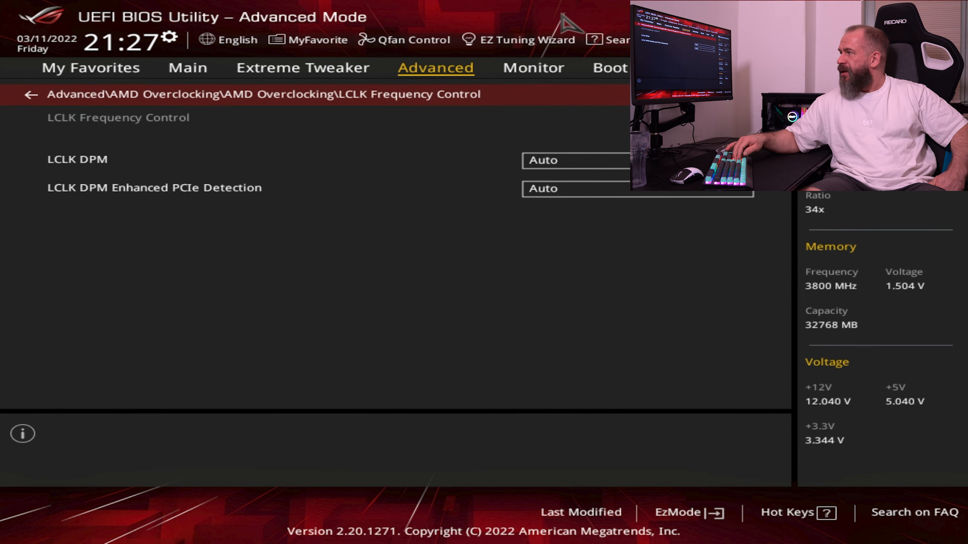
key(Down)
key(Return)
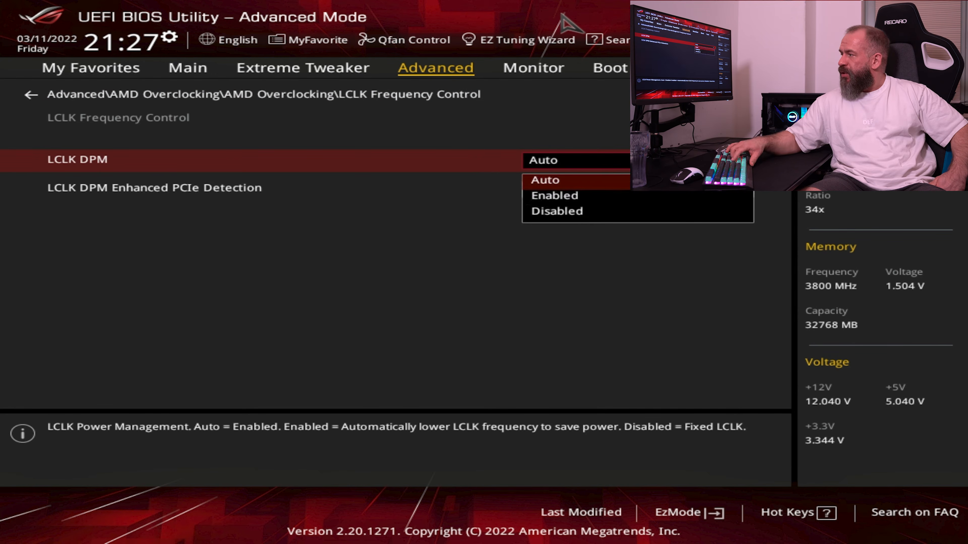
key(Down)
key(Down)
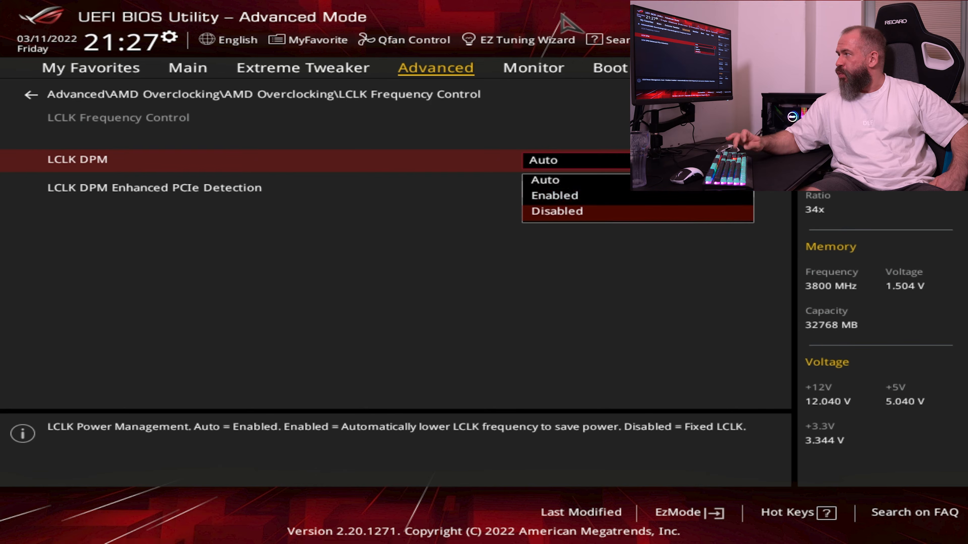
key(Return)
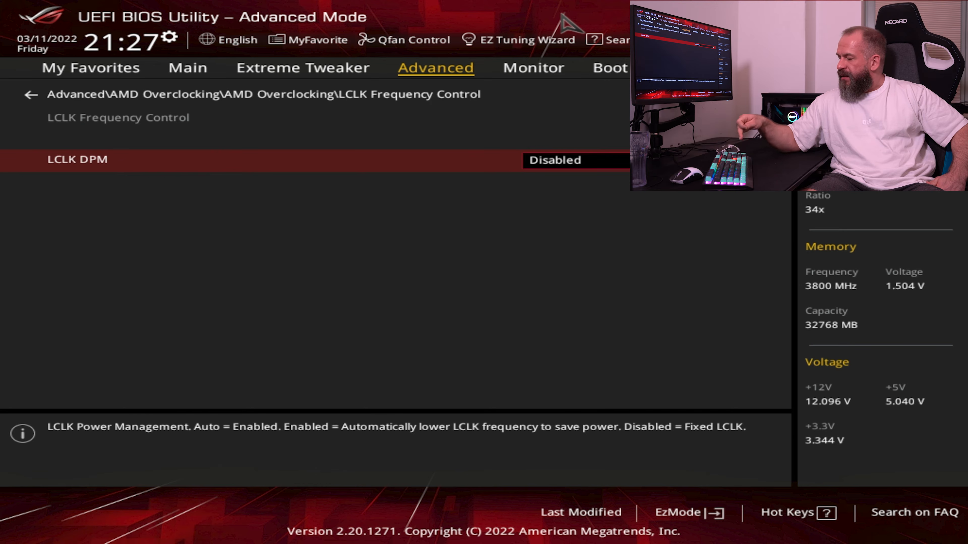
key(Up)
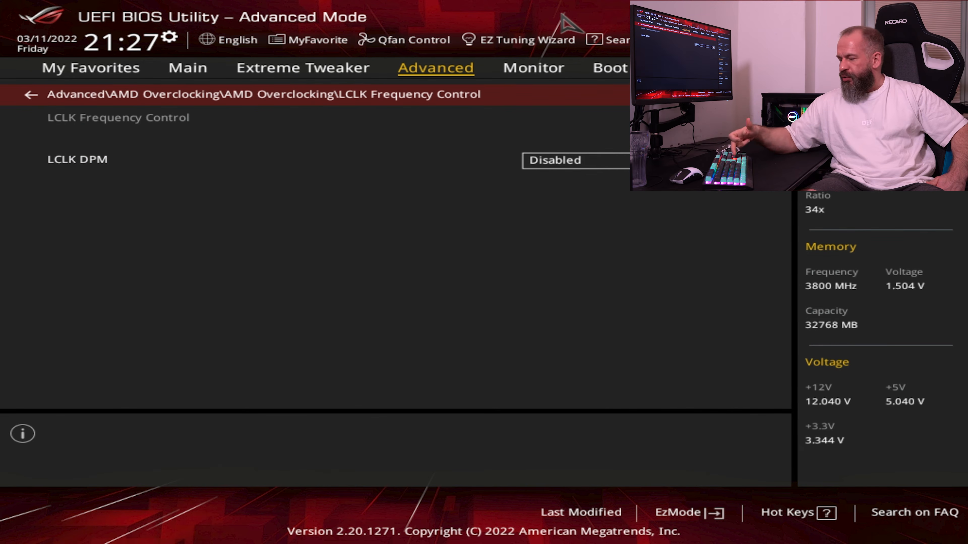
key(Return)
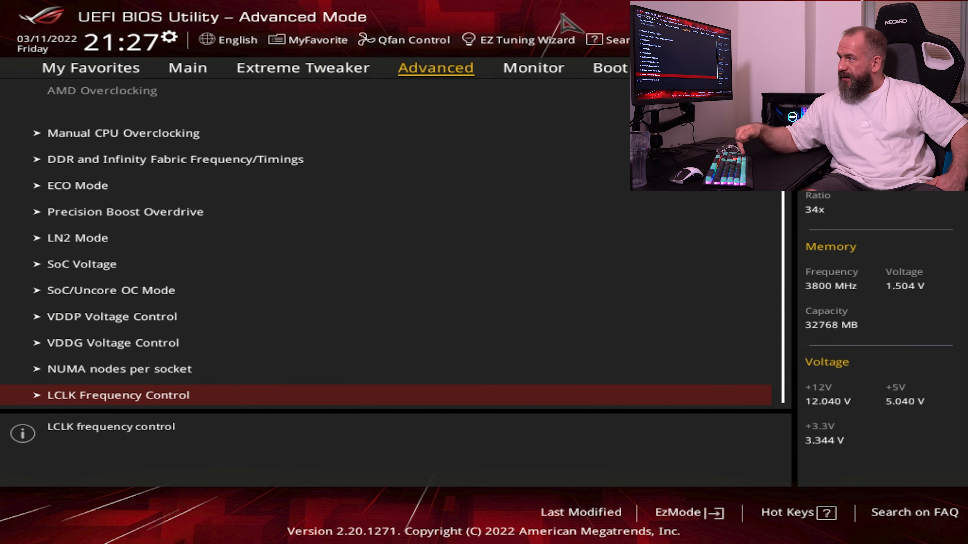
Leave the AMD Overclocking pages and open the AMD CBS page of the advanced settings
key(Up)
key(Up)
key(Up)
key(Up)
key(Up)
key(Up)
key(Up)
key(Up)
key(Up)
key(Up)
key(Up)
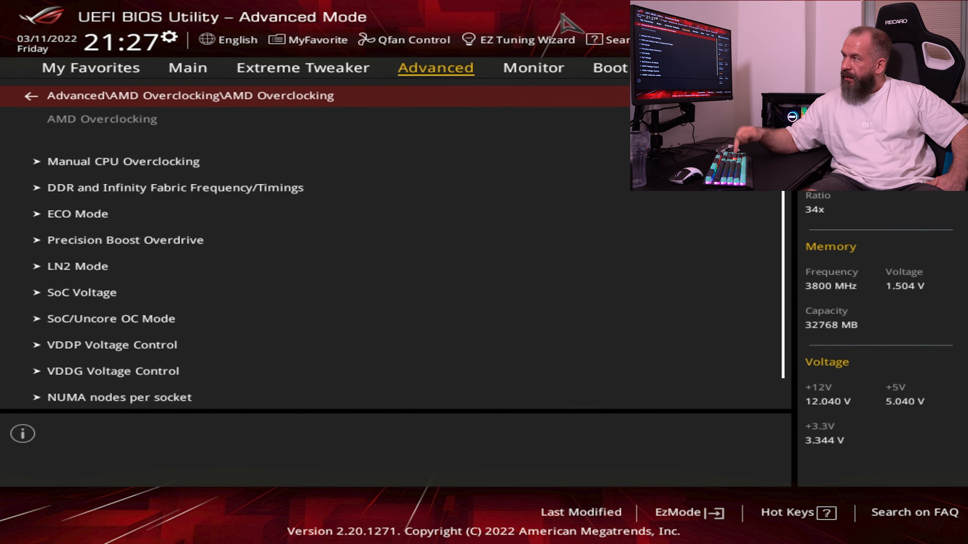
key(Return)
key(Up)
key(Return)
key(Down)
key(Down)
key(Up)
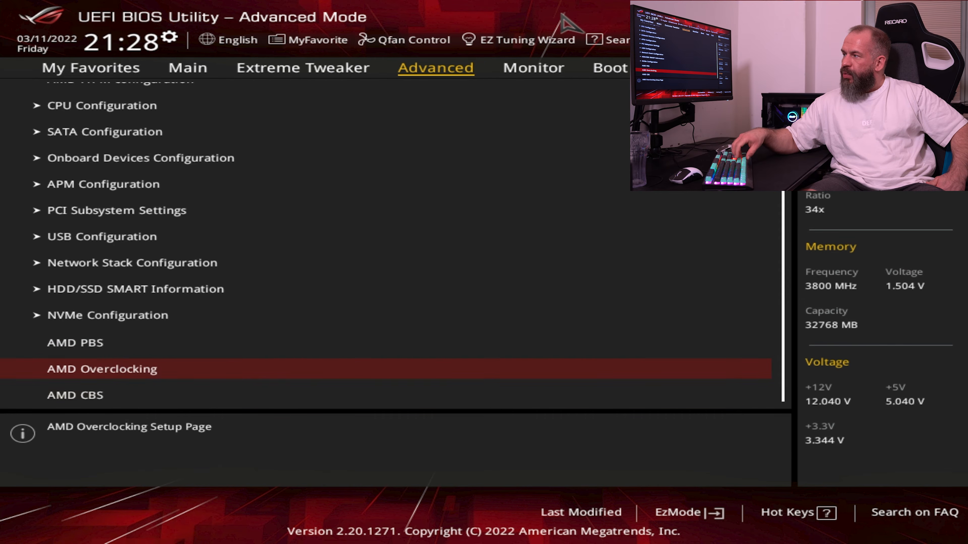
key(Down)
key(Return)
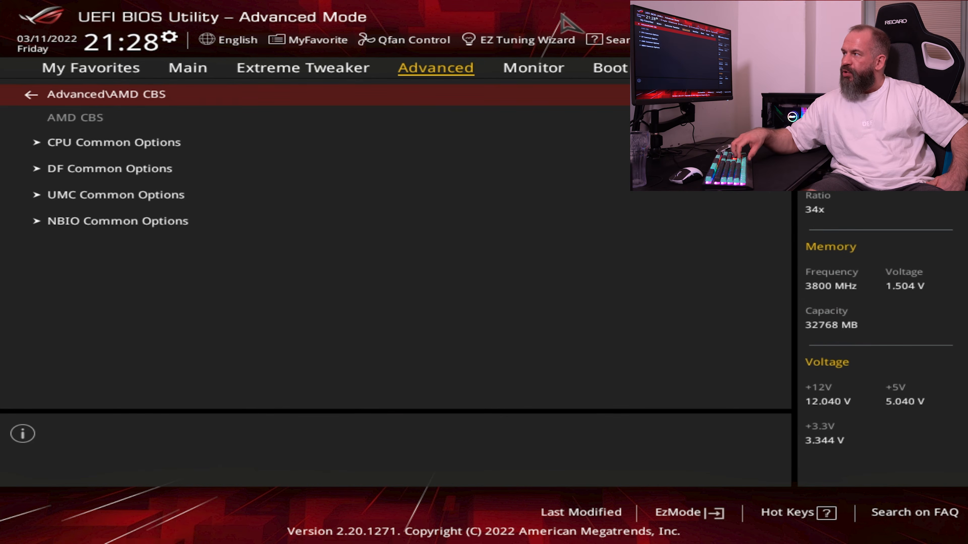
Open CPU Common Options and check its Performance submenu
key(Down)
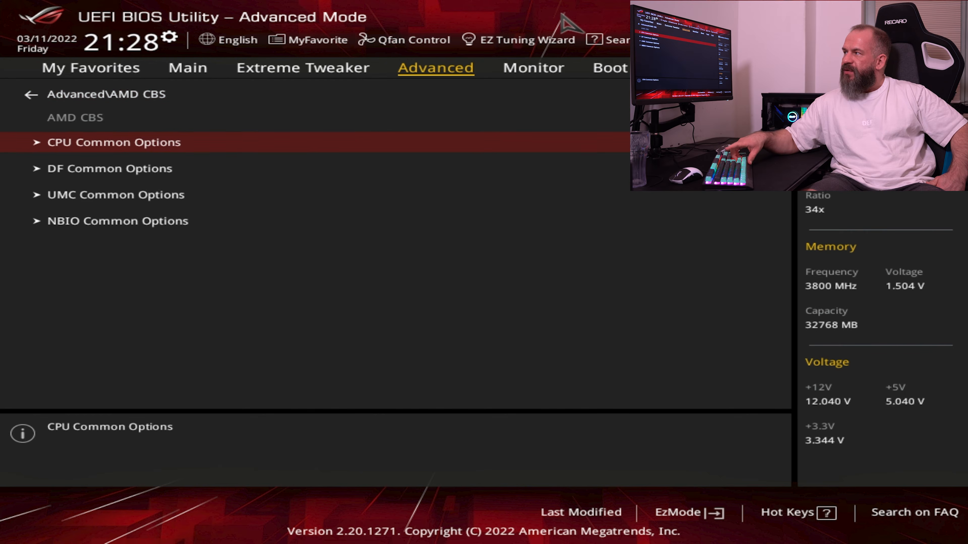
key(Return)
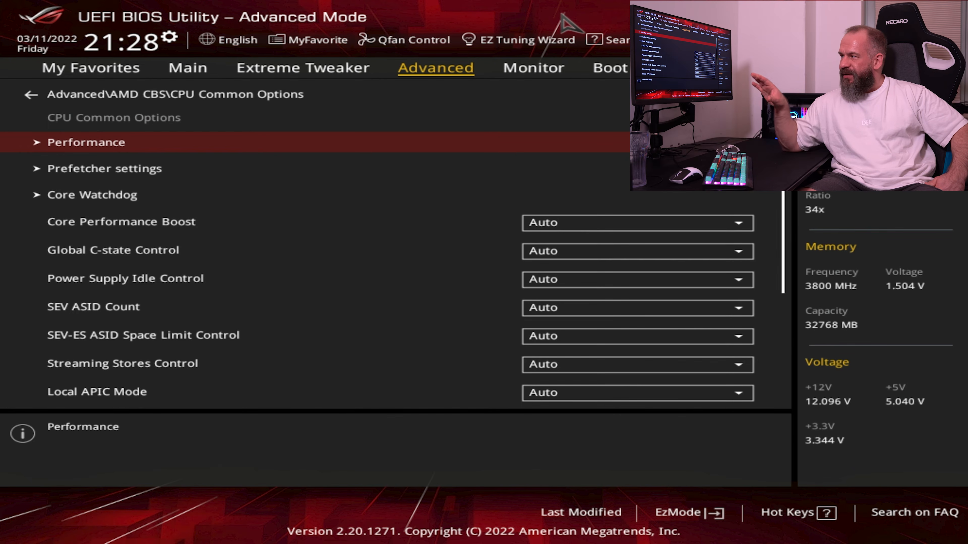
key(Return)
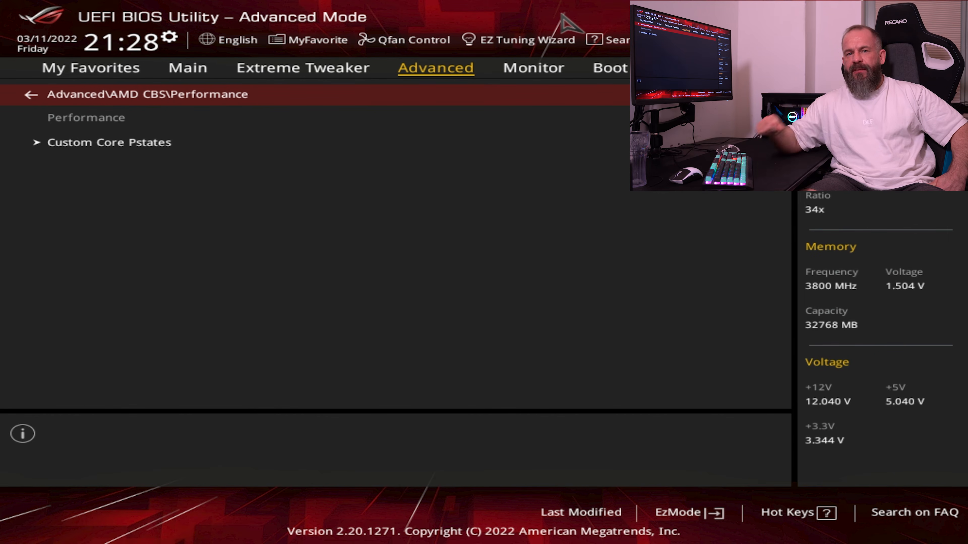
key(Escape)
Set L1 Stream HW Prefetcher to Enable in the Prefetcher settings of CPU Common Options
key(Down)
key(Return)
key(Down)
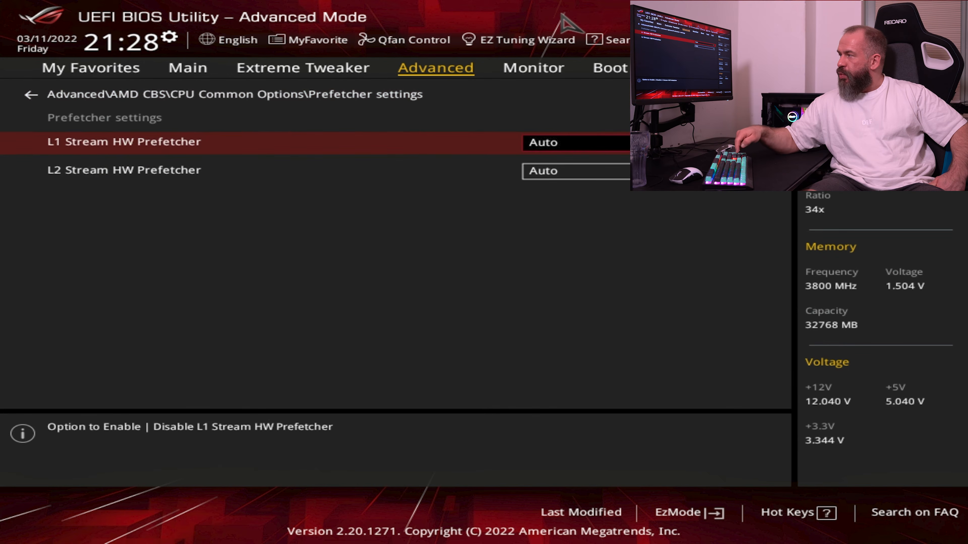
key(Return)
key(Up)
key(Return)
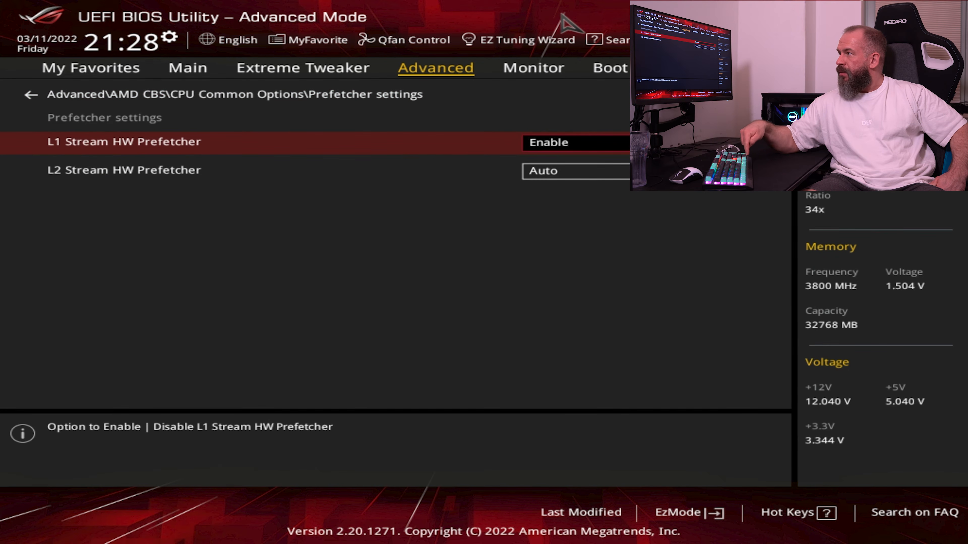
Set L2 Stream HW Prefetcher to Enable and return to CPU Common Options
key(Down)
key(Return)
key(Up)
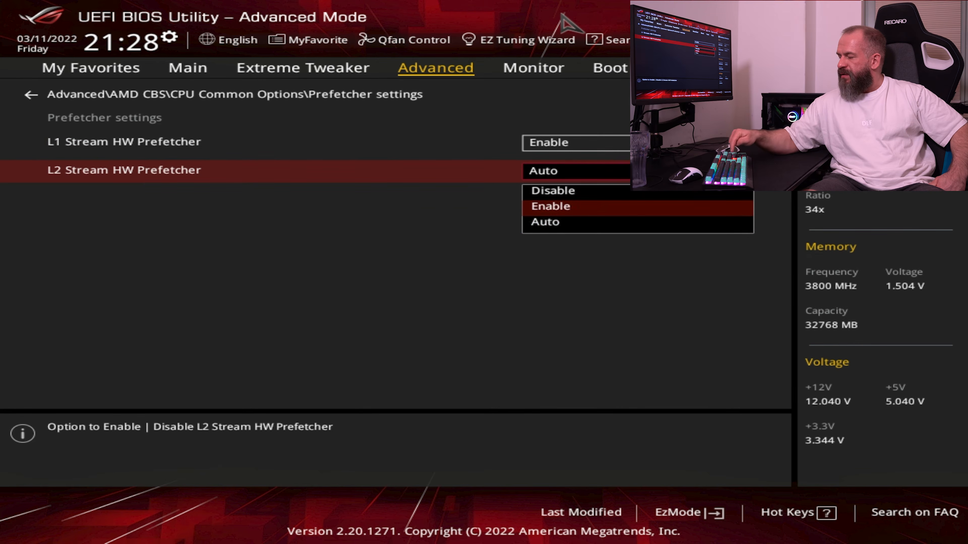
key(Return)
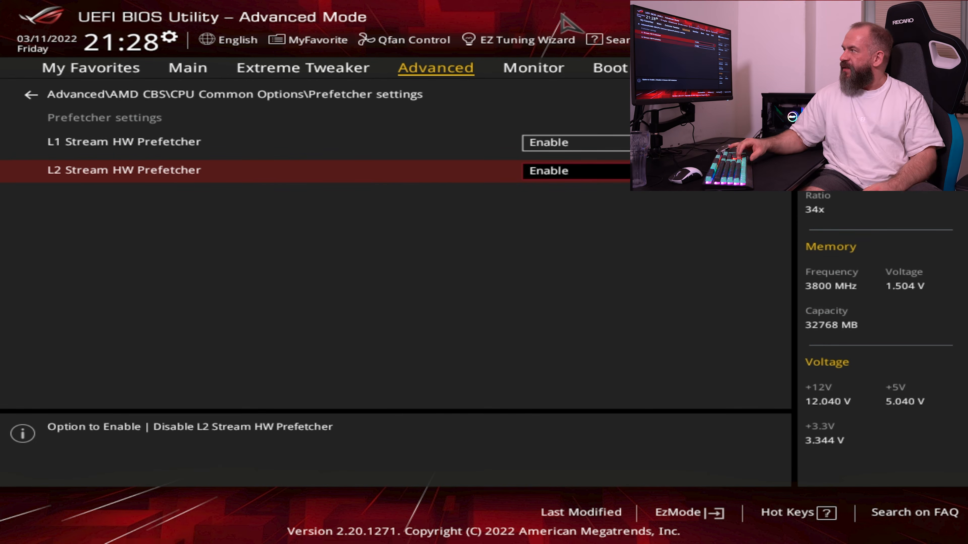
key(Escape)
Check the Core Watchdog submenu of CPU Common Options
key(Down)
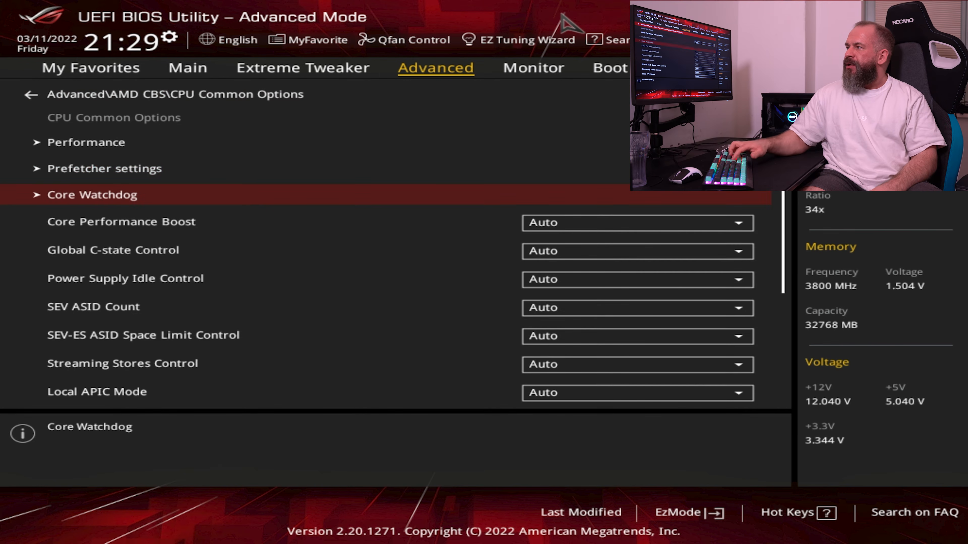
key(Return)
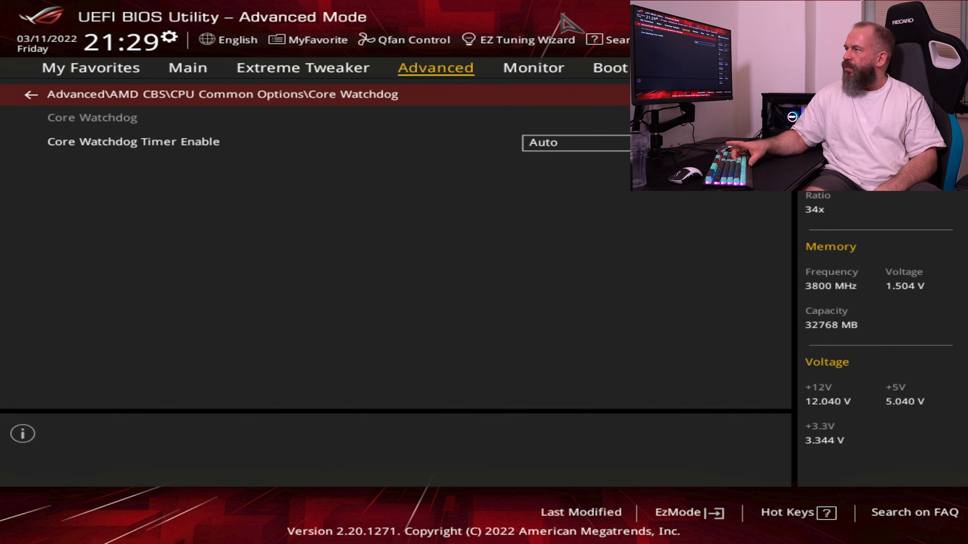
key(Escape)
Set Core Performance Boost to Disabled in CPU Common Options
key(Down)
key(Return)
key(Up)
key(Return)
Set Global C-state Control to Disabled
key(Down)
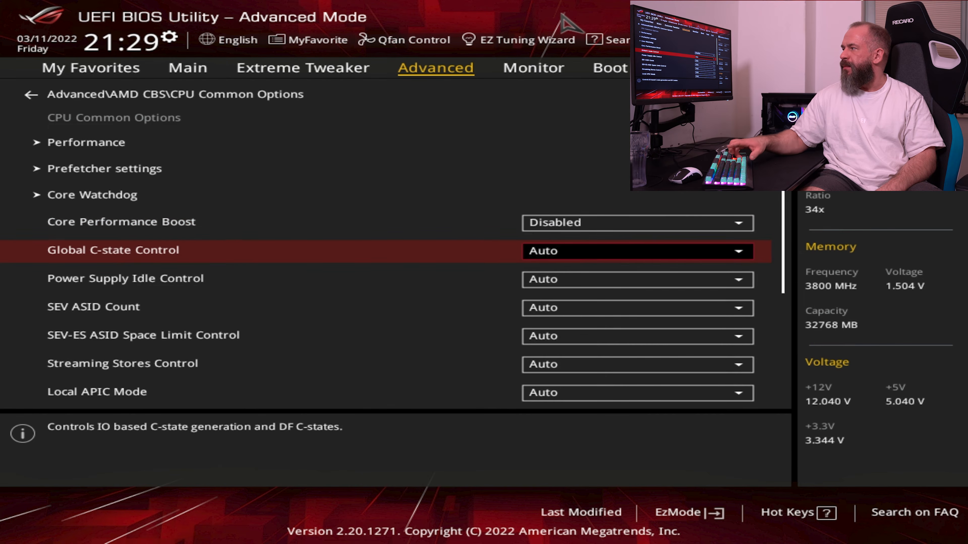
key(Return)
key(Up)
key(Up)
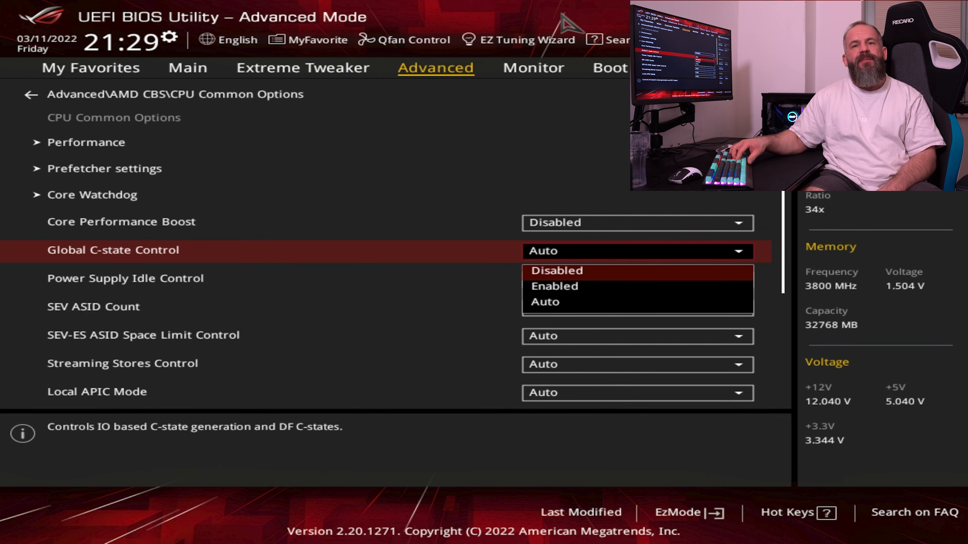
key(Return)
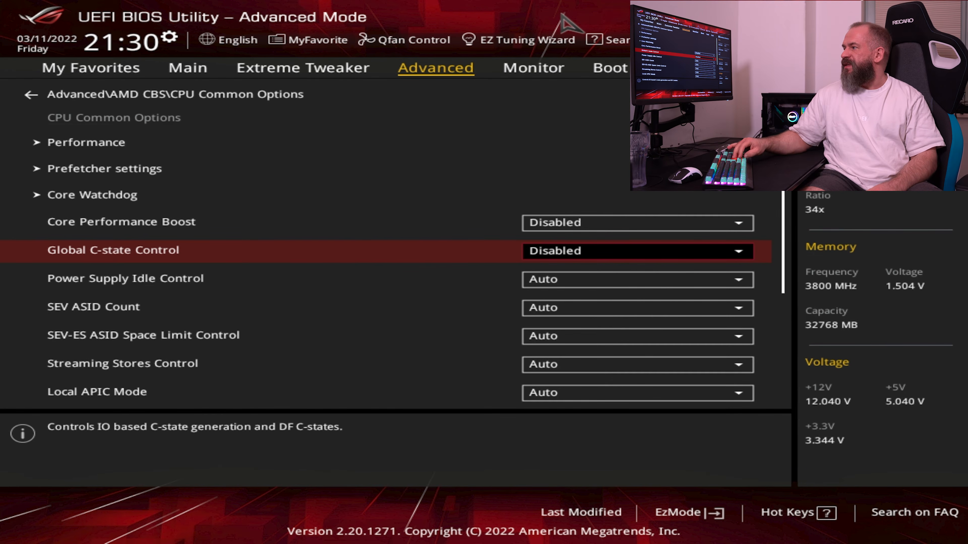
Set Power Supply Idle Control to Typical Current Idle
key(Down)
key(Return)
key(Up)
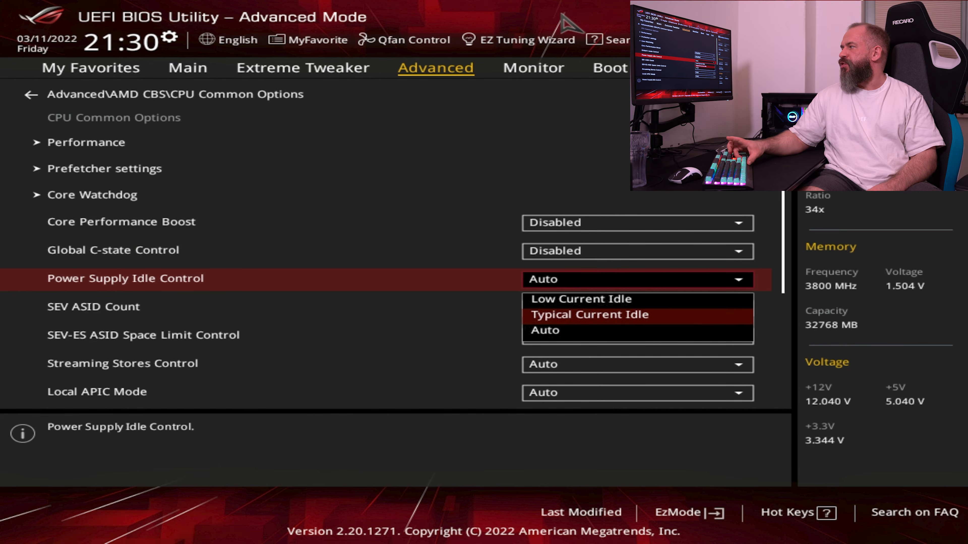
key(Return)
Review the available choices for SEV ASID Count, SEV-ES ASID Space Limit Control and Streaming Stores Control
key(Down)
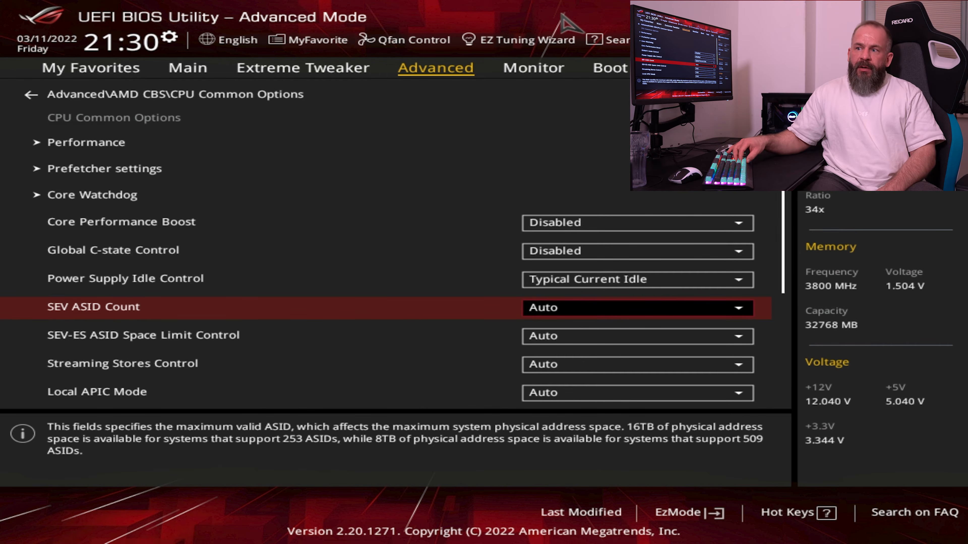
key(Down)
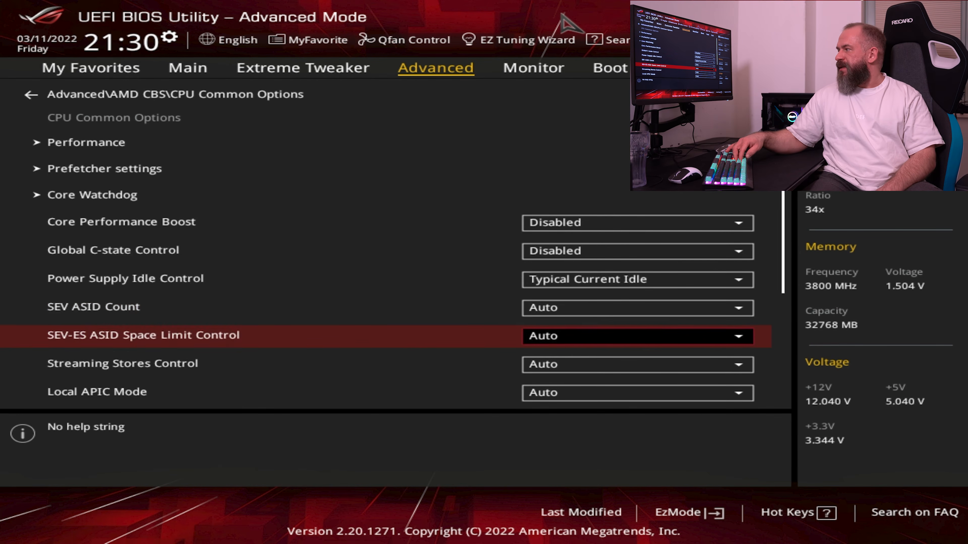
key(Down)
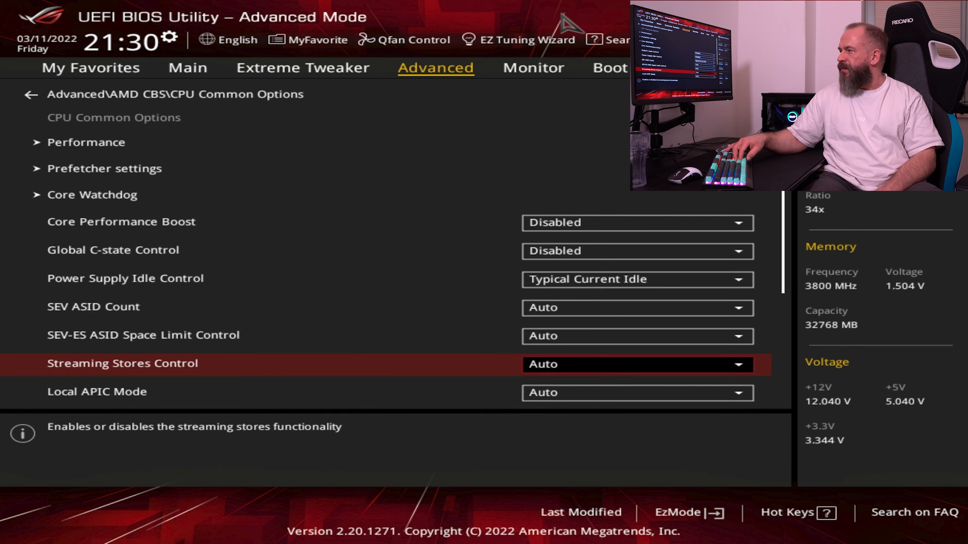
key(Up)
key(Up)
key(Return)
key(Escape)
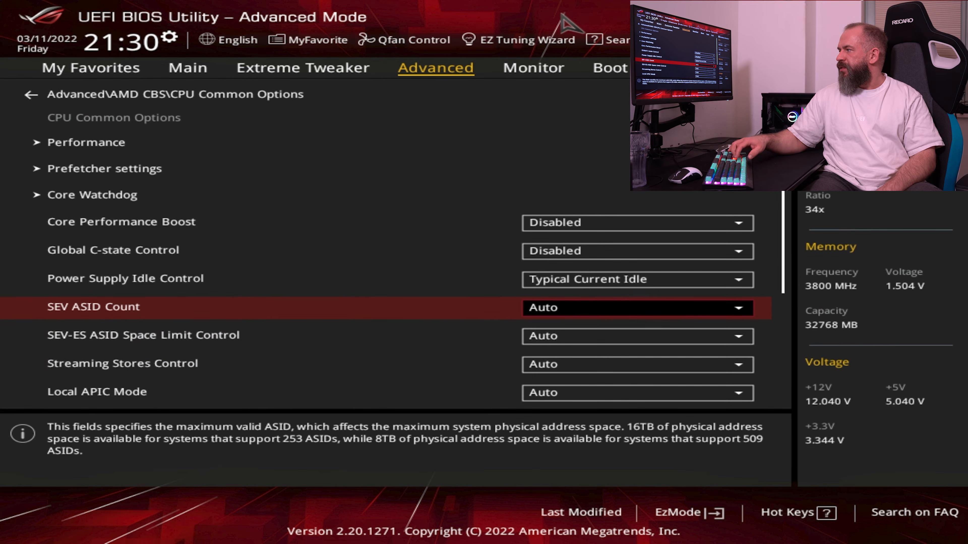
key(Down)
key(Return)
key(Escape)
key(Down)
key(Return)
key(Escape)
Go through the Local APIC Mode choices and keep Auto selected
key(Down)
key(Down)
key(Up)
key(Return)
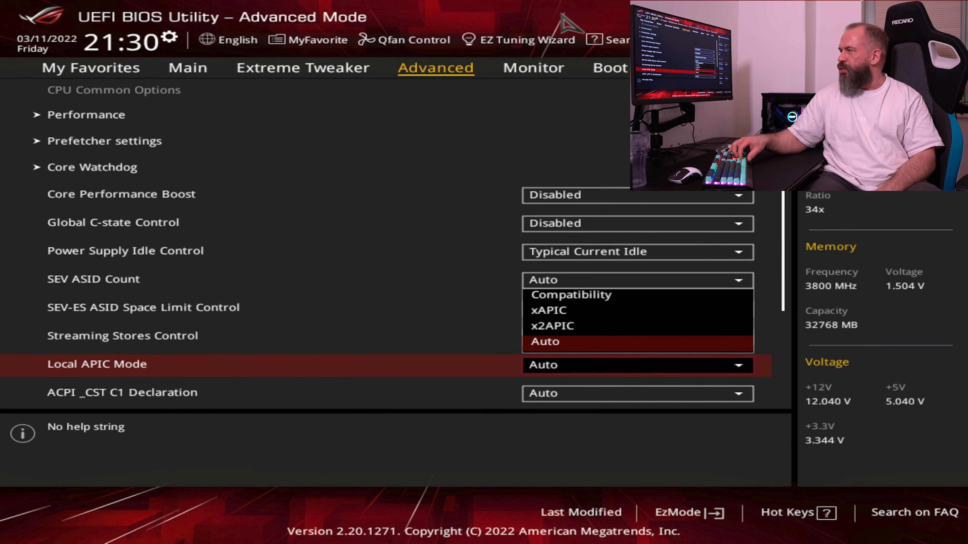
key(Up)
key(Up)
key(Down)
key(Down)
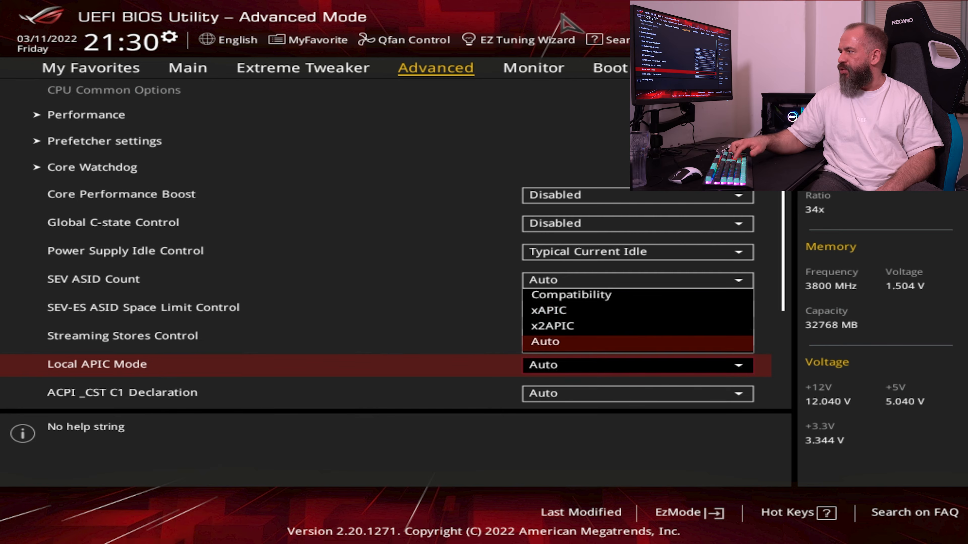
key(Return)
Set ACPI _CST C1 Declaration to Disabled
key(Down)
key(Return)
key(Up)
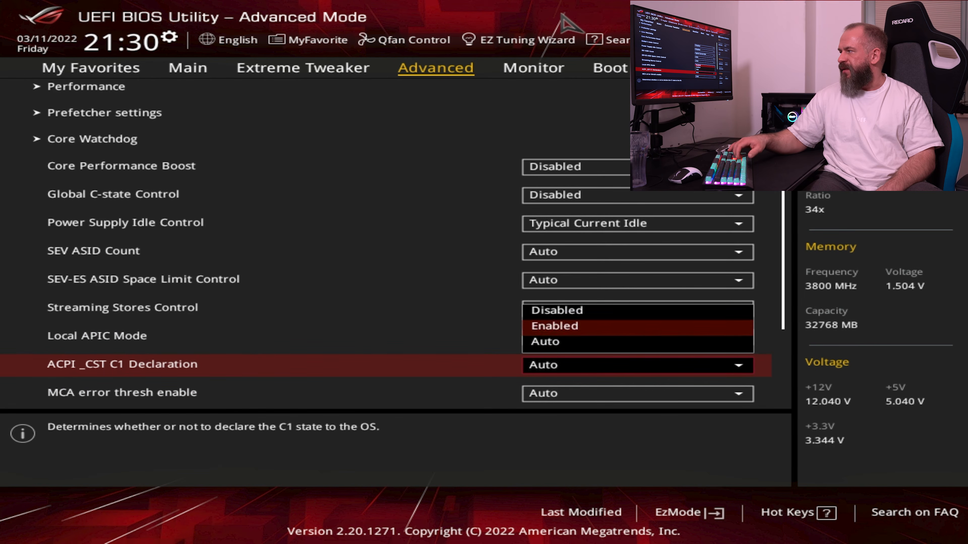
key(Up)
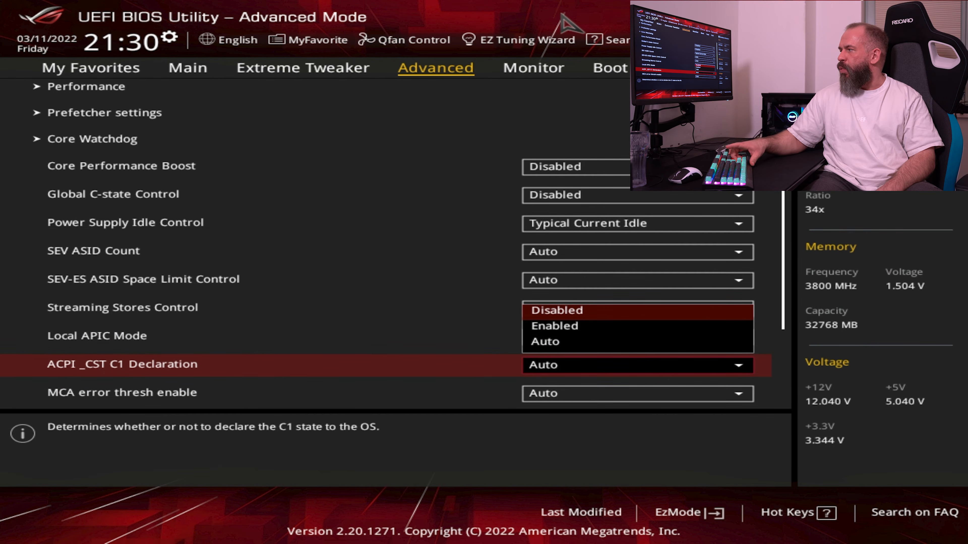
key(Return)
Review the remaining CPU Common Options down to IBS hardware workaround, and return to the AMD CBS list
key(Down)
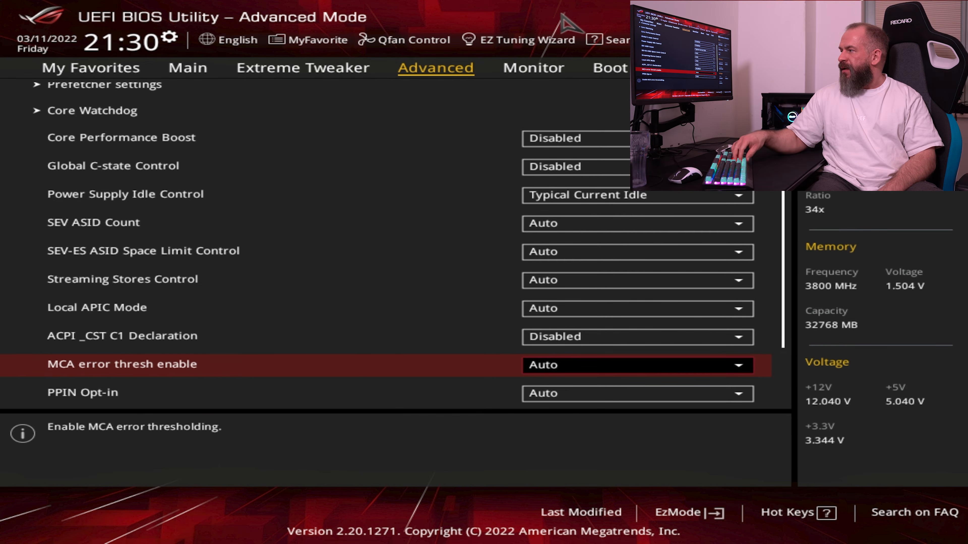
key(Down)
key(Down)
key(Down)
key(Down)
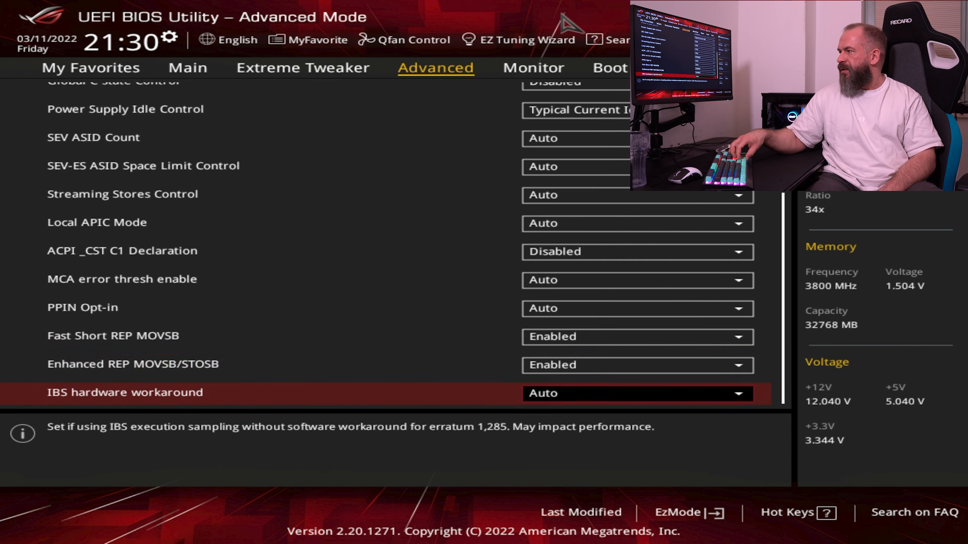
key(Up)
key(Up)
key(Up)
key(Up)
key(Up)
key(Up)
key(Up)
key(Up)
key(Up)
key(Up)
key(Up)
key(Up)
key(Up)
key(Up)
key(Up)
key(Up)
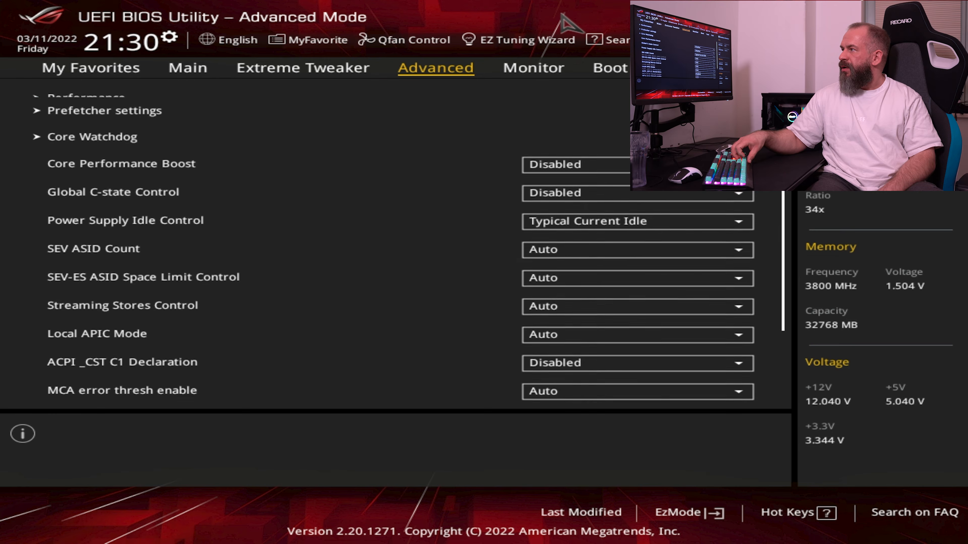
key(Escape)
Open DF Common Options and check its Scrubber submenu
key(Down)
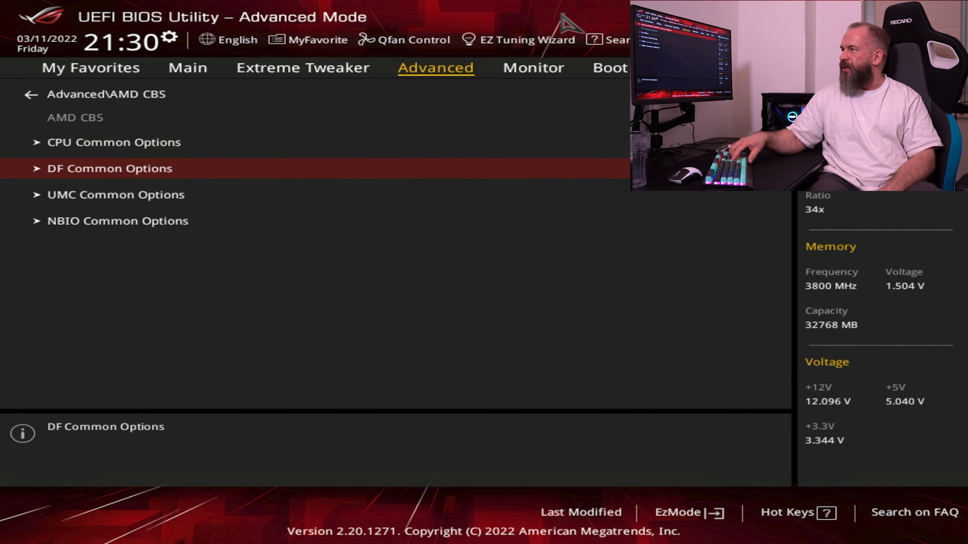
key(Return)
key(Down)
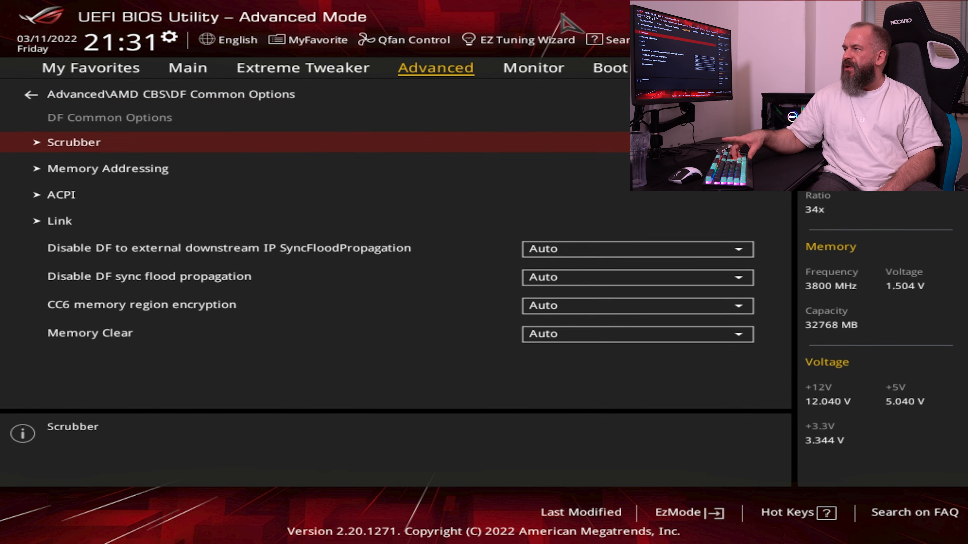
key(Return)
key(Escape)
Set NUMA nodes per socket to NPS2 in the Memory Addressing submenu of DF Common Options
key(Down)
key(Return)
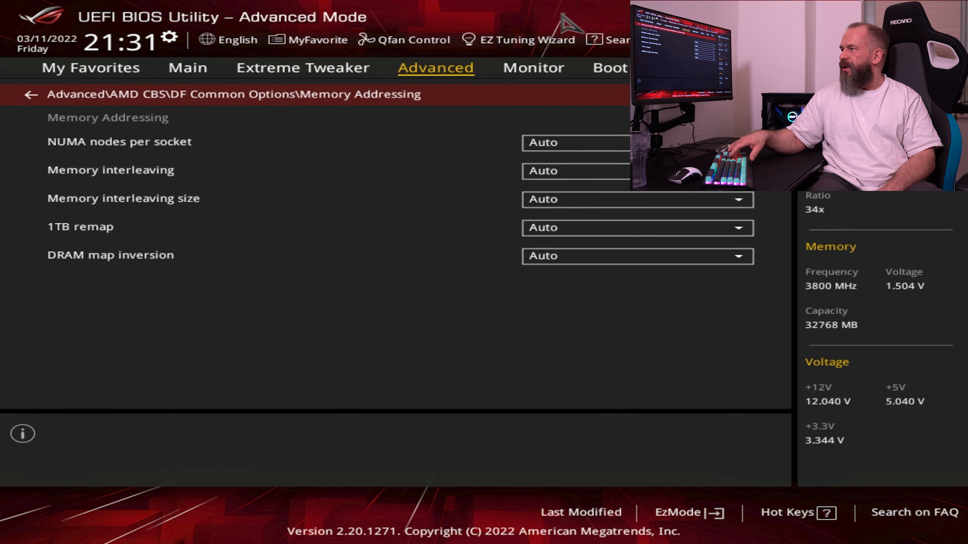
key(Down)
key(Return)
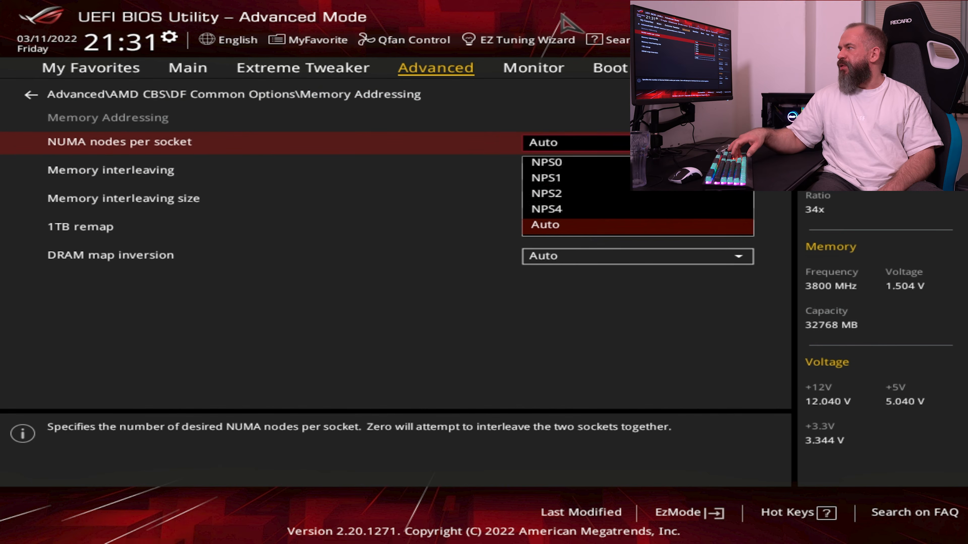
key(Up)
key(Up)
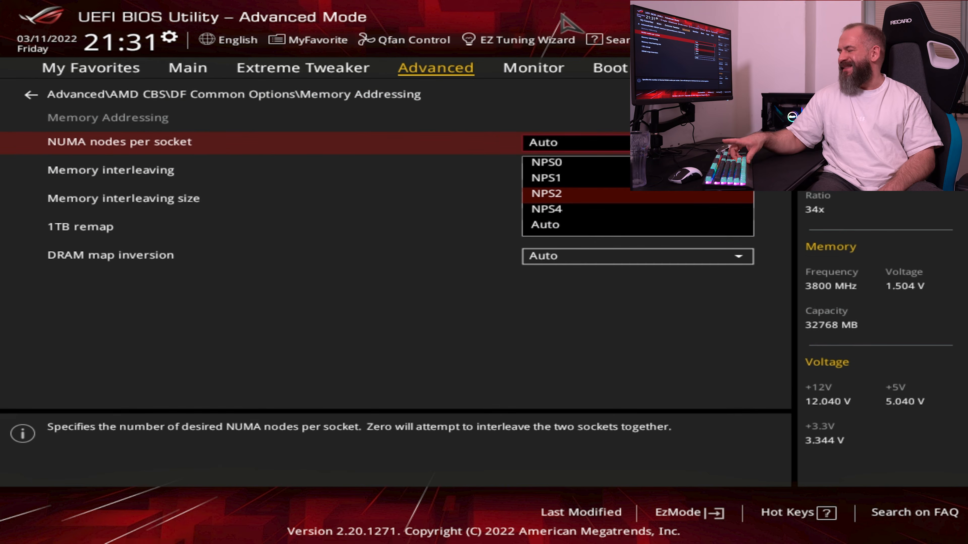
key(Return)
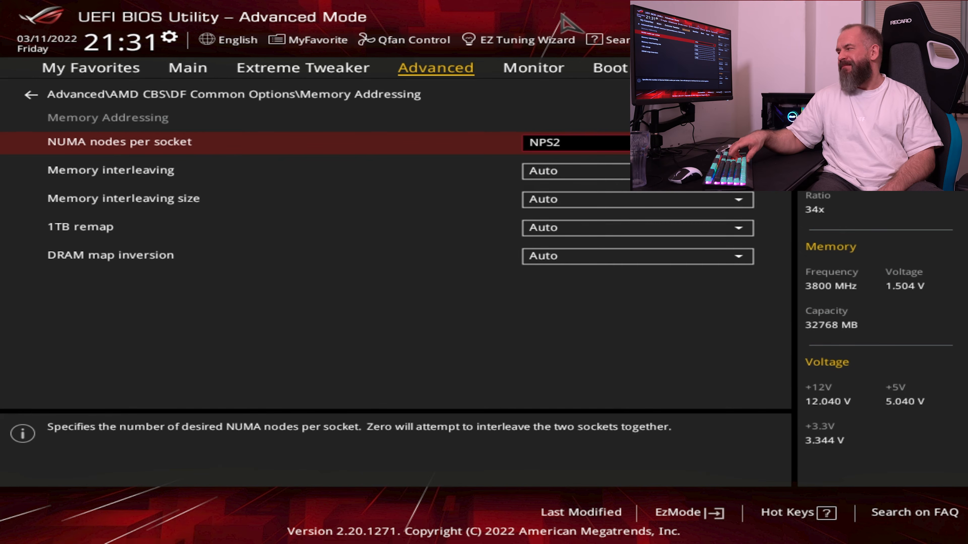
Keep Memory interleaving on Auto, set Memory interleaving size to 512 Bytes and return to DF Common Options
key(Up)
key(Down)
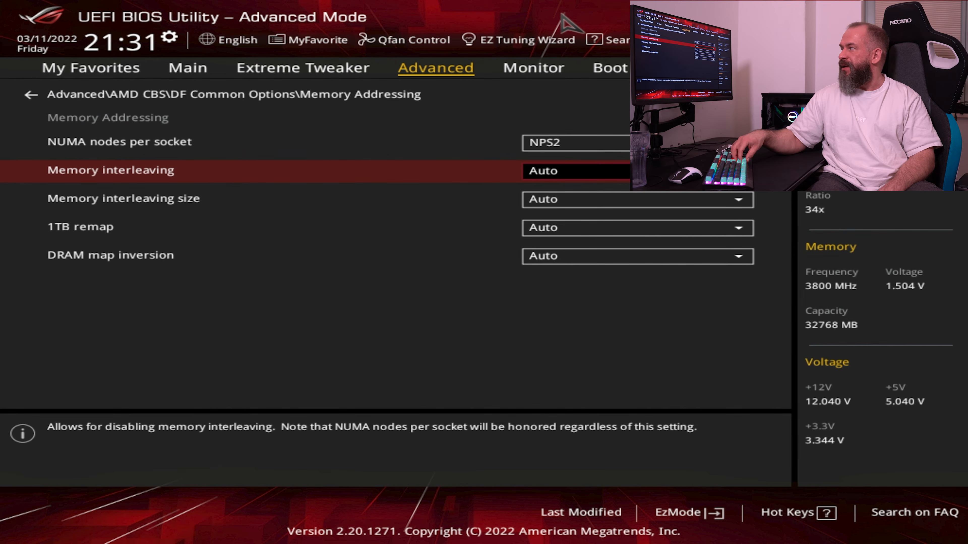
key(Return)
key(Return)
key(Down)
key(Return)
key(Up)
key(Up)
key(Up)
key(Return)
key(Down)
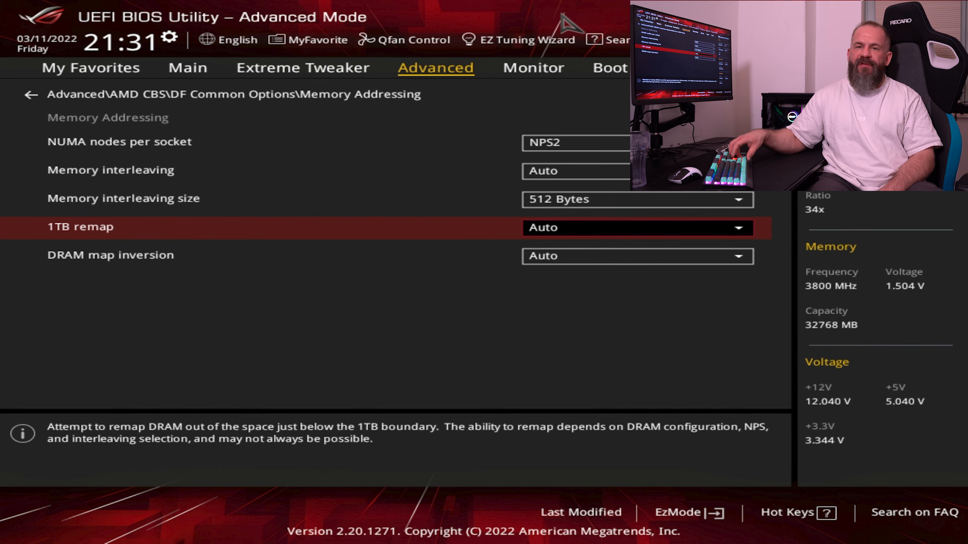
key(Up)
key(Up)
key(Up)
key(Up)
key(Escape)
Open the ACPI submenu and go through the choices for ACPI SRAT L3 Cache As NUMA Domain
key(Down)
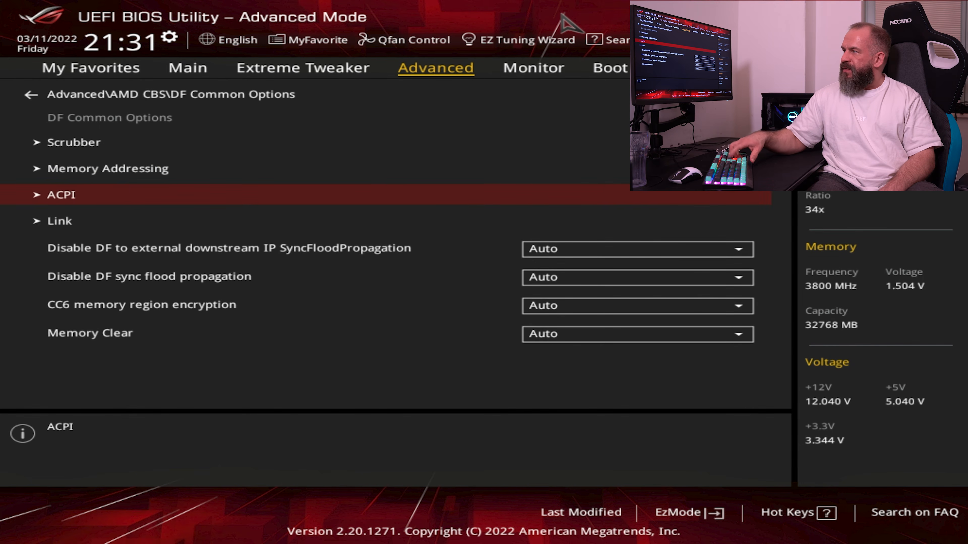
key(Return)
key(Down)
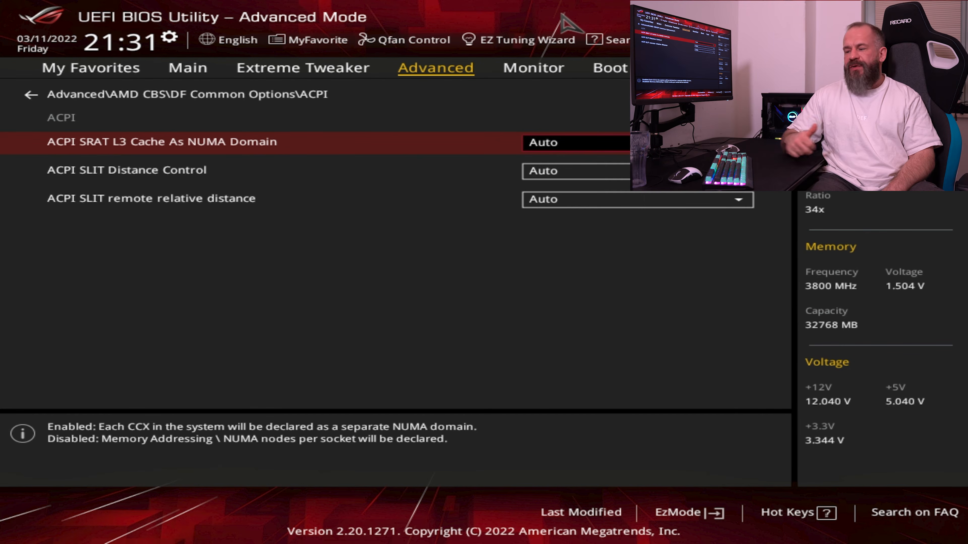
key(Return)
key(Up)
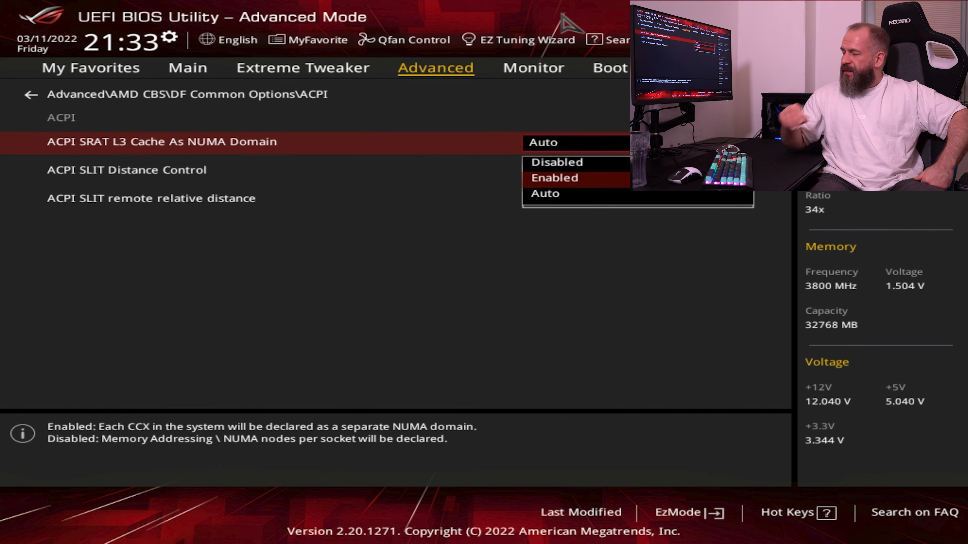
key(Up)
key(Down)
key(Up)
key(Return)
key(Down)
key(Up)
key(Return)
key(Escape)
key(Down)
key(Up)
key(Return)
key(Down)
key(Down)
key(Return)
key(Escape)
Check the Link submenu of DF Common Options
key(Down)
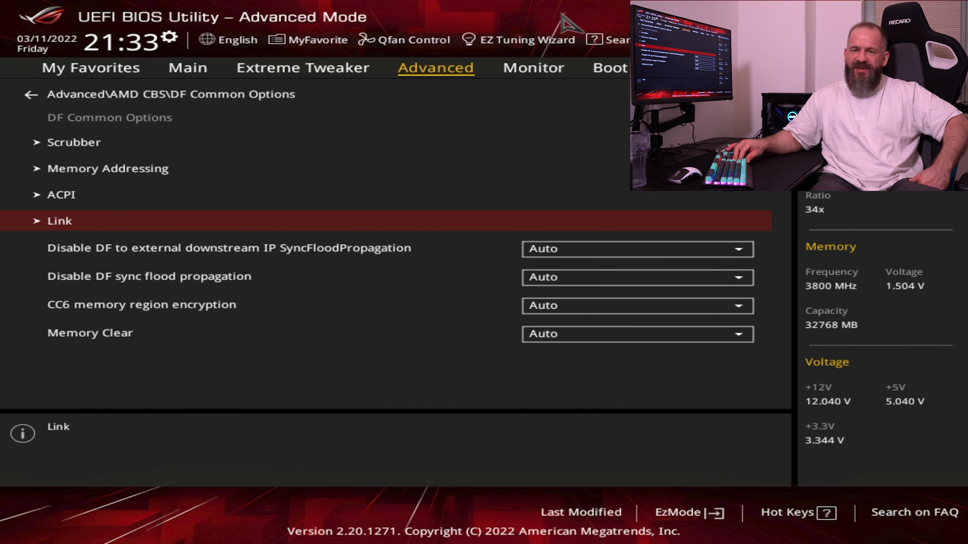
key(Return)
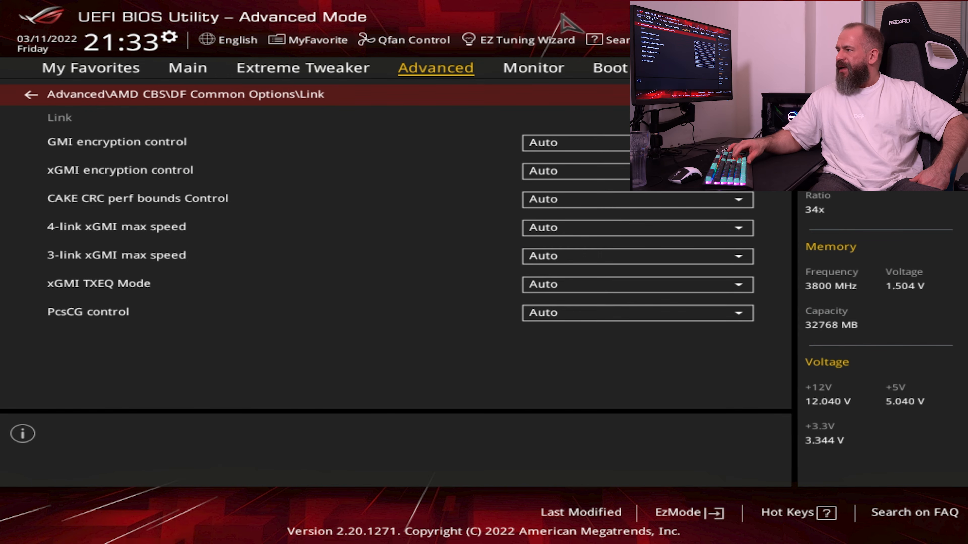
key(Escape)
Set Memory Clear to Disabled in DF Common Options
key(Down)
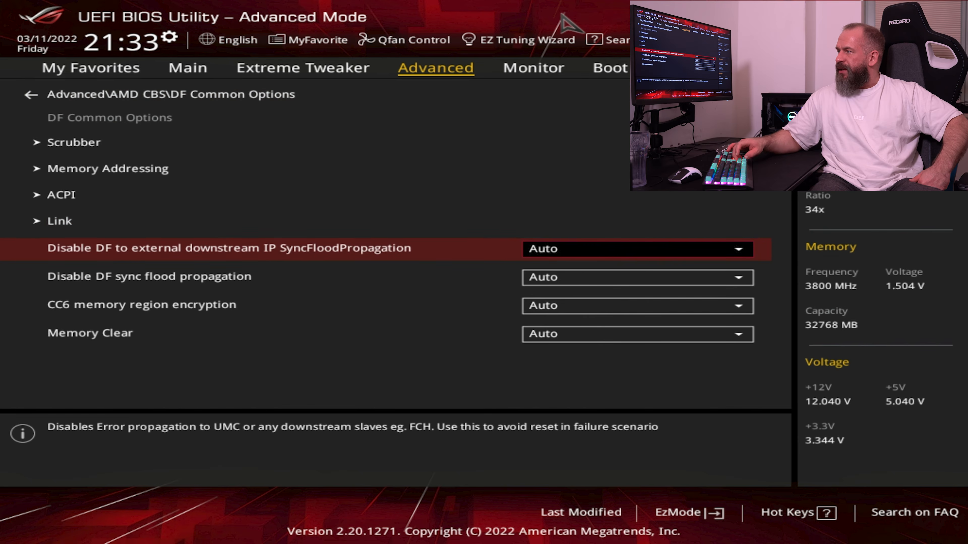
key(Down)
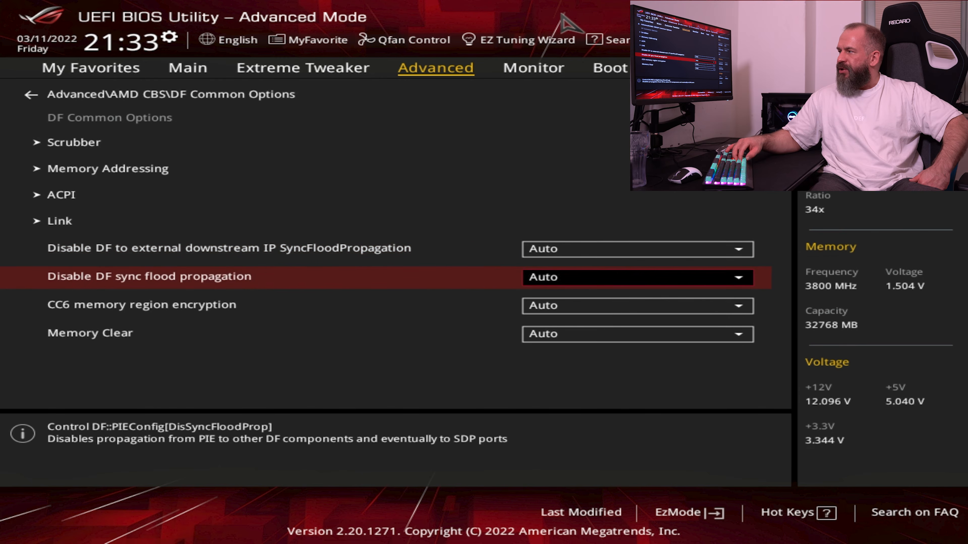
key(Down)
key(Down)
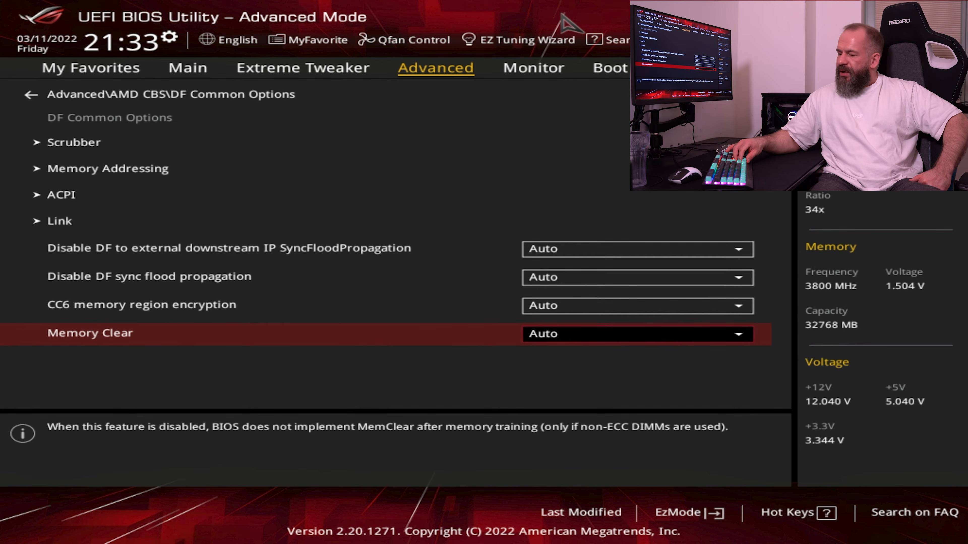
key(Return)
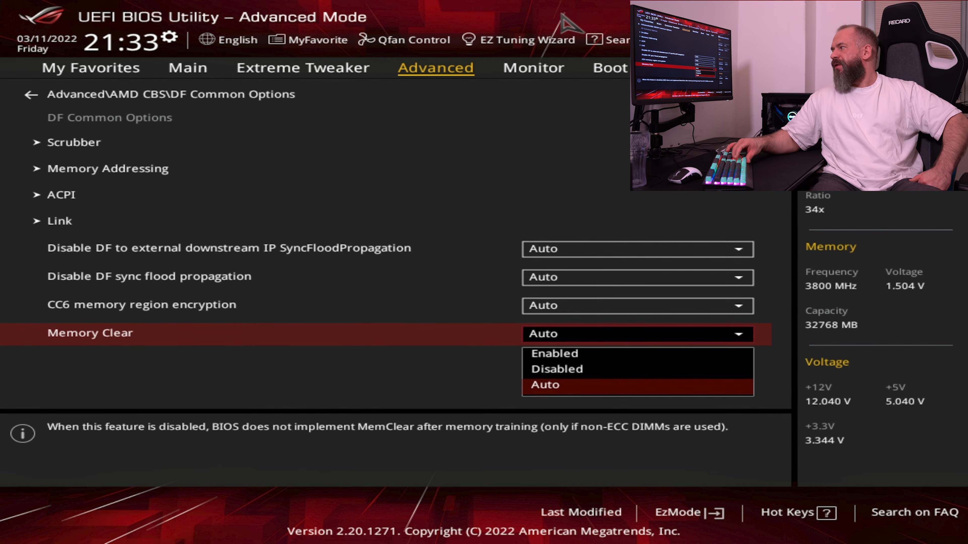
key(Up)
key(Return)
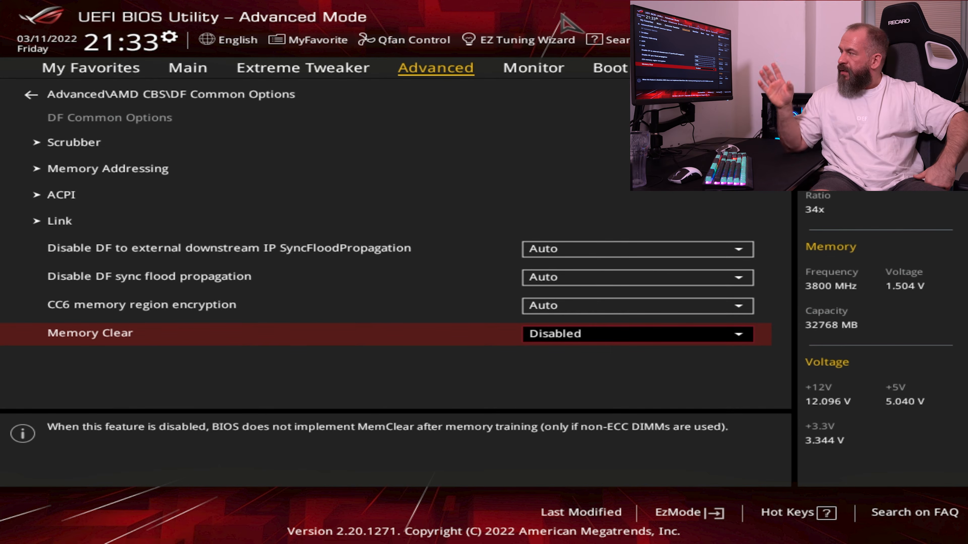
Leave DF Common Options and open DDR4 Common Options within UMC Common Options
key(Up)
key(Up)
key(Up)
key(Up)
key(Up)
key(Up)
key(Up)
key(Up)
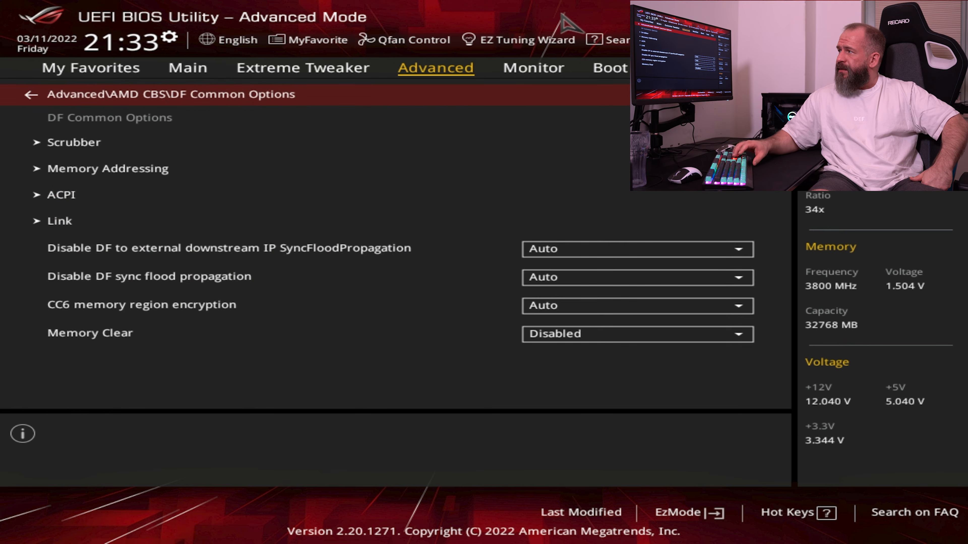
key(Return)
key(Down)
key(Return)
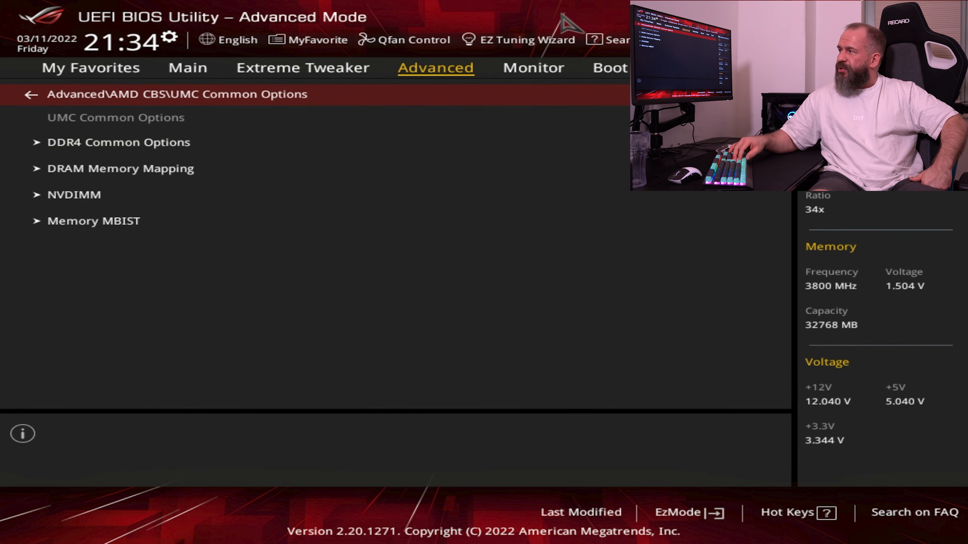
key(Return)
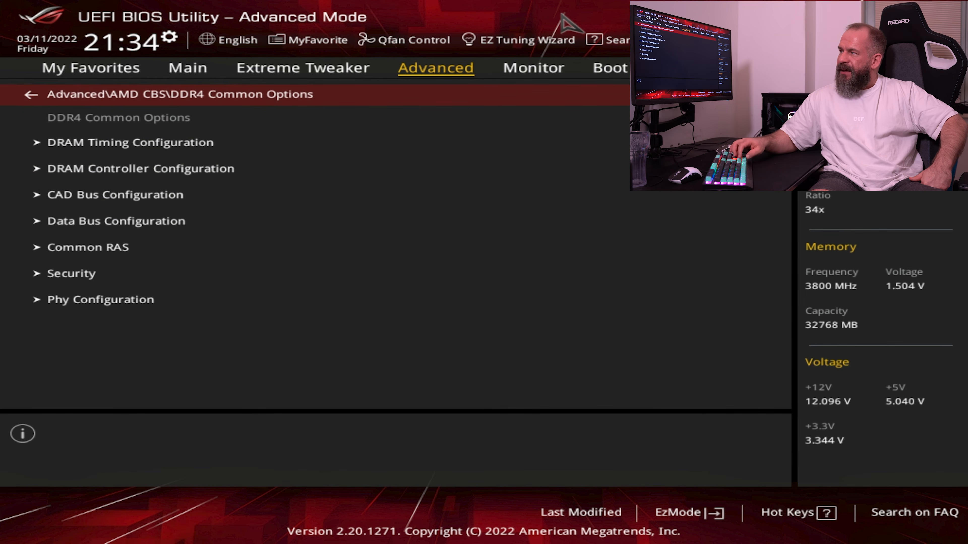
Open the PMU Training submenu of Phy Configuration and look through its options
key(Down)
key(Up)
key(Up)
key(Return)
key(Down)
key(Return)
key(Down)
key(Down)
key(Down)
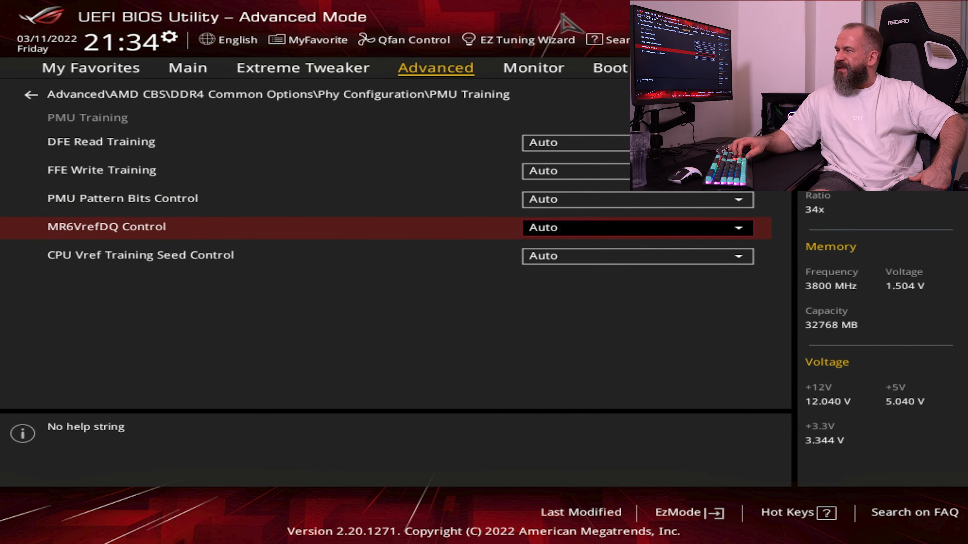
key(Down)
key(Up)
Set both DFE Read Training and FFE Write Training to Enable
key(Up)
key(Up)
key(Up)
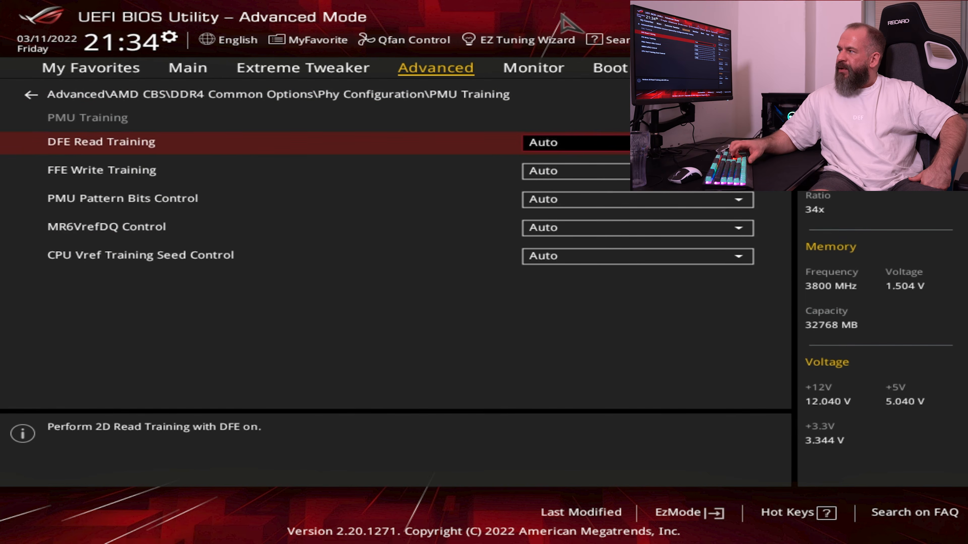
key(Return)
key(Up)
key(Return)
key(Down)
key(Return)
key(Up)
key(Return)
key(Down)
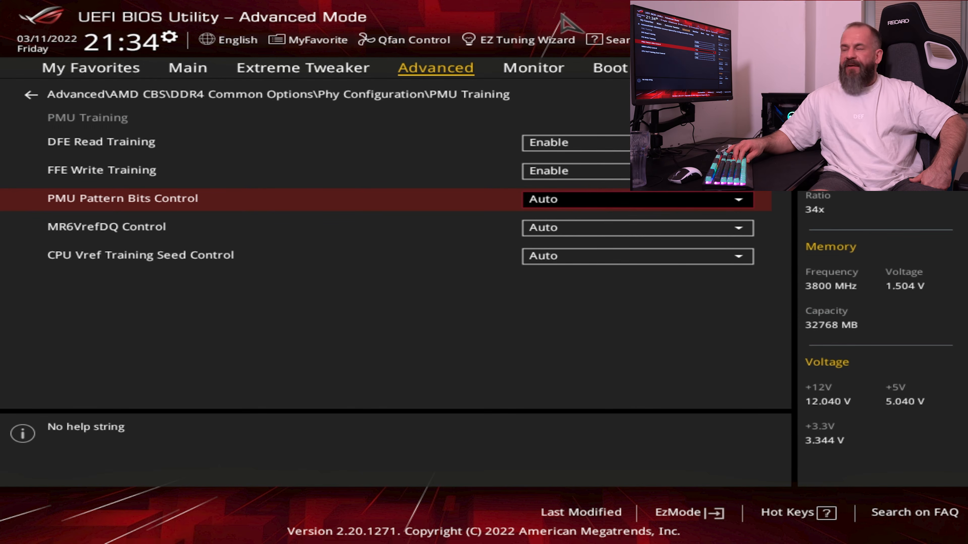
key(Up)
key(Up)
key(Up)
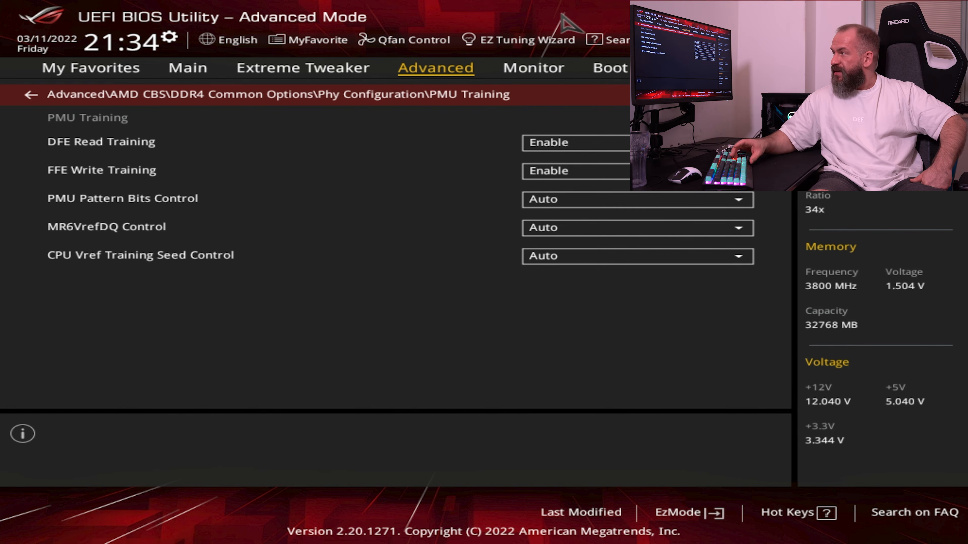
Check the Security, Common RAS and ECC Configuration submenus of DDR4 Common Options
key(Escape)
key(Escape)
key(Up)
key(Return)
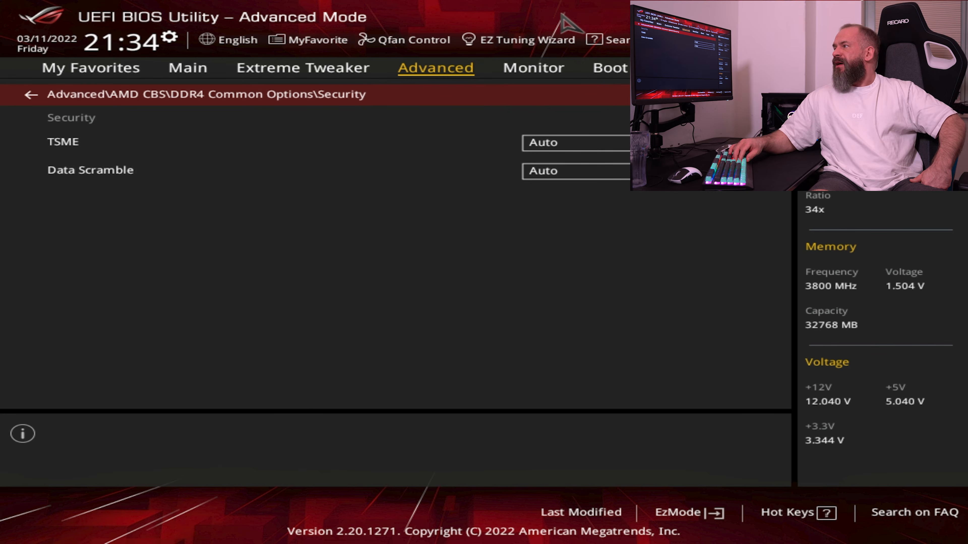
key(Escape)
key(Up)
key(Return)
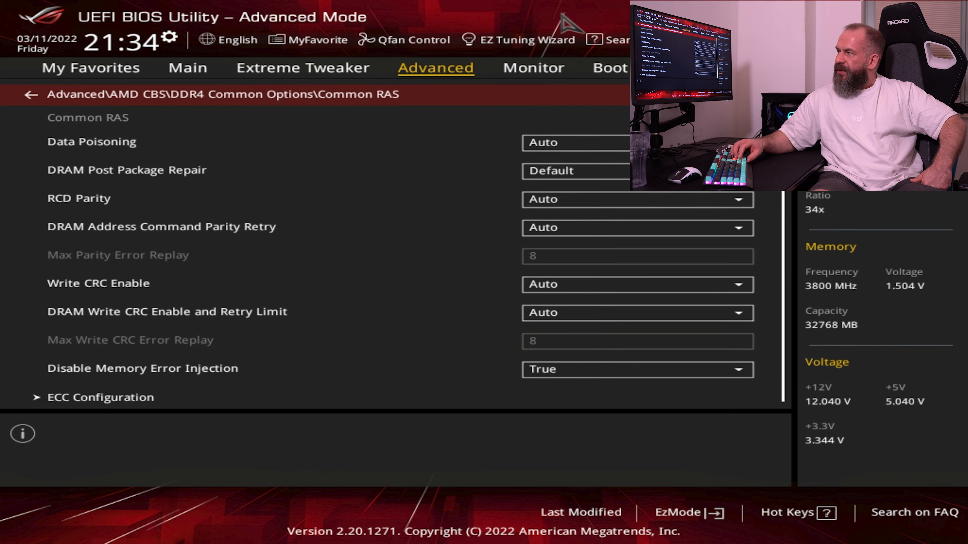
key(Down)
key(Down)
key(Down)
key(Down)
key(Down)
key(Down)
key(Down)
key(Down)
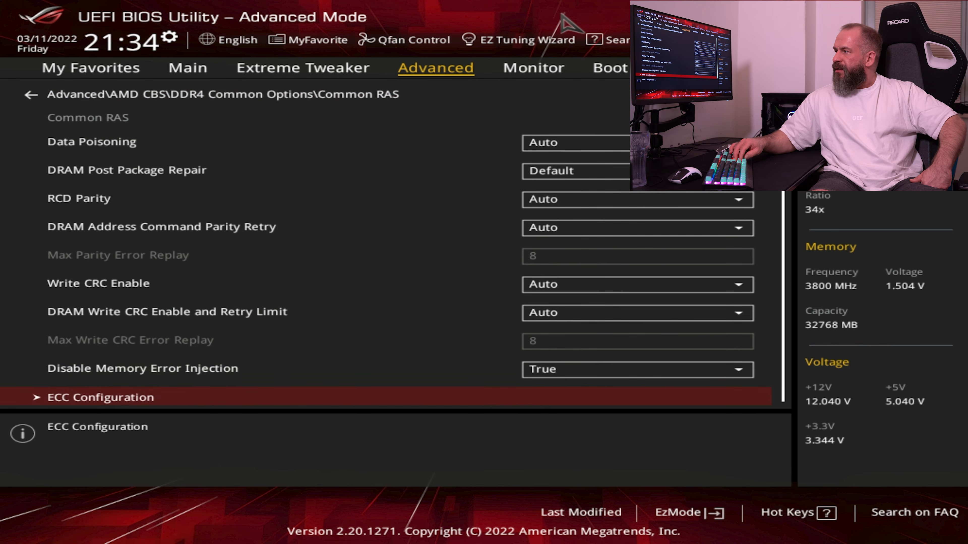
key(Return)
key(Escape)
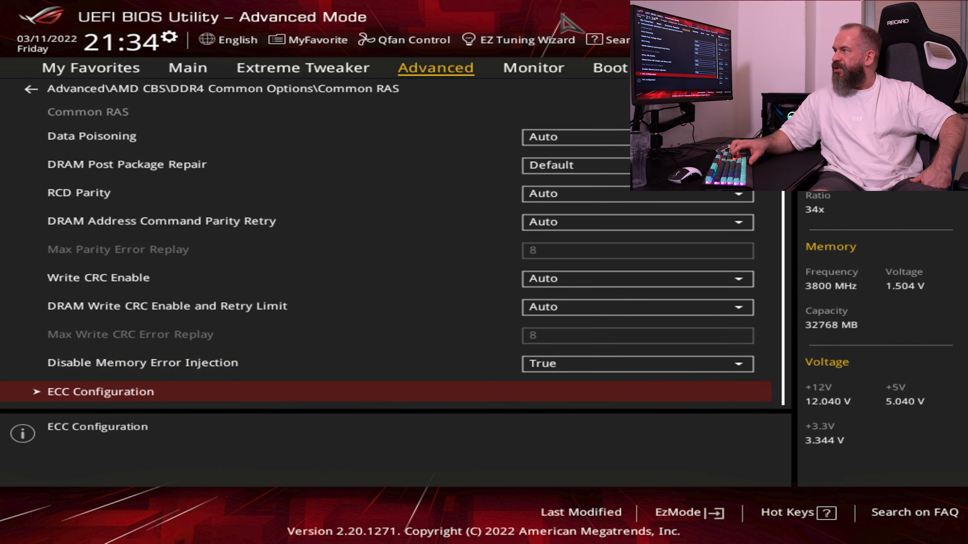
key(Escape)
Check the Data Bus, CAD Bus and DRAM Controller Configuration submenus of DDR4 Common Options
key(Up)
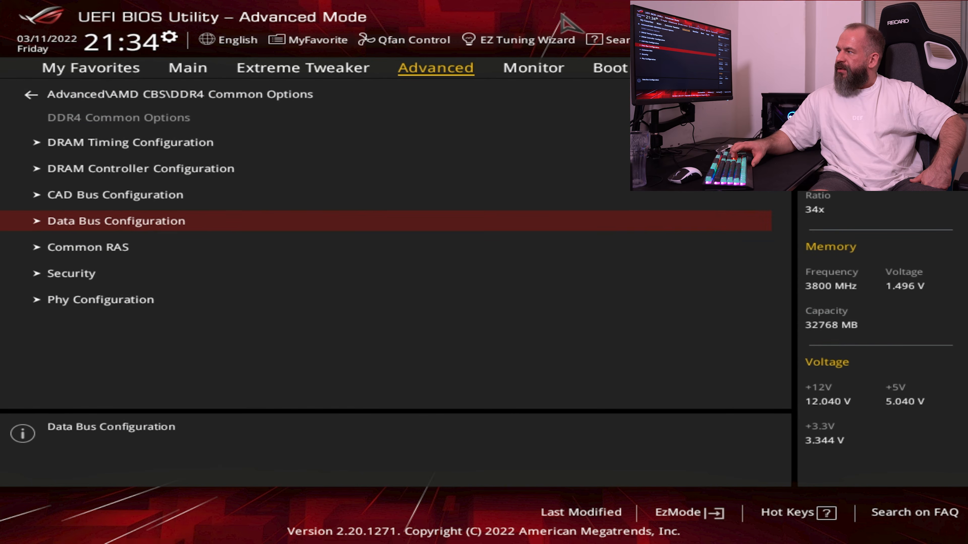
key(Return)
key(Escape)
key(Up)
key(Return)
key(Escape)
key(Up)
key(Return)
key(Down)
key(Down)
key(Up)
key(Up)
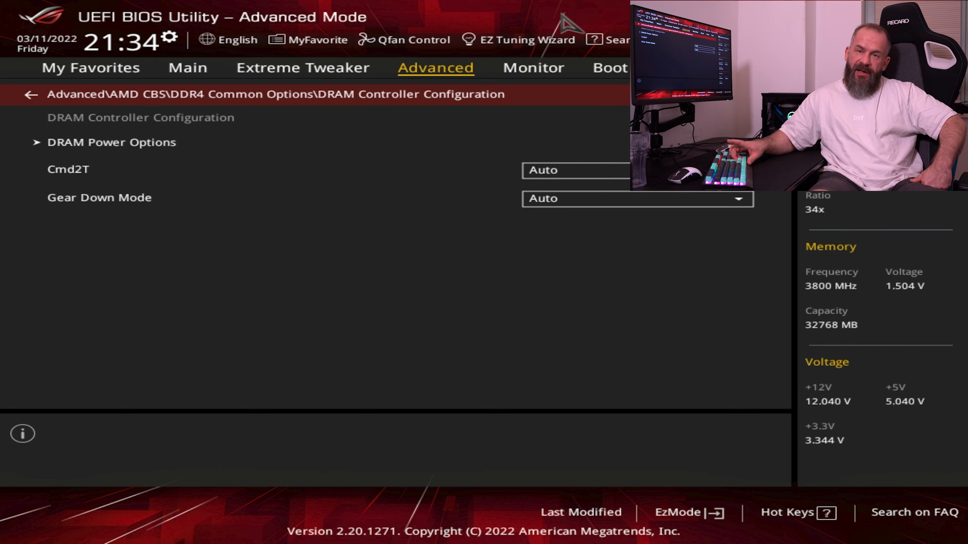
Check the DRAM Timing Configuration page and return to UMC Common Options without accepting its terms
key(Escape)
key(Up)
key(Return)
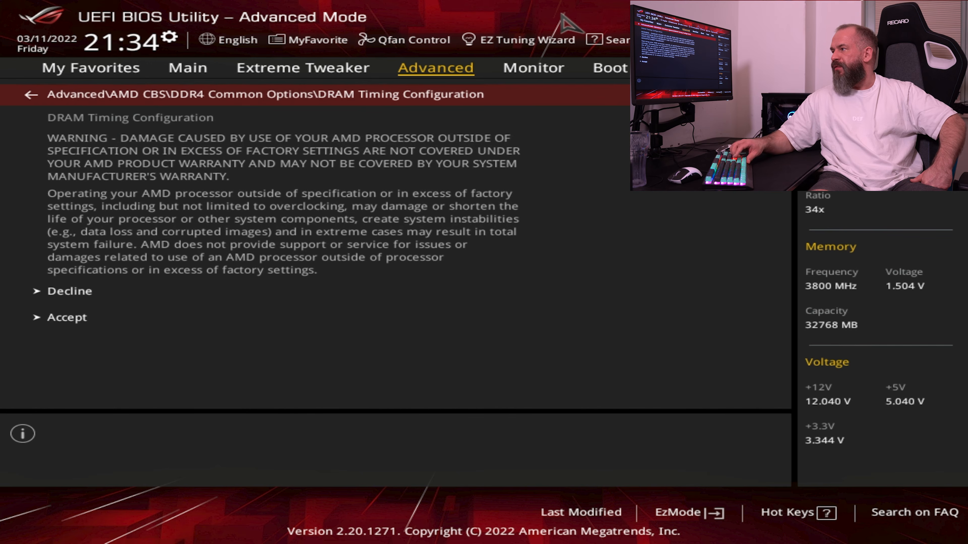
key(Escape)
key(Up)
key(Escape)
Check the DRAM Memory Mapping, NVDIMM and Memory MBIST submenus of UMC Common Options
key(Down)
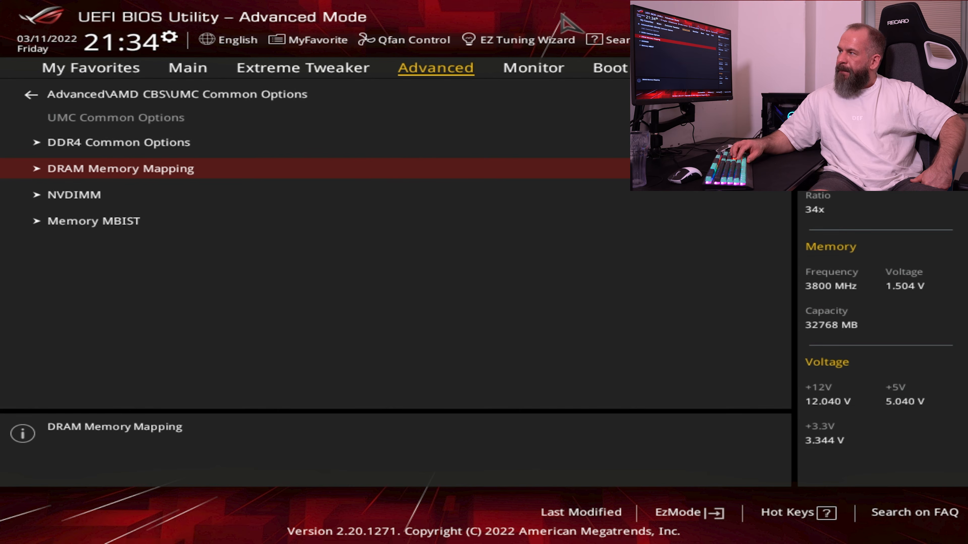
key(Return)
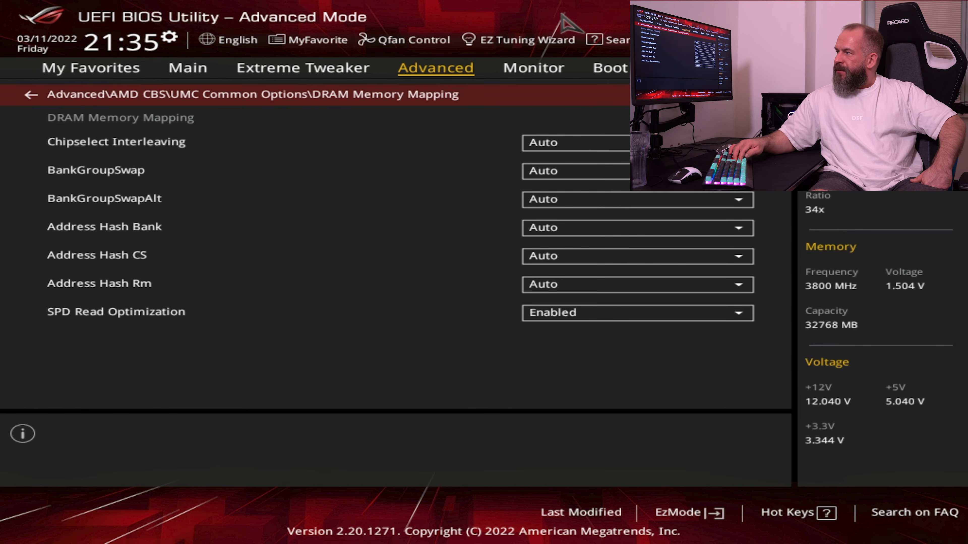
key(Escape)
key(Down)
key(Return)
key(Escape)
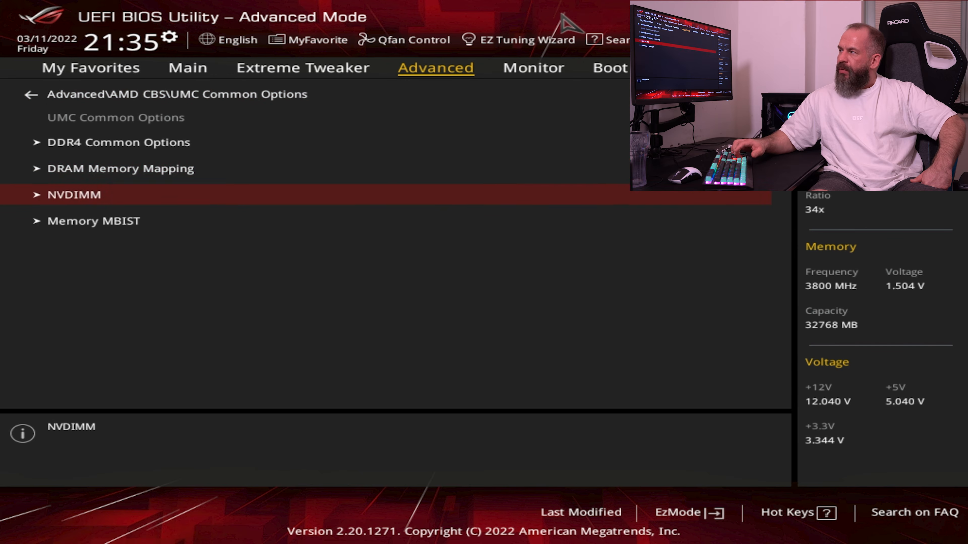
key(Up)
key(Down)
key(Return)
key(Escape)
key(Down)
key(Return)
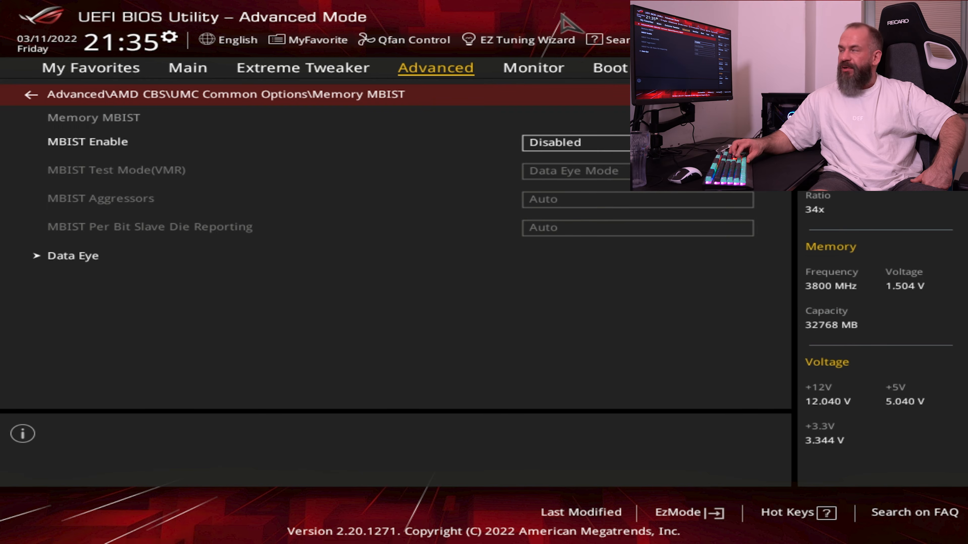
key(Escape)
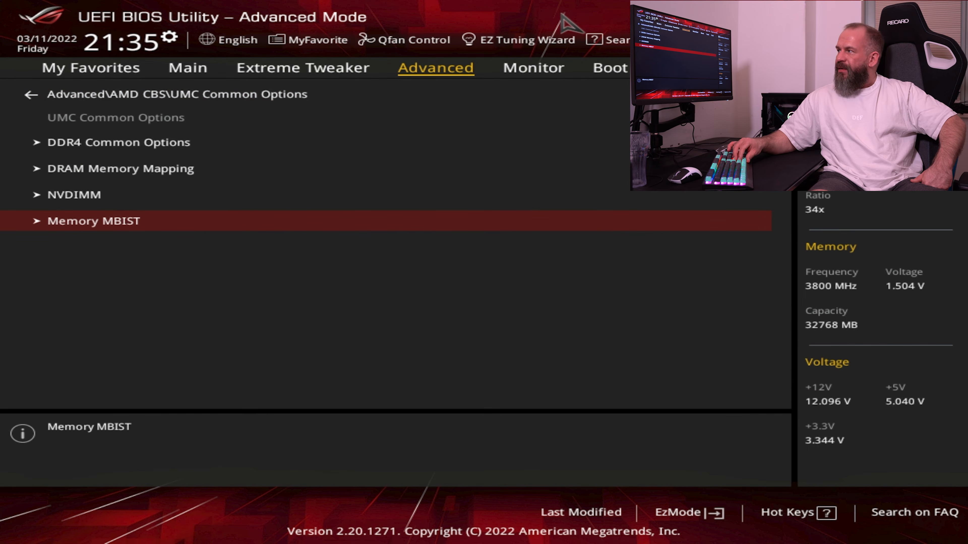
Open NBIO Common Options in AMD CBS and check the choices for IOMMU, keeping it on Auto
key(Up)
key(Escape)
key(Down)
key(Return)
key(Down)
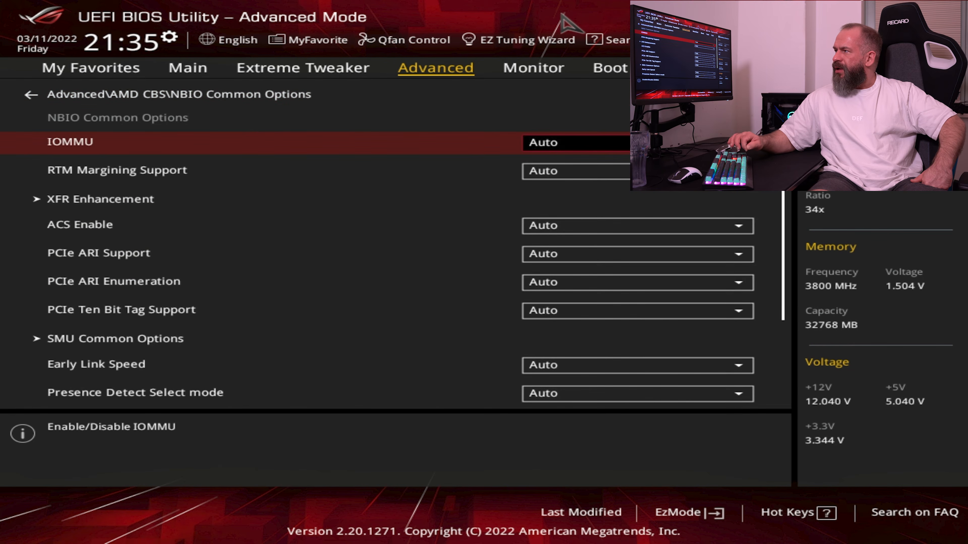
key(Up)
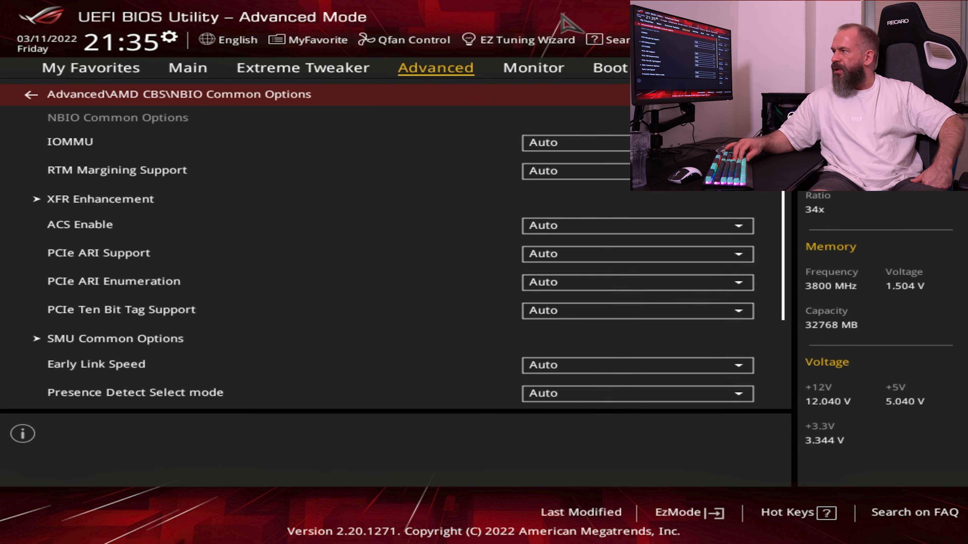
key(Down)
key(Down)
key(Down)
key(Up)
key(Up)
key(Return)
key(Escape)
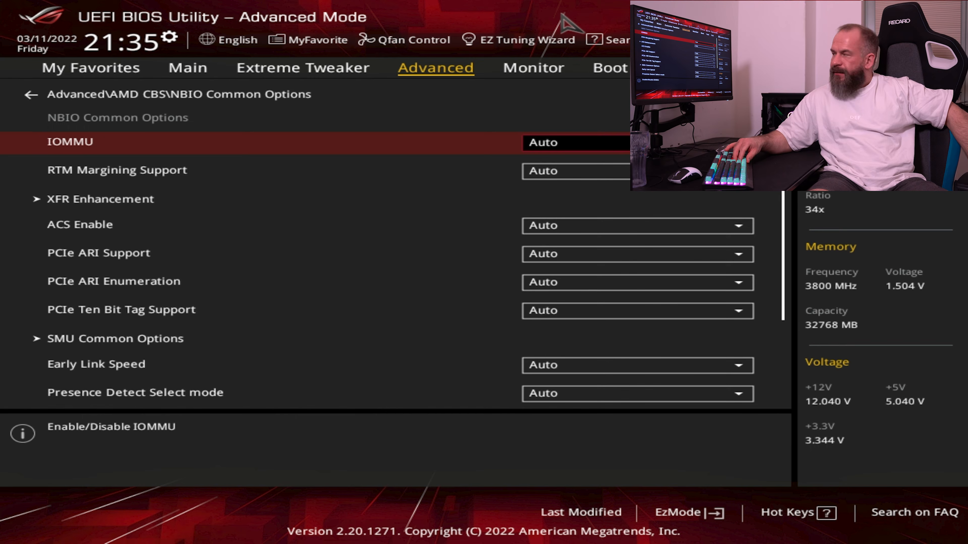
Look through the NBIO Common Options entries from RTM Margining Support down to SMU Common Options
key(Down)
key(Down)
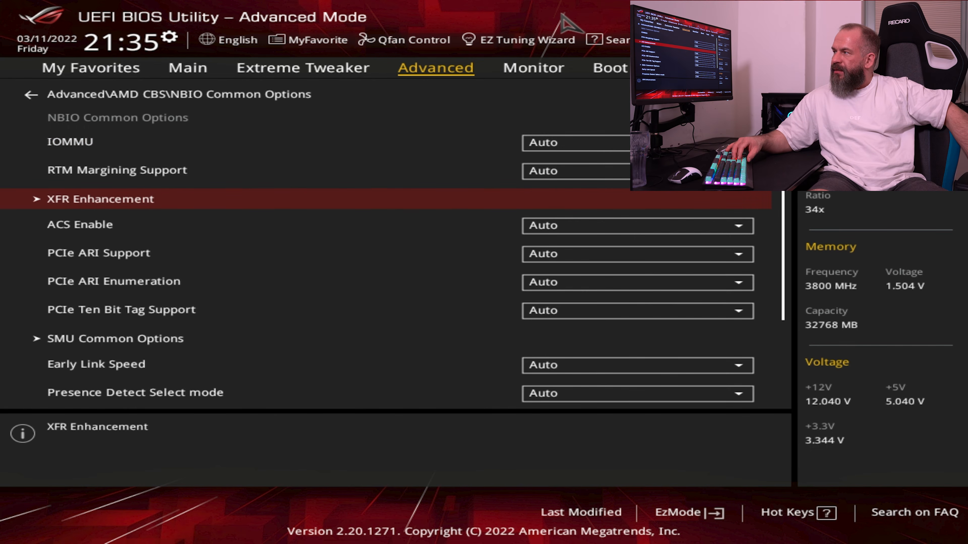
key(Up)
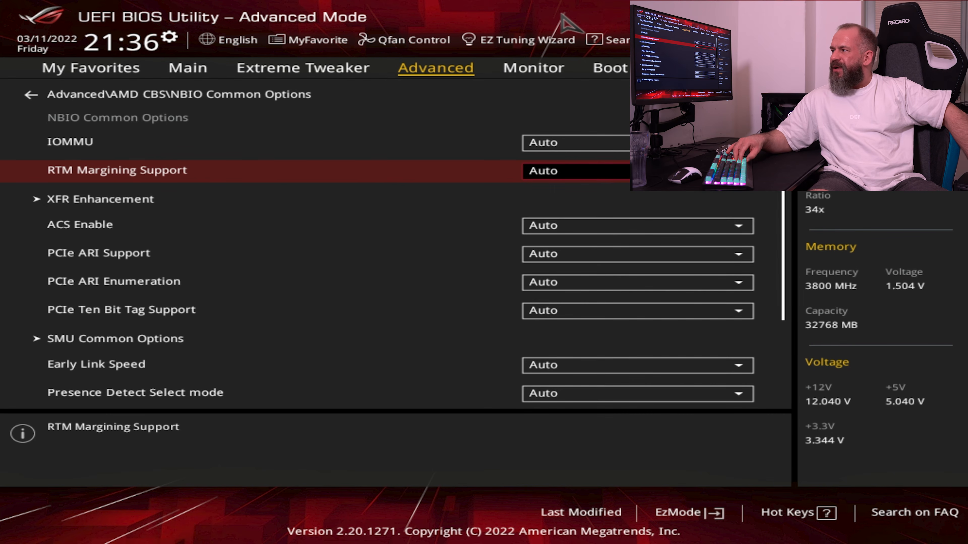
key(Down)
key(Down)
key(Down)
key(Down)
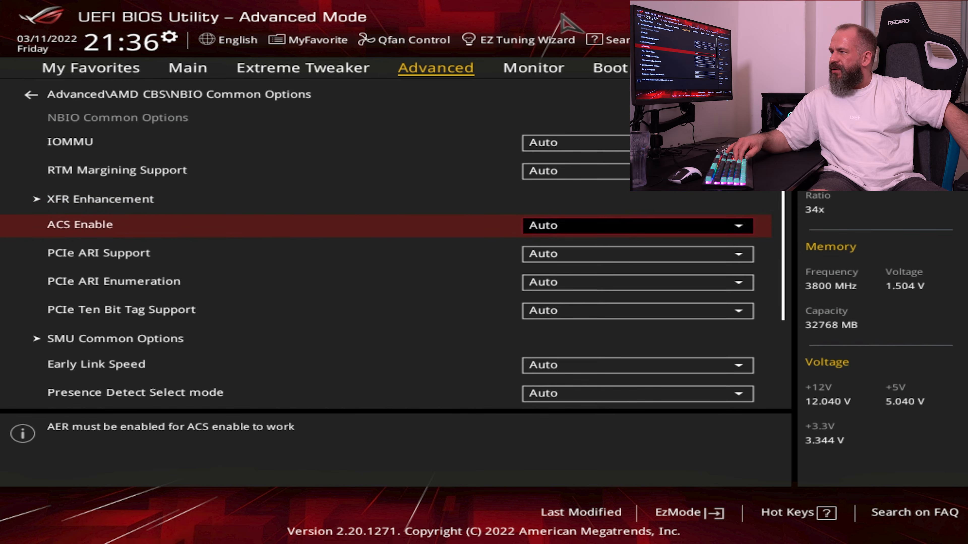
key(Down)
key(Down)
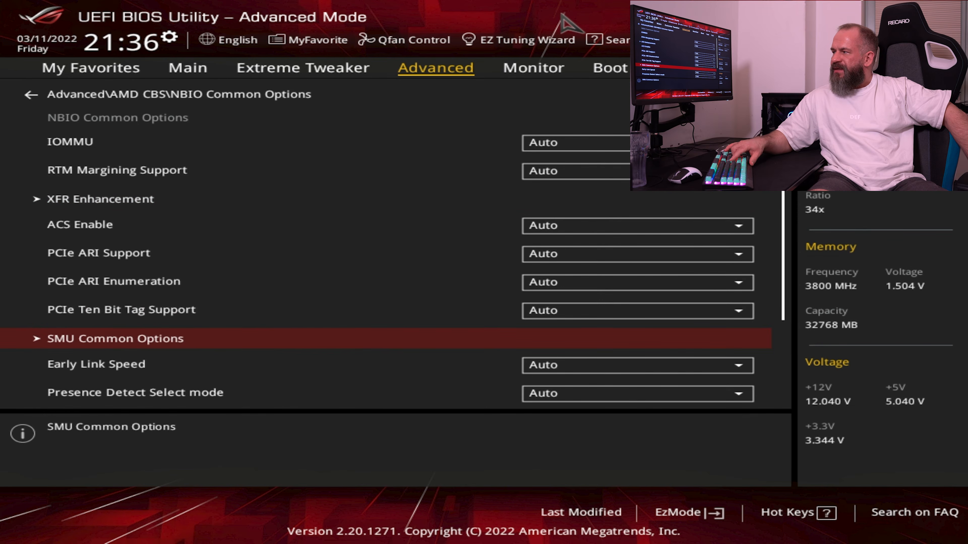
Set NBIO DPM Control to Manual in the NBIO LCLK DPM submenu of SMU Common Options
key(Return)
key(Down)
key(Down)
key(Down)
key(Down)
key(Down)
key(Down)
key(Down)
key(Down)
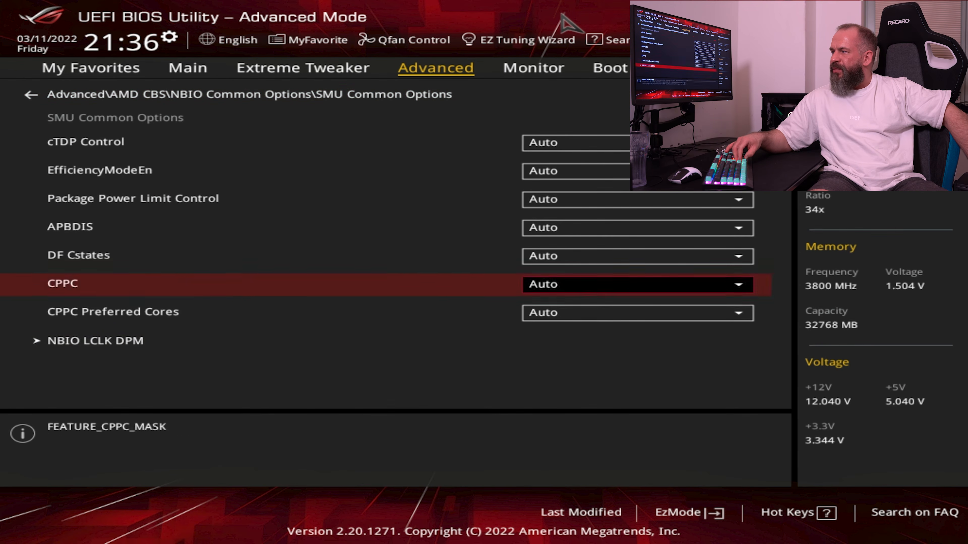
key(Return)
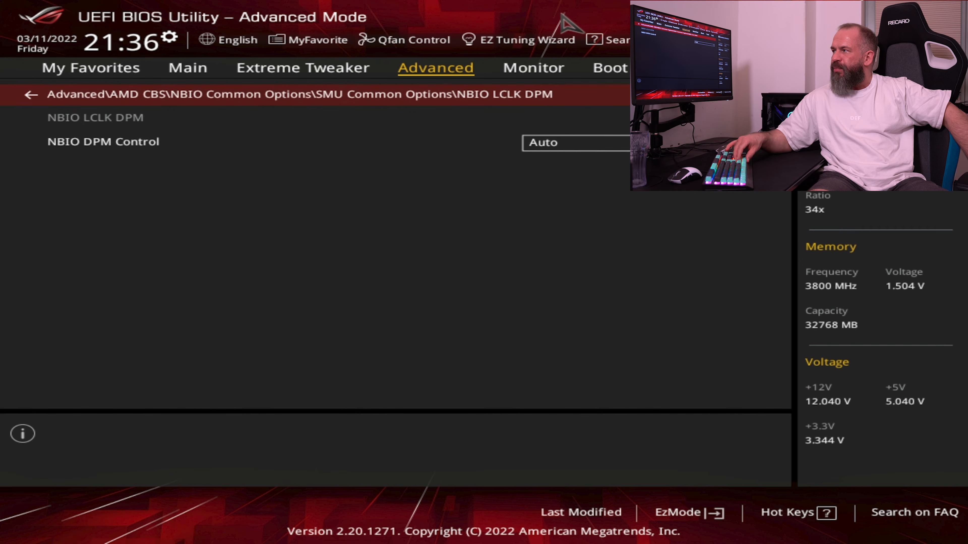
key(Down)
key(Return)
key(Down)
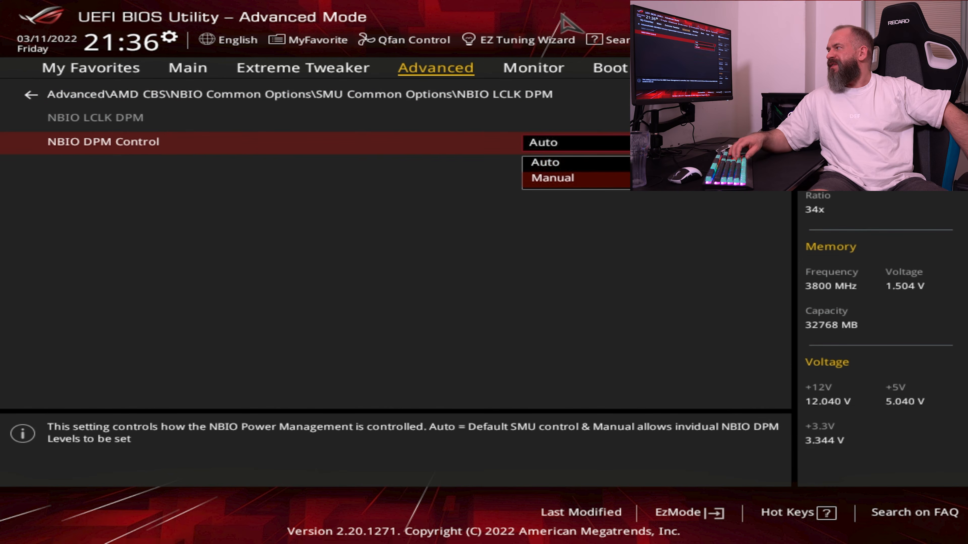
key(Return)
Set the Target DPM Level of Socket 0 NBIO 0 and Socket 0 NBIO 1 to 2
key(Down)
key(Return)
key(Down)
key(Down)
key(Return)
key(Down)
key(Down)
key(Up)
key(Return)
key(Down)
key(Down)
key(Return)
Set the Target DPM Level of Socket 0 NBIO 2 and Socket 0 NBIO 3 to 2
key(Down)
key(Return)
key(Down)
key(Down)
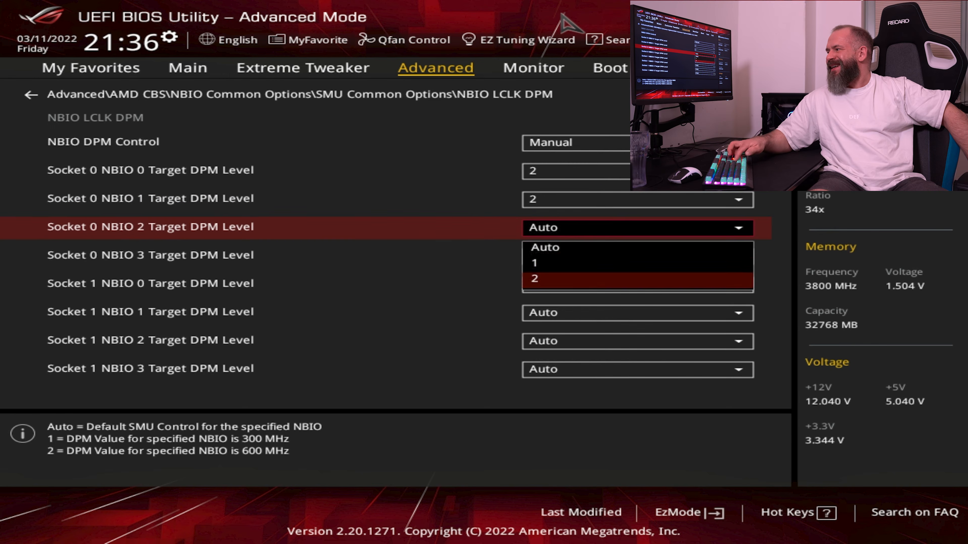
key(Return)
key(Down)
key(Down)
key(Up)
key(Return)
Set the Target DPM Level of Socket 1 NBIO 0 and Socket 1 NBIO 1 to 2
key(Down)
key(Down)
key(Return)
key(Down)
key(Return)
key(Down)
key(Down)
key(Return)
Set the Target DPM Level of Socket 1 NBIO 2 and Socket 1 NBIO 3 to 2
key(Down)
key(Return)
key(Down)
key(Down)
key(Return)
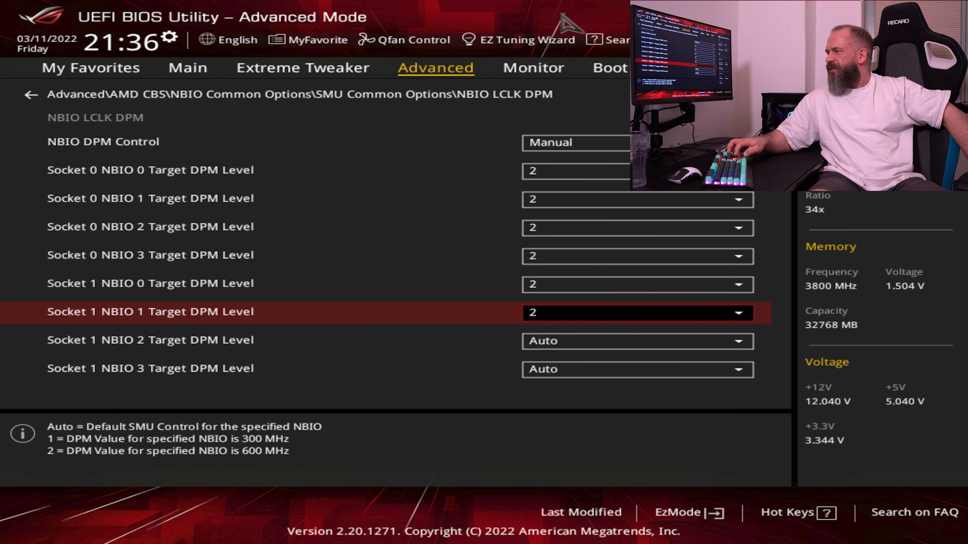
key(Down)
key(Return)
key(Down)
key(Down)
key(Return)
key(Down)
key(Return)
key(Down)
key(Down)
key(Return)
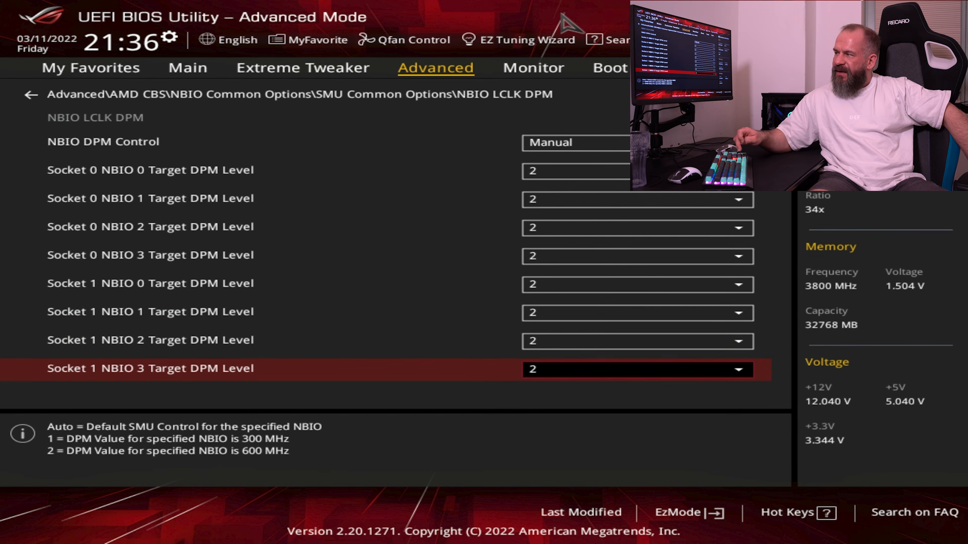
Review the Target DPM Level entries of both sockets in the NBIO LCLK DPM submenu
key(Up)
key(Down)
key(Up)
key(Up)
key(Up)
key(Up)
key(Down)
key(Down)
key(Down)
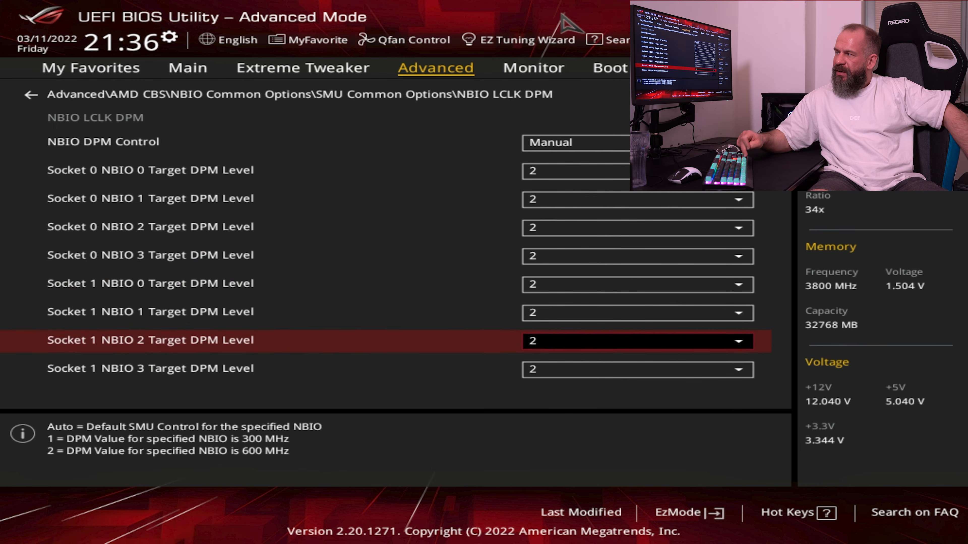
key(Down)
key(Up)
key(Up)
key(Up)
key(Up)
key(Down)
key(Down)
key(Down)
key(Down)
key(Up)
key(Up)
key(Up)
key(Up)
key(Up)
Return to SMU Common Options and set CPPC Preferred Cores and CPPC to Enabled
key(Escape)
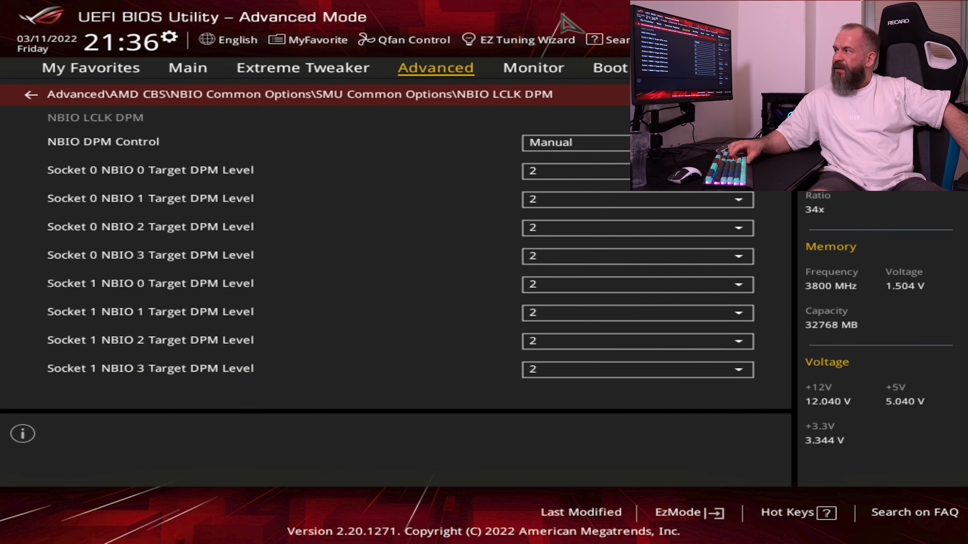
key(Up)
key(Up)
key(Down)
key(Return)
key(Up)
key(Return)
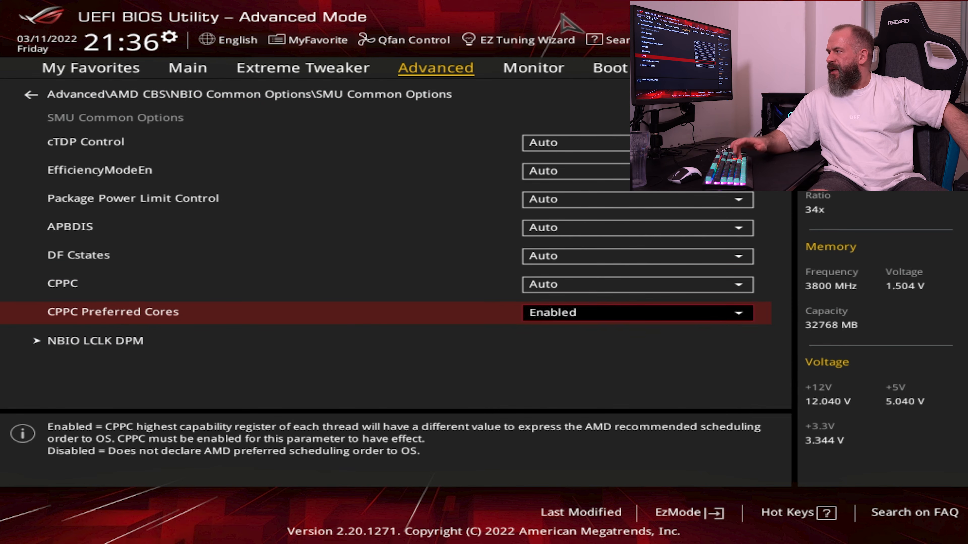
key(Up)
key(Return)
key(Up)
key(Return)
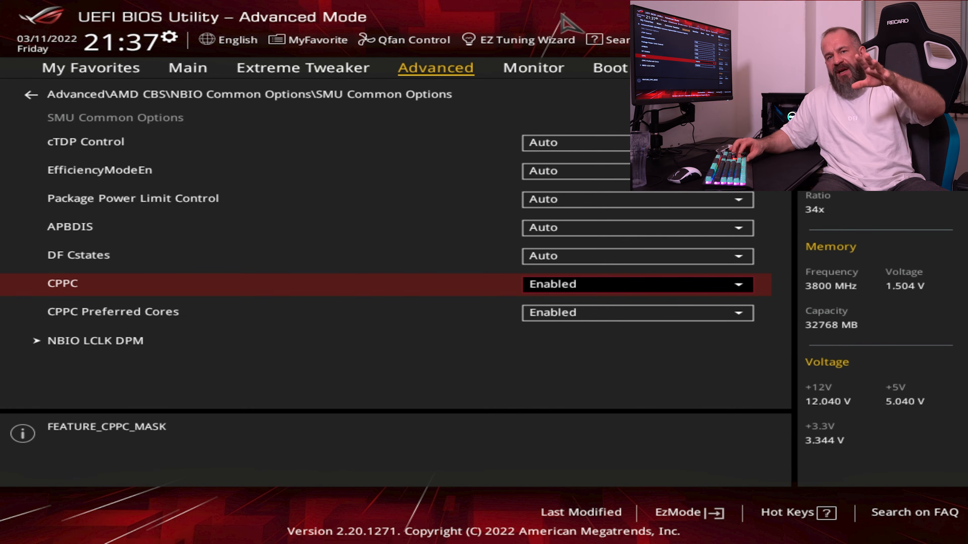
Set DF Cstates to Disabled in SMU Common Options
key(Up)
key(Up)
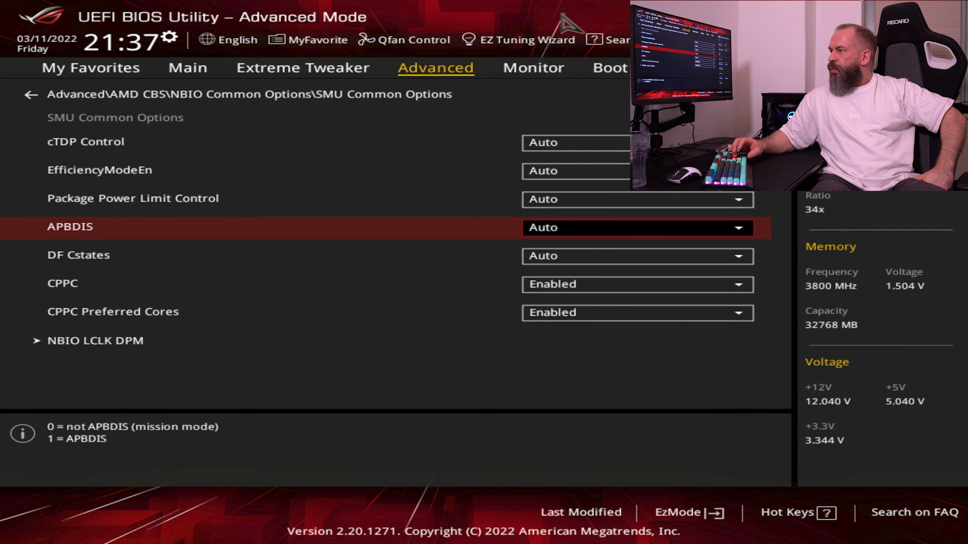
key(Down)
key(Return)
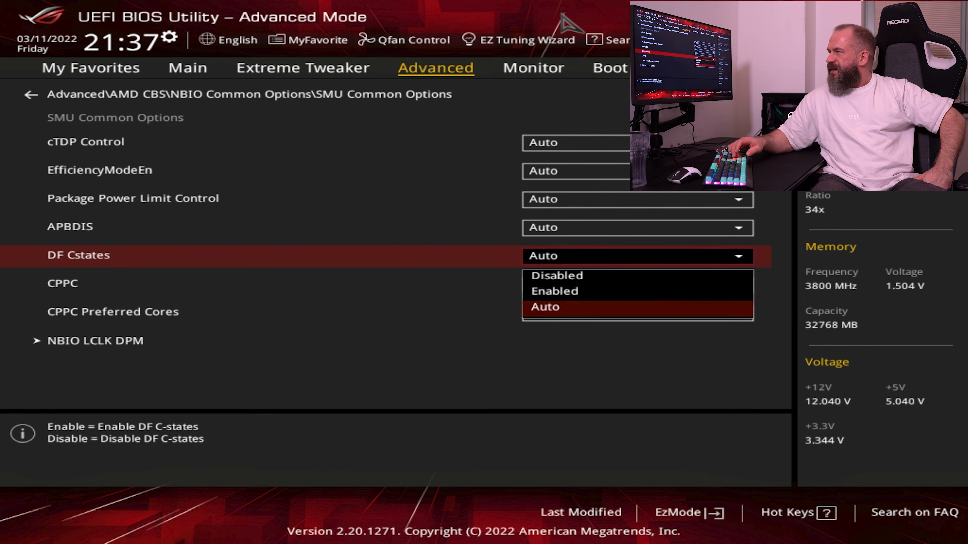
key(Up)
Set APBDIS to 1 in SMU Common Options and check the Fixed SOC Pstate entry
key(Up)
key(Return)
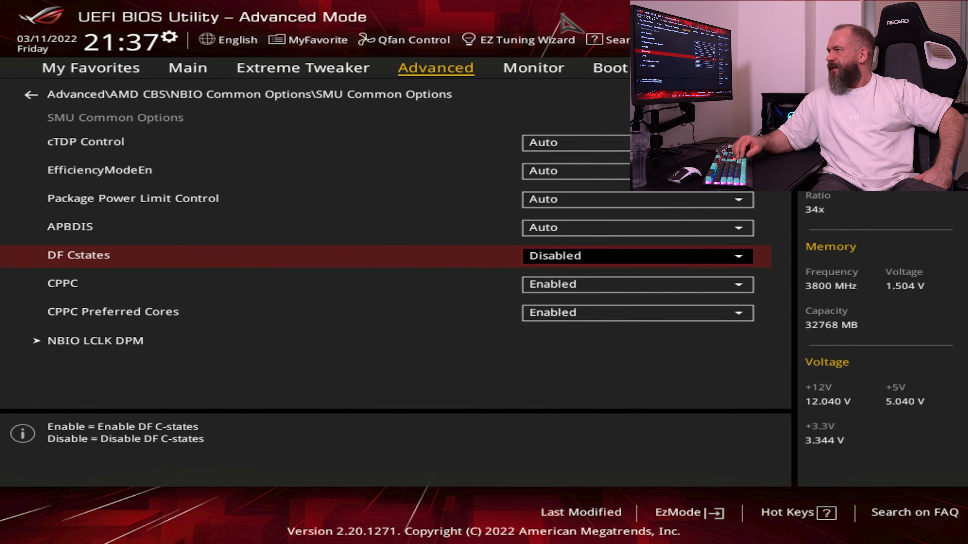
key(Up)
key(Return)
key(Up)
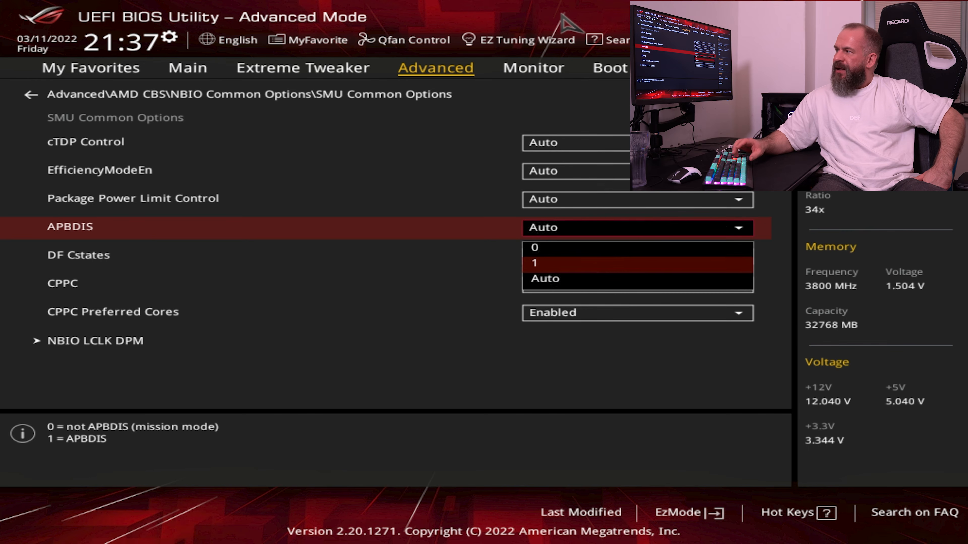
key(Return)
key(Down)
key(Down)
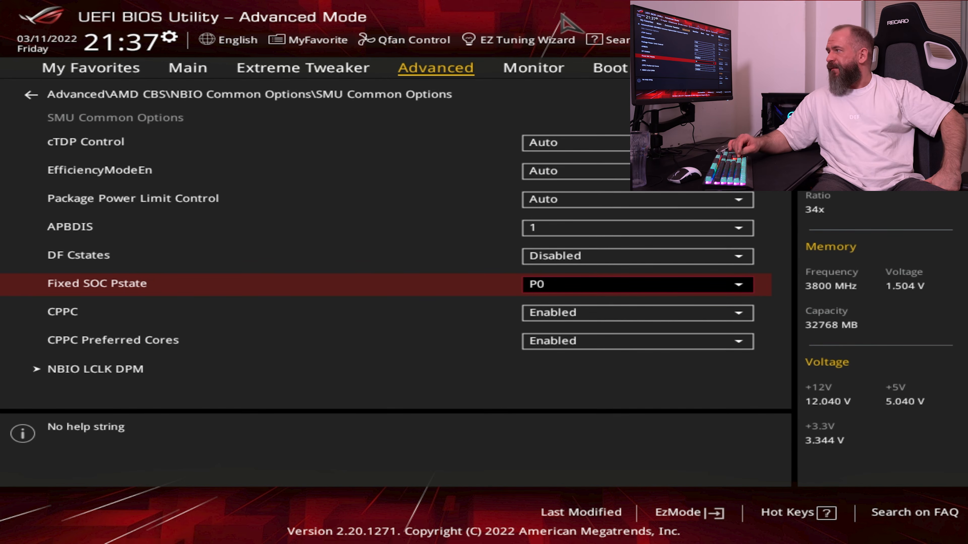
Check the Package Power Limit Control, EfficiencyModeEn and cTDP Control entries, keeping them on Auto
key(Up)
key(Up)
key(Up)
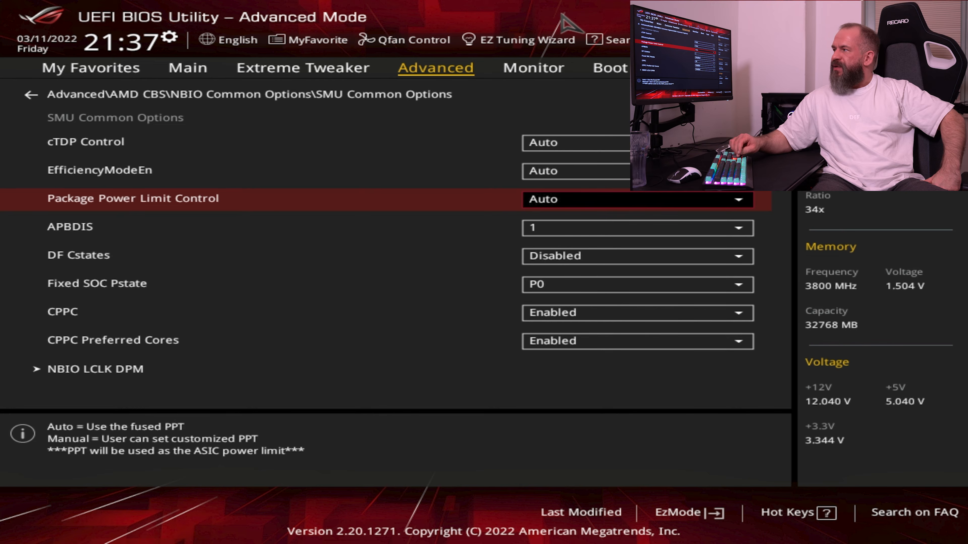
key(Up)
key(Down)
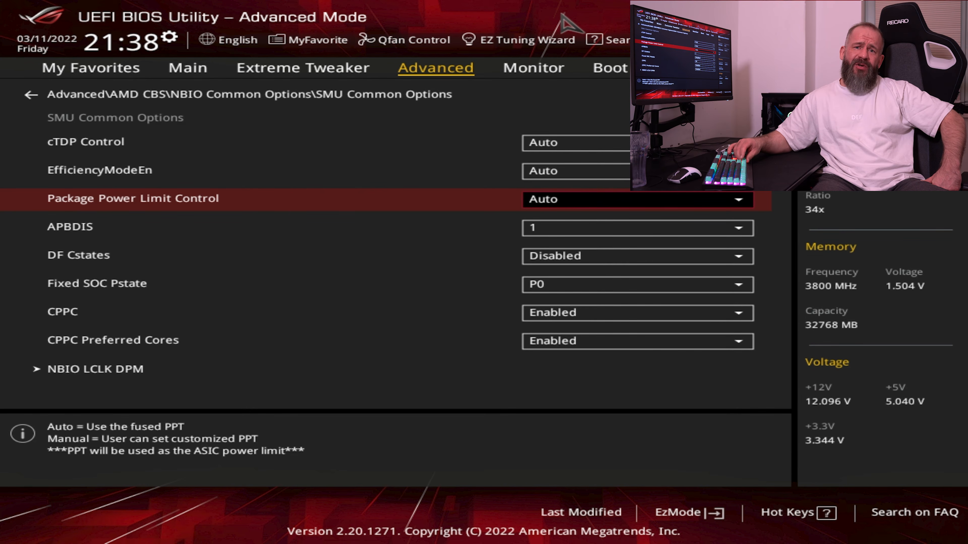
key(Up)
key(Up)
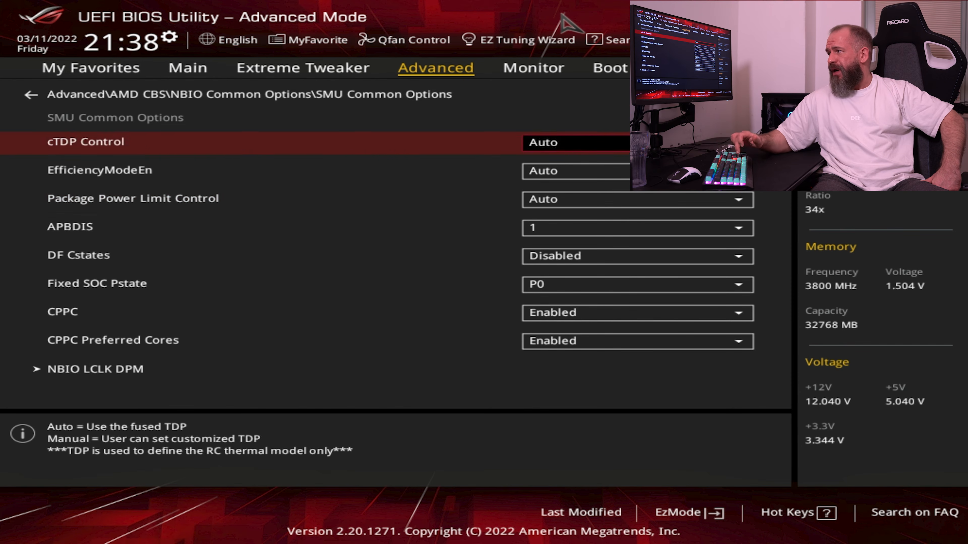
Return to NBIO Common Options and check the choices for Preferred IO, keeping it on Auto
key(Escape)
key(Down)
key(Down)
key(Down)
key(Down)
key(Down)
key(Down)
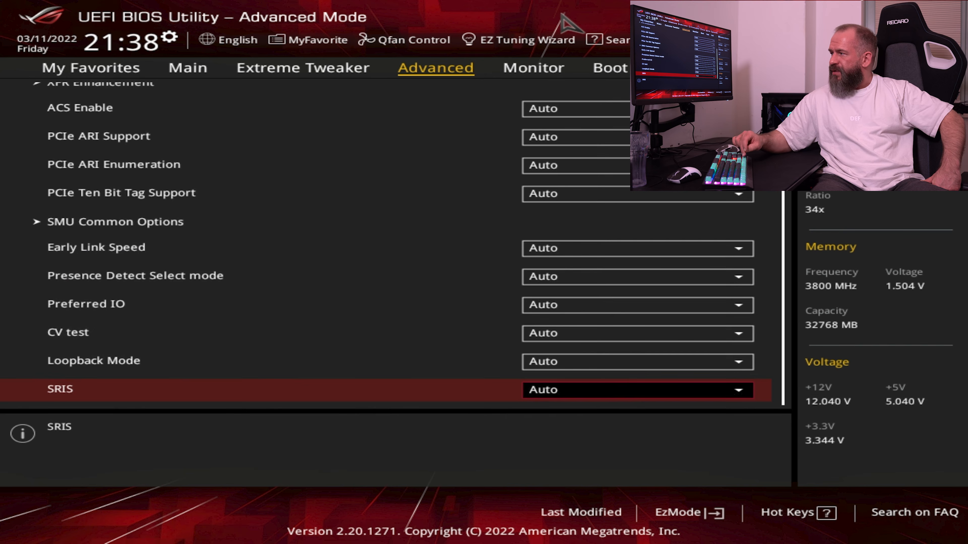
key(Up)
key(Up)
key(Up)
key(Down)
key(Down)
Look over the remaining NBIO Common Options entries down to SRIS and recheck the SMU Common Options page
key(Up)
key(Up)
key(Return)
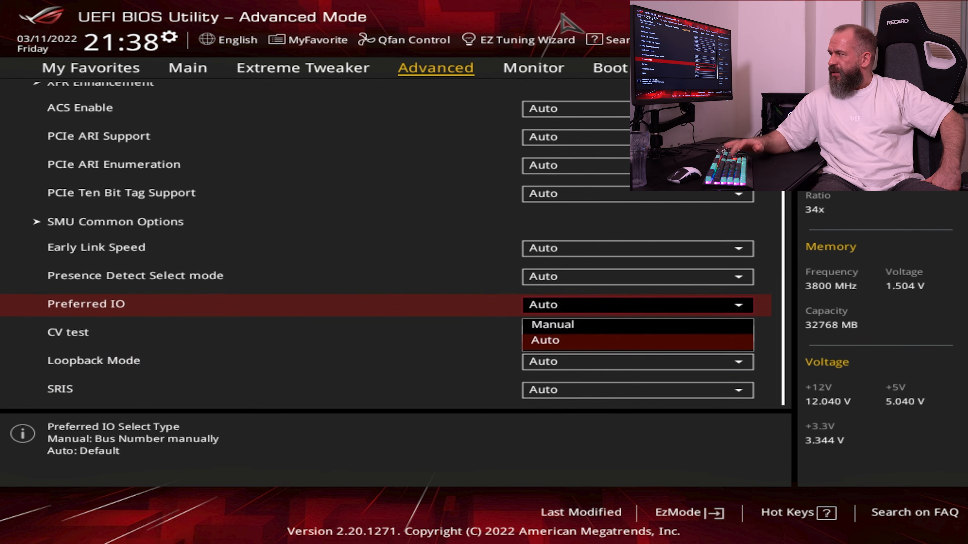
key(Escape)
key(Up)
key(Down)
key(Down)
key(Down)
key(Down)
key(Up)
key(Up)
key(Up)
key(Up)
key(Up)
key(Up)
key(Return)
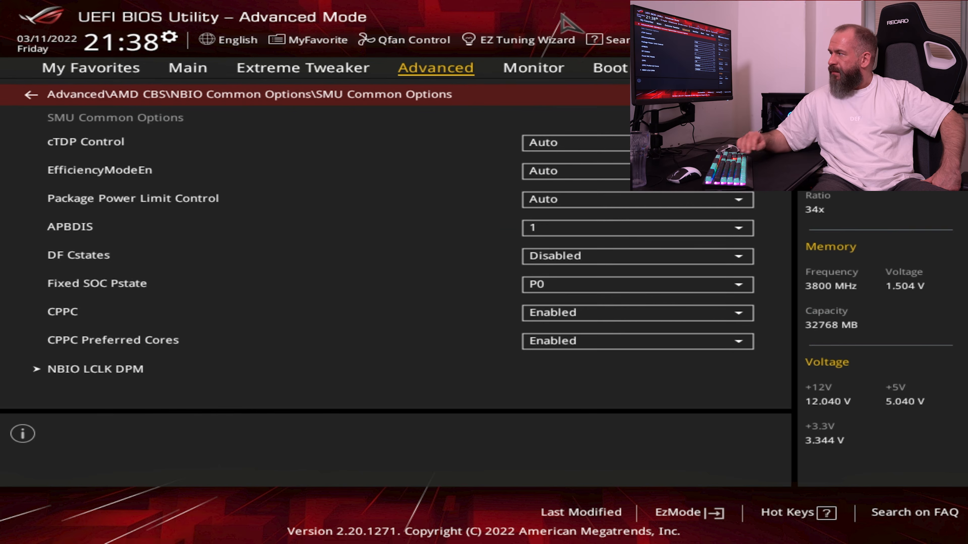
Go back from NBIO Common Options to the main Advanced page and look through its configuration entries
key(Escape)
key(Up)
key(Up)
key(Up)
key(Up)
key(Up)
key(Up)
key(Up)
key(Up)
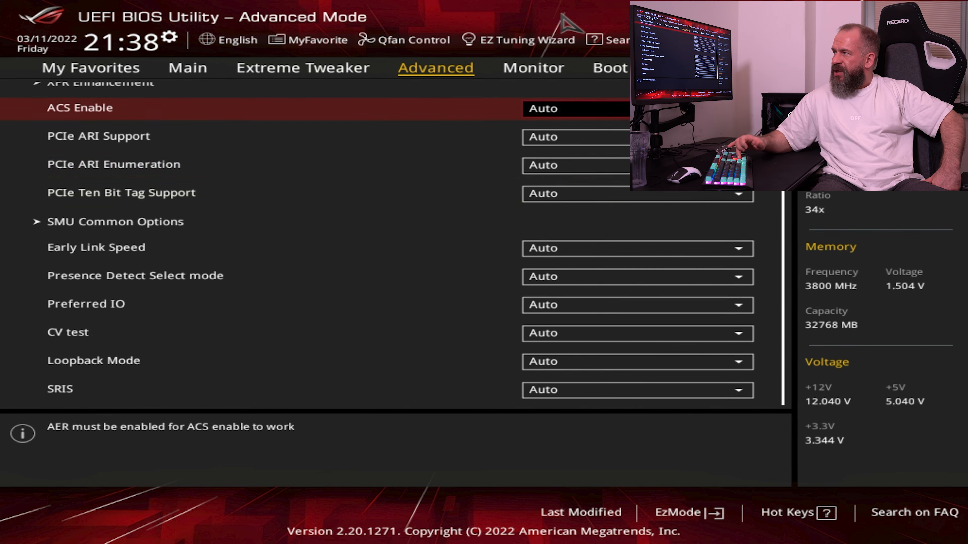
key(Escape)
key(Up)
key(Up)
key(Up)
key(Escape)
key(Down)
key(Down)
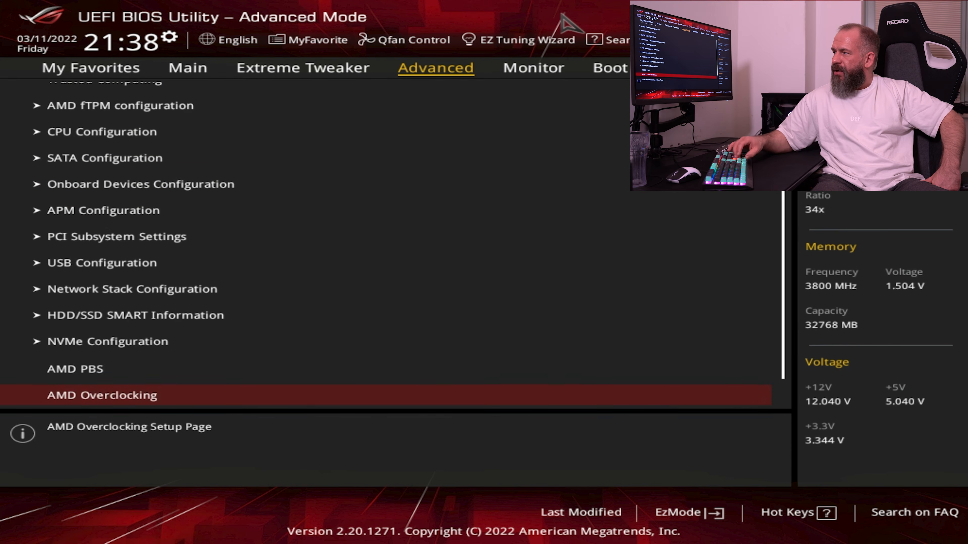
key(Up)
key(Up)
key(Up)
key(Up)
key(Up)
key(Up)
key(Up)
key(Up)
key(Up)
key(Up)
key(Up)
key(Up)
key(Up)
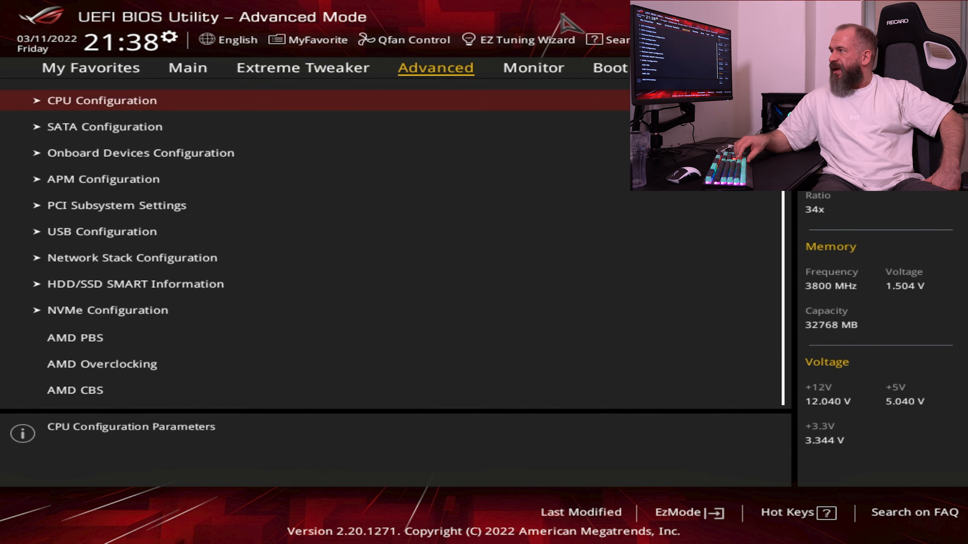
Look through the temperature, fan speed and voltage readings on the Monitor page down to Q-Fan Configuration
key(Right)
key(Down)
key(Up)
key(Down)
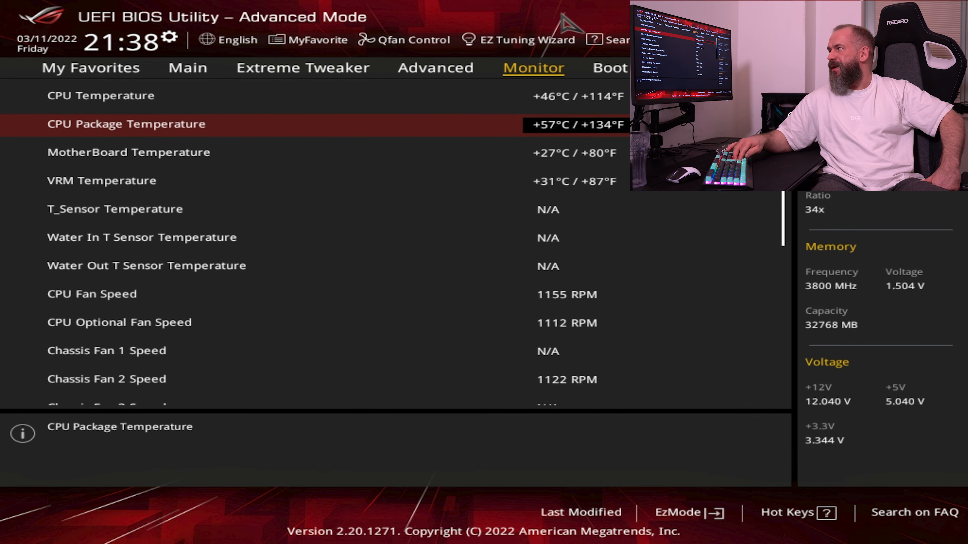
key(Down)
key(Down)
key(Down)
key(Down)
key(Down)
key(Down)
key(Down)
key(Down)
key(Down)
key(Down)
key(Down)
key(Down)
key(Down)
key(Down)
key(Down)
key(Down)
key(Down)
key(Down)
key(Down)
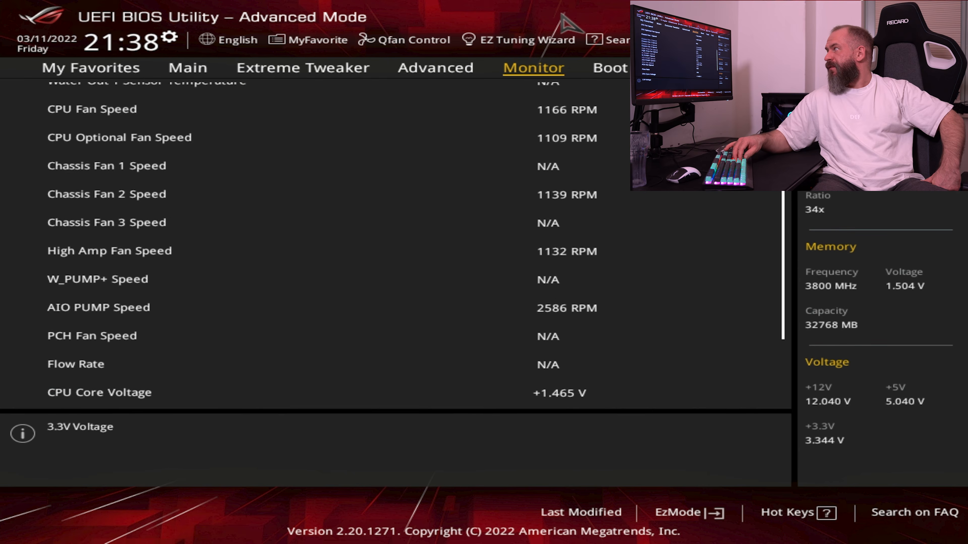
key(Down)
key(Down)
key(Down)
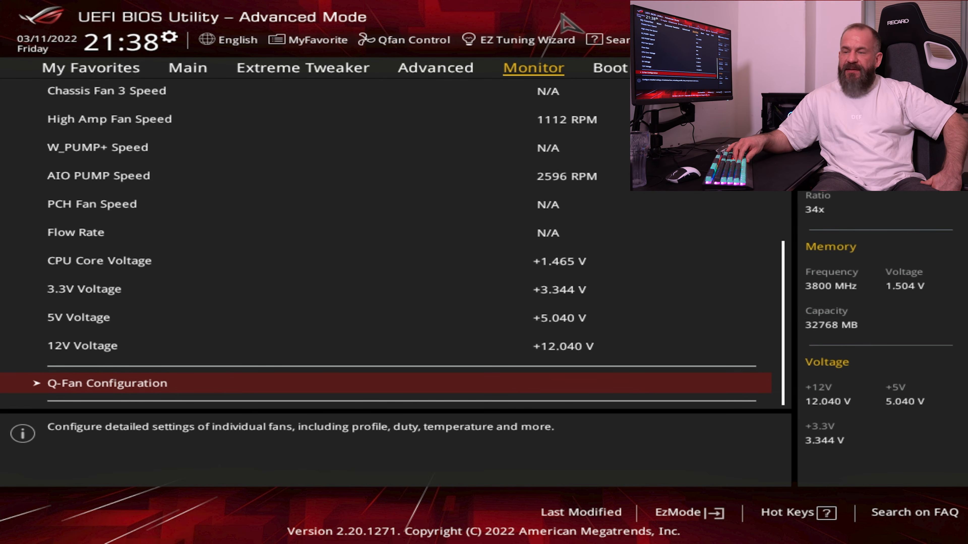
Open Q-Fan Configuration and set CPU Fan Q-Fan Control to Disabled
key(Return)
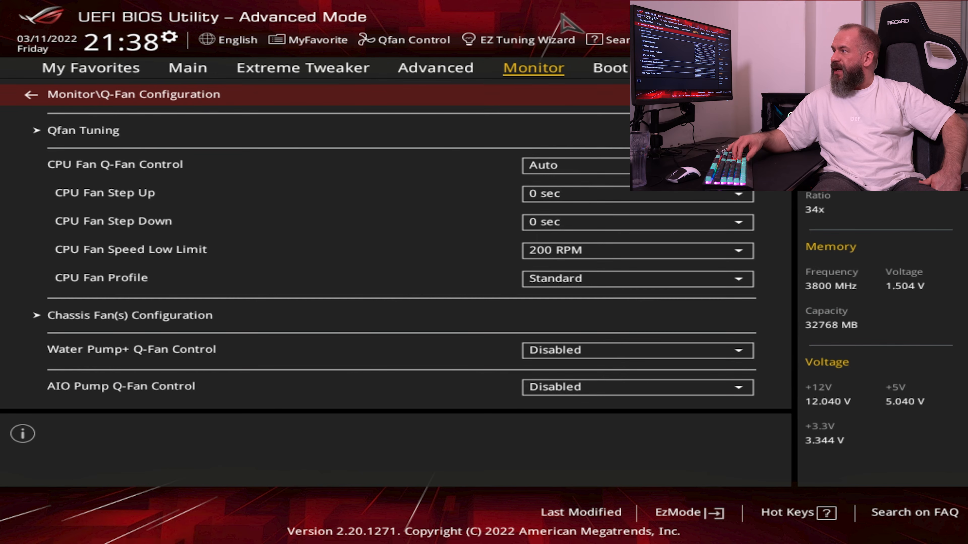
key(Down)
key(Down)
key(Return)
key(Up)
key(Return)
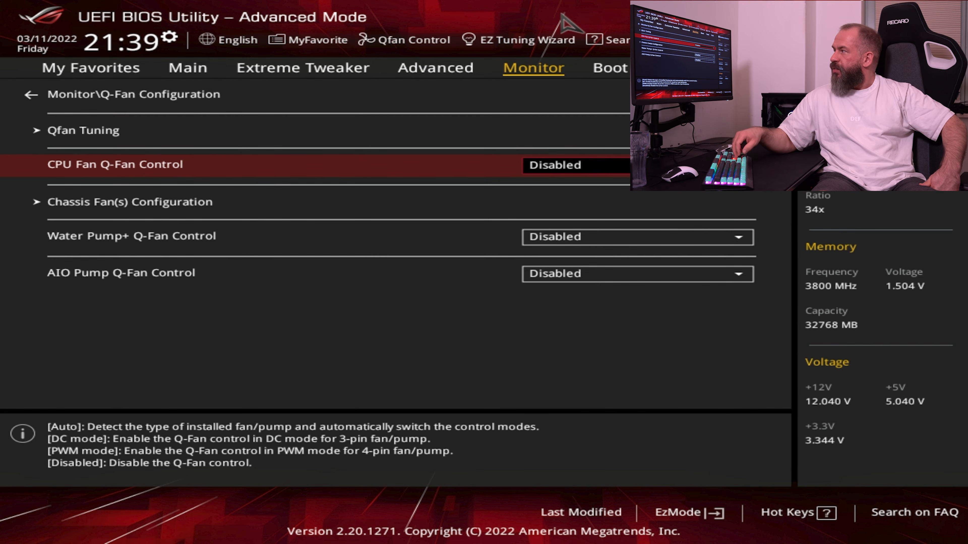
Check the Water Pump+ and AIO Pump Q-Fan Control settings, keeping them Disabled
key(Up)
key(Down)
key(Down)
key(Down)
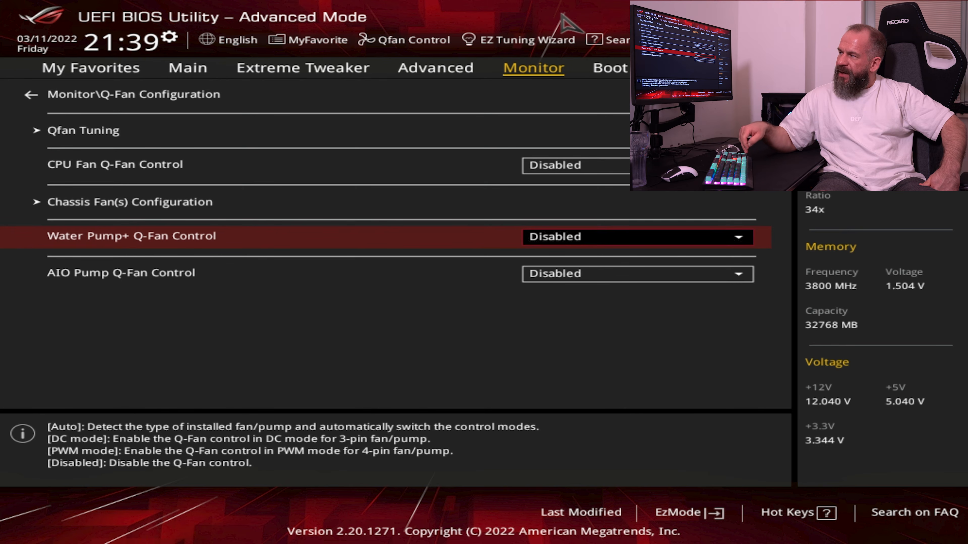
key(Down)
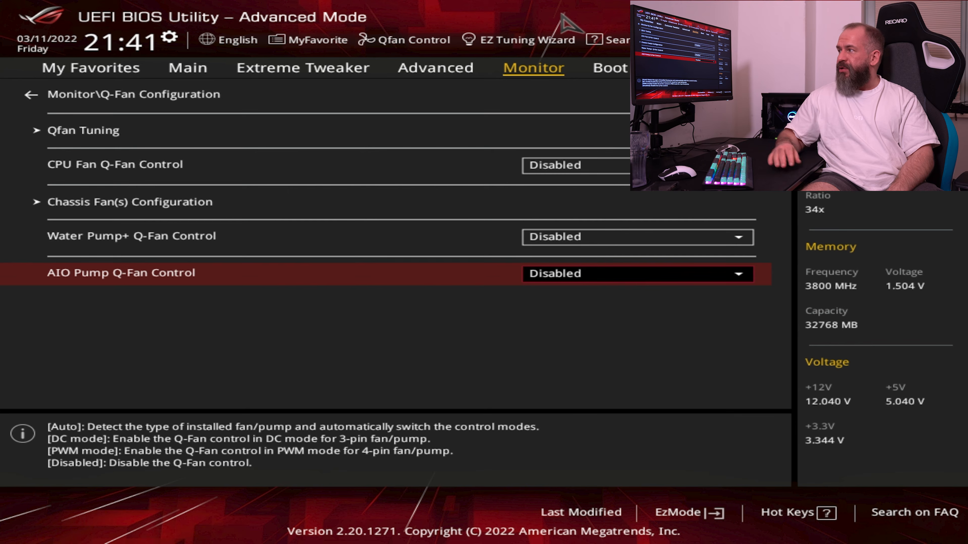
Run Qfan Tuning to detect each fan's lowest speed and configure its minimum duty cycle
key(Up)
key(Up)
key(Up)
key(Up)
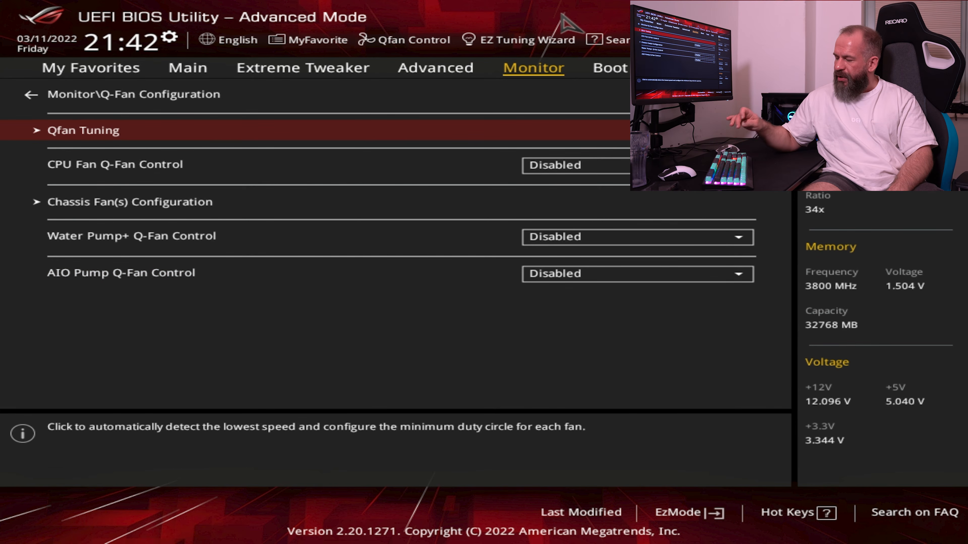
key(Return)
key(Return)
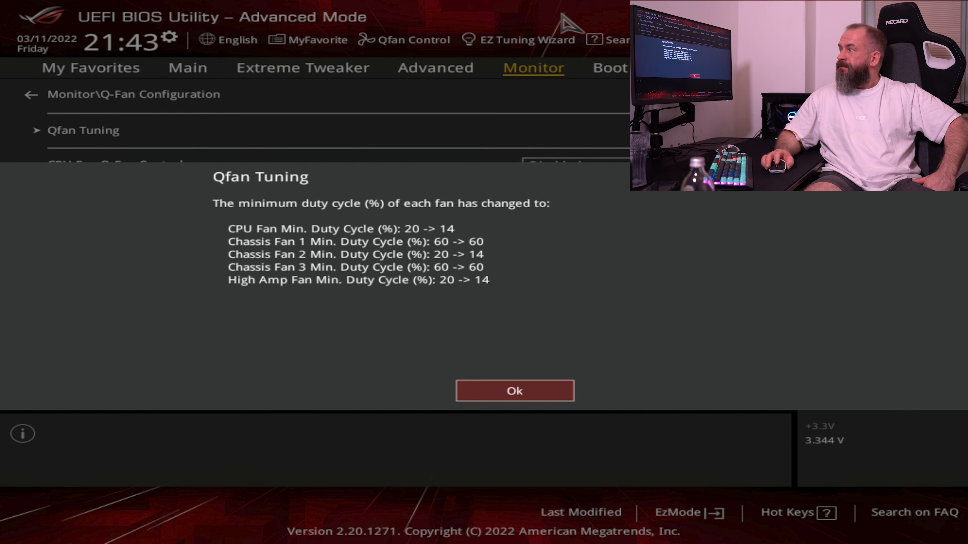
Dismiss the Qfan Tuning results and set CPU Fan Q-Fan Control to Disabled
key(Return)
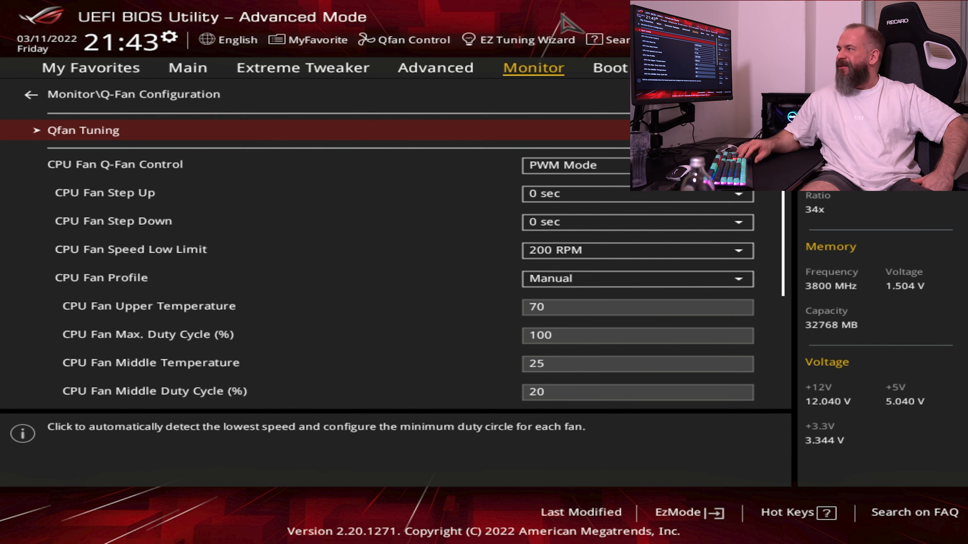
key(Down)
key(Return)
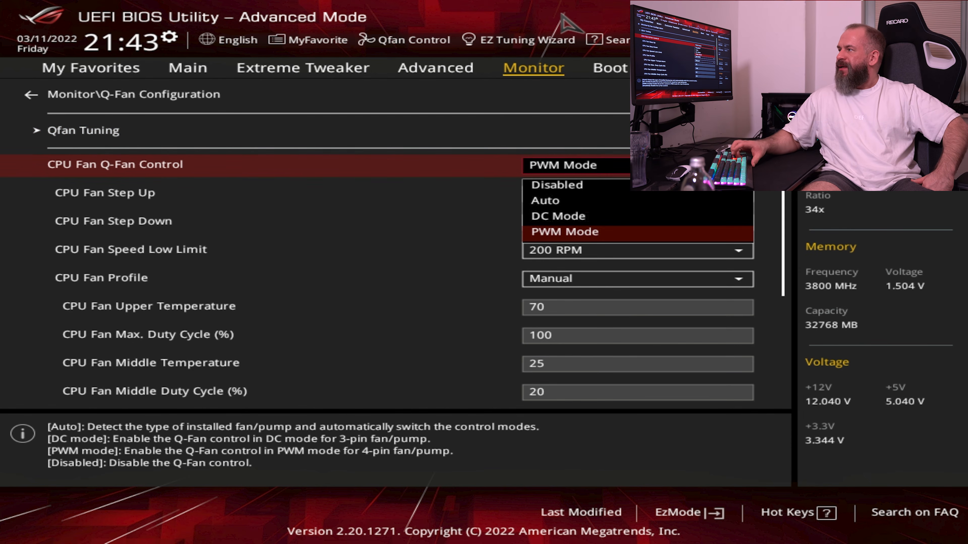
key(Up)
key(Up)
key(Up)
key(Return)
Open Chassis Fan(s) Configuration and set the Chassis Fan 1 Profile to Turbo
key(Down)
key(Down)
key(Down)
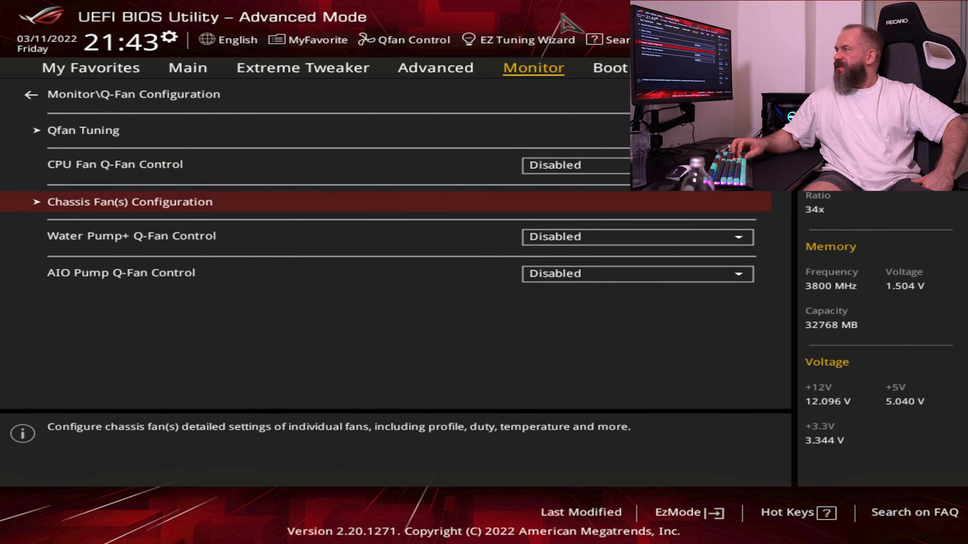
key(Up)
key(Up)
key(Return)
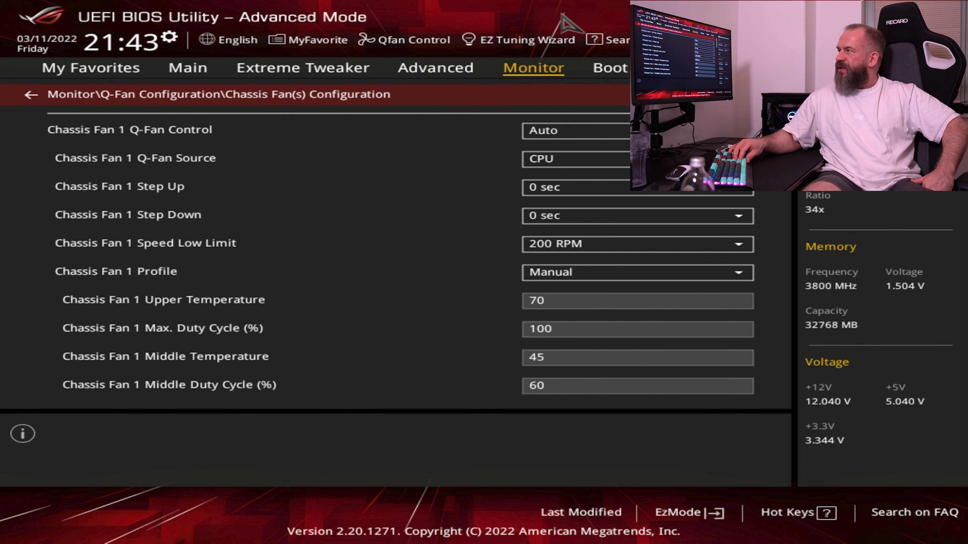
key(Down)
key(Down)
key(Down)
key(Down)
key(Down)
key(Down)
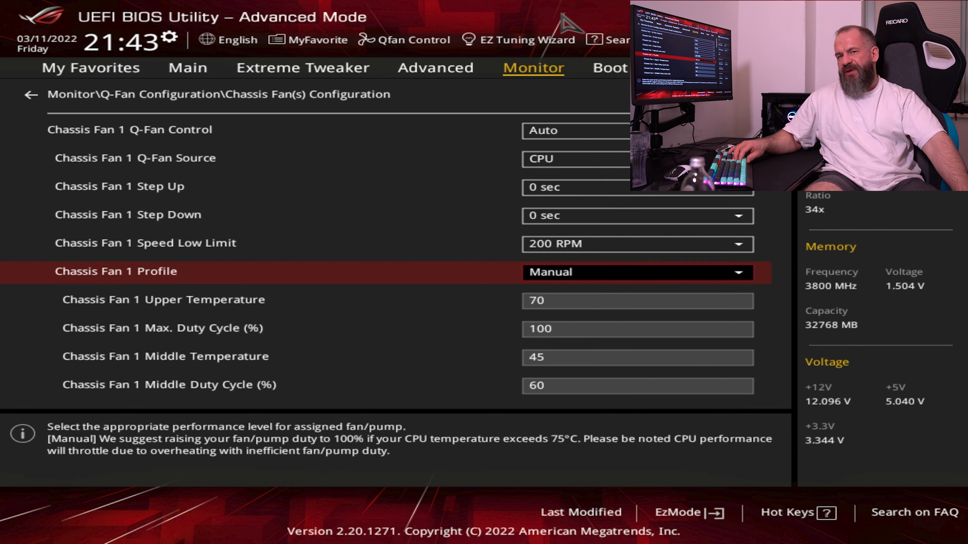
key(Return)
key(Up)
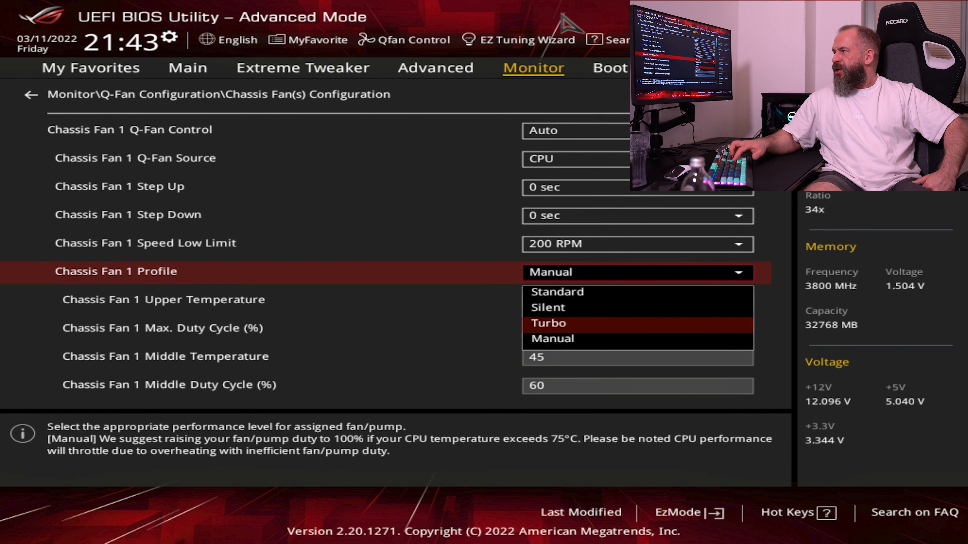
key(Return)
Set the Chassis Fan 1 Speed Low Limit to 600 RPM
key(Up)
key(Return)
key(Down)
key(Down)
key(Down)
key(Down)
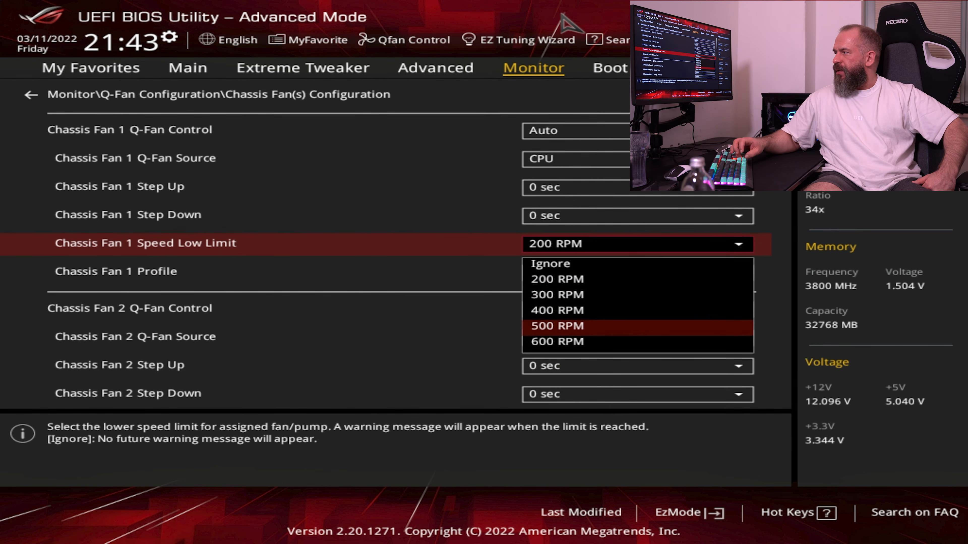
key(Return)
Set Chassis Fan 1 Step Down to 51 sec
key(Up)
key(Up)
key(Down)
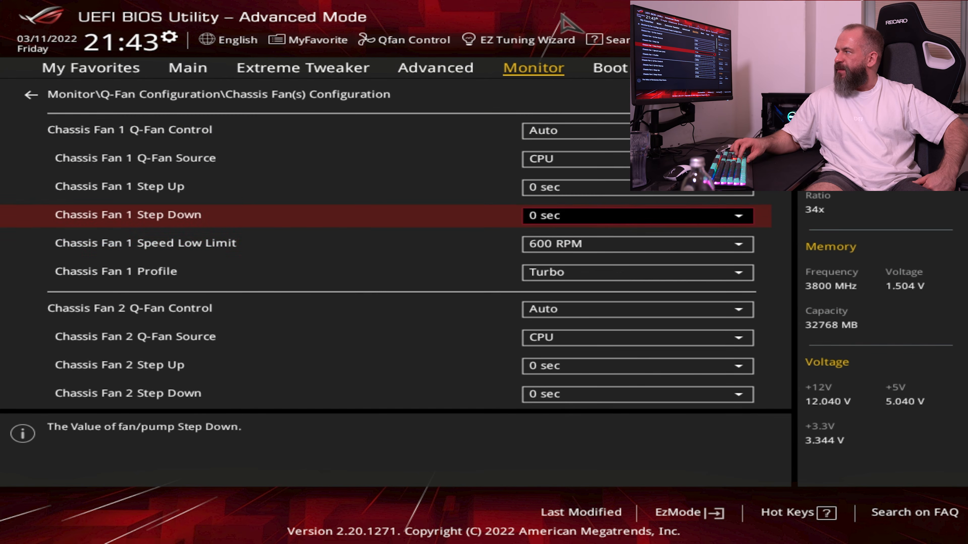
key(Down)
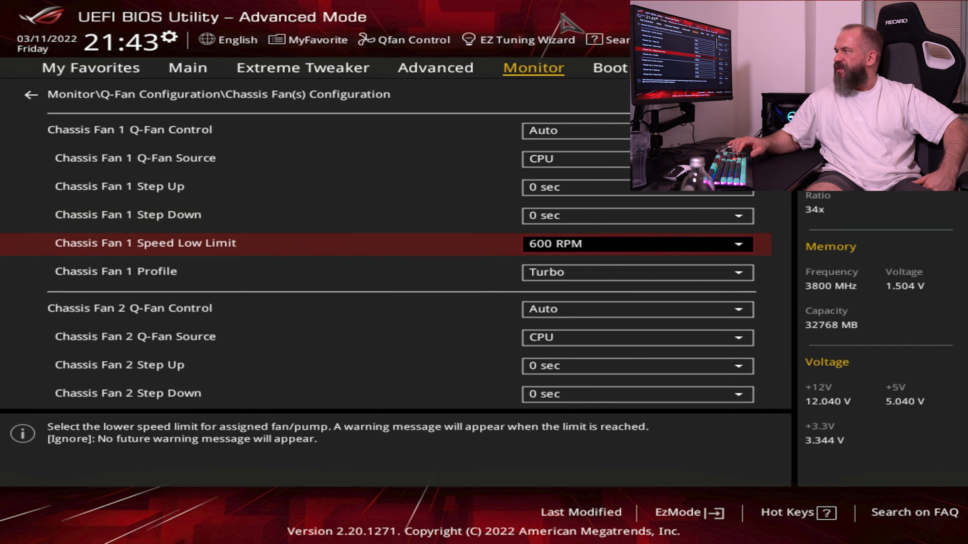
key(Up)
key(Up)
key(Down)
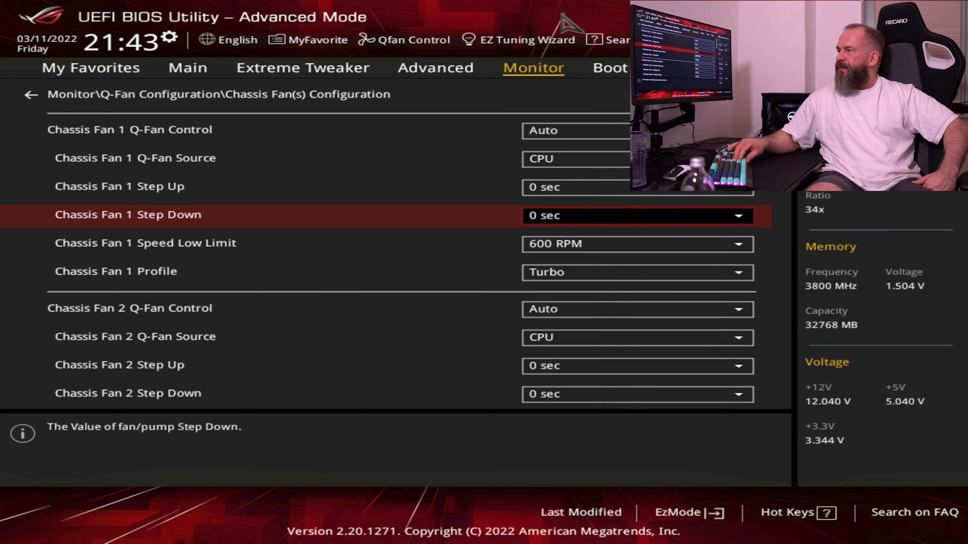
key(Return)
key(Down)
key(Down)
key(Down)
key(Return)
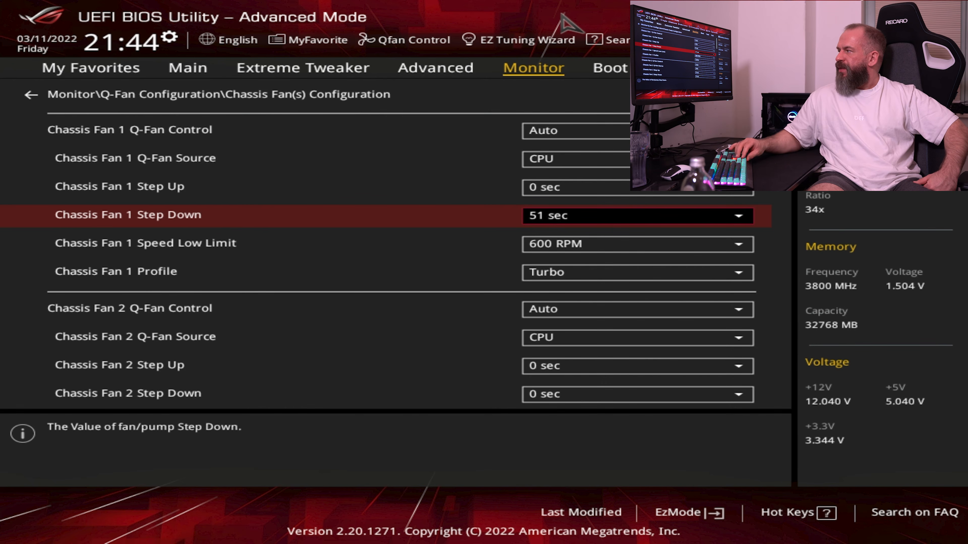
Set the Chassis Fan 2 Speed Low Limit to 600 RPM
key(Down)
key(Down)
key(Down)
key(Down)
key(Down)
key(Down)
key(Down)
key(Down)
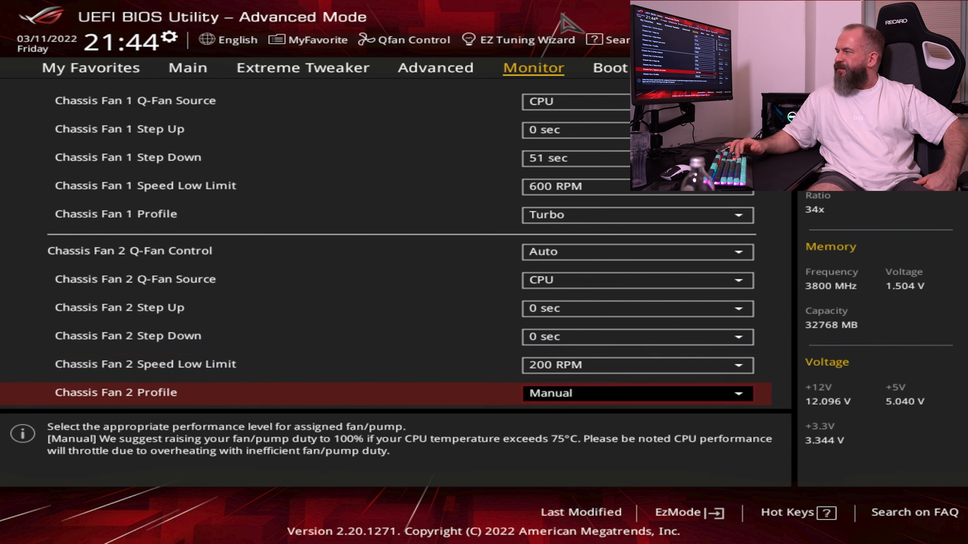
key(Up)
key(Return)
key(Down)
key(Down)
key(Down)
key(Down)
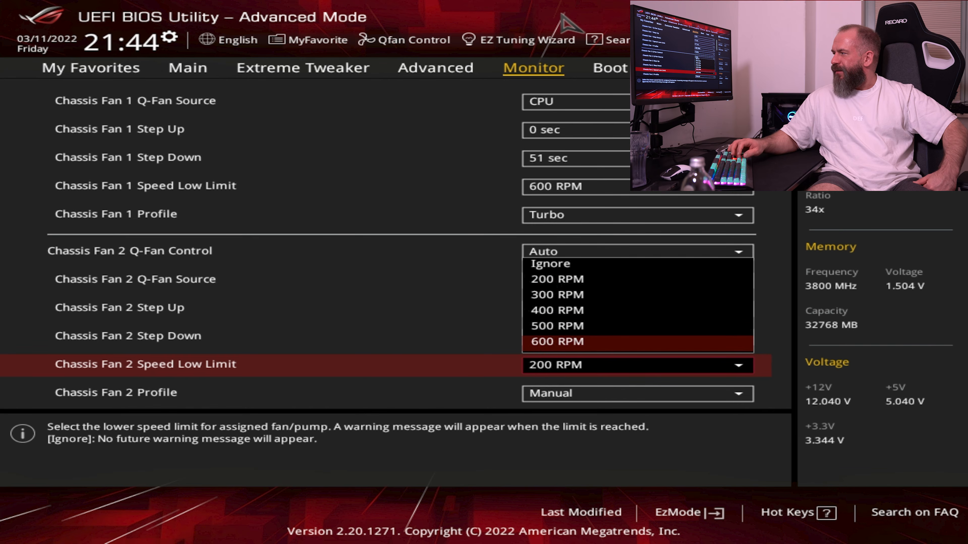
key(Return)
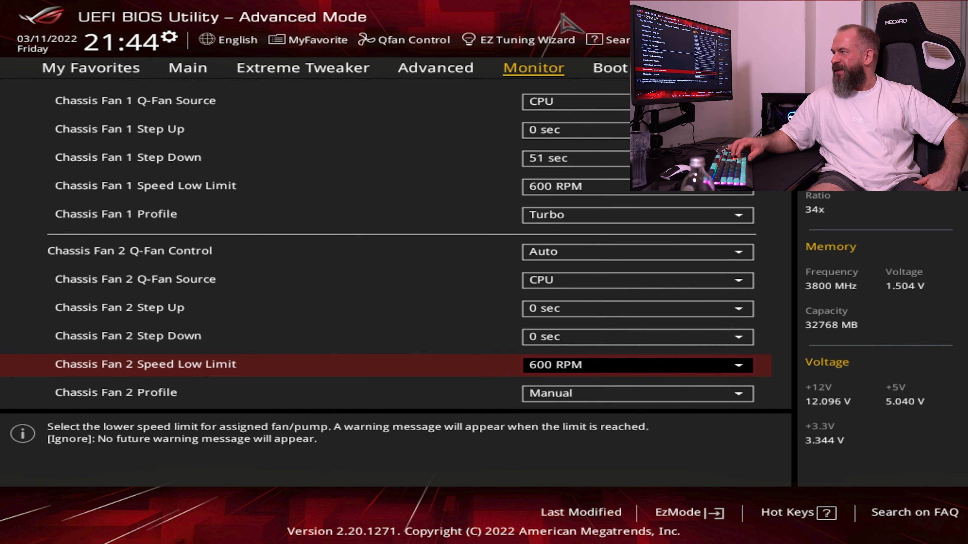
Set the Chassis Fan 2 Profile to Turbo
key(Up)
key(Up)
key(Up)
key(Down)
key(Down)
key(Down)
key(Down)
key(Down)
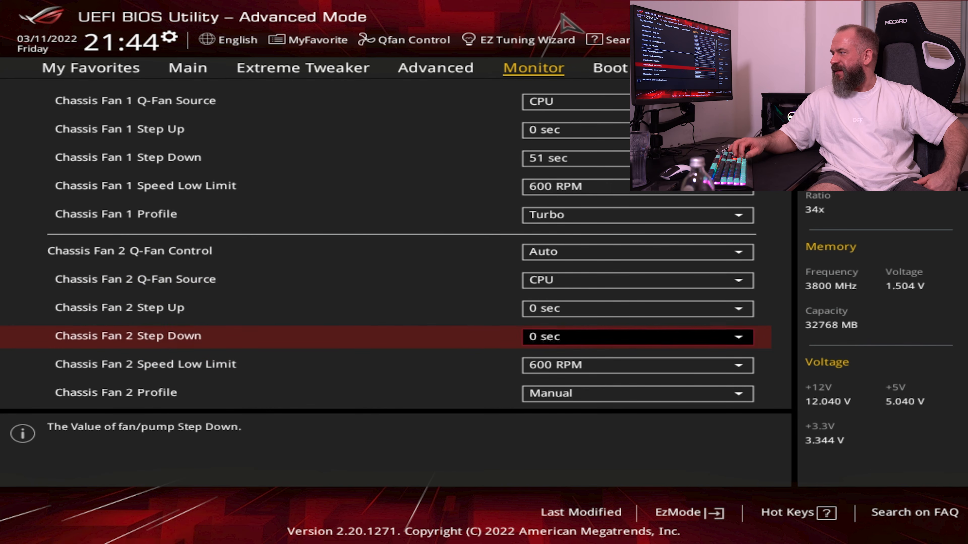
key(Return)
key(Up)
key(Up)
key(Down)
key(Return)
Set Chassis Fan 2 Step Down to 51 sec
key(Up)
key(Up)
key(Return)
key(Down)
key(Down)
key(Down)
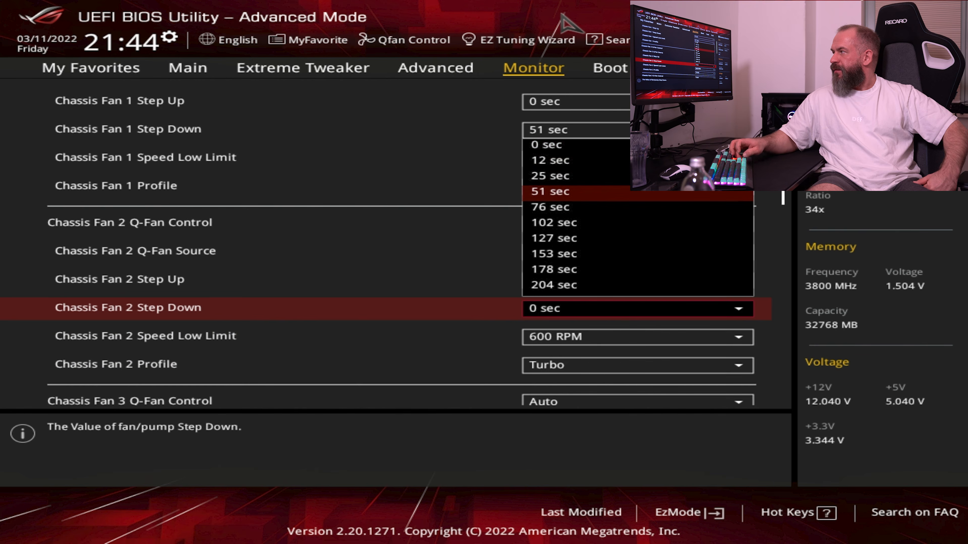
key(Return)
Set Chassis Fan 3 Step Down to 51 sec
key(Down)
key(Down)
key(Down)
key(Down)
key(Down)
key(Down)
Set the Chassis Fan 3 Speed Low Limit to 600 RPM
key(Down)
key(Up)
key(Down)
key(Down)
key(Up)
key(Up)
key(Return)
Set the Chassis Fan 3 Profile to Turbo
key(Down)
key(Down)
key(Down)
key(Return)
key(Down)
key(Down)
key(Up)
key(Return)
key(Down)
key(Down)
key(Down)
key(Down)
key(Return)
key(Down)
key(Down)
key(Down)
key(Up)
key(Up)
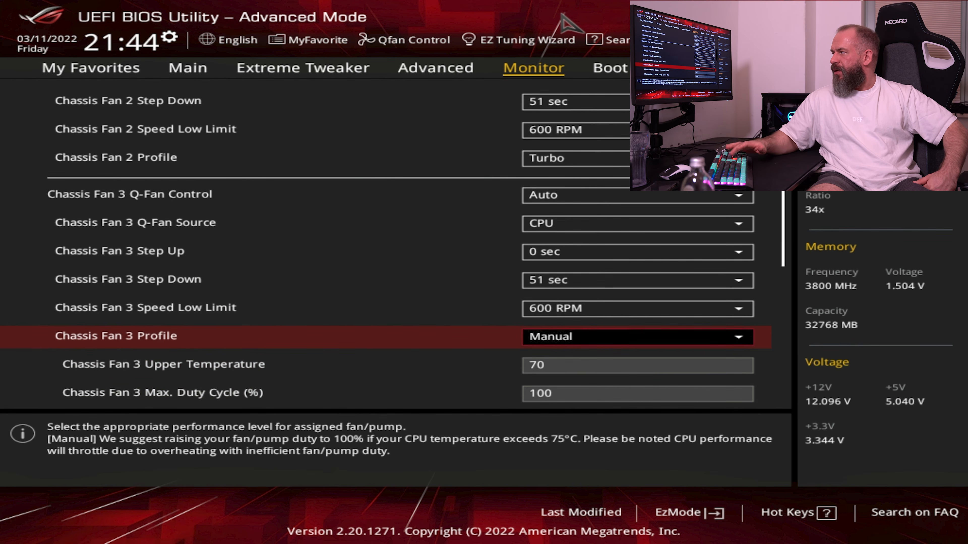
key(Return)
key(Up)
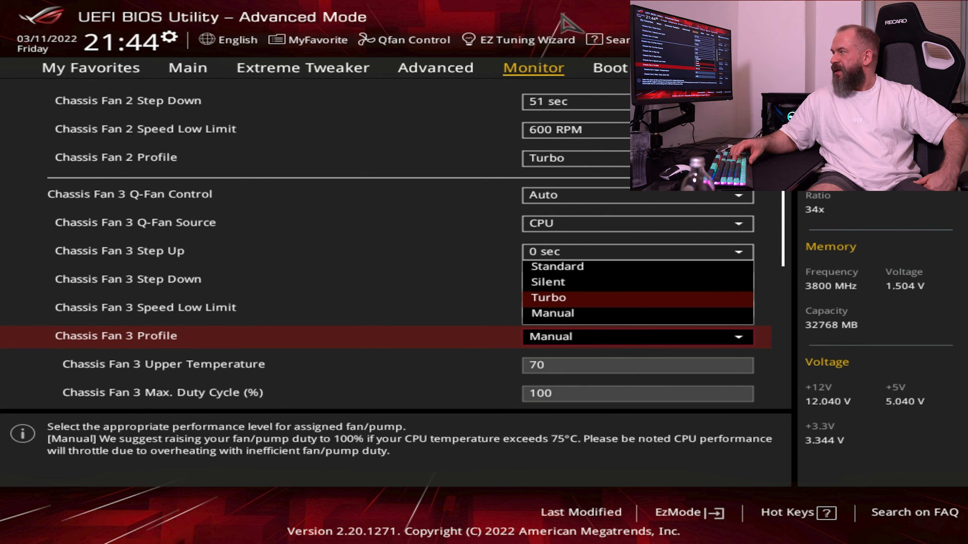
key(Return)
Set the High Amp Fan Speed Low Limit to 600 RPM
key(Down)
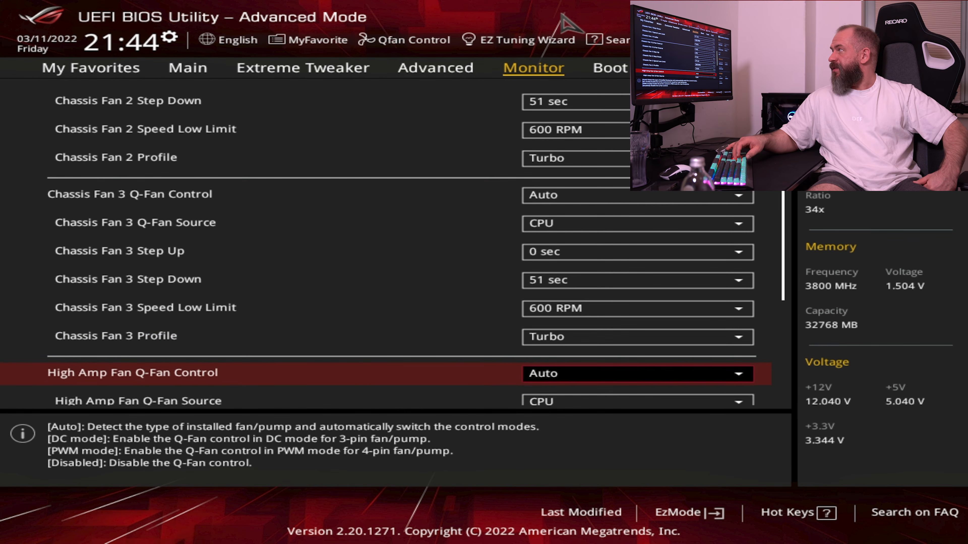
key(Down)
key(Up)
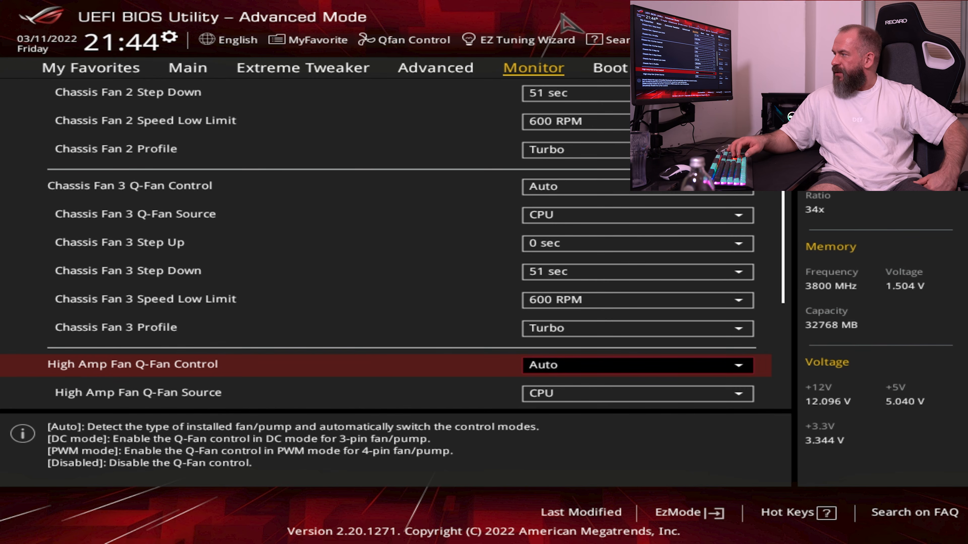
key(Down)
key(Down)
key(Down)
key(Down)
key(Down)
key(Down)
key(Up)
key(Up)
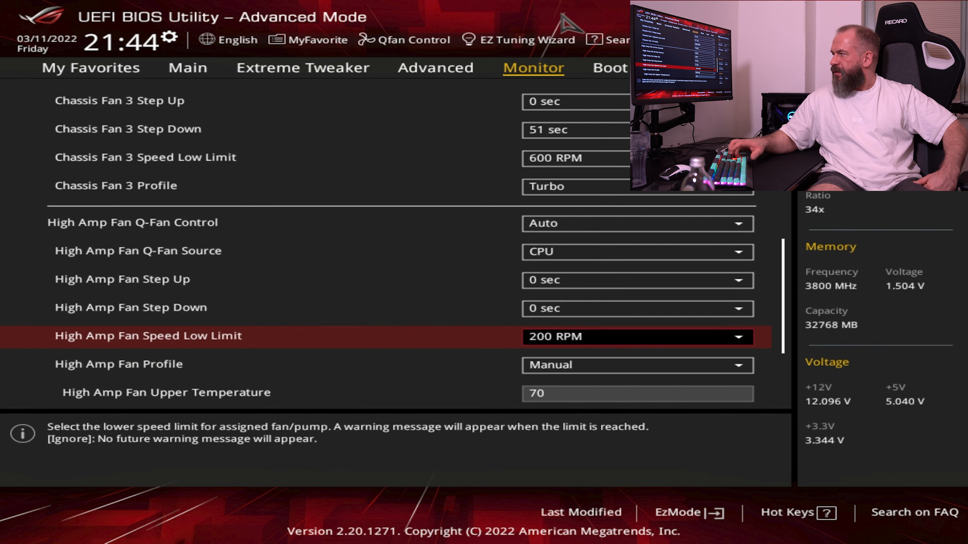
key(Return)
key(Down)
key(Down)
key(Down)
key(Down)
key(Return)
Set the High Amp Fan Profile to Turbo
key(Down)
key(Down)
key(Up)
key(Return)
key(Up)
key(Return)
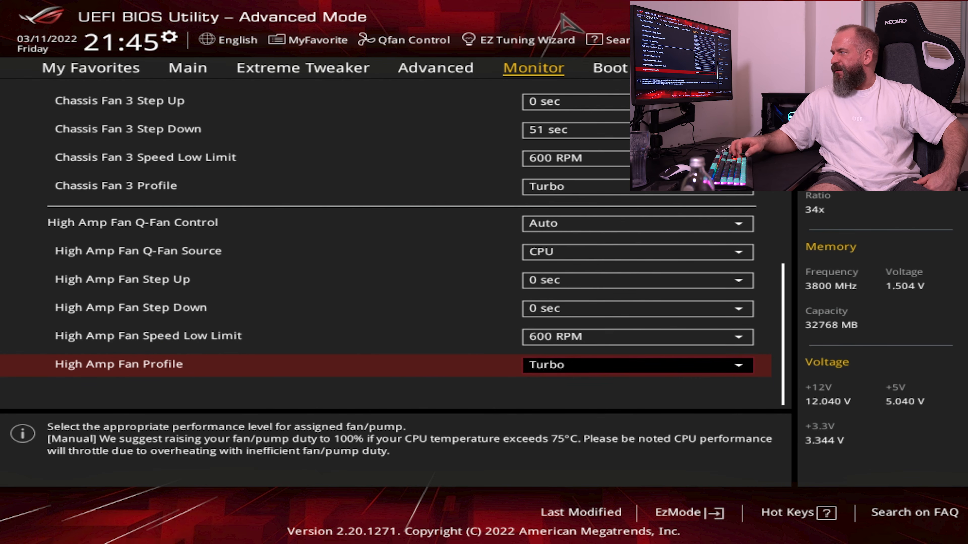
Review the chassis fan settings from High Amp Fan back up to Chassis Fan 1
key(Up)
key(Up)
key(Up)
key(Up)
key(Up)
key(Up)
key(Up)
key(Up)
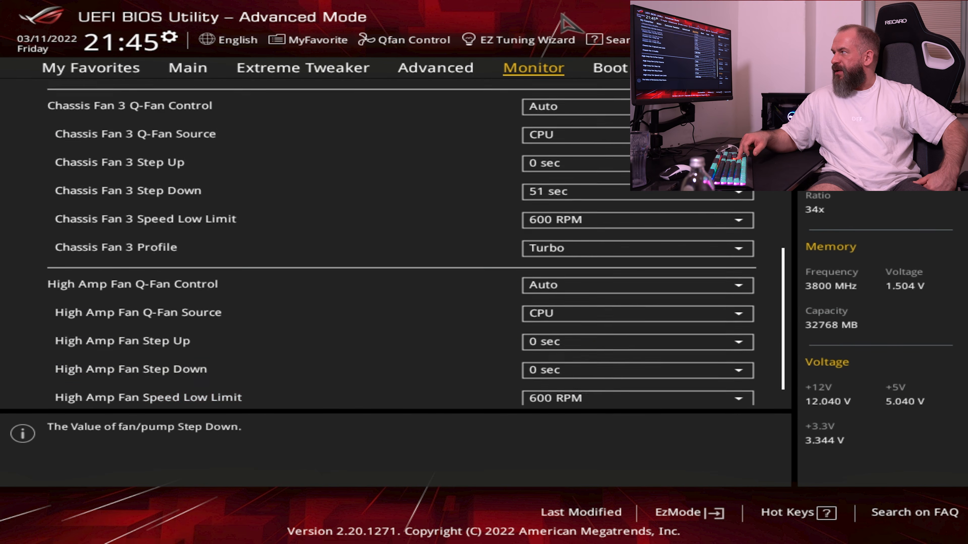
key(Up)
key(Up)
key(Up)
key(Up)
key(Up)
key(Up)
key(Up)
key(Up)
key(Up)
key(Up)
key(Up)
key(Up)
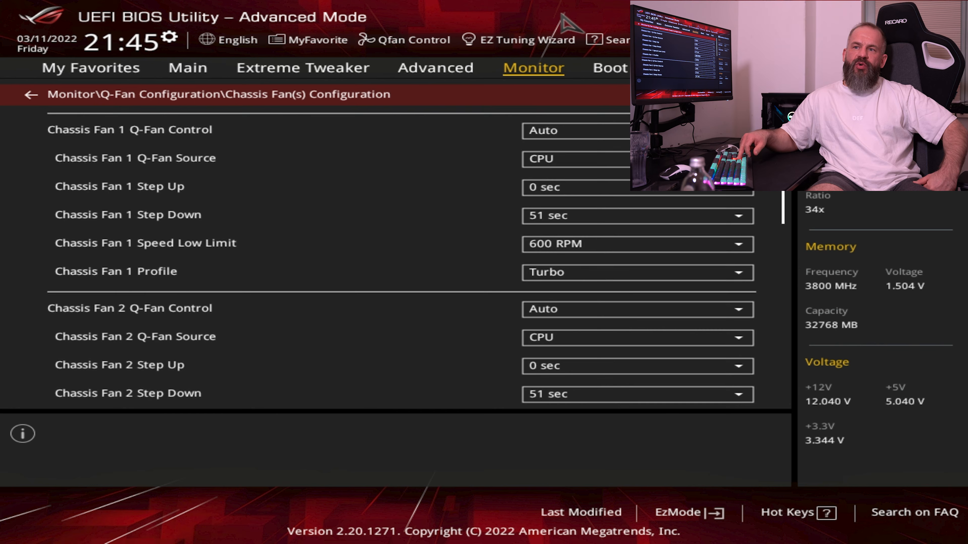
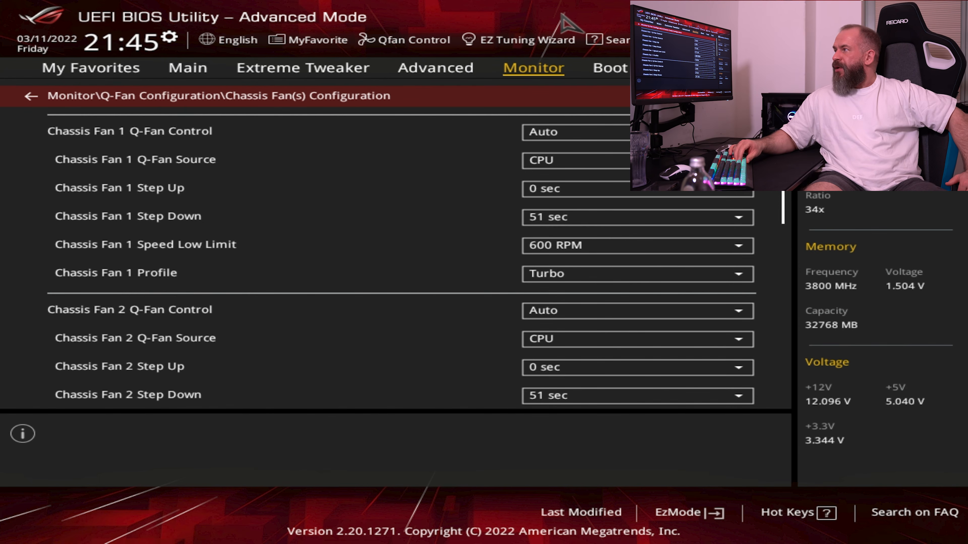
Leave the Q-Fan configuration and review the hardware monitor readings from the voltages up to the VRM temperature
key(Escape)
key(Up)
key(Up)
key(Up)
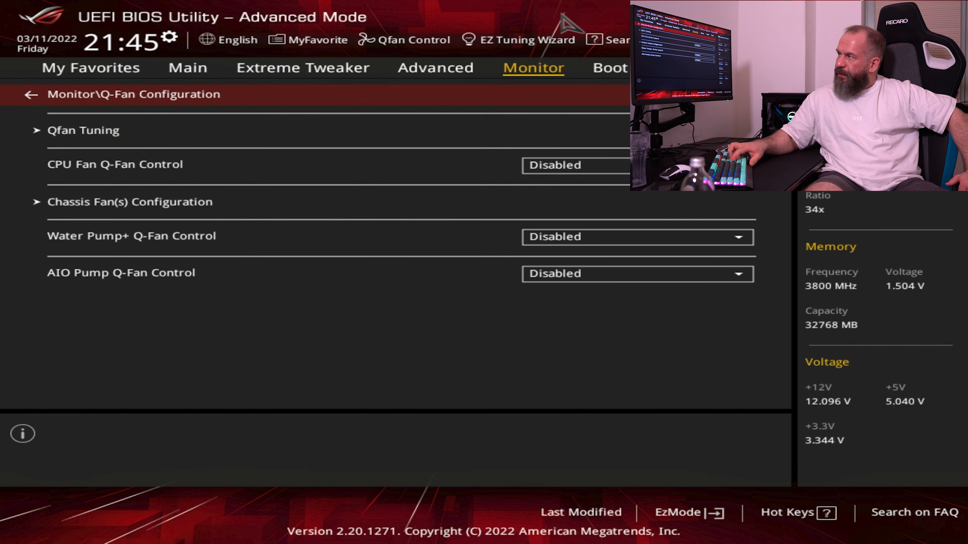
key(Return)
key(Up)
key(Up)
key(Up)
key(Up)
key(Up)
key(Up)
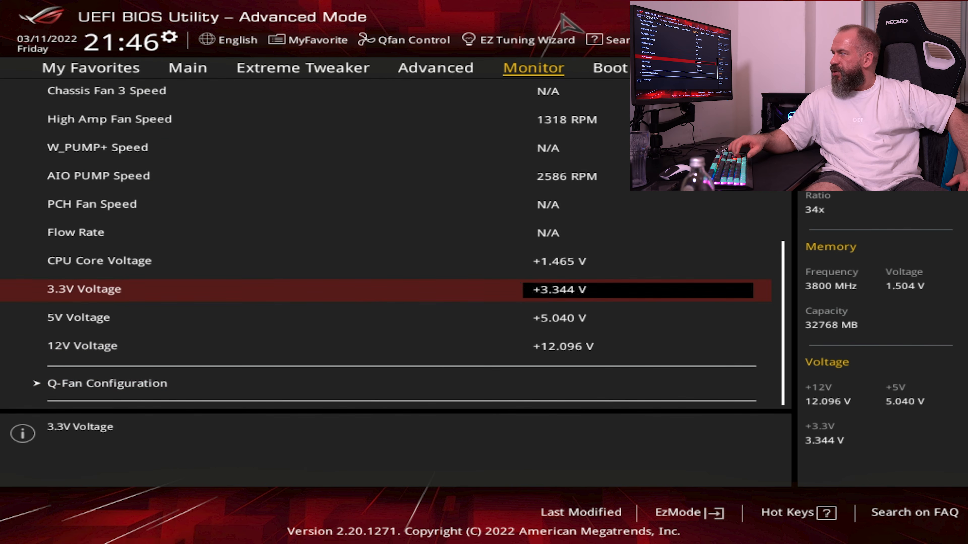
key(Up)
key(Up)
key(Up)
key(Up)
key(Up)
key(Up)
key(Up)
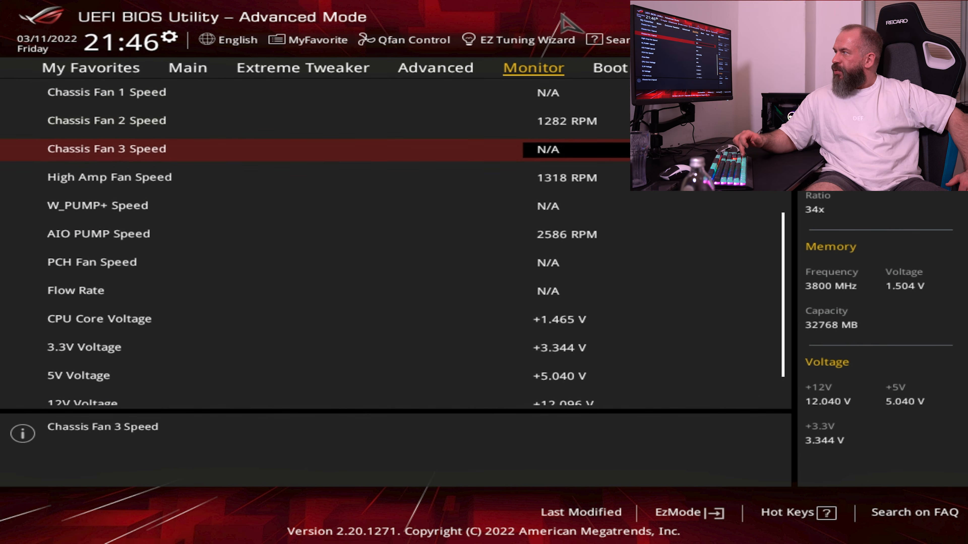
key(Up)
key(Up)
key(Up)
key(Up)
key(Up)
key(Up)
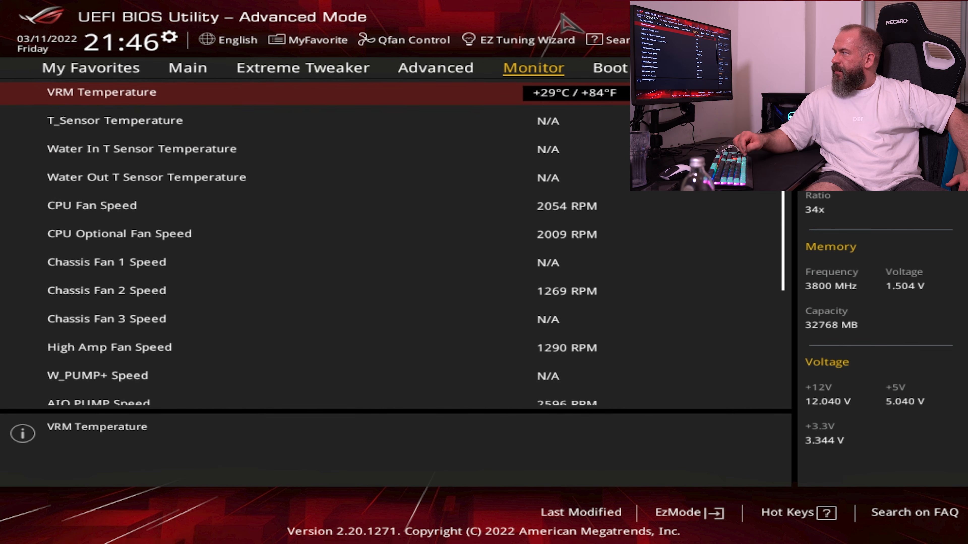
Examine the monitored CPU fan, chassis fan, High Amp fan and AIO pump speeds
key(Down)
key(Down)
key(Down)
key(Down)
key(Down)
key(Down)
key(Down)
key(Down)
key(Down)
key(Down)
key(Down)
key(Down)
key(Down)
key(Down)
key(Down)
key(Down)
key(Up)
key(Up)
key(Up)
key(Up)
key(Up)
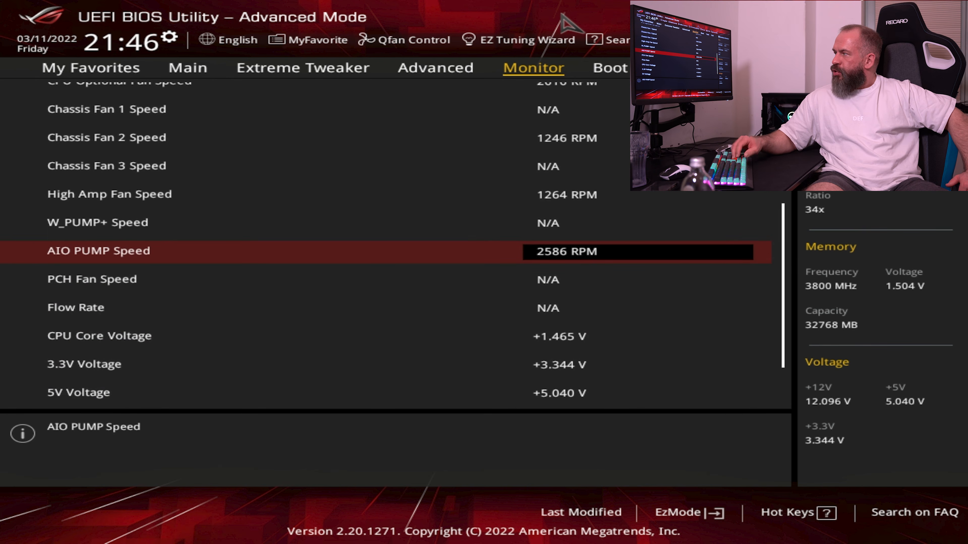
key(Up)
key(Up)
key(Up)
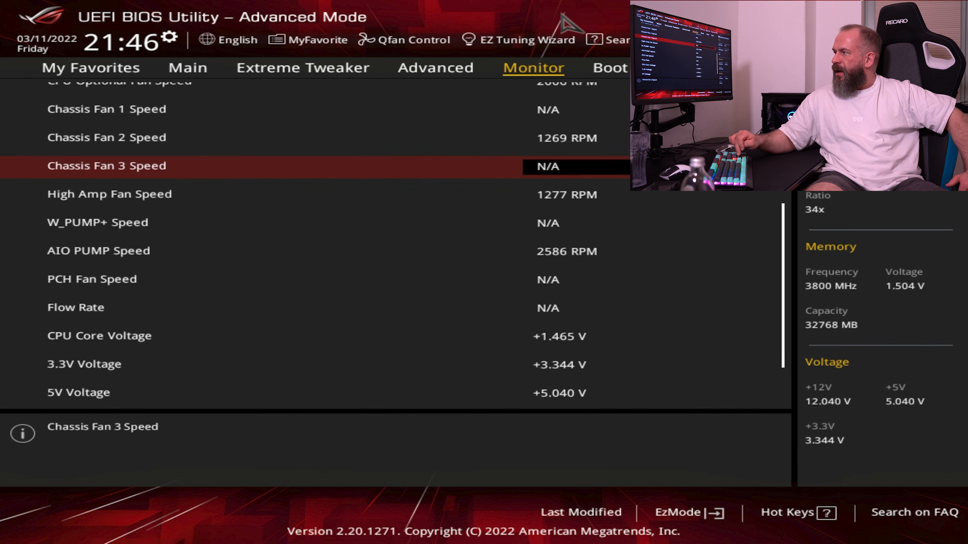
key(Up)
key(Up)
key(Down)
key(Down)
key(Down)
key(Up)
key(Up)
key(Up)
key(Up)
key(Up)
key(Up)
key(Down)
key(Down)
key(Up)
key(Down)
key(Up)
key(Down)
key(Up)
key(Down)
Review the motherboard, CPU package and CPU temperature readings
key(Up)
key(Down)
key(Up)
key(Up)
key(Up)
key(Up)
key(Up)
key(Up)
key(Up)
key(Up)
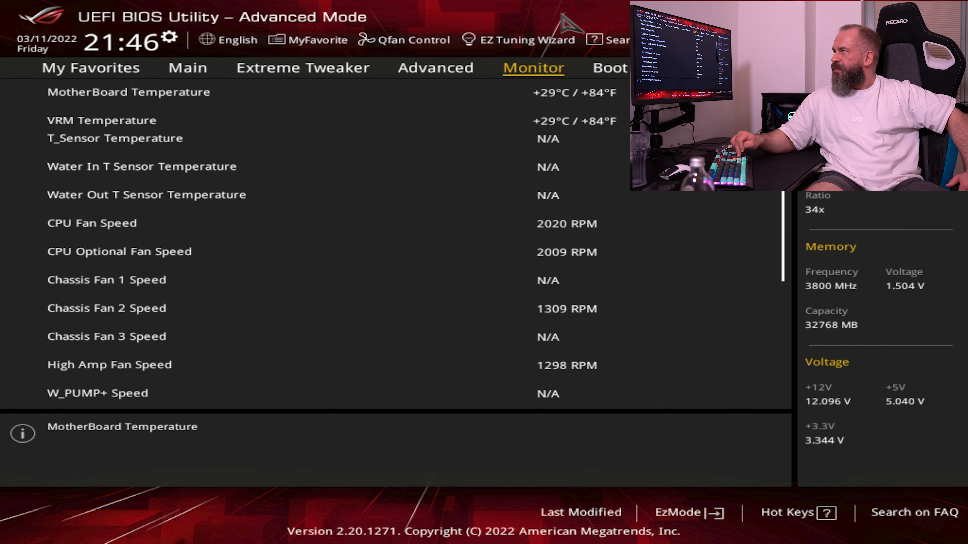
key(Down)
key(Return)
key(Escape)
key(Down)
key(Up)
key(Up)
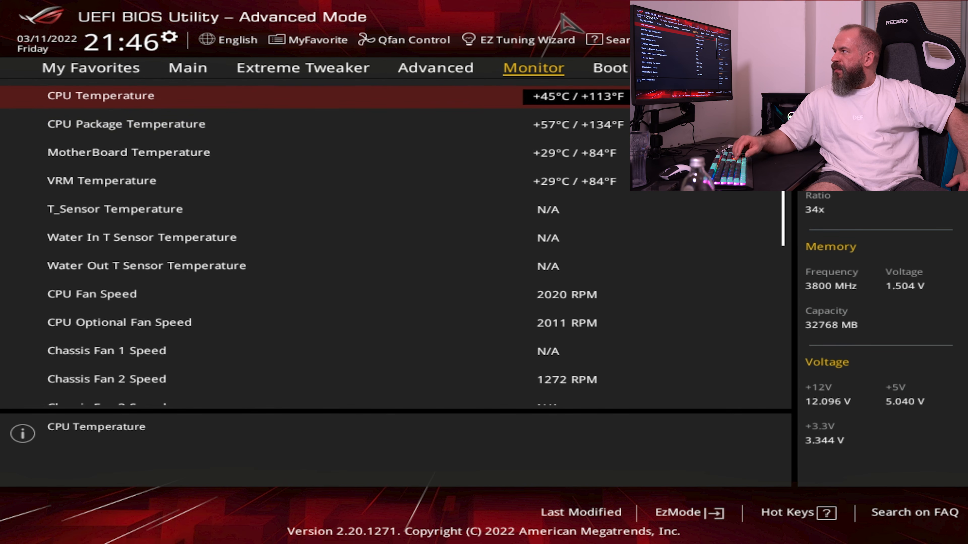
Disable Fast Boot in the Boot Configuration
key(Right)
key(Left)
key(Right)
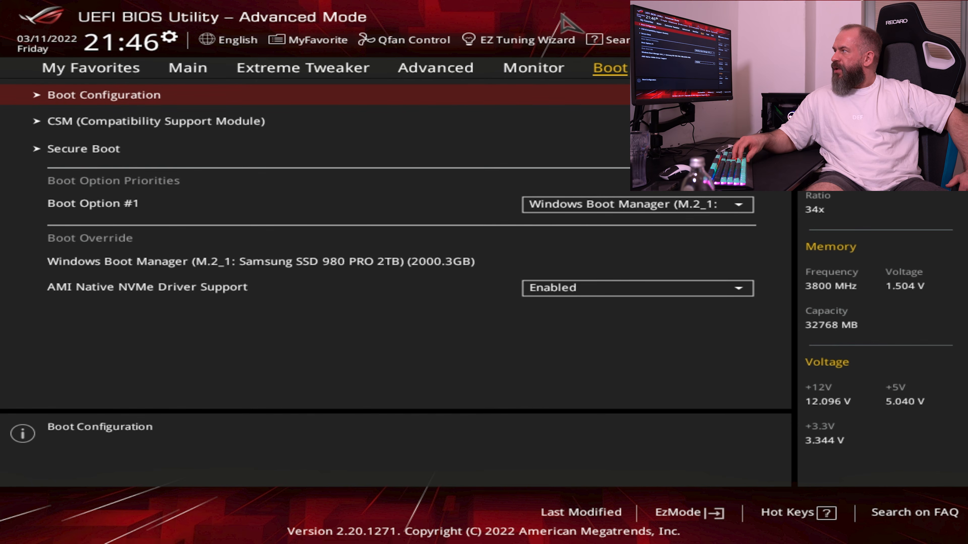
key(Return)
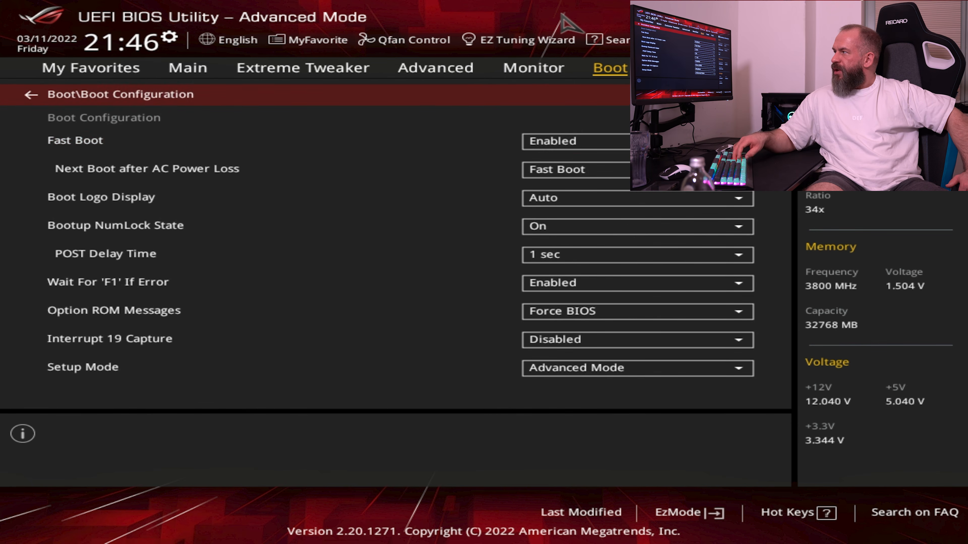
key(Return)
key(Return)
key(Up)
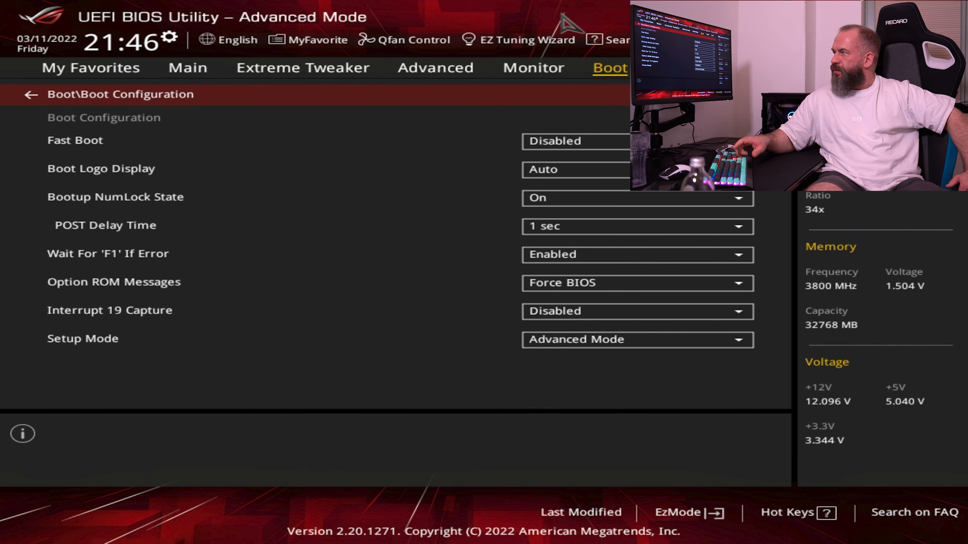
Set Boot Logo Display to Full Screen in the Boot Configuration
key(Down)
key(Down)
key(Up)
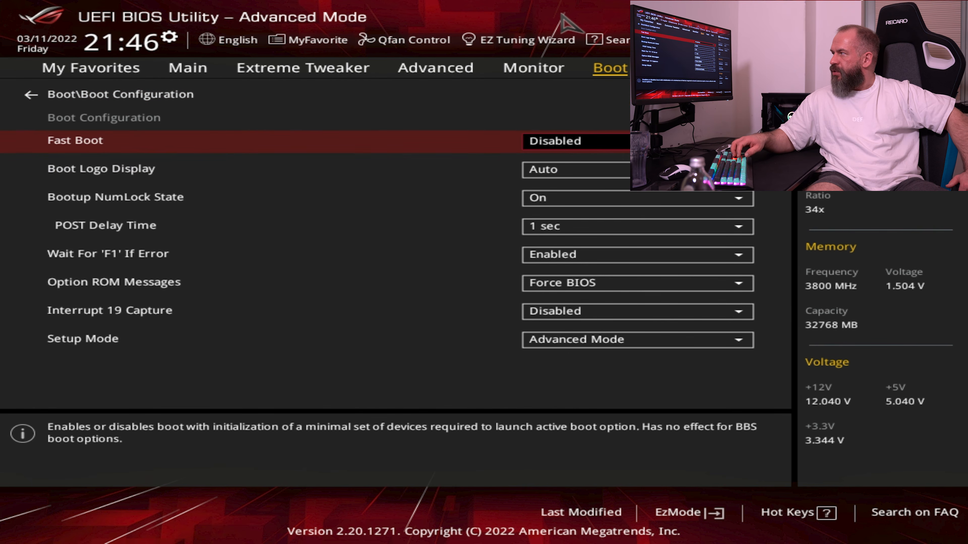
key(Down)
key(Return)
key(Down)
key(Down)
key(Up)
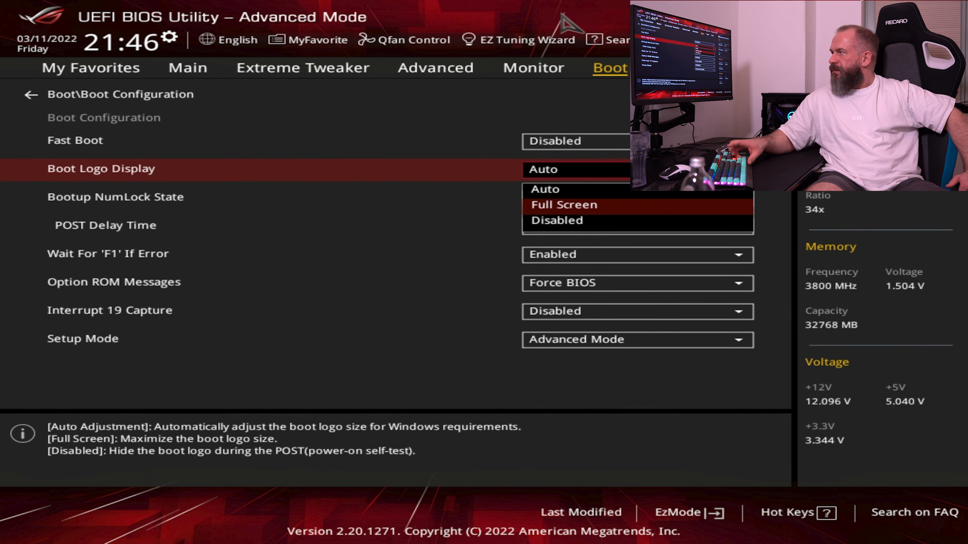
key(Return)
key(Up)
key(Up)
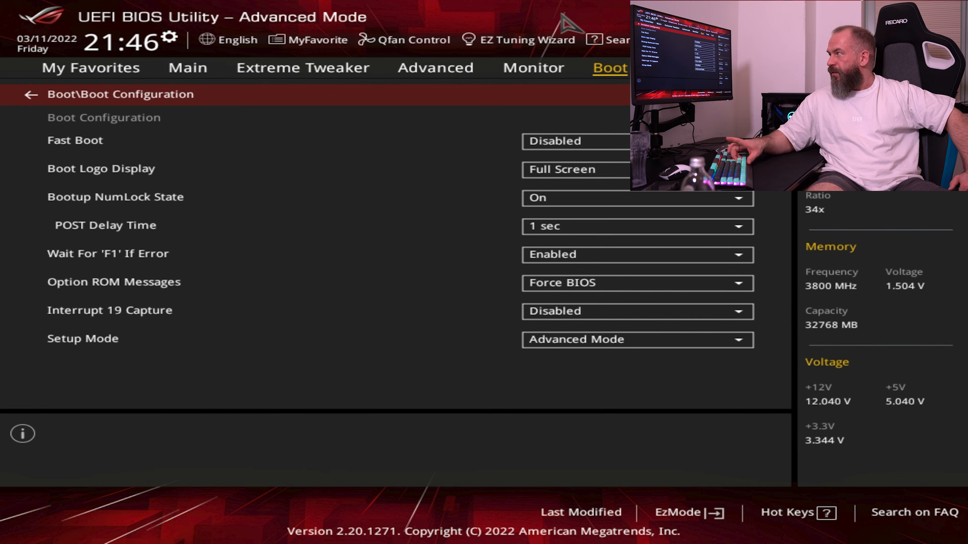
Check the Launch CSM setting of the Compatibility Support Module
key(Escape)
key(Down)
key(Return)
key(Down)
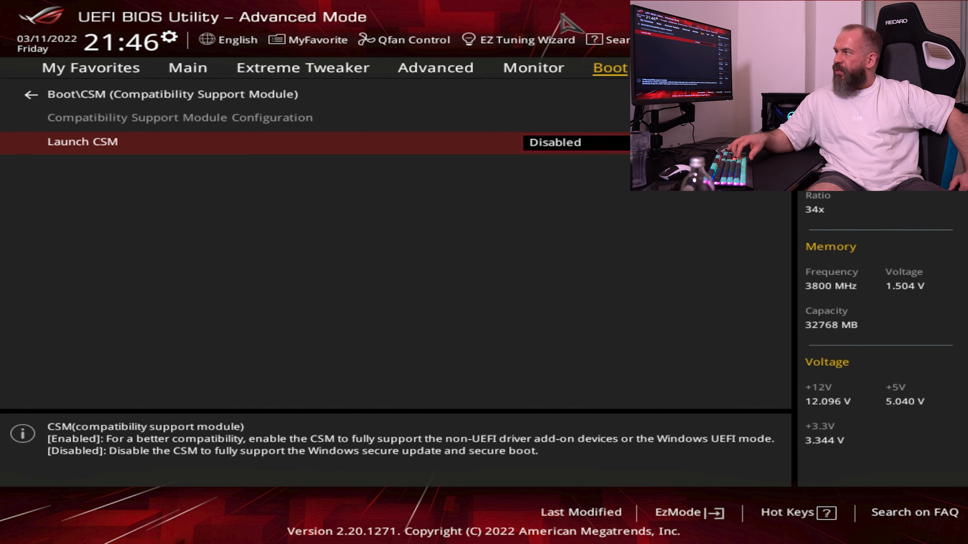
key(Up)
key(Return)
Set the Secure Boot OS Type to Windows UEFI mode
key(Down)
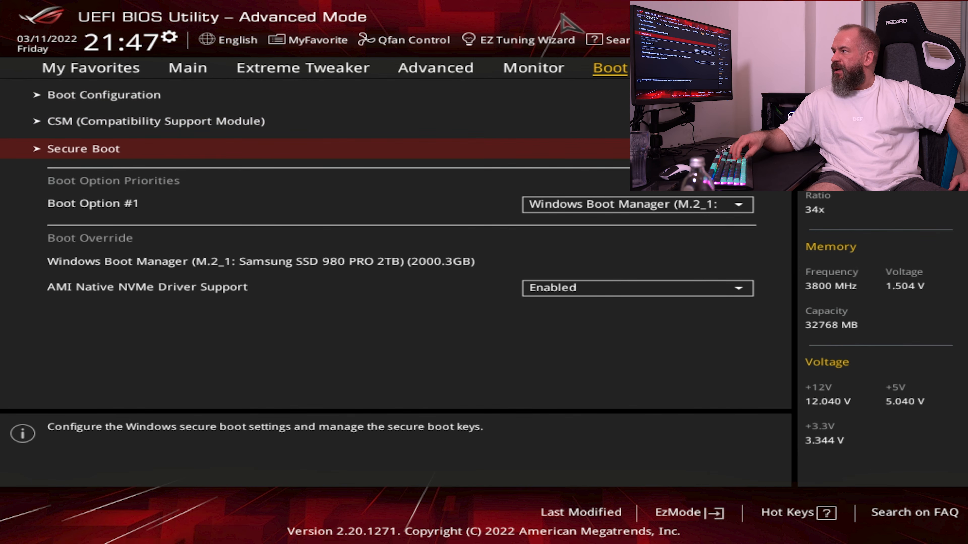
key(Return)
key(Down)
key(Return)
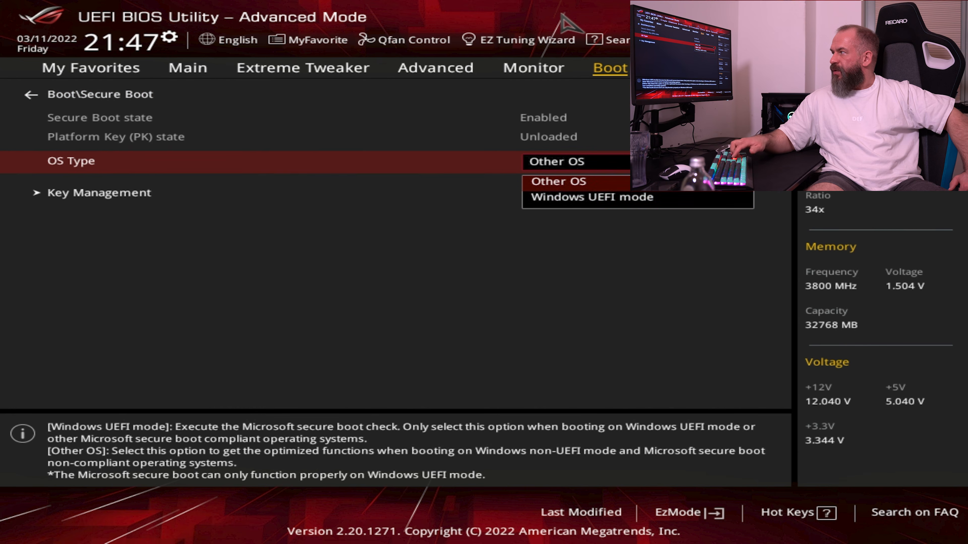
key(Down)
key(Return)
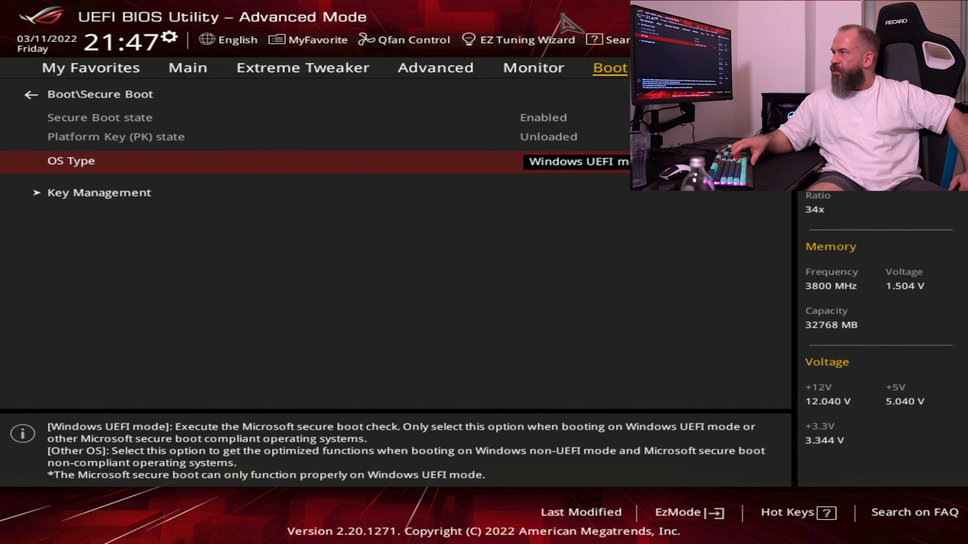
key(Up)
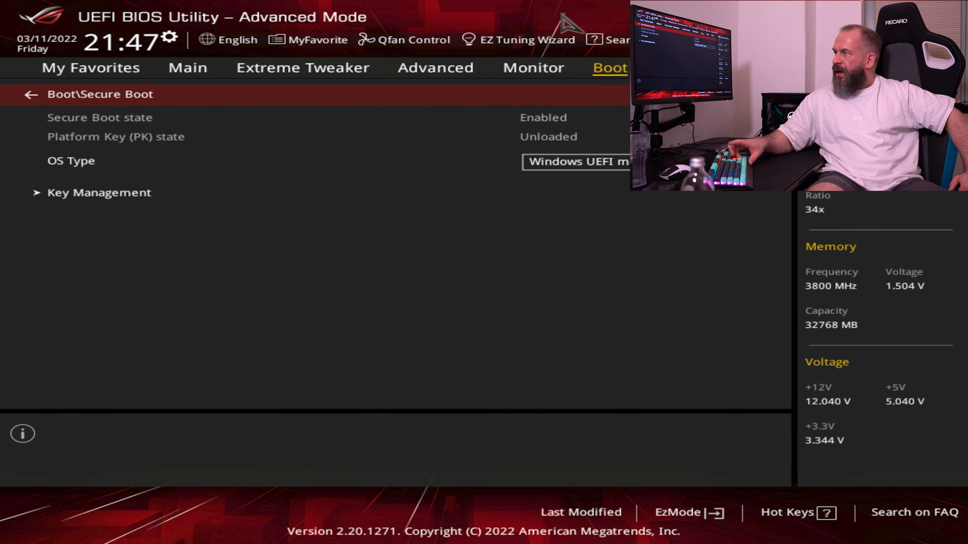
key(Return)
Review the boot option priorities, boot override entry and AMI Native NVMe Driver Support setting
key(Down)
key(Down)
key(Up)
key(Down)
key(Down)
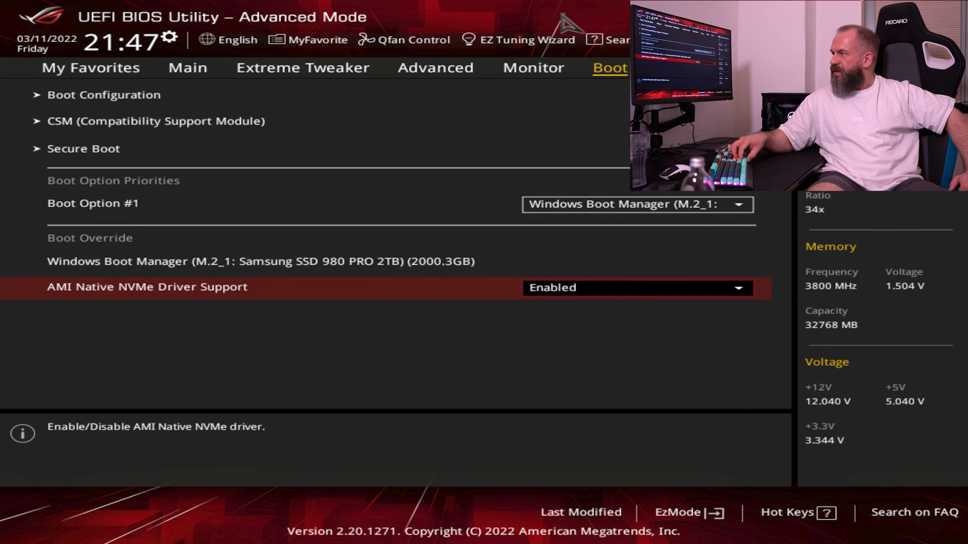
key(Up)
key(Up)
key(Up)
key(Up)
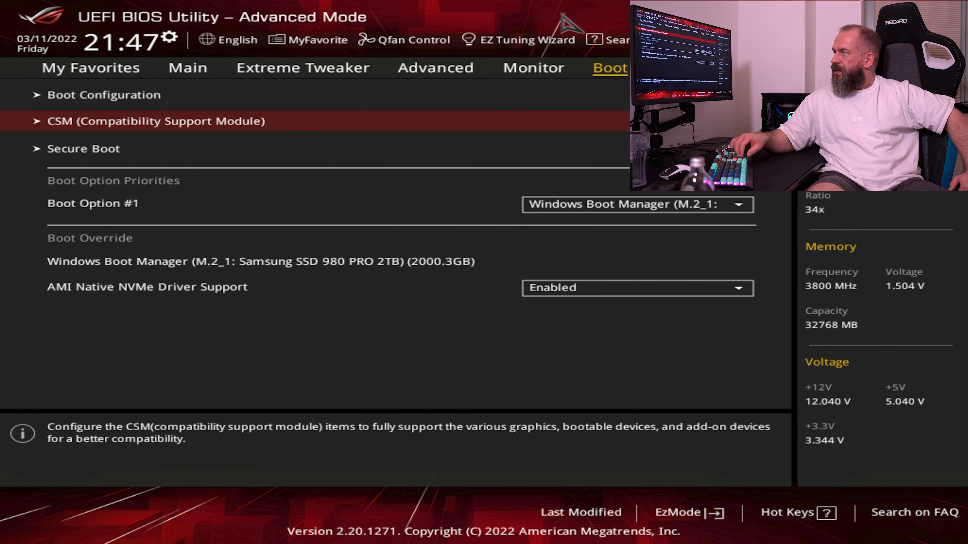
Recheck the Secure Boot, CSM and Boot Configuration settings one after another
key(Down)
key(Return)
key(Return)
key(Up)
key(Return)
key(Escape)
key(Up)
key(Return)
key(Escape)
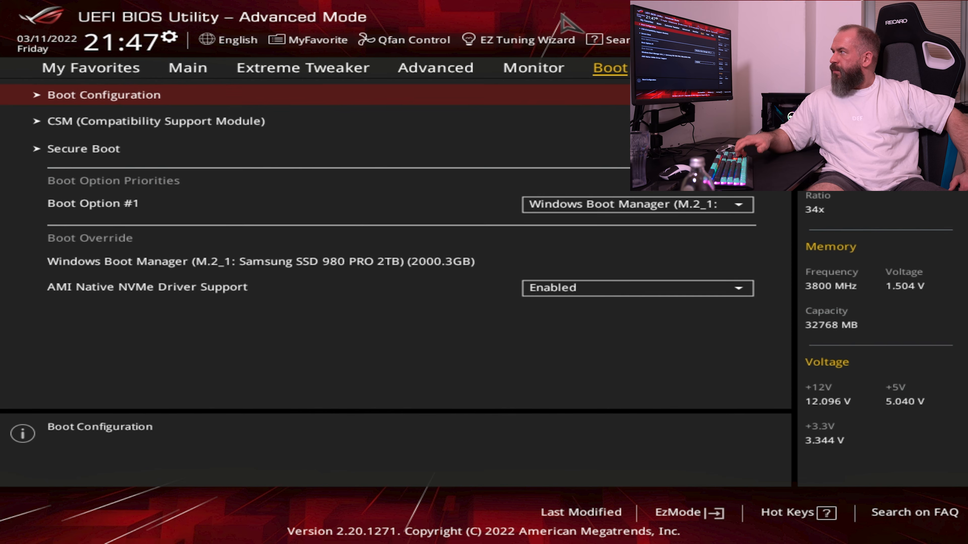
Disable the Download & Install ARMOURY CRATE app option under ASUS Armoury Crate
key(Right)
key(Down)
key(Down)
key(Down)
key(Down)
key(Down)
key(Down)
key(Down)
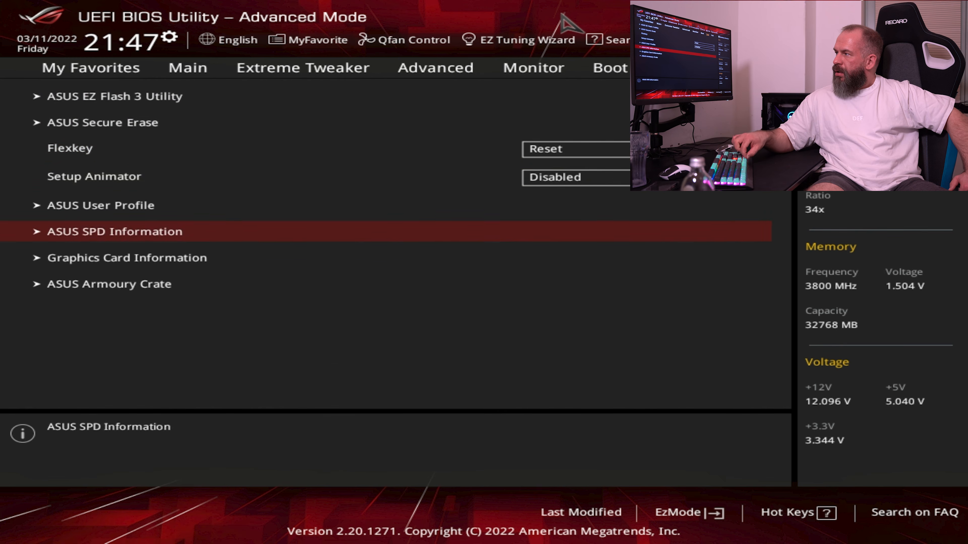
key(Return)
key(Down)
key(Return)
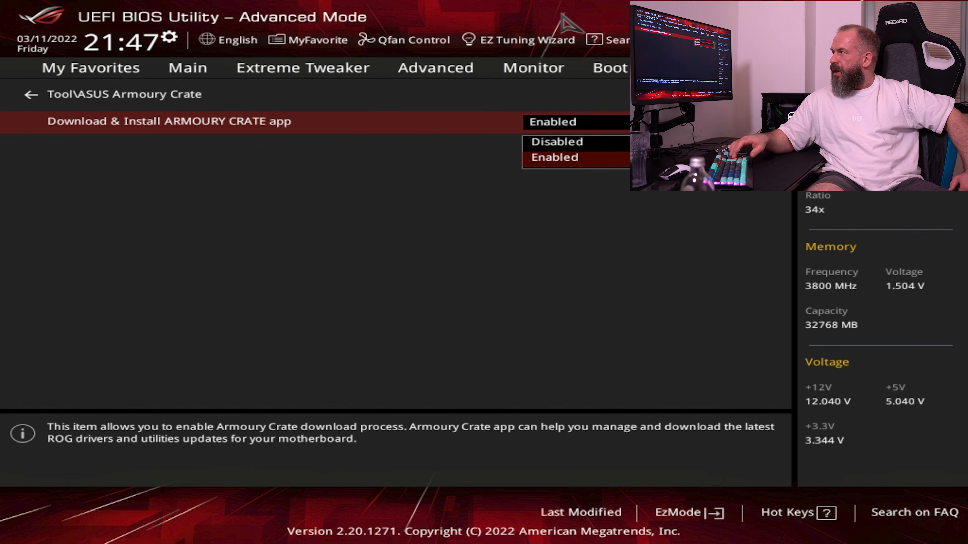
key(Up)
key(Return)
key(Up)
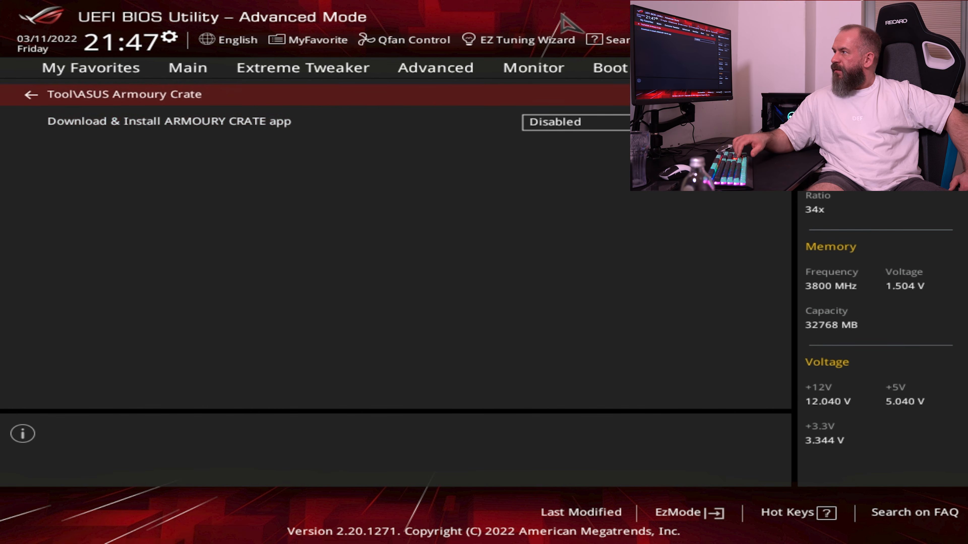
key(Return)
Look over the remaining ASUS tool entries and verify the Launch CSM setting in the boot options
key(Up)
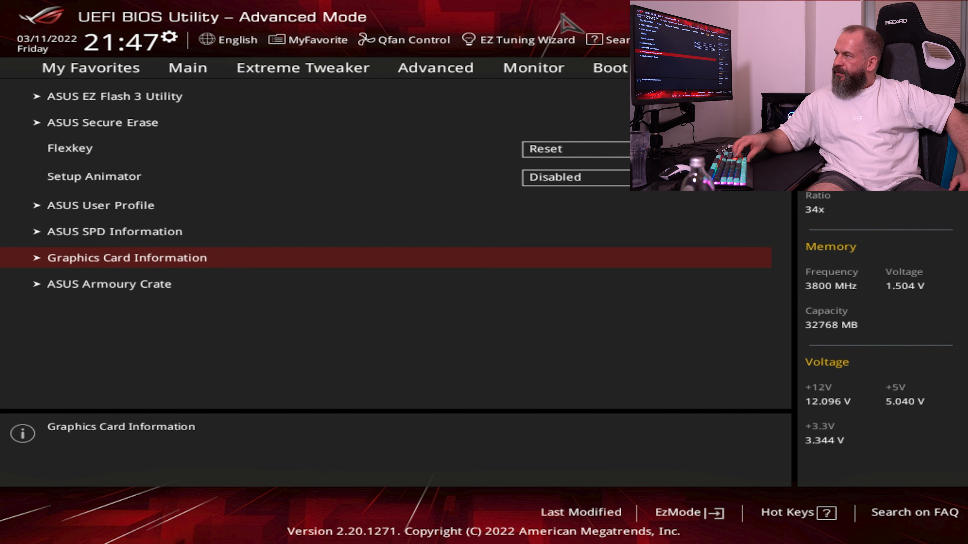
key(Up)
key(Up)
key(Up)
key(Up)
key(Up)
key(Up)
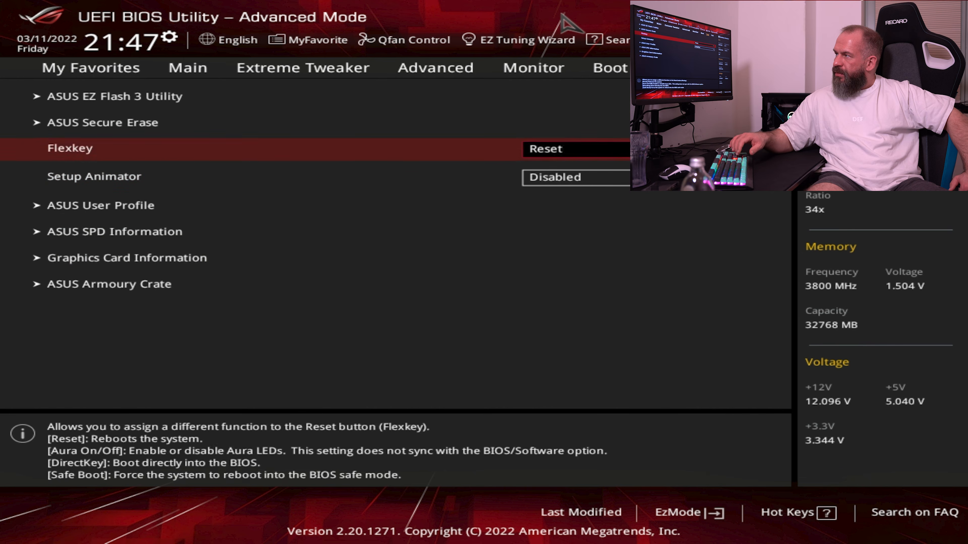
key(Left)
key(Return)
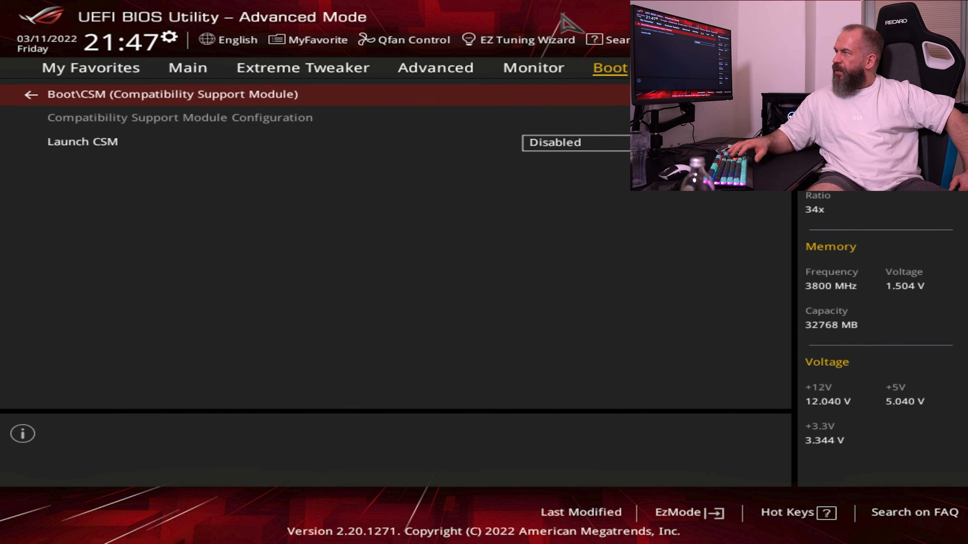
key(Down)
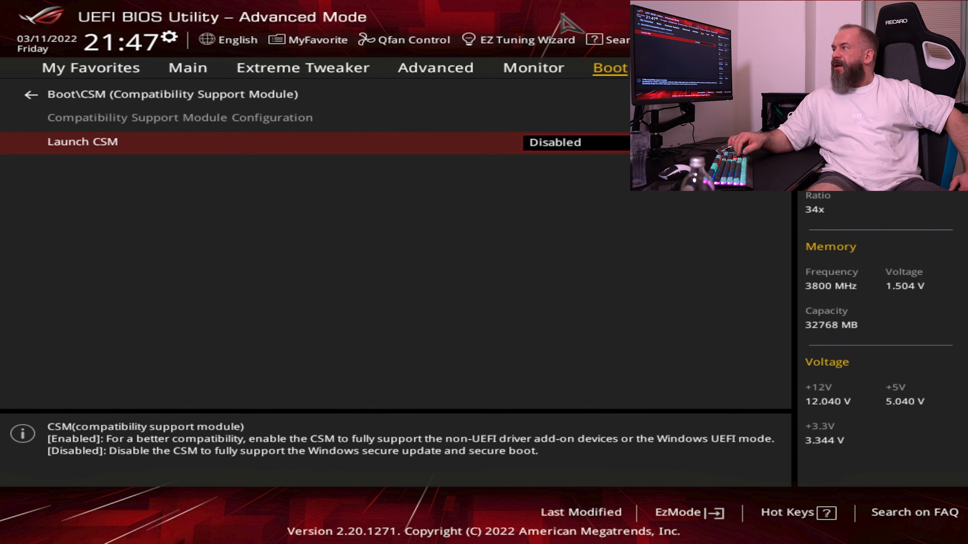
key(Up)
key(Return)
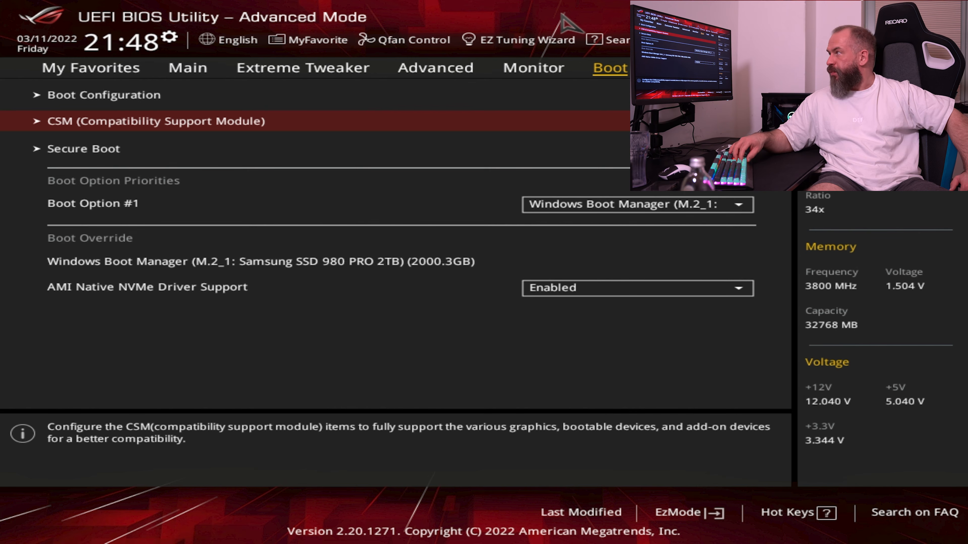
Verify the Download & Install ARMOURY CRATE app setting under ASUS Armoury Crate
key(Right)
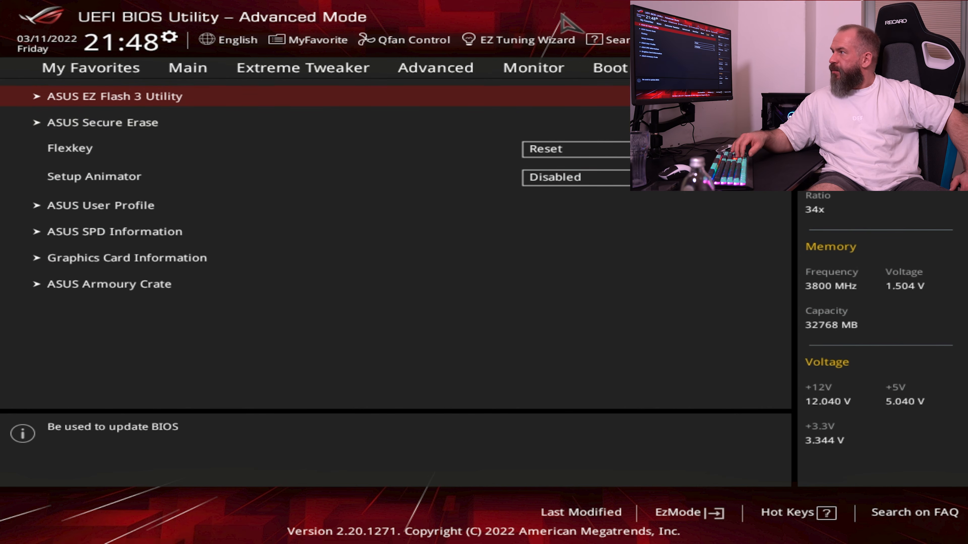
key(Down)
key(Up)
key(Up)
key(Return)
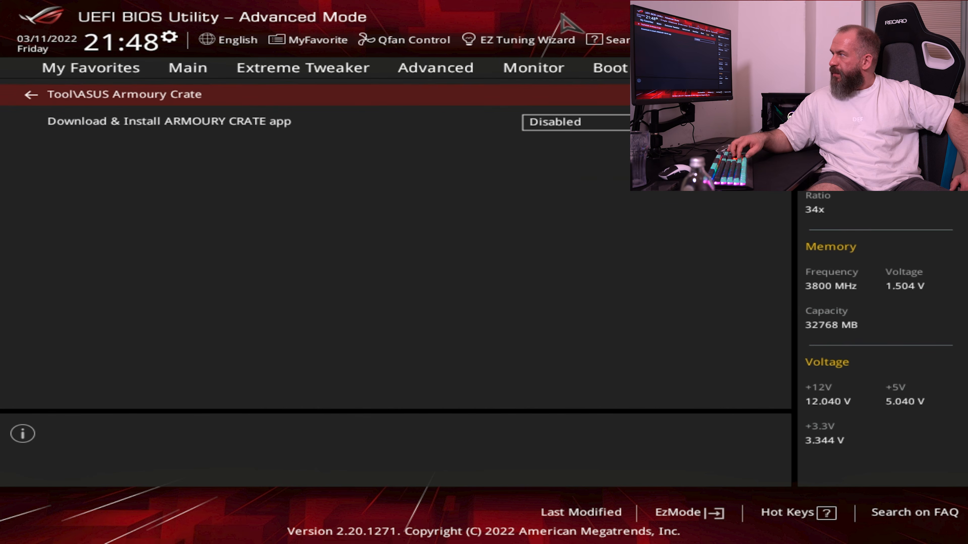
key(Escape)
Go past the ASUS tool entries to the BIOS exit options containing Save Changes & Reset
key(Up)
key(Up)
key(Up)
key(Up)
key(Up)
key(Up)
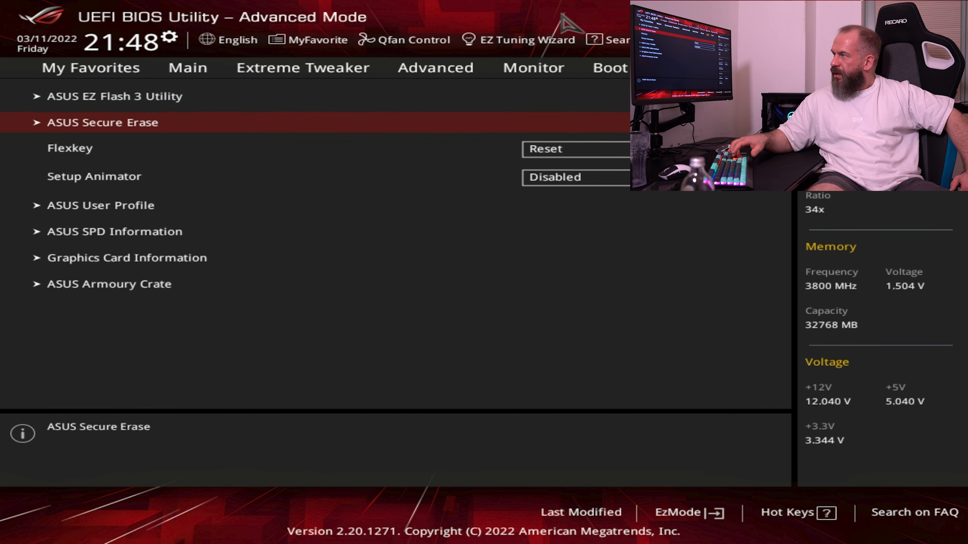
key(Up)
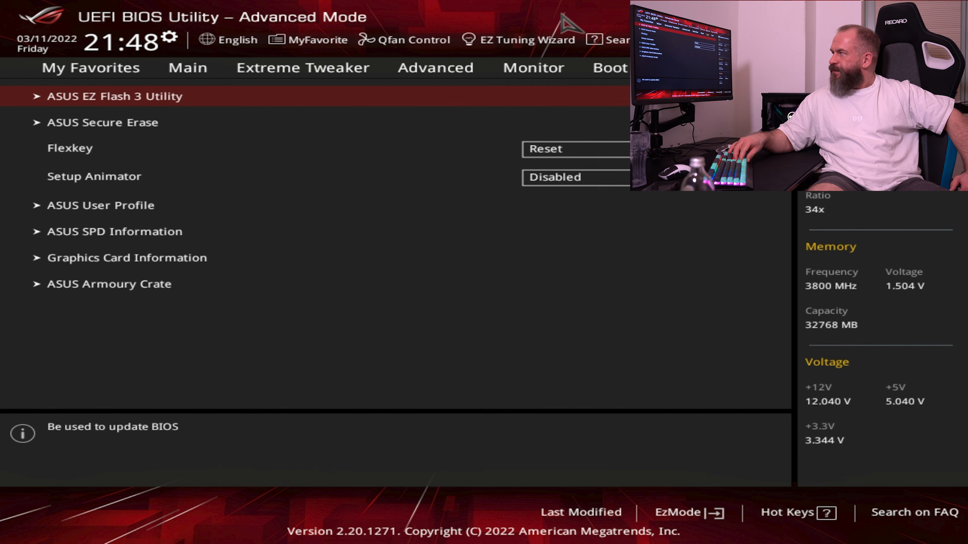
key(Right)
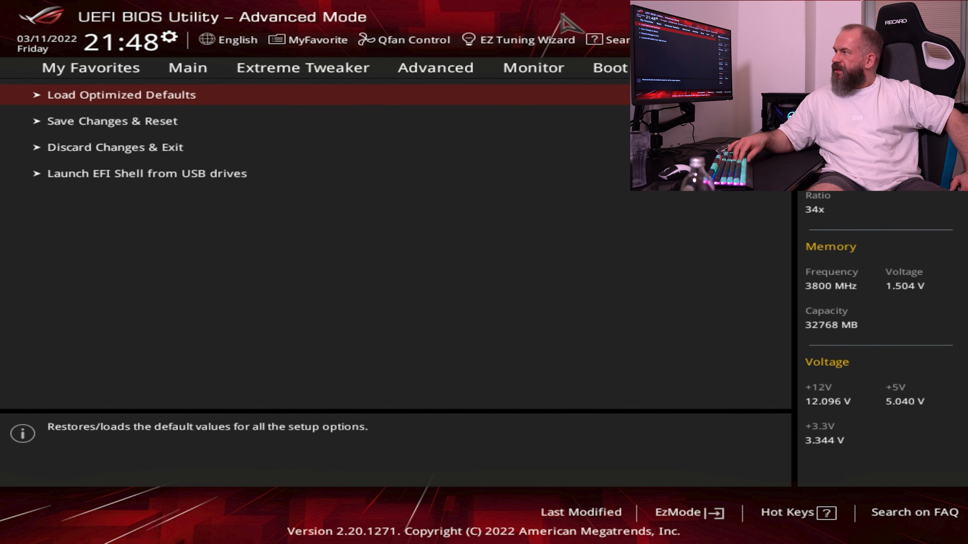
Review the list of pending setting changes under Save Changes & Reset and confirm saving the configuration and resetting
key(Down)
key(Return)
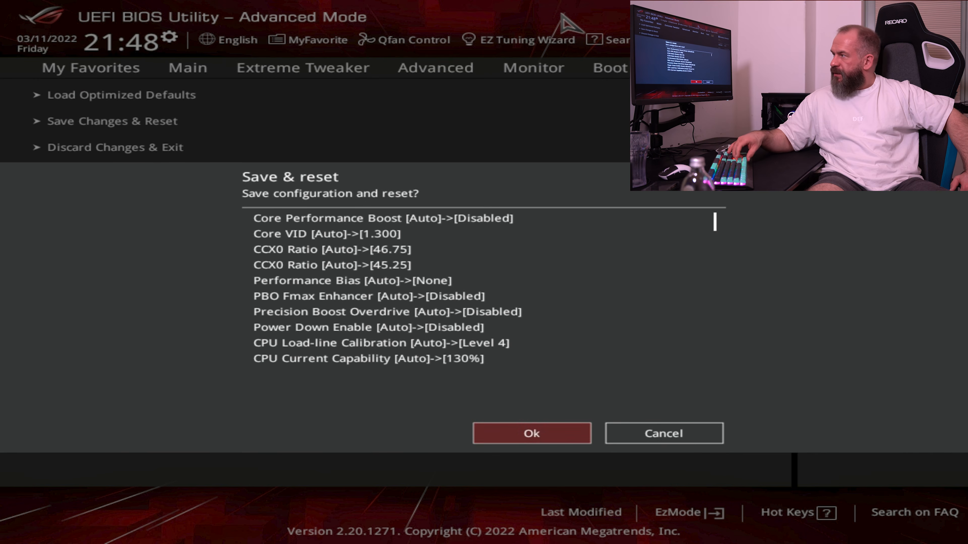
key(Down)
key(Down)
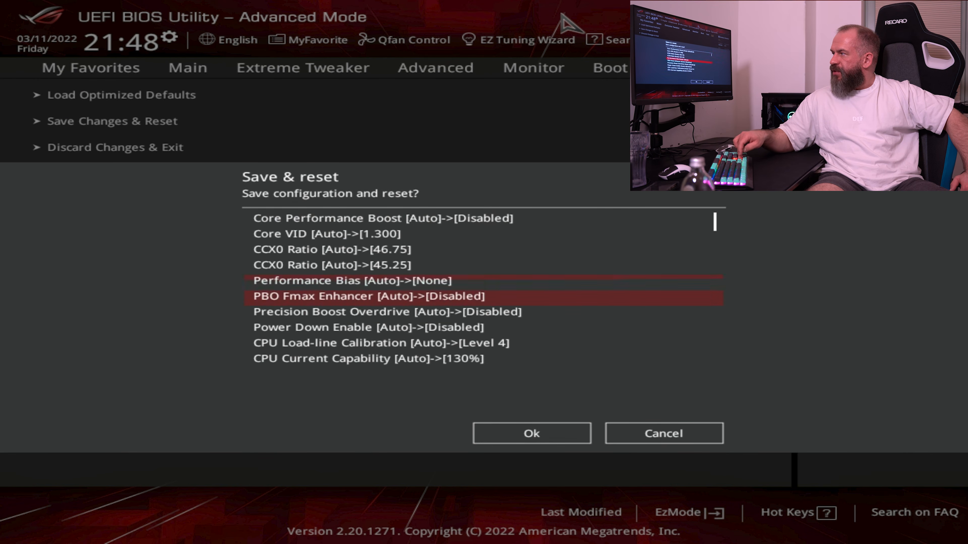
key(Up)
key(Down)
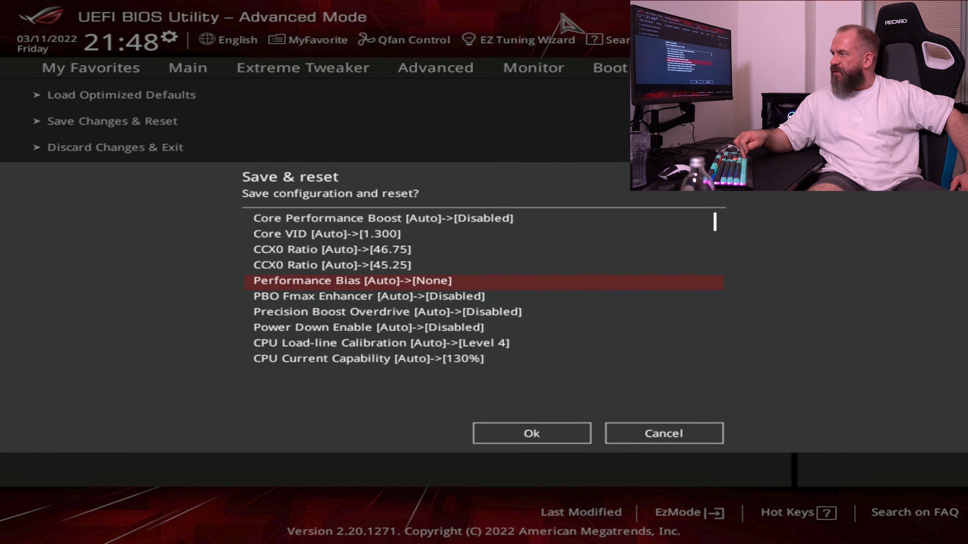
key(Down)
key(Down)
key(Down)
key(Down)
key(Down)
key(Down)
key(Down)
key(Down)
key(Down)
key(Down)
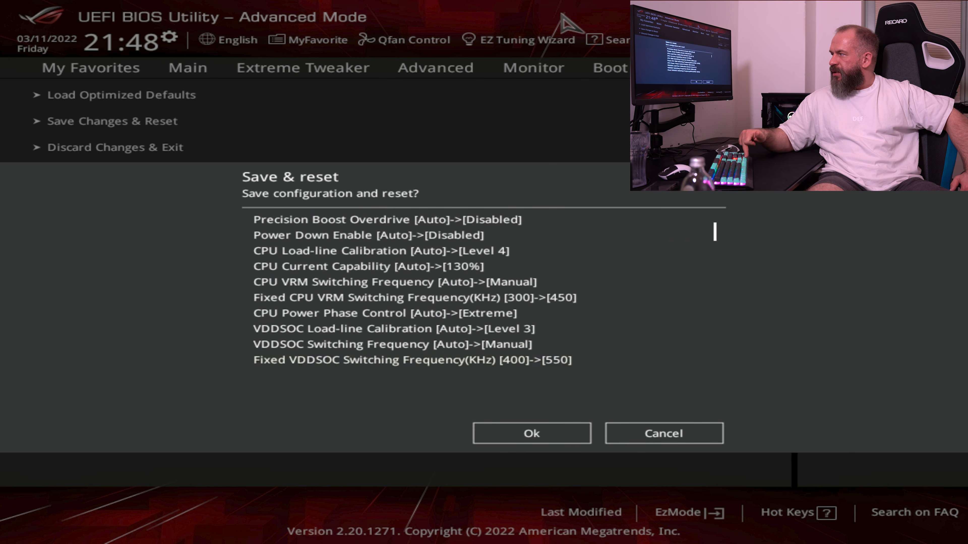
key(Down)
key(Down)
key(Down)
key(Down)
key(Down)
key(Down)
key(Down)
key(Down)
key(Down)
key(Down)
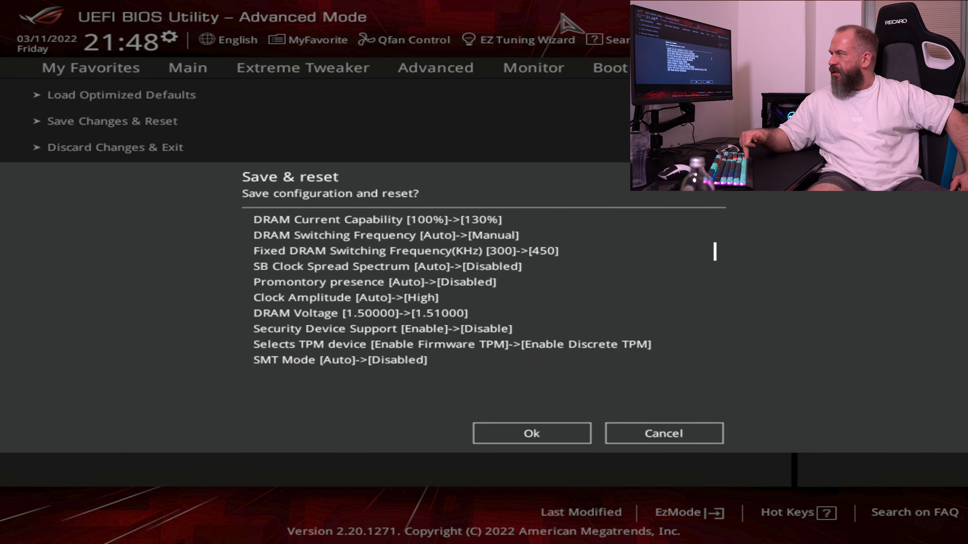
key(Down)
key(Down)
key(Down)
key(Down)
key(Down)
key(Down)
key(Down)
key(Down)
key(Down)
key(Down)
key(Down)
key(Down)
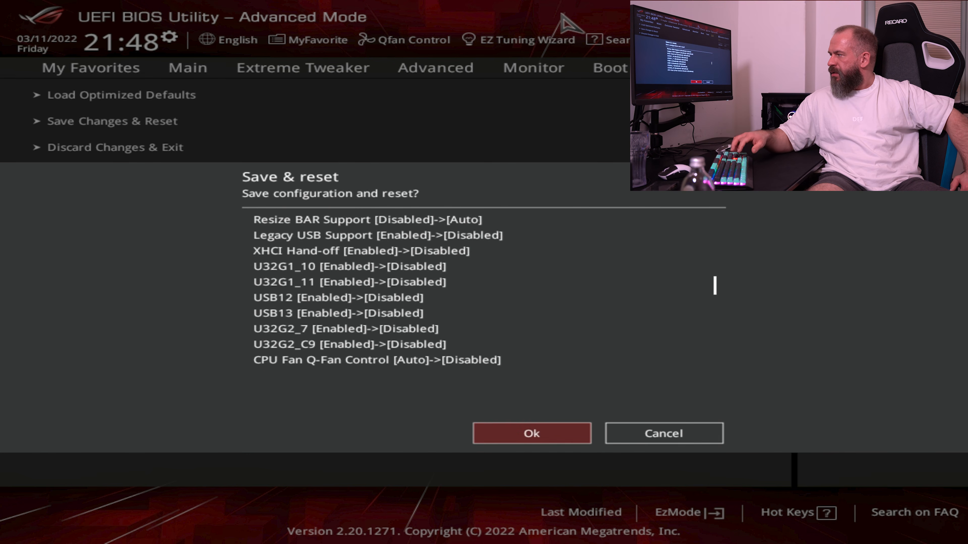
key(Return)
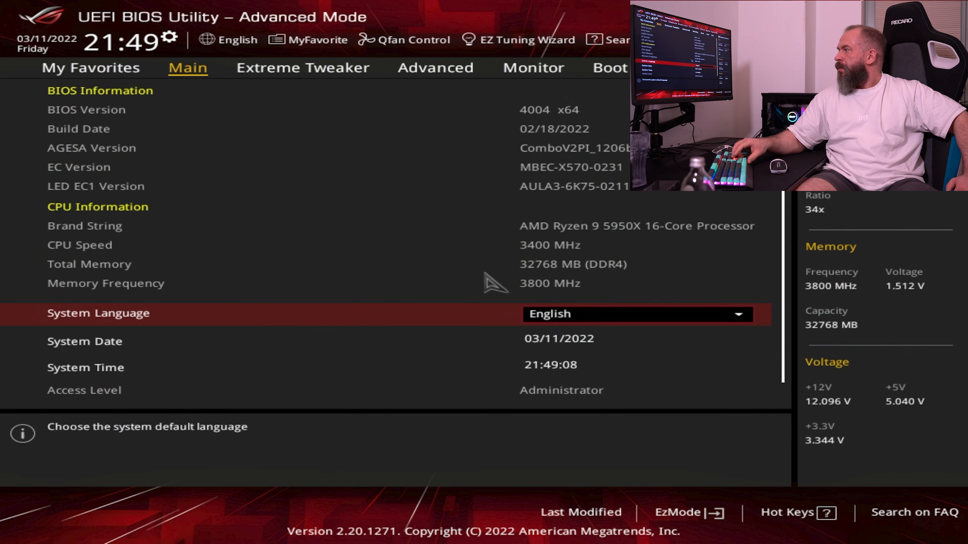
In the advanced Onboard Devices Configuration, set the RGB LED lighting for the system's working state to Aura Off
key(Right)
key(Right)
key(Down)
key(Down)
key(Down)
key(Down)
key(Down)
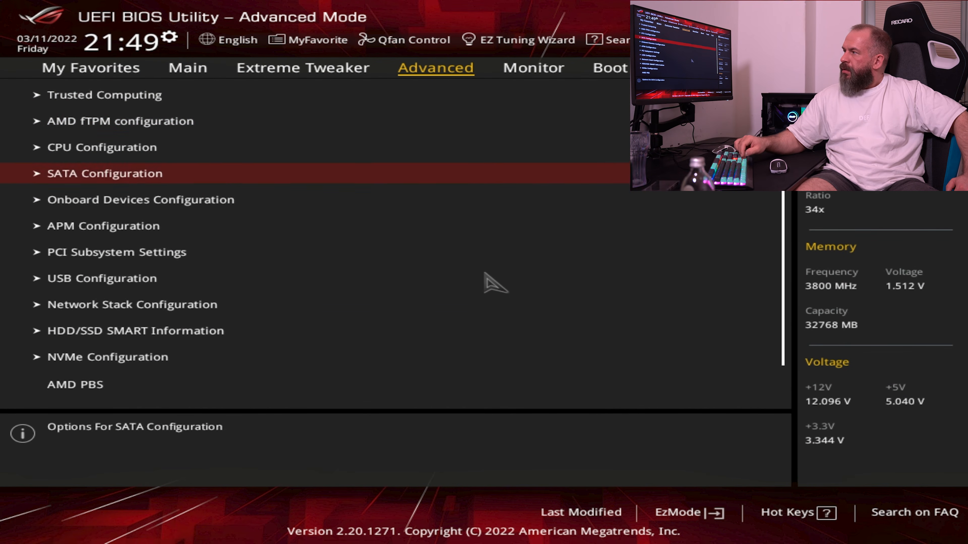
key(Up)
key(Return)
key(Down)
key(Down)
key(Down)
key(Down)
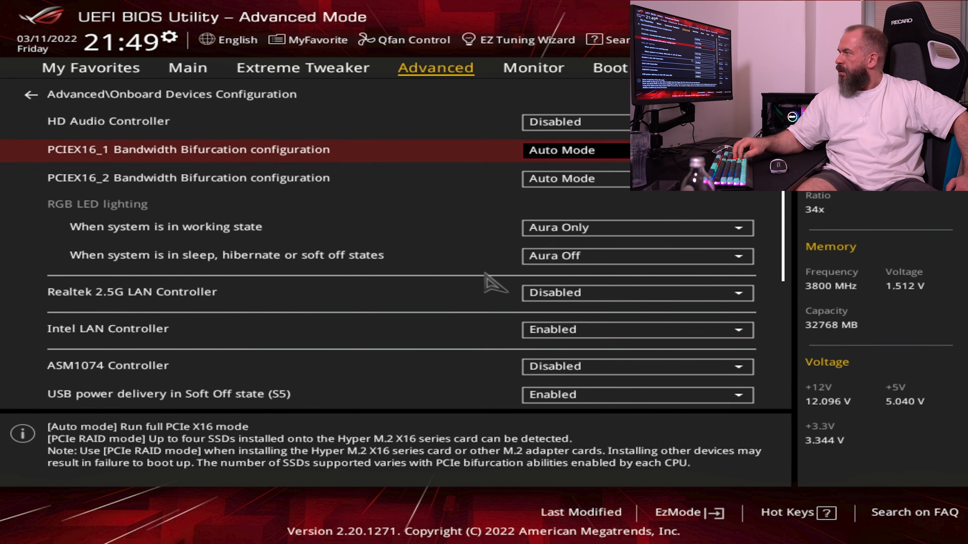
key(Return)
key(Up)
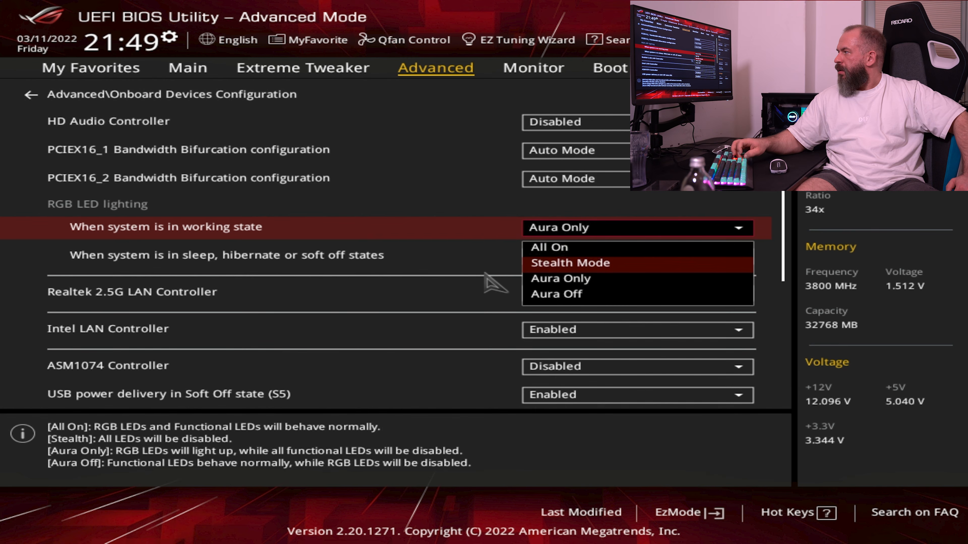
key(Down)
Set the Q-Code LED Function to Disabled
key(Down)
key(Return)
key(Down)
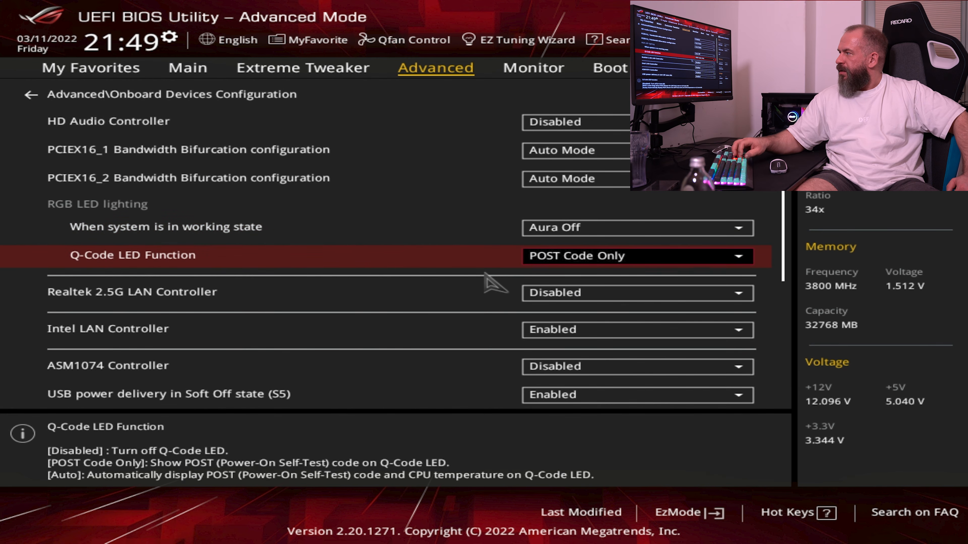
key(Return)
key(Up)
key(Return)
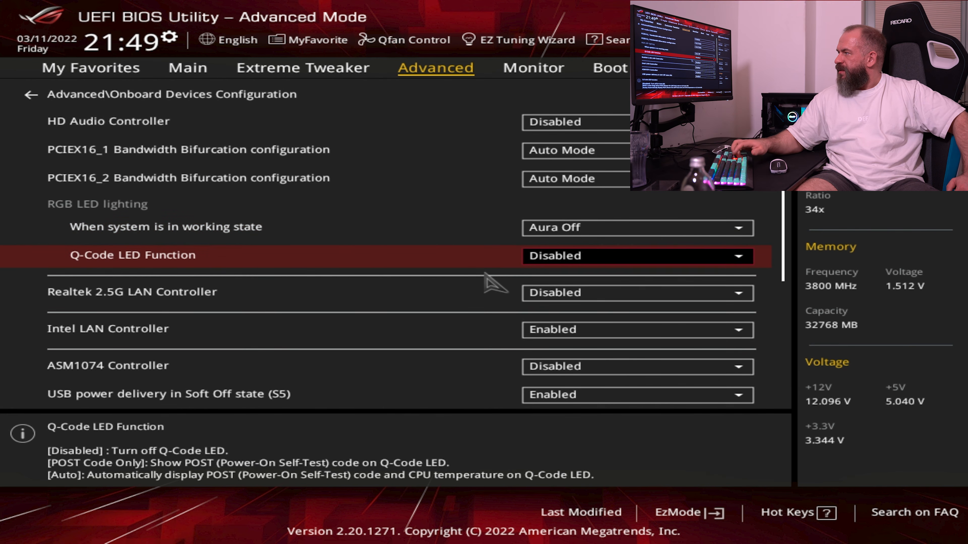
Leave the Onboard Devices Configuration and run Save Changes & Reset, confirming the save and reset
key(Up)
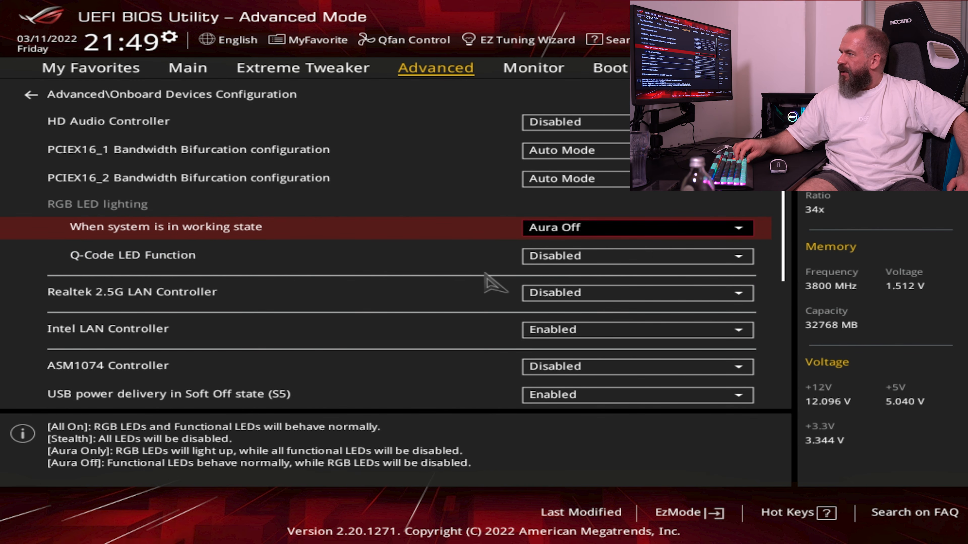
key(Up)
key(Right)
key(Right)
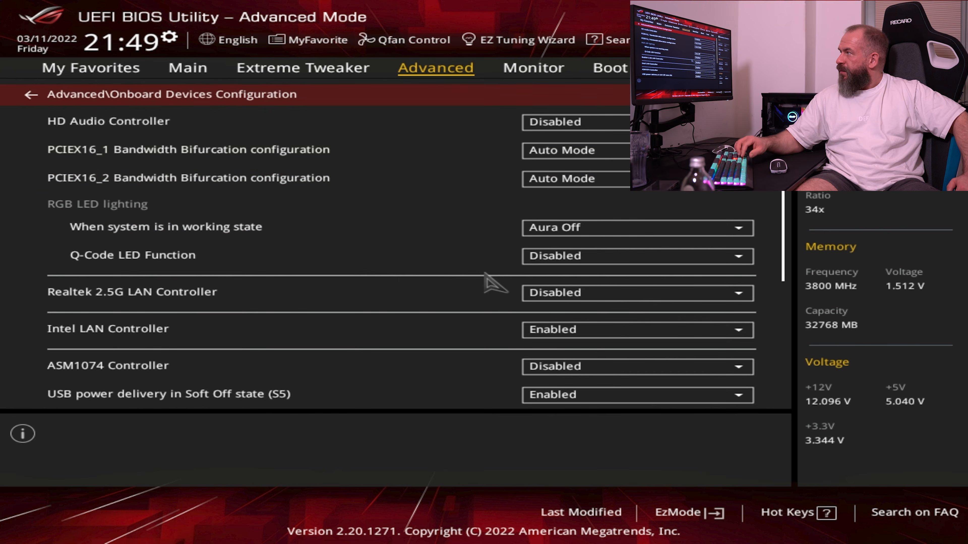
key(Left)
key(Right)
key(Right)
key(Right)
key(Right)
key(Left)
key(Down)
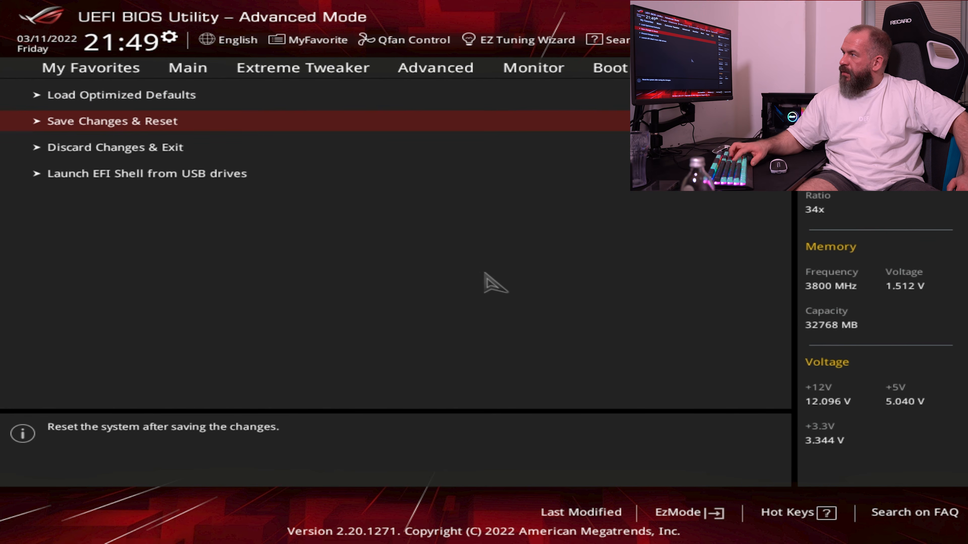
key(Return)
key(Return)
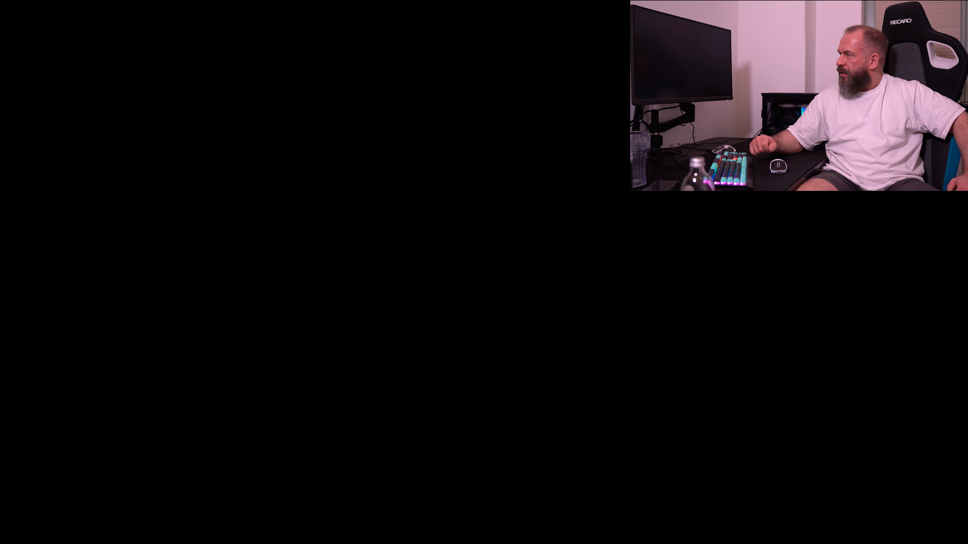